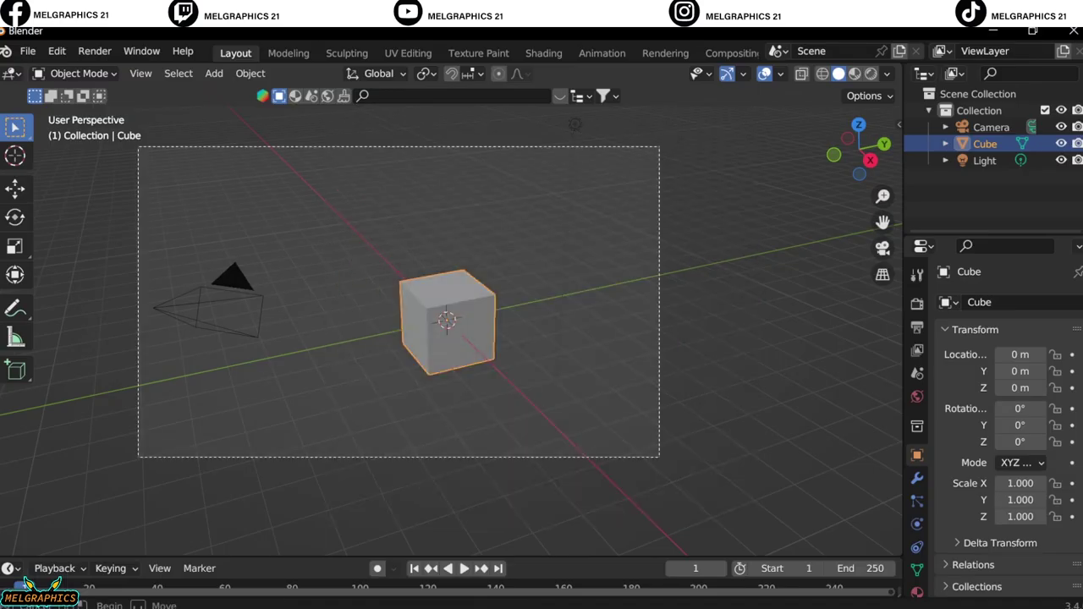
Delete the default cube, camera and light, and add a UV sphere in front view.
{"action": "key", "text": "a"}
{"action": "key", "text": "Delete"}
{"action": "key", "text": "KP_1"}
{"action": "key", "text": "shift+a"}
{"action": "left_click", "coordinate": [653, 327]}
In Sculpt Mode, use the Grab brush to pull the sphere's bottom into a drop shape, then set the radius to 355 px.
{"action": "left_click", "coordinate": [79, 73]}
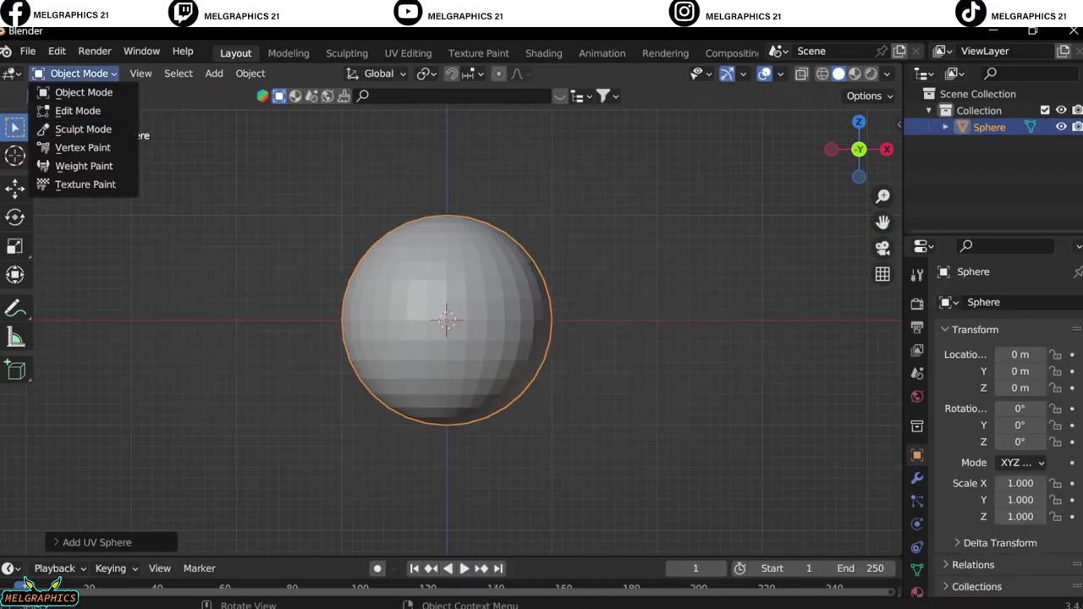
{"action": "left_click", "coordinate": [83, 128]}
{"action": "key", "text": "r"}
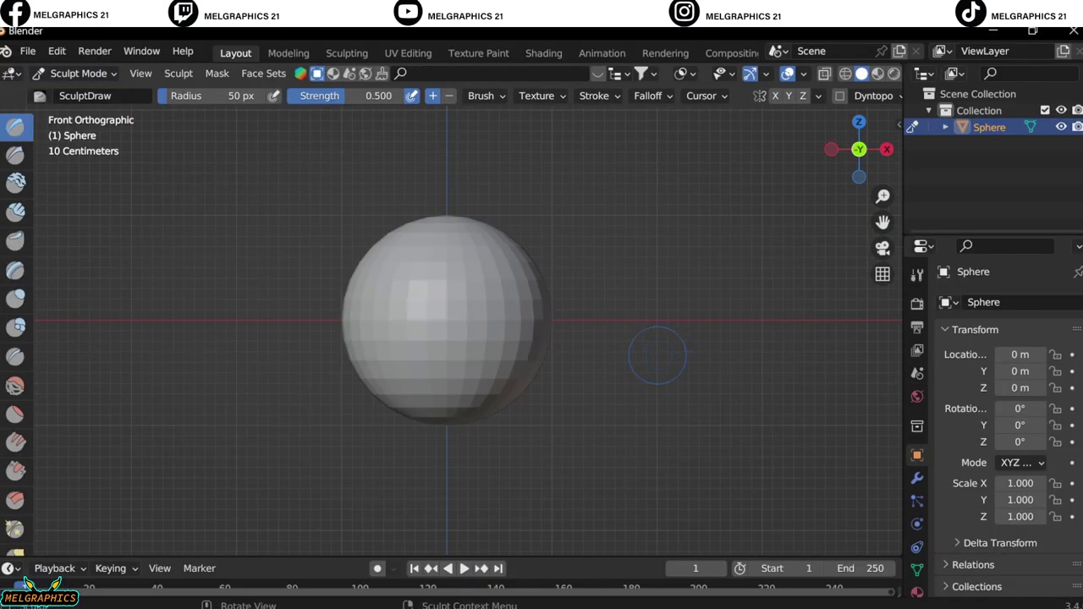
{"action": "key", "text": "g"}
{"action": "key", "text": "KP_3"}
{"action": "left_click_drag", "start_coordinate": [428, 419], "coordinate": [428, 461]}
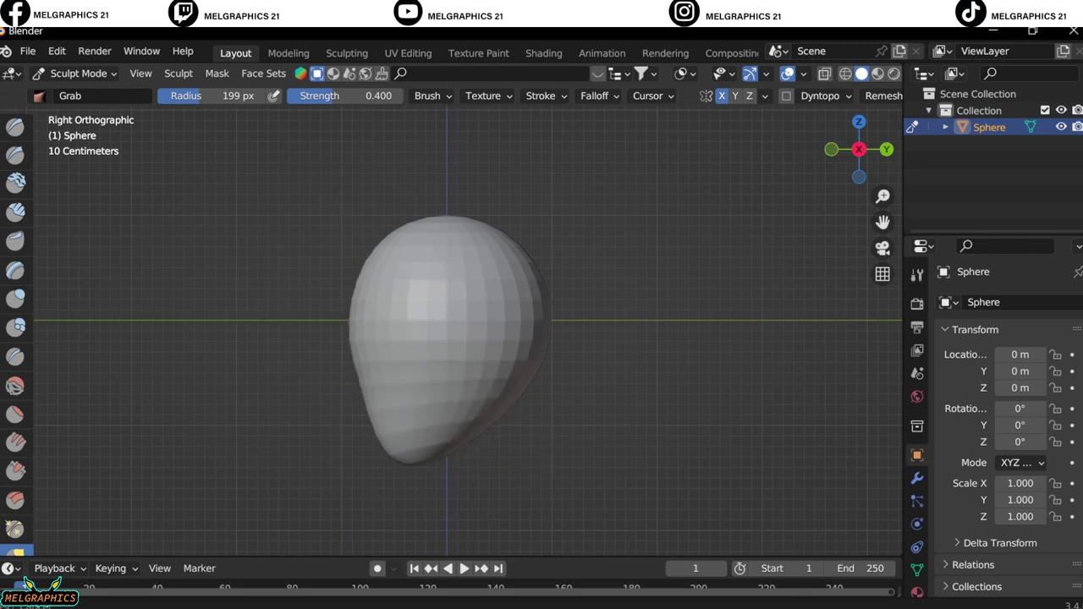
{"action": "key", "text": "KP_1"}
{"action": "scroll", "coordinate": [567, 424], "scroll_direction": "up", "scroll_amount": 3}
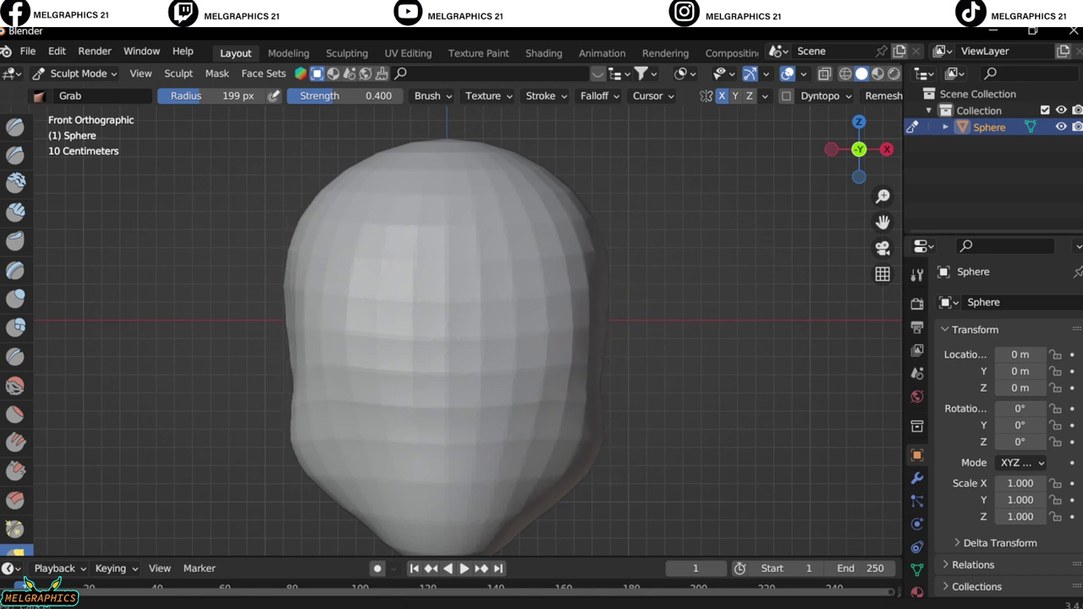
{"action": "key", "text": "f"}
Narrow the head's sides and reshape its lower part with Grab, undoing one stroke.
{"action": "left_click_drag", "start_coordinate": [612, 302], "coordinate": [584, 338]}
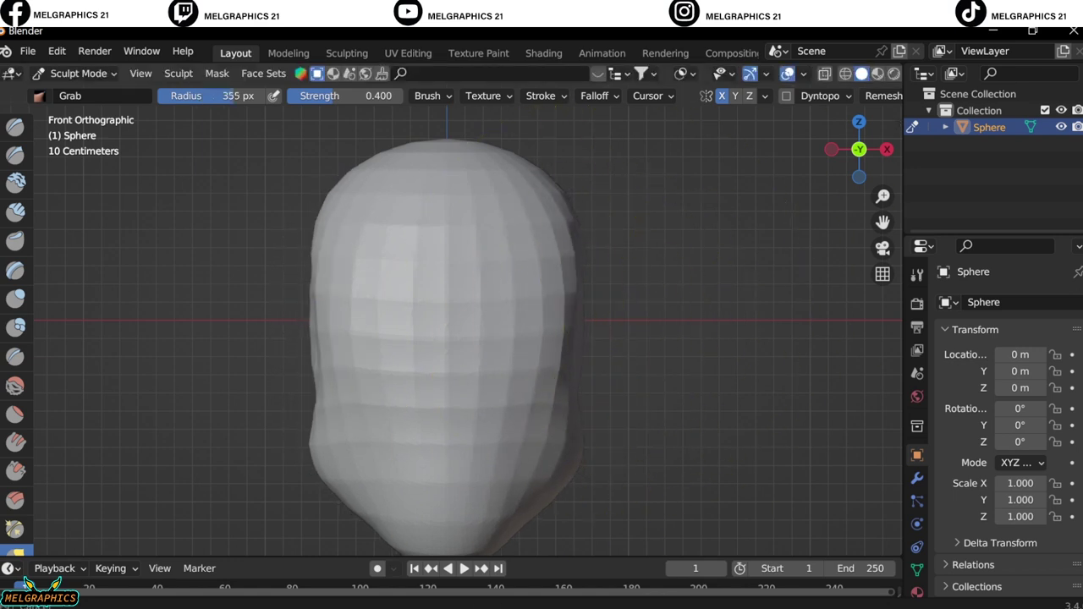
{"action": "key", "text": "KP_3"}
{"action": "left_click_drag", "start_coordinate": [561, 302], "coordinate": [563, 430]}
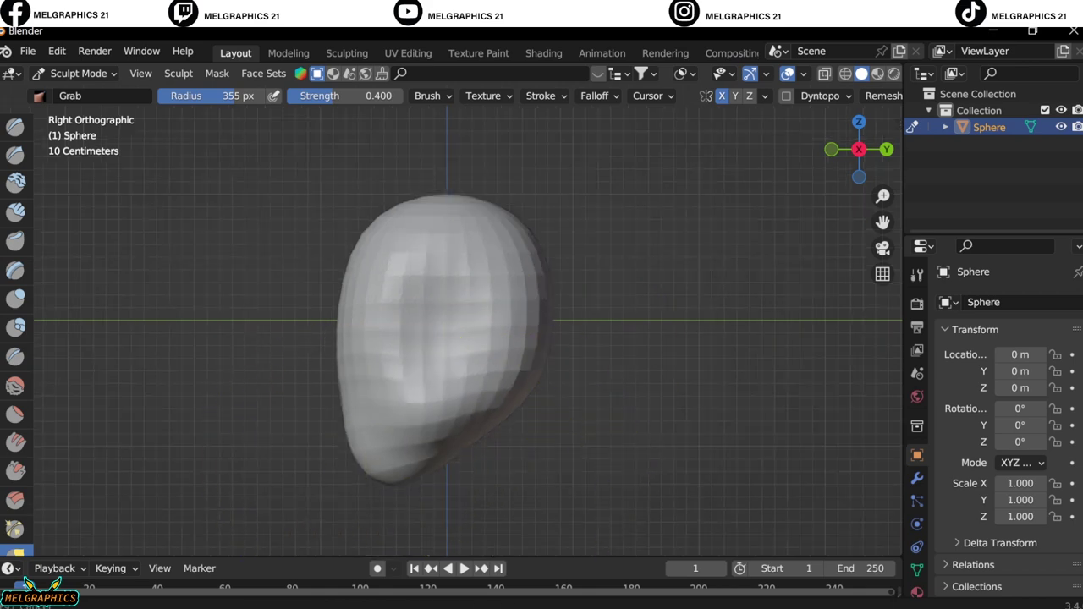
{"action": "key", "text": "KP_1"}
{"action": "left_click_drag", "start_coordinate": [447, 484], "coordinate": [447, 392]}
{"action": "key", "text": "ctrl+z"}
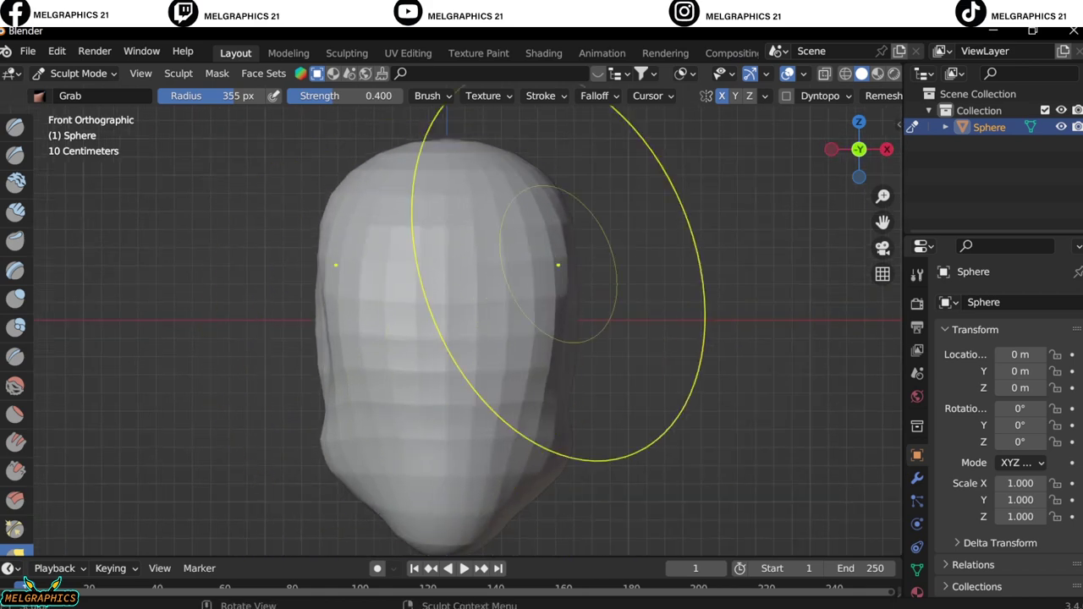
{"action": "middle_click_drag", "start_coordinate": [569, 455], "coordinate": [525, 338]}
{"action": "key", "text": "KP_1"}
Pull the head's sides narrower and refine its outline on both sides.
{"action": "left_click_drag", "start_coordinate": [532, 303], "coordinate": [556, 415]}
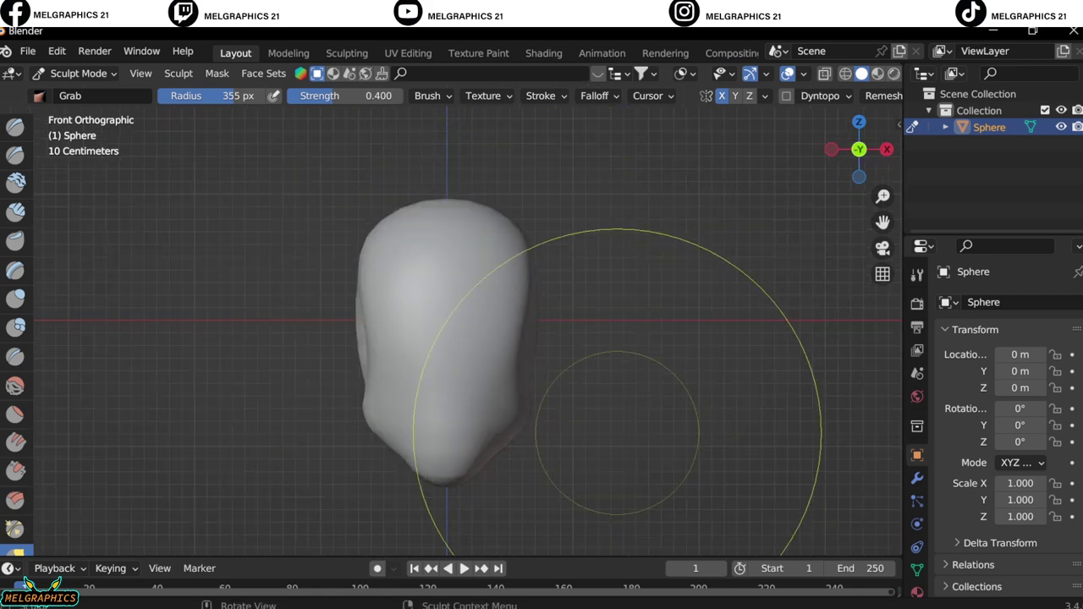
{"action": "mouse_move", "coordinate": [556, 414]}
{"action": "middle_mouse_down"}
{"action": "mouse_move", "coordinate": [592, 381]}
{"action": "mouse_move", "coordinate": [542, 373]}
{"action": "mouse_move", "coordinate": [508, 389]}
{"action": "middle_mouse_up"}
{"action": "key", "text": "KP_1"}
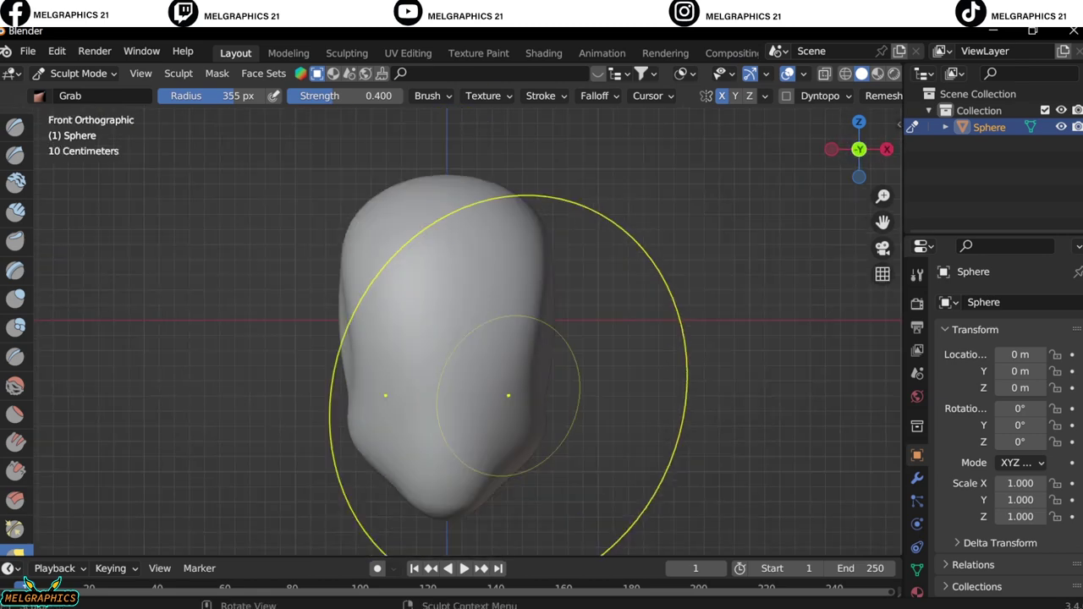
{"action": "key", "text": "KP_3"}
{"action": "key", "text": "KP_1"}
{"action": "middle_click_drag", "start_coordinate": [474, 508], "coordinate": [481, 252]}
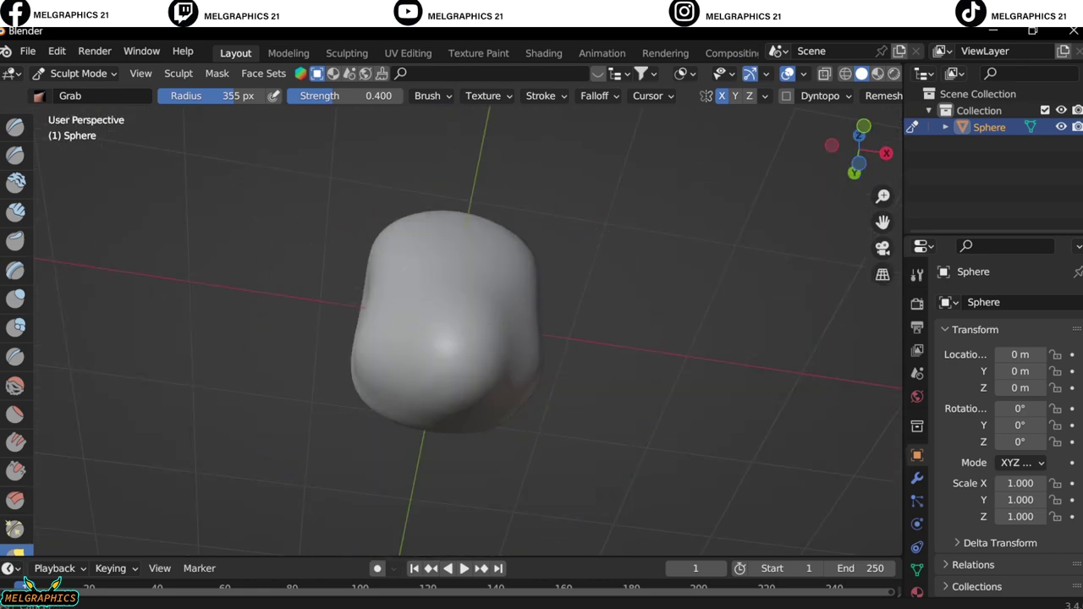
{"action": "key", "text": "KP_1"}
{"action": "scroll", "coordinate": [482, 252], "scroll_direction": "up", "scroll_amount": 2}
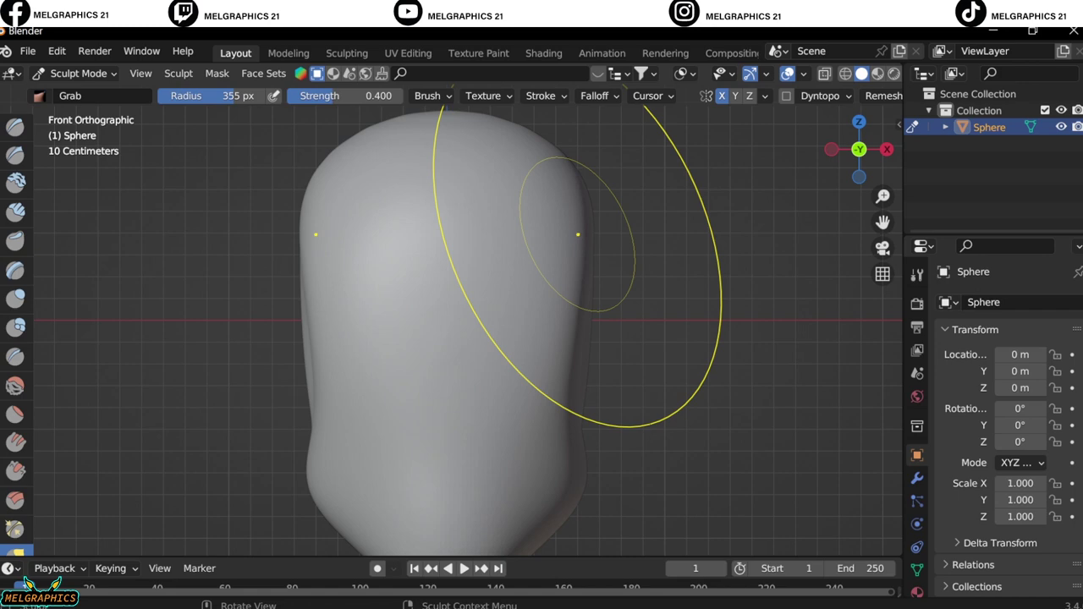
{"action": "left_click_drag", "start_coordinate": [578, 235], "coordinate": [652, 314]}
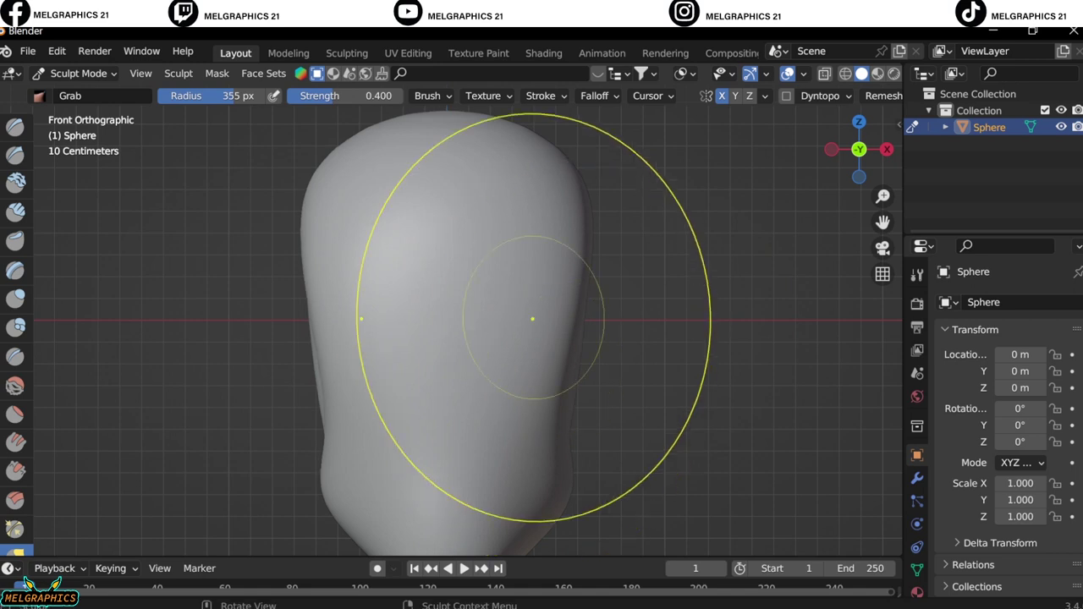
{"action": "scroll", "coordinate": [551, 362], "scroll_direction": "up", "scroll_amount": 5}
{"action": "left_click", "coordinate": [15, 154]}
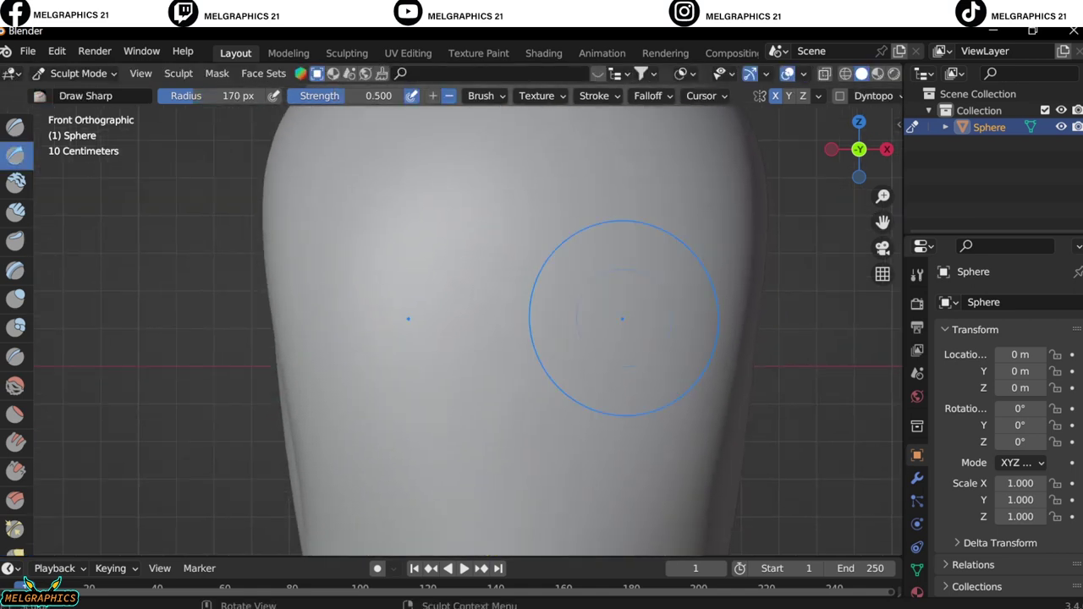
Carve two matching eye sockets into the face with Draw Sharp.
{"action": "left_click_drag", "start_coordinate": [622, 318], "coordinate": [631, 320]}
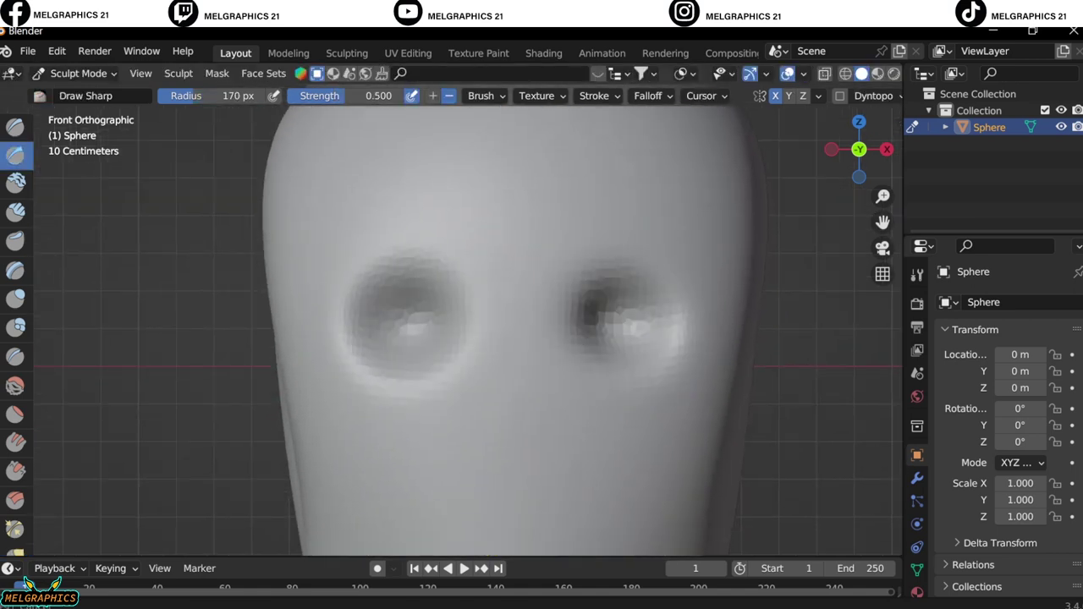
{"action": "scroll", "coordinate": [631, 319], "scroll_direction": "down", "scroll_amount": 3}
{"action": "middle_click_drag", "start_coordinate": [631, 320], "coordinate": [584, 279]}
{"action": "scroll", "coordinate": [16, 339], "scroll_direction": "down", "scroll_amount": 3}
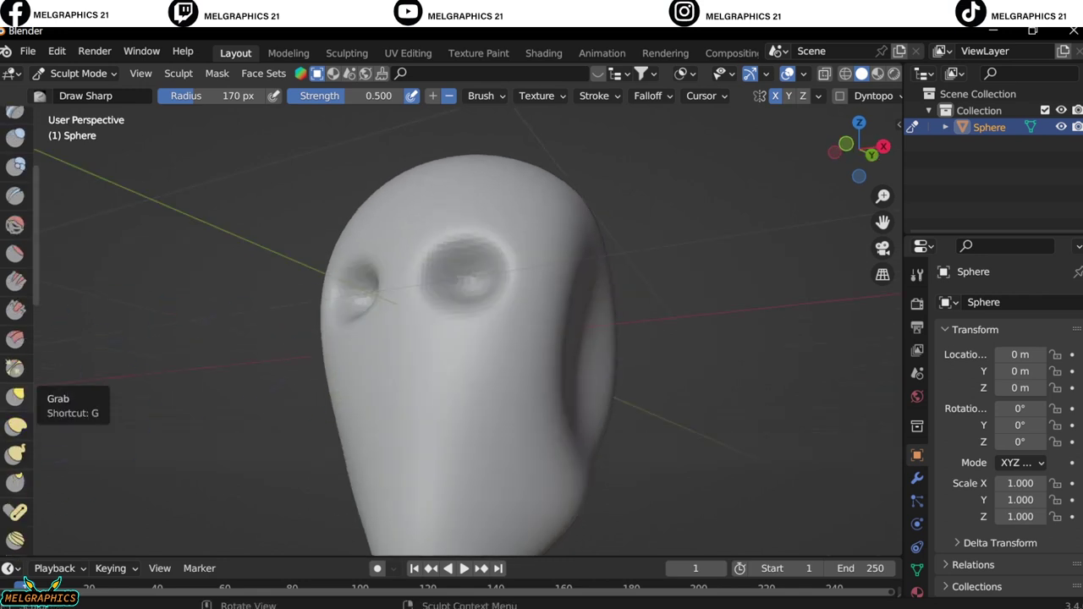
Pull out a nose with Snake Hook, undo it, and return to Object Mode.
{"action": "left_click", "coordinate": [15, 455]}
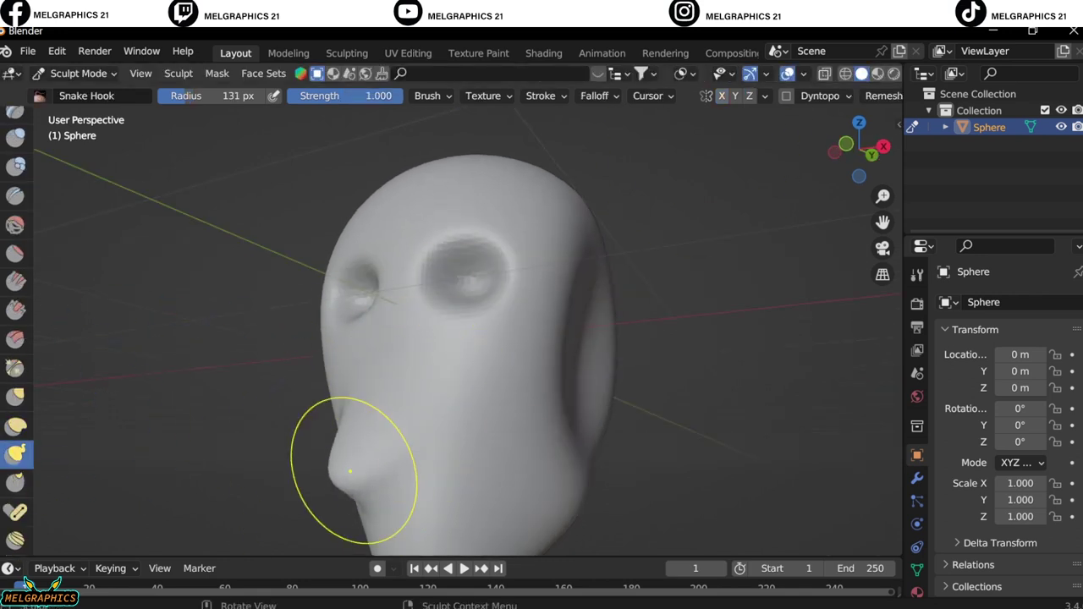
{"action": "key", "text": "KP_1"}
{"action": "key", "text": "ctrl+z"}
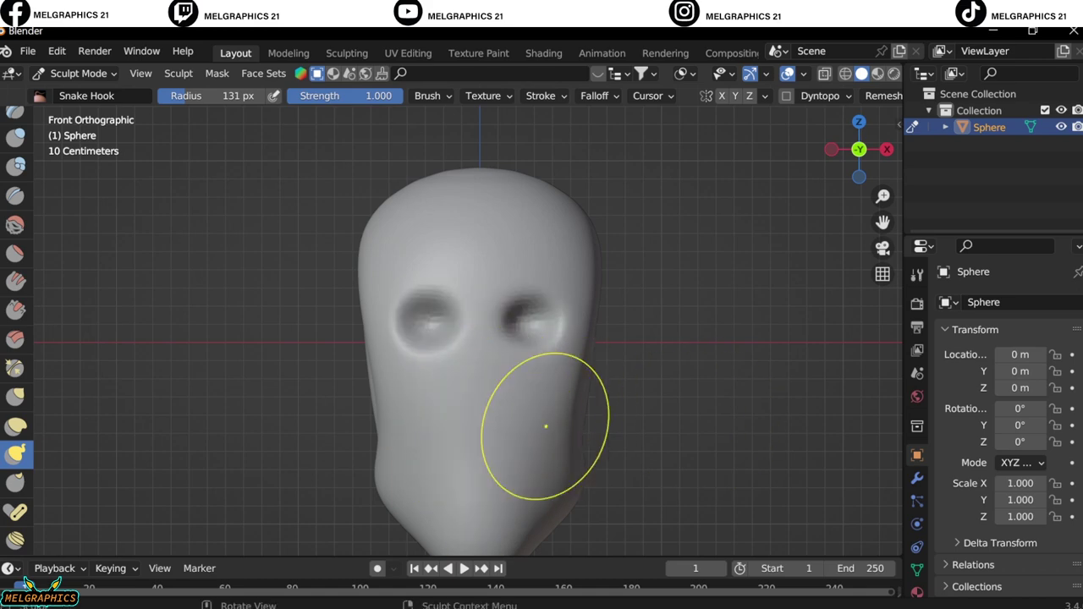
{"action": "scroll", "coordinate": [546, 426], "scroll_direction": "down", "scroll_amount": 1}
{"action": "scroll", "coordinate": [561, 363], "scroll_direction": "up", "scroll_amount": 3}
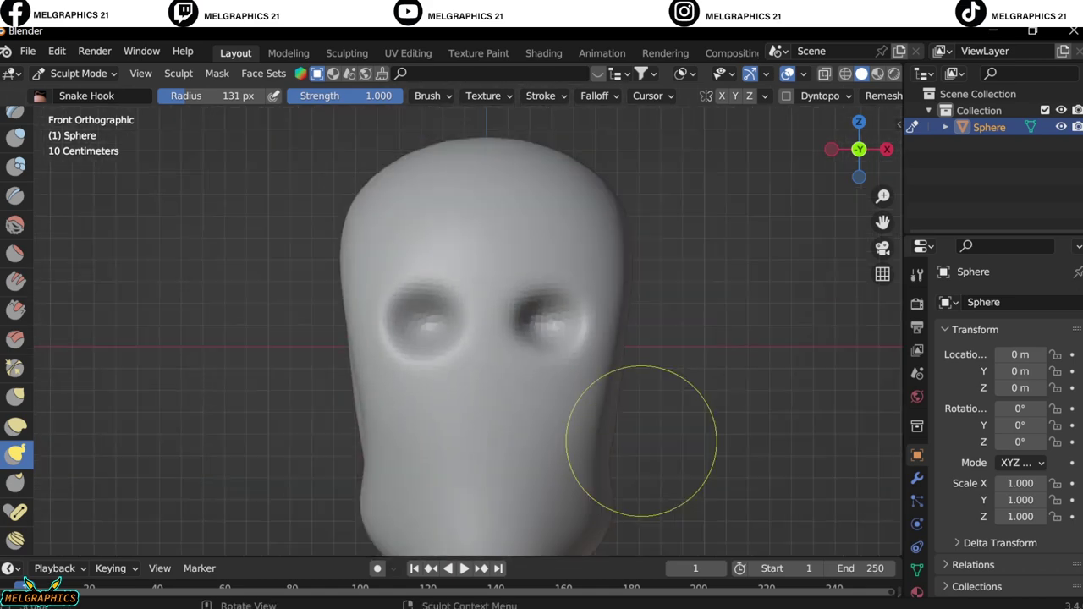
{"action": "middle_click_drag", "start_coordinate": [621, 435], "coordinate": [621, 282], "text": "shift"}
{"action": "left_click", "coordinate": [78, 74]}
{"action": "left_click", "coordinate": [85, 89]}
Add a new UV sphere and shrink it to eye size over the eye socket.
{"action": "key", "text": "alt+a"}
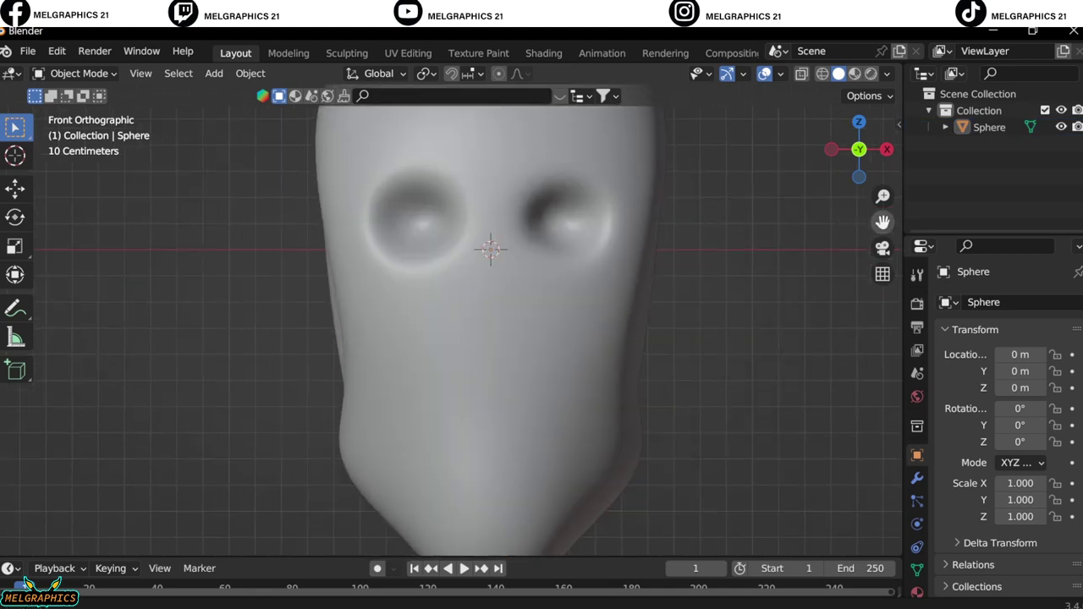
{"action": "middle_click_drag", "start_coordinate": [503, 254], "coordinate": [457, 390]}
{"action": "key", "text": "KP_1"}
{"action": "scroll", "coordinate": [508, 279], "scroll_direction": "up", "scroll_amount": 3}
{"action": "key", "text": "shift+a"}
{"action": "left_click", "coordinate": [643, 334]}
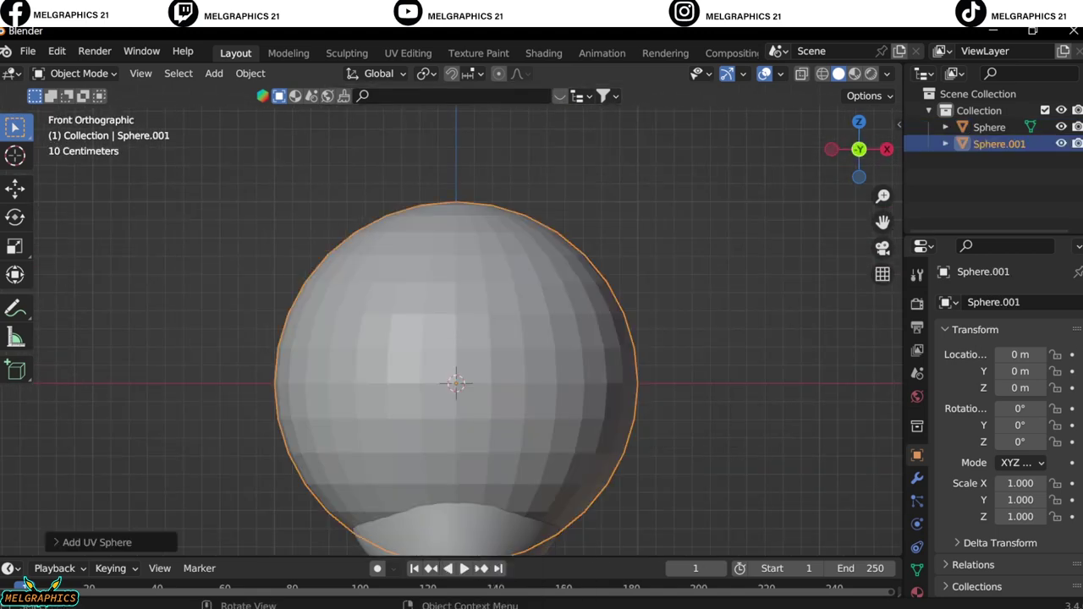
{"action": "key", "text": "s"}
{"action": "key", "text": "Return"}
Push the small sphere along Y to sit in the eye socket.
{"action": "key", "text": "KP_3"}
{"action": "key", "text": "g"}
{"action": "key", "text": "y"}
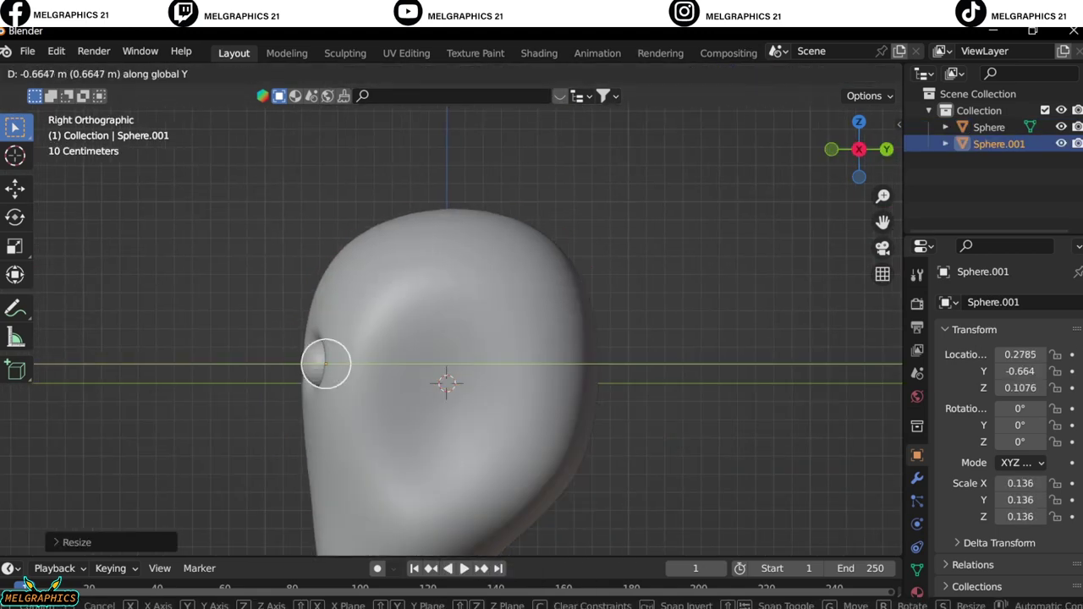
{"action": "key", "text": "Return"}
{"action": "key", "text": "KP_1"}
{"action": "scroll", "coordinate": [458, 330], "scroll_direction": "up", "scroll_amount": 4}
Delete the small sphere's lower faces in Edit Mode to leave a hemisphere.
{"action": "key", "text": "Tab"}
{"action": "scroll", "coordinate": [451, 331], "scroll_direction": "up", "scroll_amount": 3}
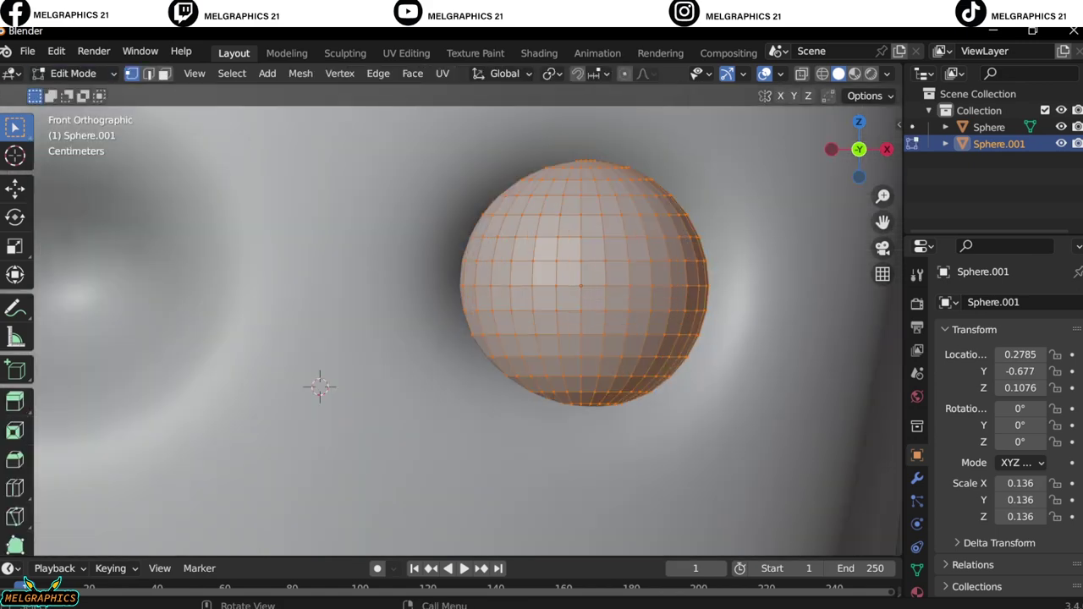
{"action": "key", "text": "3"}
{"action": "left_click_drag", "start_coordinate": [447, 296], "coordinate": [798, 520]}
{"action": "key", "text": "x"}
{"action": "left_click", "coordinate": [725, 392]}
{"action": "key", "text": "x"}
{"action": "scroll", "coordinate": [725, 392], "scroll_direction": "down", "scroll_amount": 4}
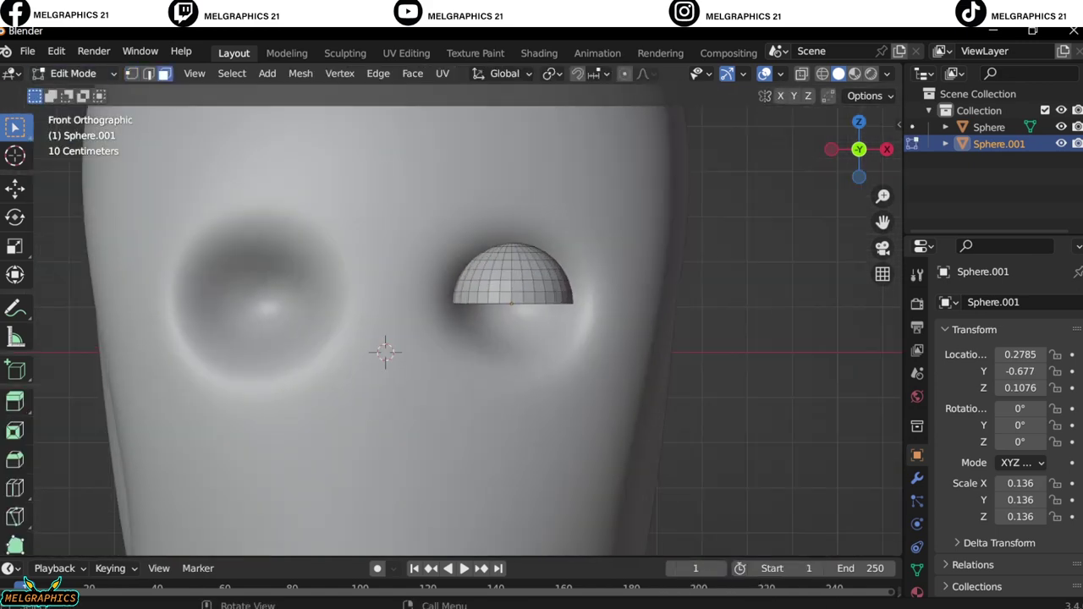
{"action": "key", "text": "Tab"}
Add a second UV sphere, shrink it and place it at the eye.
{"action": "key", "text": "shift+a"}
{"action": "key", "text": "n"}
{"action": "scroll", "coordinate": [534, 421], "scroll_direction": "down", "scroll_amount": 3}
{"action": "key", "text": "s"}
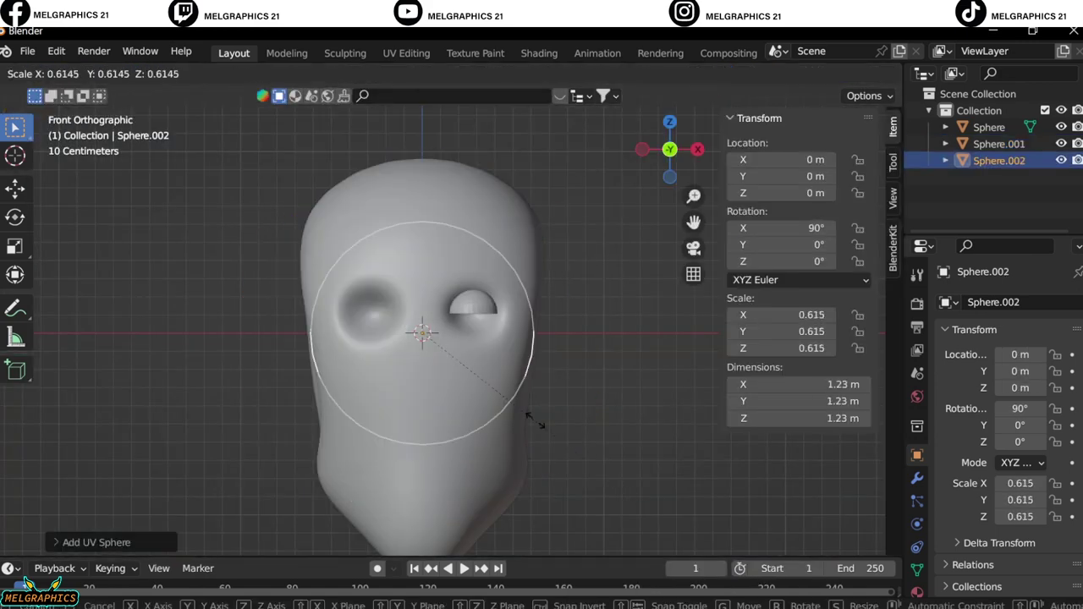
{"action": "left_click", "coordinate": [464, 315]}
{"action": "scroll", "coordinate": [375, 291], "scroll_direction": "up", "scroll_amount": 3}
{"action": "scroll", "coordinate": [375, 290], "scroll_direction": "up", "scroll_amount": 2}
{"action": "key", "text": "s"}
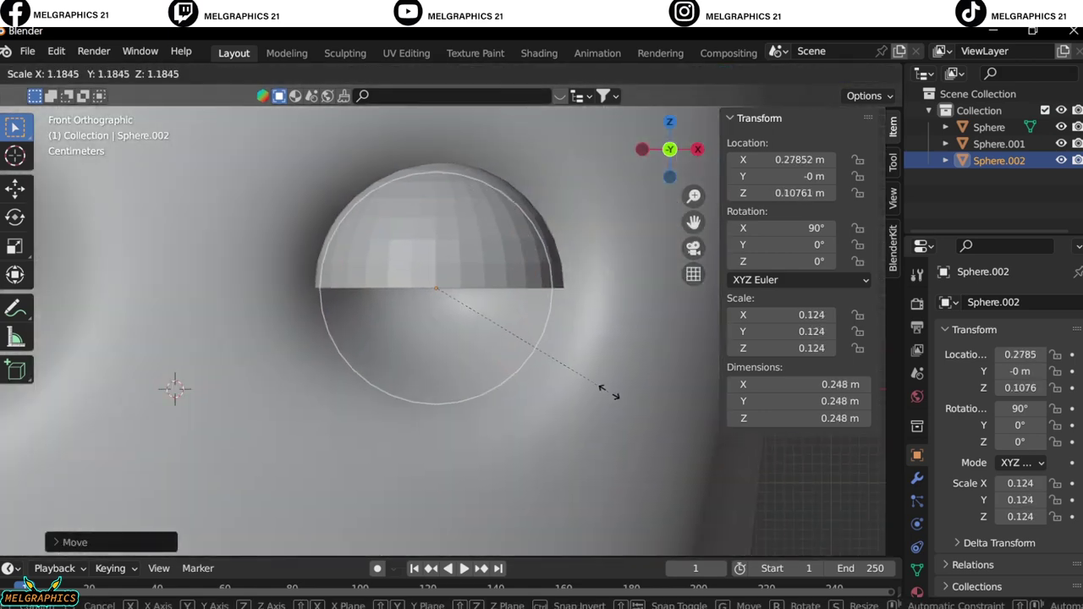
{"action": "key", "text": "Escape"}
{"action": "scroll", "coordinate": [381, 322], "scroll_direction": "down", "scroll_amount": 2}
Move the second sphere along Y into the socket and set its scale to 0.129.
{"action": "key", "text": "KP_3"}
{"action": "key", "text": "g"}
{"action": "key", "text": "y"}
{"action": "key", "text": "Return"}
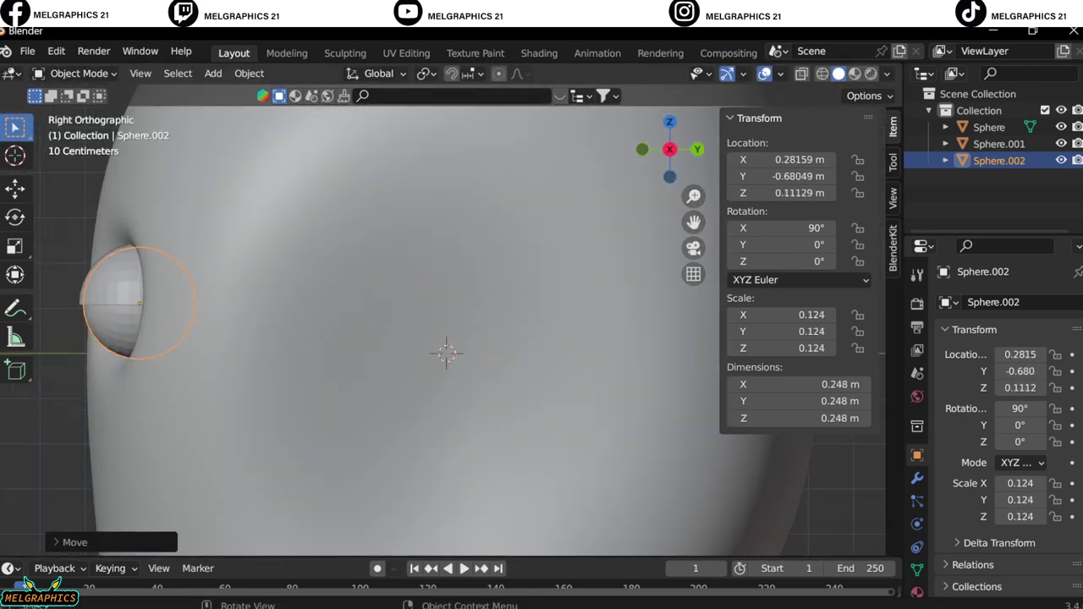
{"action": "key", "text": "KP_1"}
{"action": "scroll", "coordinate": [436, 271], "scroll_direction": "up", "scroll_amount": 3}
{"action": "key", "text": "s"}
{"action": "key", "text": "Return"}
{"action": "scroll", "coordinate": [381, 322], "scroll_direction": "down", "scroll_amount": 3}
Orbit around the eye and select the half-sphere.
{"action": "middle_click_drag", "start_coordinate": [367, 333], "coordinate": [424, 322]}
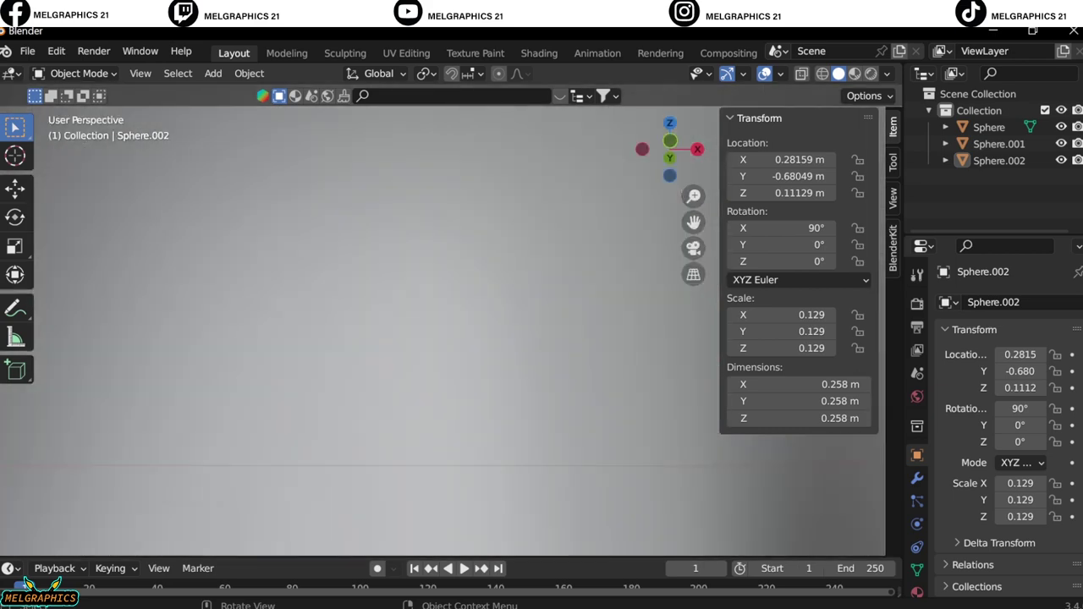
{"action": "scroll", "coordinate": [356, 330], "scroll_direction": "down", "scroll_amount": 3}
{"action": "left_click", "coordinate": [362, 387]}
{"action": "scroll", "coordinate": [356, 330], "scroll_direction": "up", "scroll_amount": 4}
Select the half-sphere's rim faces and edge loop in Edit Mode, then deselect and exit.
{"action": "key", "text": "Tab"}
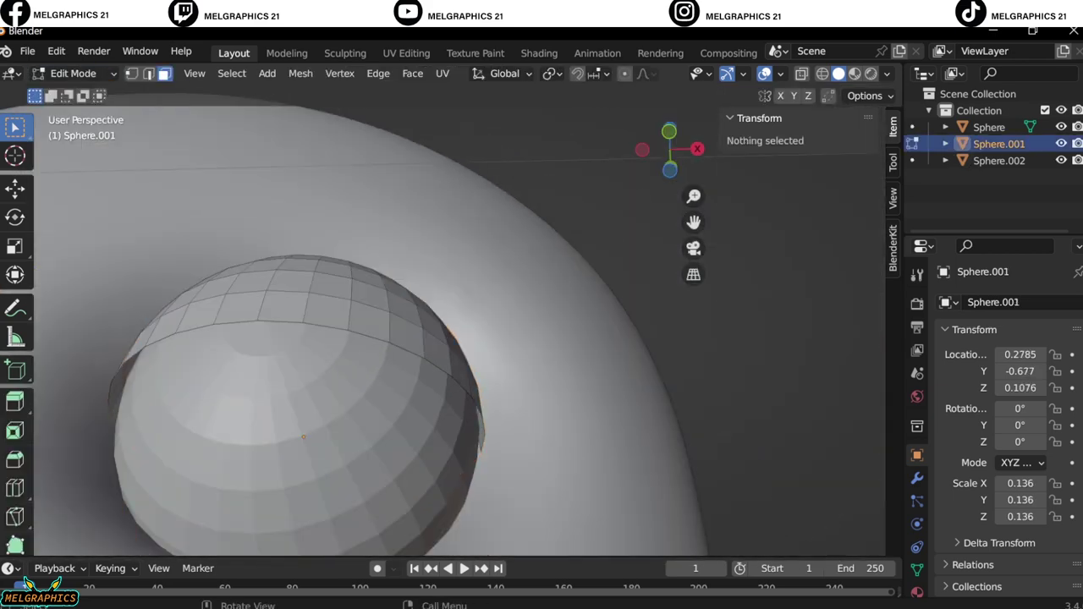
{"action": "left_click", "coordinate": [254, 330]}
{"action": "left_click", "coordinate": [423, 356], "text": "ctrl"}
{"action": "key", "text": "KP_1"}
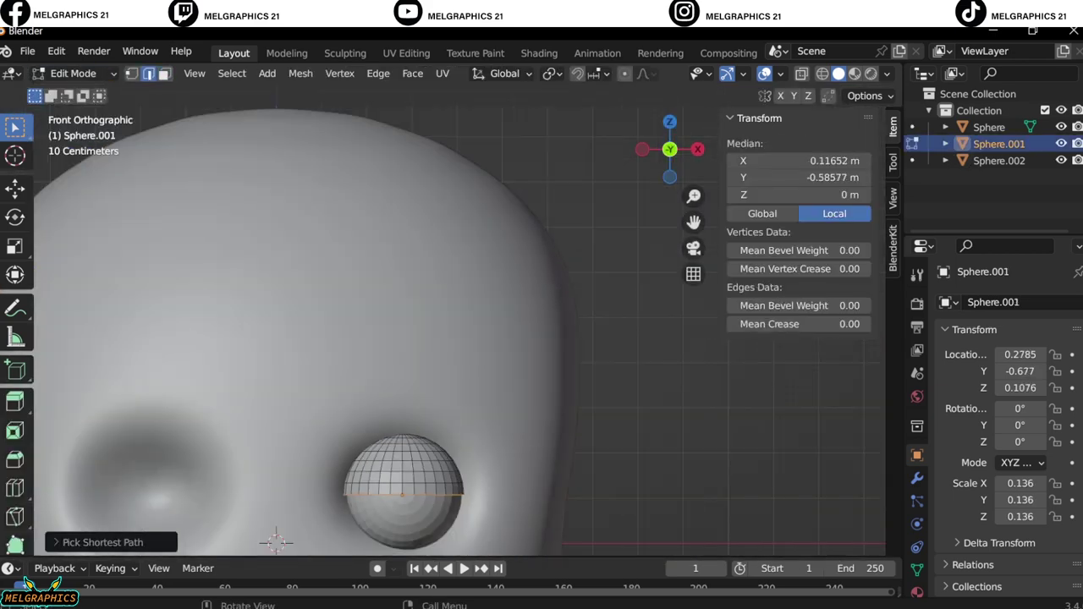
{"action": "key", "text": "g"}
{"action": "key", "text": "x"}
{"action": "mouse_move", "coordinate": [277, 542]}
{"action": "middle_mouse_down"}
{"action": "mouse_move", "coordinate": [398, 398]}
{"action": "mouse_move", "coordinate": [315, 307]}
{"action": "mouse_move", "coordinate": [381, 381]}
{"action": "middle_mouse_up"}
{"action": "key", "text": "KP_1"}
{"action": "left_click", "coordinate": [315, 308], "text": "ctrl"}
{"action": "key", "text": "KP_1"}
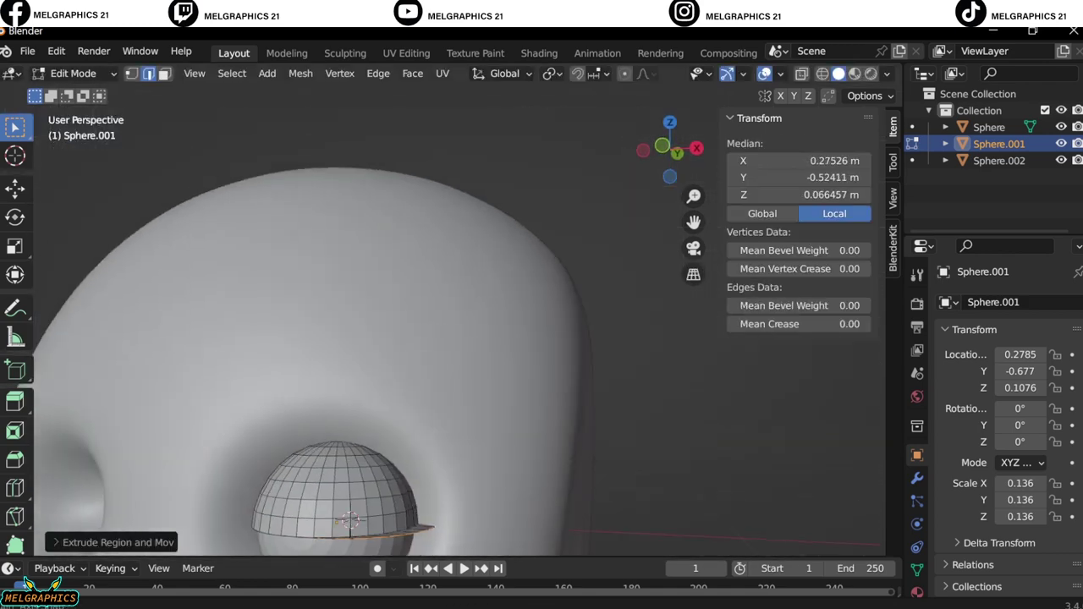
{"action": "key", "text": "alt+a"}
{"action": "key", "text": "KP_1"}
{"action": "key", "text": "Tab"}
Separate the half-sphere's rim faces into their own object, Sphere.003.
{"action": "middle_click_drag", "start_coordinate": [423, 339], "coordinate": [440, 406]}
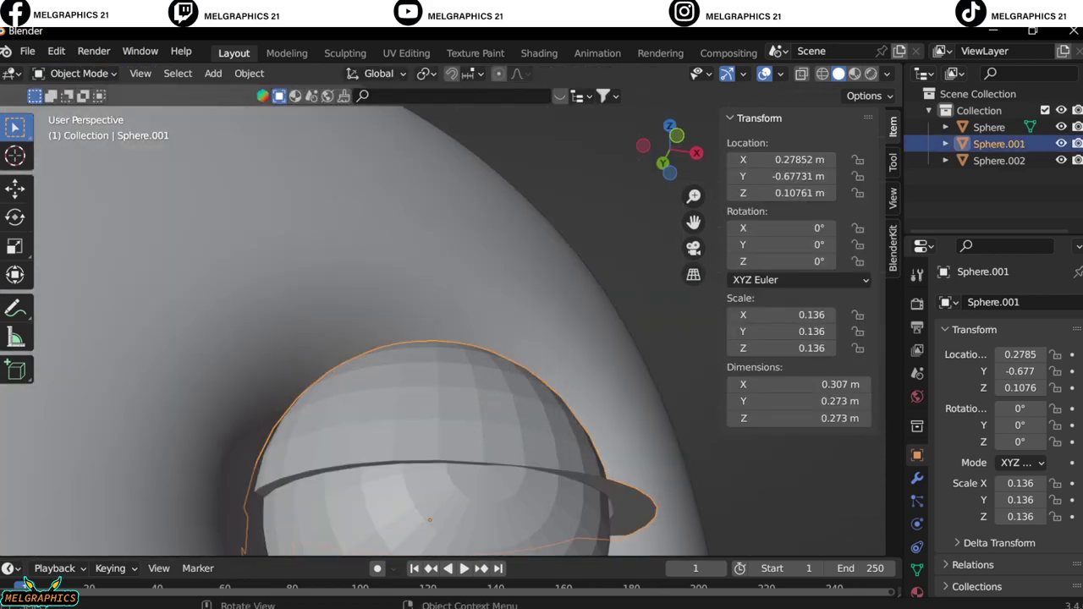
{"action": "key", "text": "Tab"}
{"action": "key", "text": "3"}
{"action": "middle_click_drag", "start_coordinate": [423, 338], "coordinate": [474, 279]}
{"action": "left_click", "coordinate": [593, 355], "text": "ctrl"}
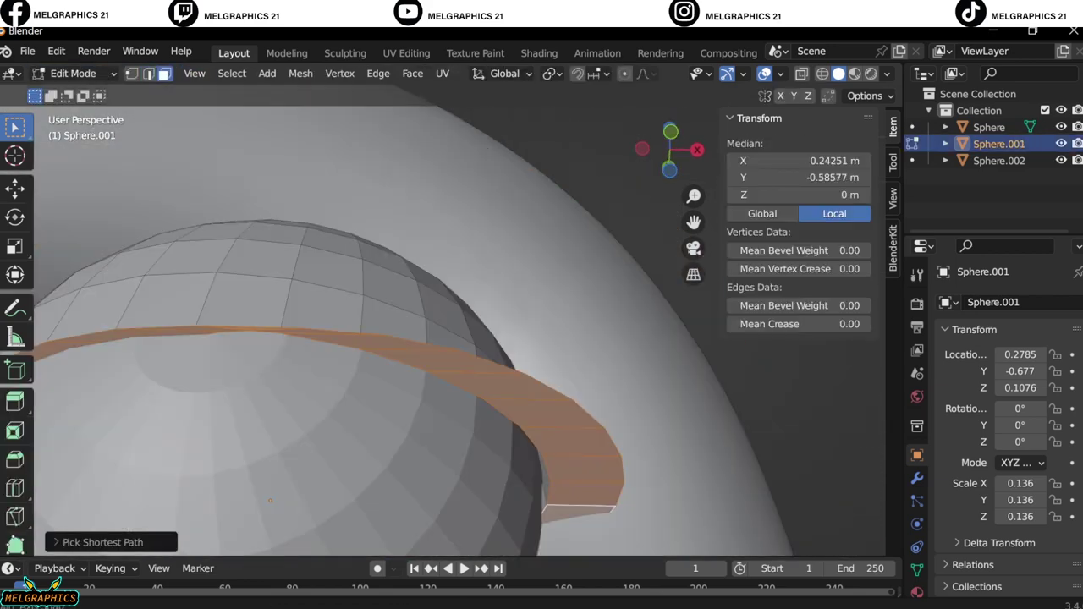
{"action": "middle_click_drag", "start_coordinate": [592, 356], "coordinate": [551, 381]}
{"action": "scroll", "coordinate": [423, 339], "scroll_direction": "down", "scroll_amount": 3}
{"action": "key", "text": "KP_1"}
{"action": "right_click", "coordinate": [423, 525]}
{"action": "left_click", "coordinate": [407, 552]}
{"action": "key", "text": "Tab"}
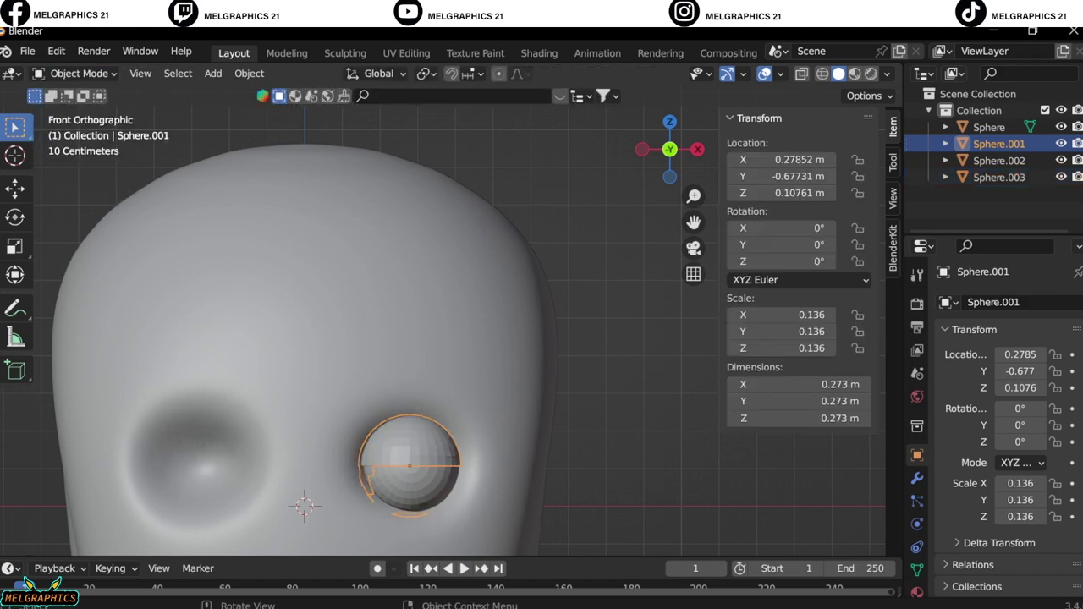
Add a 0.01 m Solidify modifier to the eyelid and a Solidify to the separated rim.
{"action": "left_click", "coordinate": [917, 478]}
{"action": "left_click", "coordinate": [970, 303]}
{"action": "left_click", "coordinate": [719, 534]}
{"action": "left_click", "coordinate": [998, 177]}
{"action": "middle_click_drag", "start_coordinate": [424, 338], "coordinate": [474, 279]}
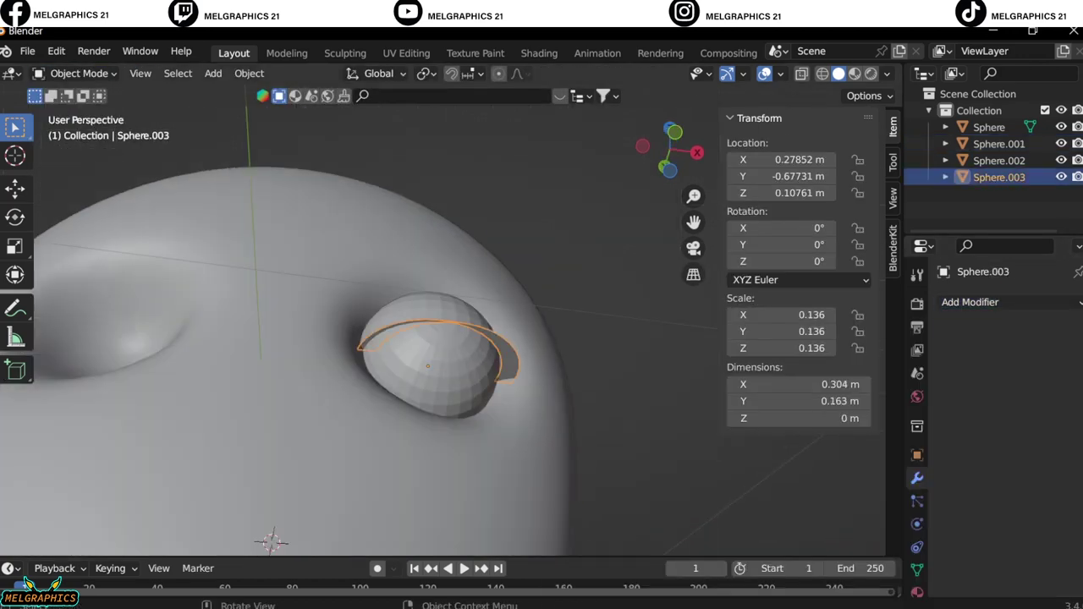
{"action": "left_click", "coordinate": [970, 302]}
{"action": "left_click", "coordinate": [720, 533]}
Deselect everything and centre the eyes in the front view.
{"action": "key", "text": "KP_1"}
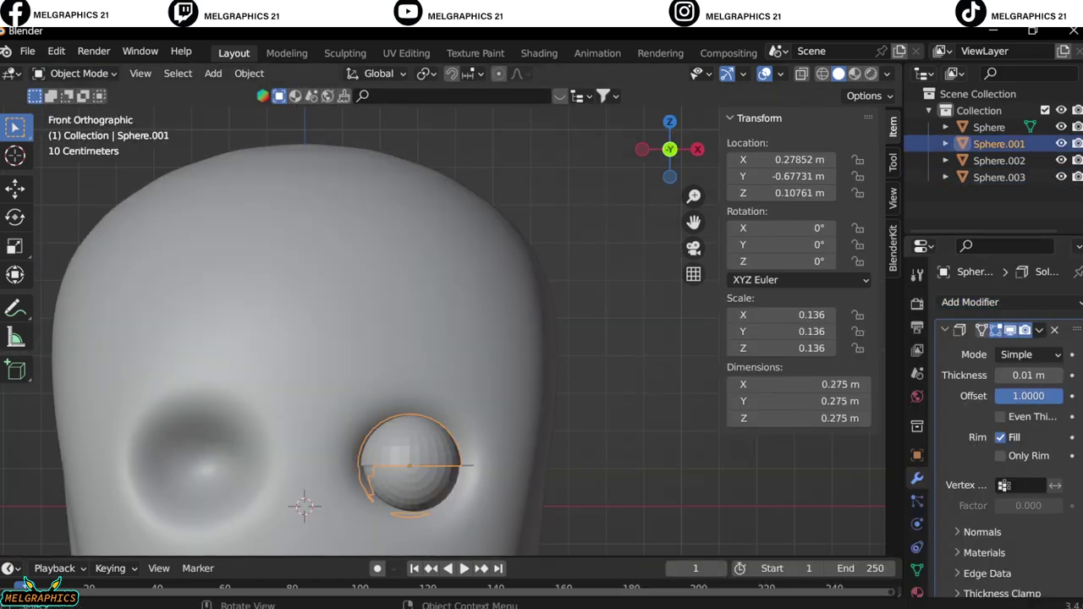
{"action": "key", "text": "alt+a"}
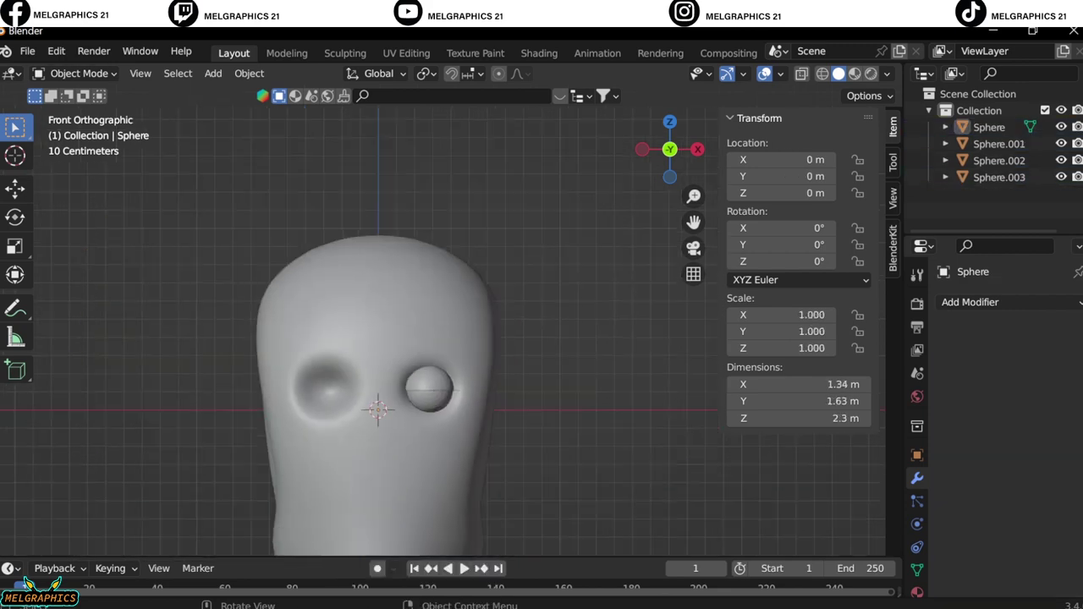
{"action": "key", "text": "Escape"}
{"action": "middle_click_drag", "start_coordinate": [364, 338], "coordinate": [428, 195], "text": "shift"}
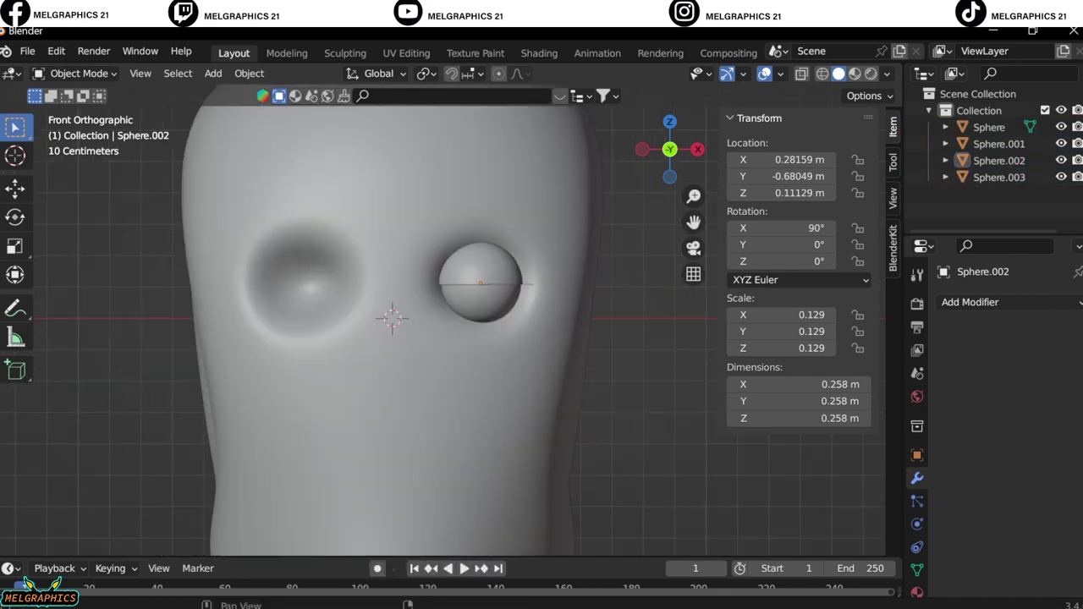
{"action": "scroll", "coordinate": [447, 320], "scroll_direction": "up", "scroll_amount": 2}
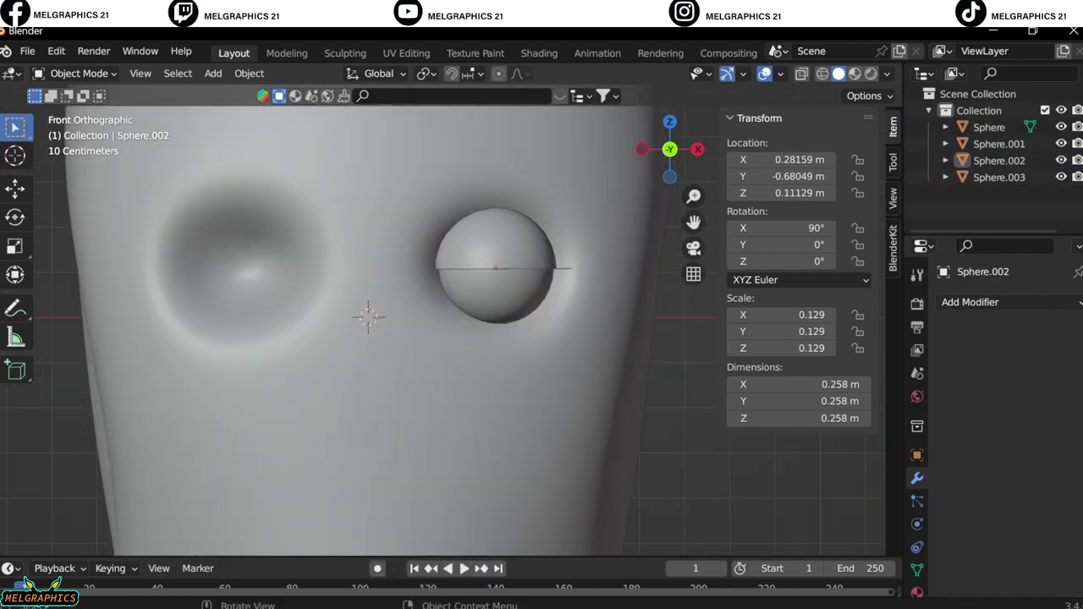
Add a UV sphere, scale it and place it beside the head for an ear.
{"action": "key", "text": "shift+a"}
{"action": "key", "text": "s"}
{"action": "key", "text": "g"}
{"action": "key", "text": "KP_3"}
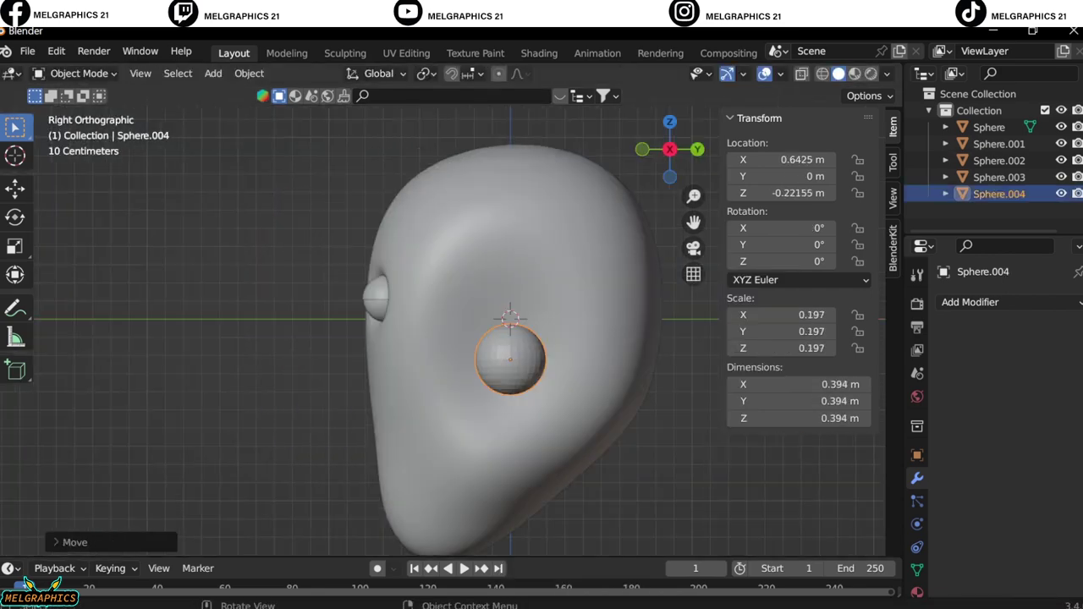
{"action": "key", "text": "s"}
{"action": "key", "text": "KP_1"}
{"action": "scroll", "coordinate": [510, 355], "scroll_direction": "up", "scroll_amount": 2}
In Sculpt Mode, pull the sphere downward into an elongated ear shape.
{"action": "left_click", "coordinate": [79, 73]}
{"action": "left_click", "coordinate": [76, 124]}
{"action": "scroll", "coordinate": [496, 319], "scroll_direction": "up", "scroll_amount": 1}
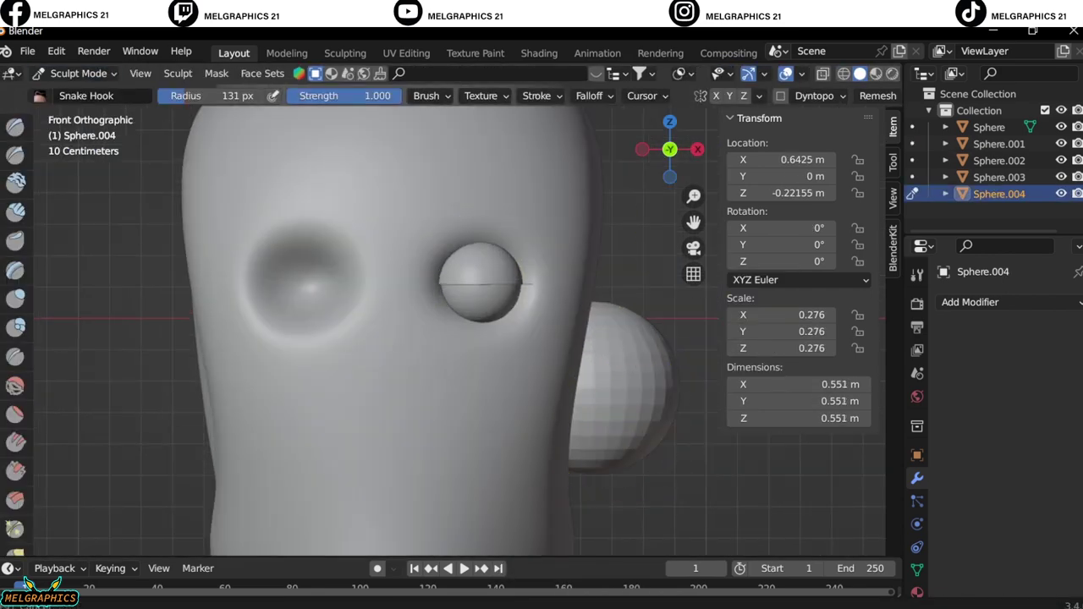
{"action": "middle_click_drag", "start_coordinate": [592, 381], "coordinate": [521, 309], "text": "shift"}
{"action": "scroll", "coordinate": [520, 309], "scroll_direction": "up", "scroll_amount": 1}
{"action": "left_click_drag", "start_coordinate": [571, 407], "coordinate": [546, 452]}
{"action": "key", "text": "ctrl+z"}
{"action": "key", "text": "f"}
{"action": "left_click", "coordinate": [635, 258]}
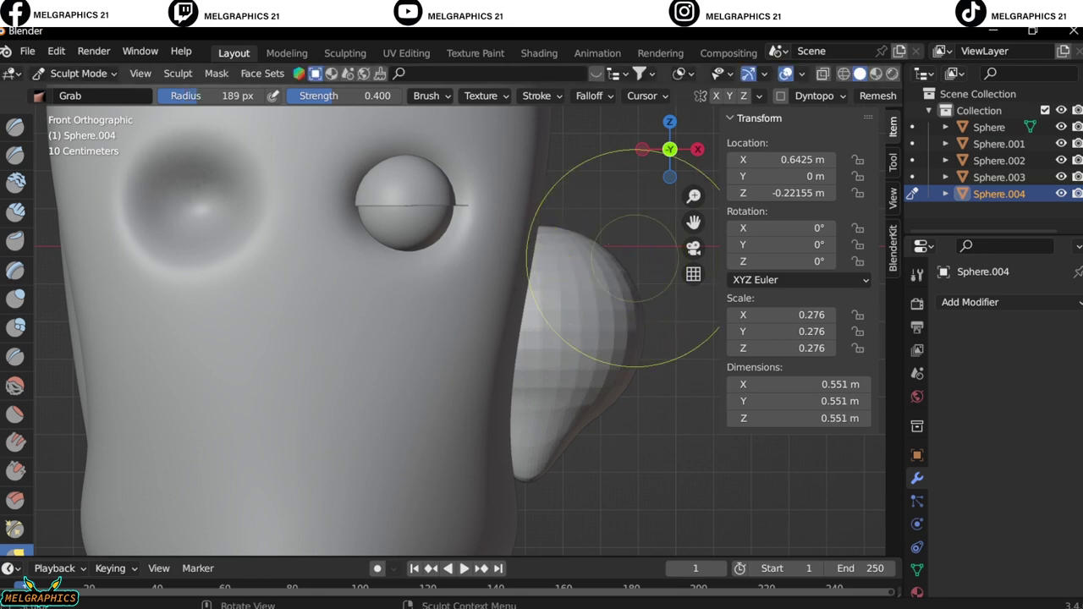
{"action": "left_click_drag", "start_coordinate": [621, 255], "coordinate": [609, 288]}
Shape the ear from the side view with a larger brush, then pick Draw Sharp.
{"action": "key", "text": "KP_3"}
{"action": "key", "text": "f"}
{"action": "left_click", "coordinate": [653, 339]}
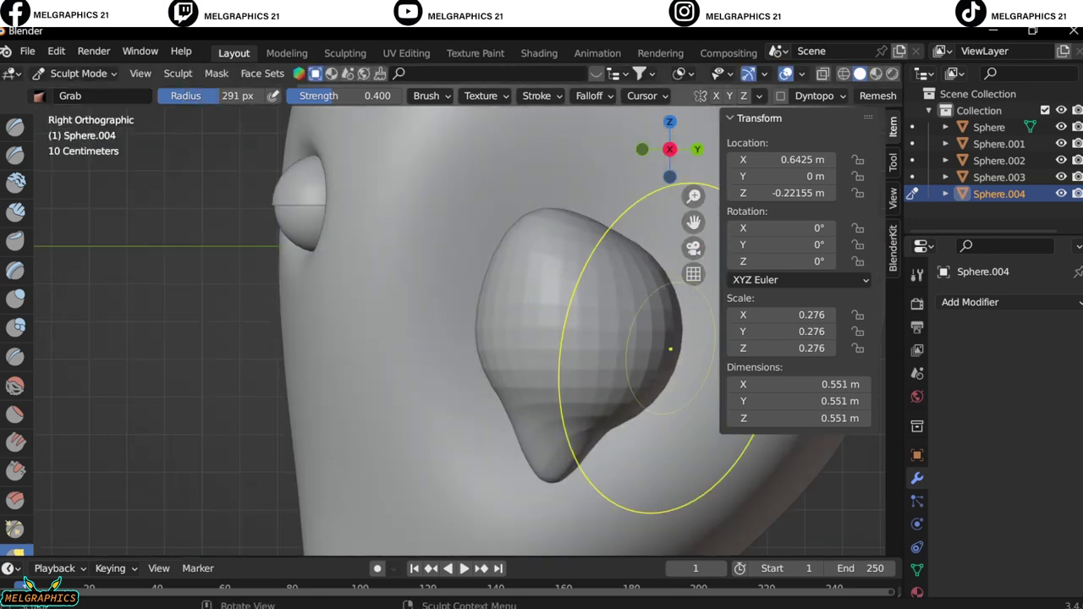
{"action": "mouse_move", "coordinate": [592, 338]}
{"action": "left_mouse_down"}
{"action": "mouse_move", "coordinate": [567, 338]}
{"action": "mouse_move", "coordinate": [643, 322]}
{"action": "left_mouse_up"}
{"action": "key", "text": "KP_1"}
{"action": "left_click", "coordinate": [15, 154]}
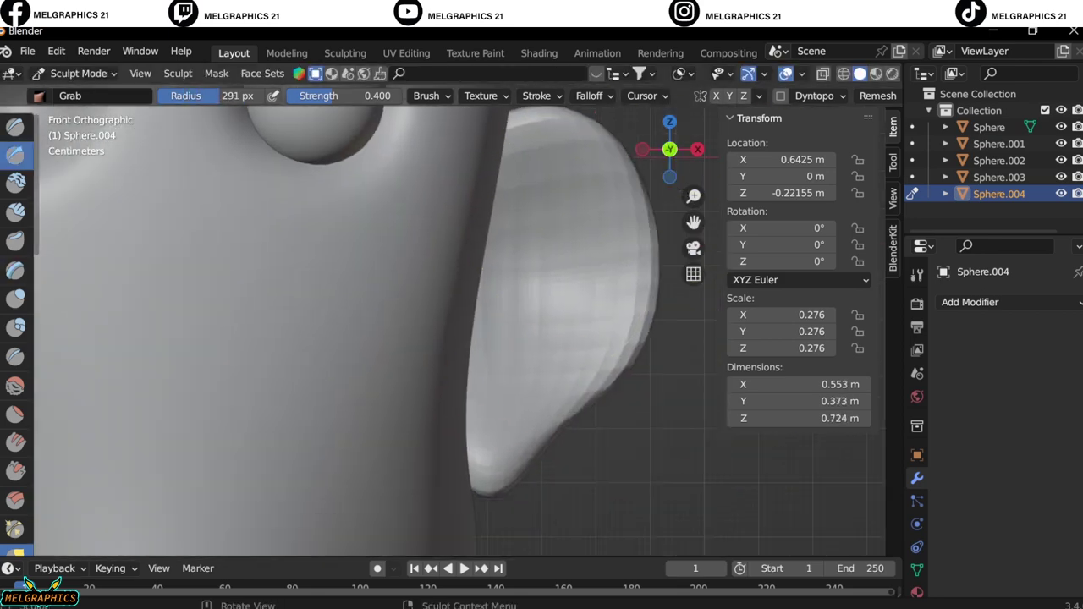
{"action": "key", "text": "ctrl+z"}
{"action": "key", "text": "ctrl+shift+z"}
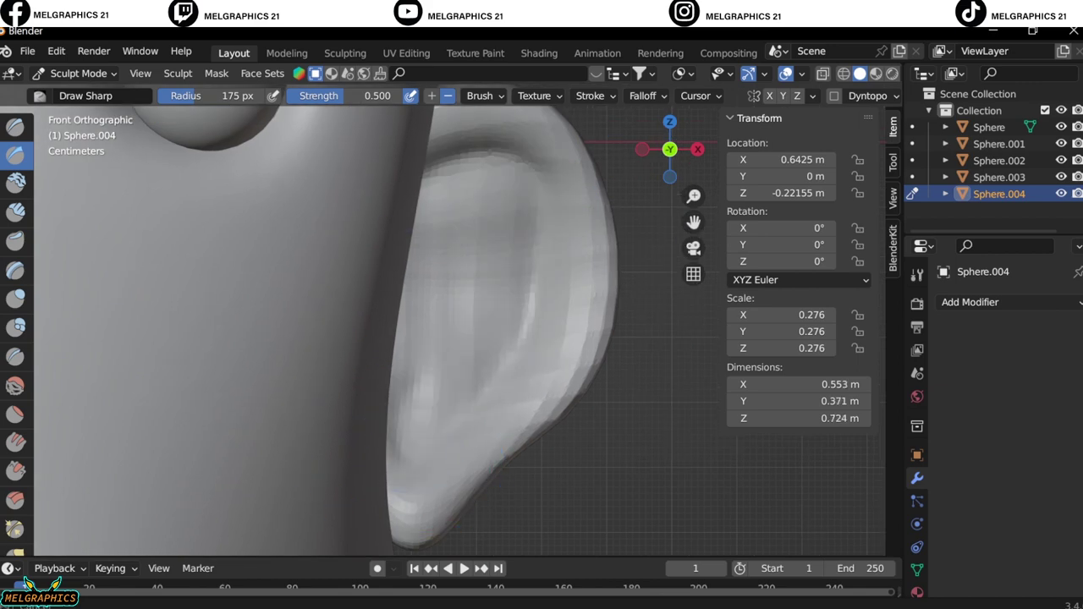
Orbit to check the ear from other angles and return to Object Mode.
{"action": "scroll", "coordinate": [576, 381], "scroll_direction": "down", "scroll_amount": 2}
{"action": "scroll", "coordinate": [559, 376], "scroll_direction": "up", "scroll_amount": 2}
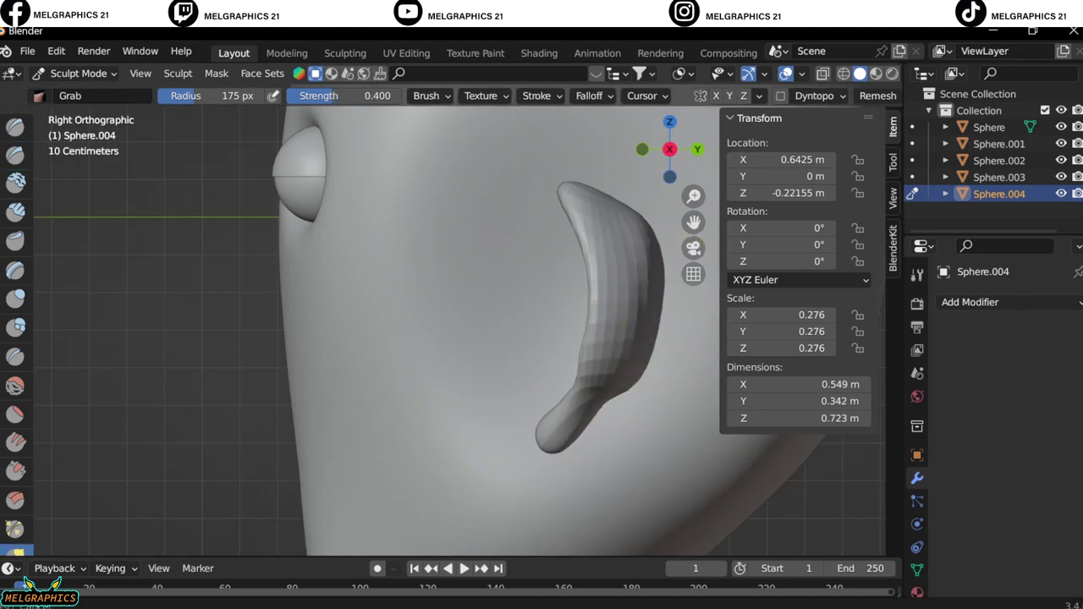
{"action": "scroll", "coordinate": [556, 387], "scroll_direction": "down", "scroll_amount": 2}
{"action": "middle_click_drag", "start_coordinate": [556, 387], "coordinate": [422, 266]}
{"action": "scroll", "coordinate": [508, 339], "scroll_direction": "up", "scroll_amount": 2}
{"action": "key", "text": "ctrl+Tab"}
{"action": "scroll", "coordinate": [422, 267], "scroll_direction": "down", "scroll_amount": 3}
Add a new UV sphere and scale it down to 0.066.
{"action": "right_click", "coordinate": [326, 242]}
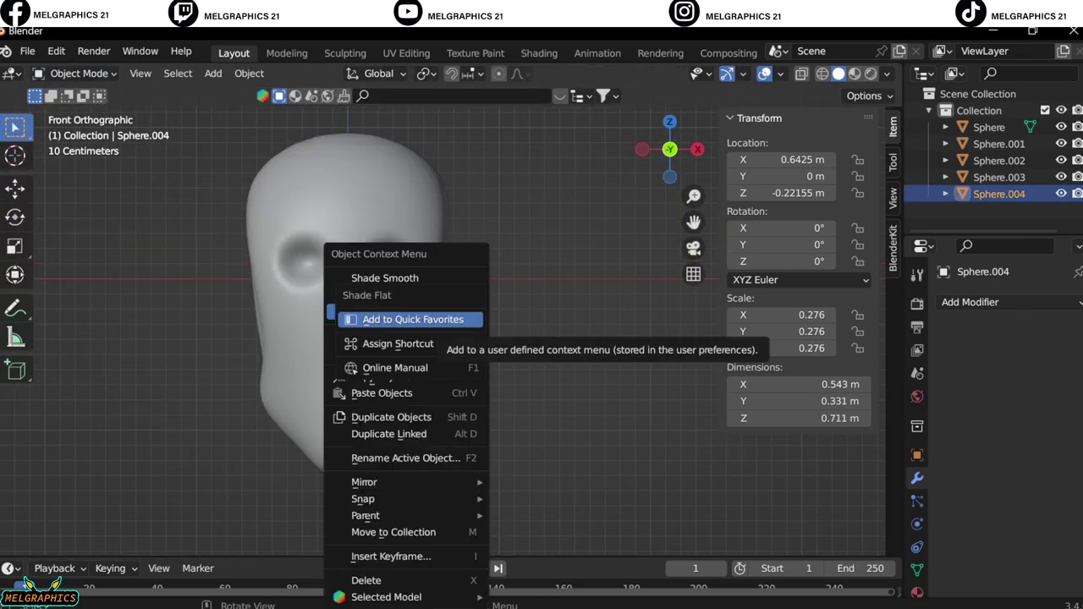
{"action": "left_click", "coordinate": [351, 279]}
{"action": "scroll", "coordinate": [350, 279], "scroll_direction": "up", "scroll_amount": 3}
{"action": "key", "text": "shift+a"}
{"action": "left_click", "coordinate": [561, 336]}
{"action": "key", "text": "s"}
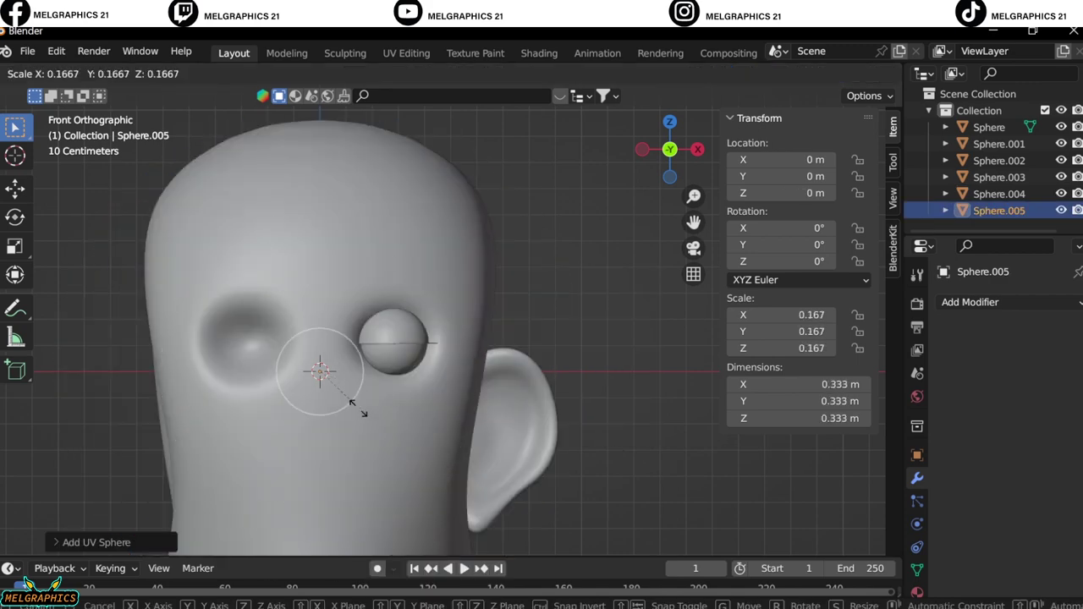
{"action": "left_click", "coordinate": [388, 307]}
Move the small sphere along Y so it sits above the eye.
{"action": "key", "text": "KP_3"}
{"action": "key", "text": "g"}
{"action": "key", "text": "y"}
{"action": "left_click", "coordinate": [344, 267]}
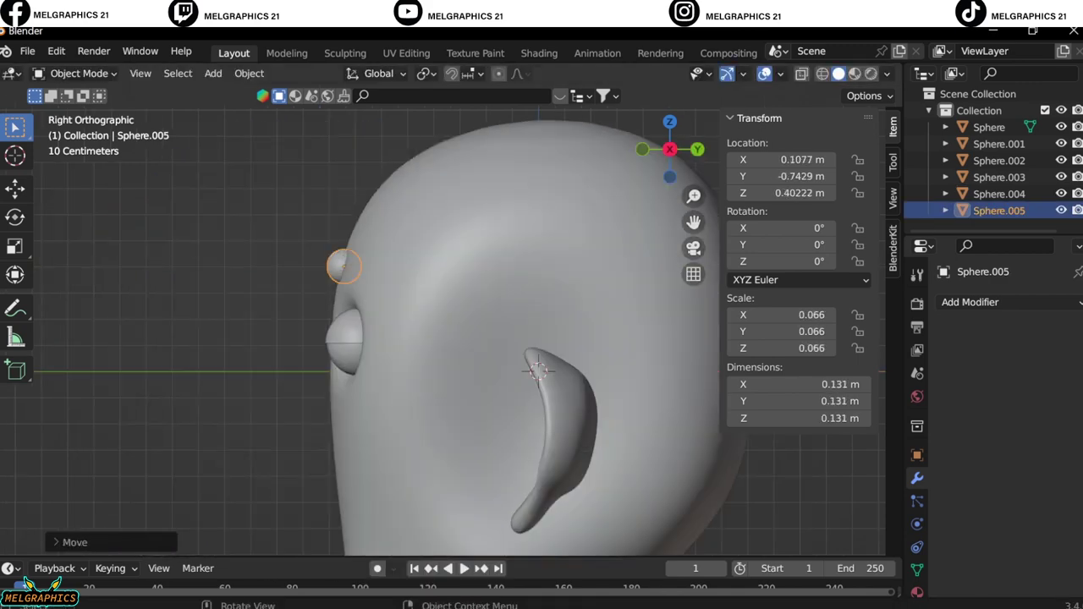
{"action": "key", "text": "KP_1"}
Sculpt the sphere into an arched eyebrow with Snake Hook and Grab.
{"action": "left_click", "coordinate": [79, 73]}
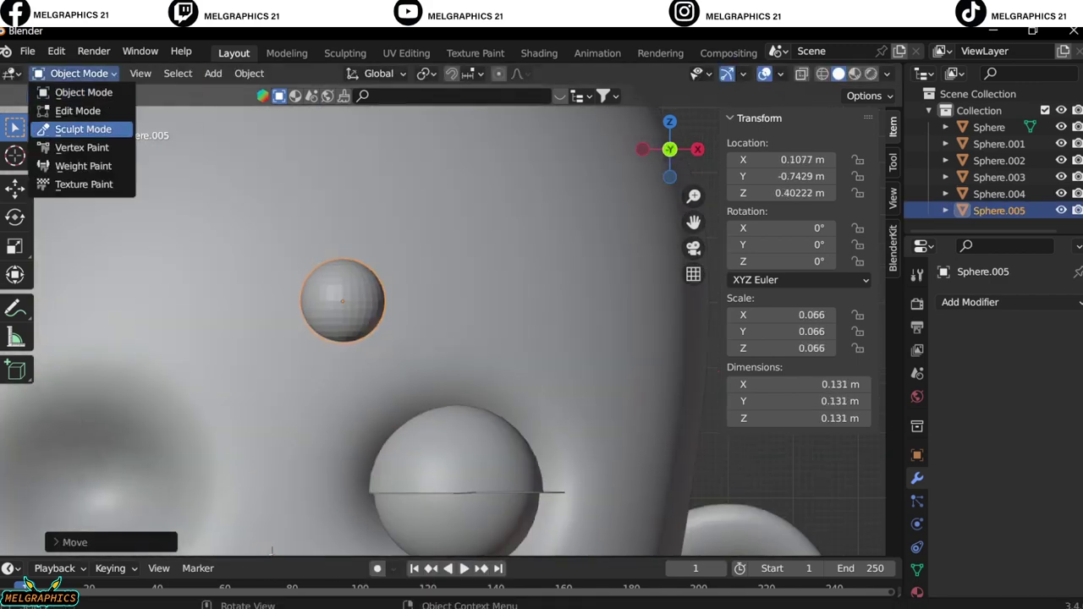
{"action": "left_click", "coordinate": [73, 123]}
{"action": "key", "text": "f"}
{"action": "key", "text": "k"}
{"action": "left_click_drag", "start_coordinate": [343, 300], "coordinate": [558, 339]}
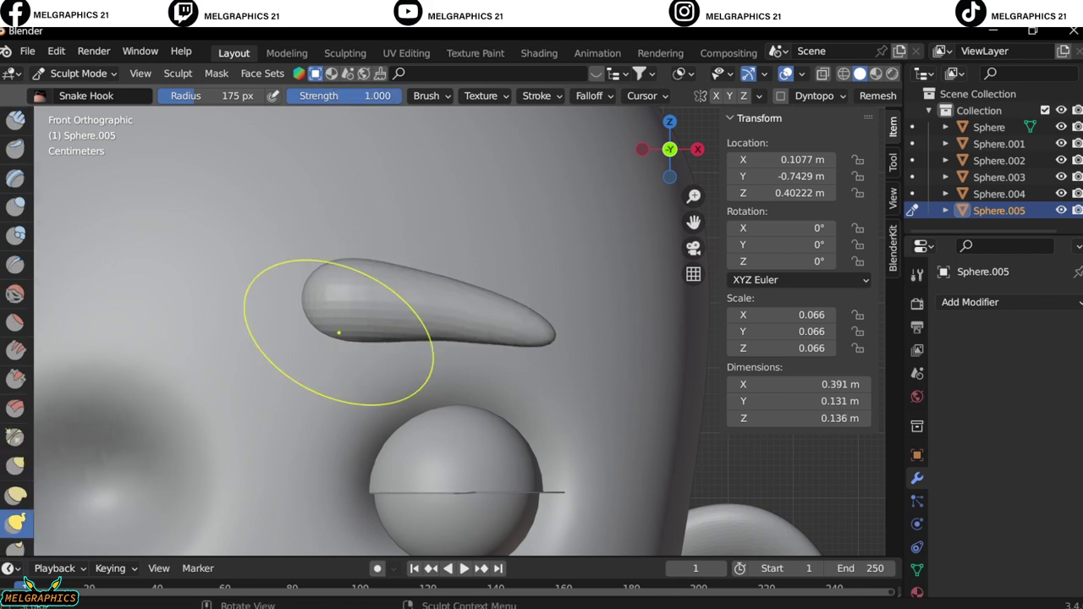
{"action": "key", "text": "KP_3"}
{"action": "key", "text": "g"}
{"action": "key", "text": "KP_1"}
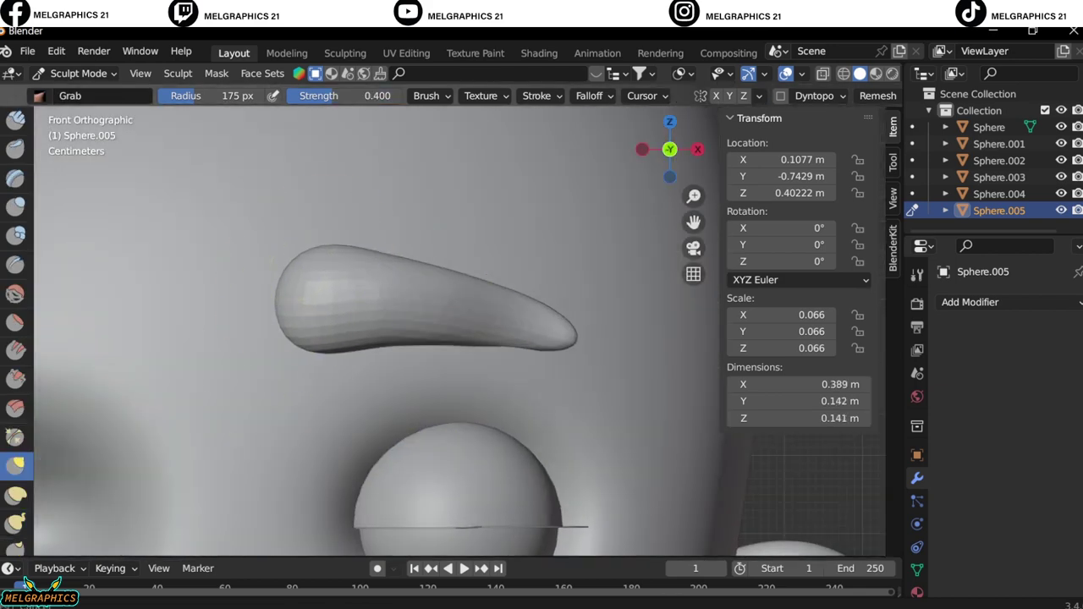
{"action": "left_click_drag", "start_coordinate": [457, 343], "coordinate": [461, 319]}
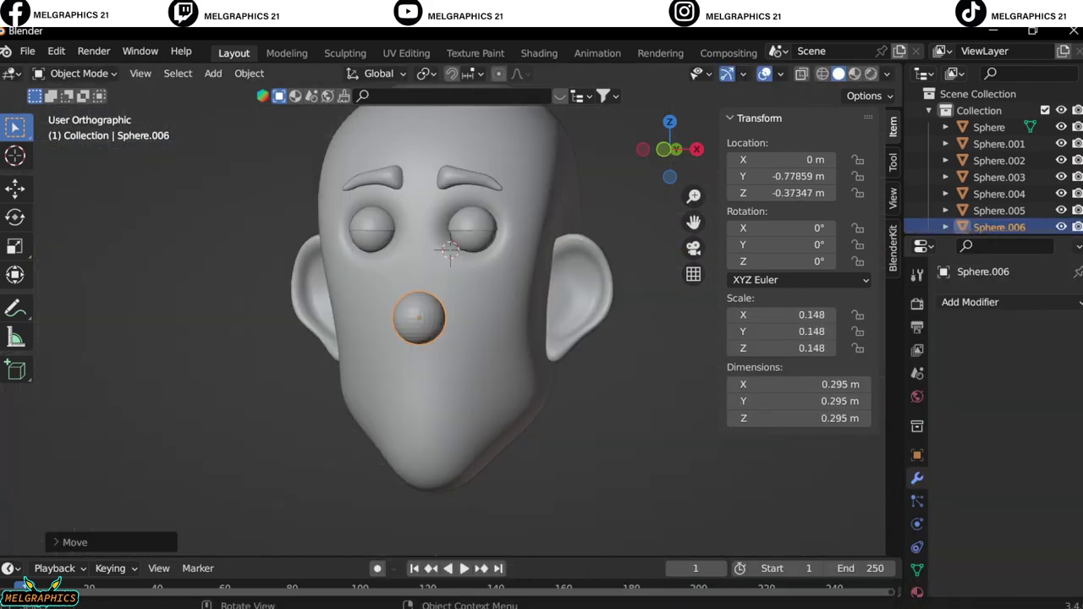
Sculpt the nose sphere with Snake Hook, widening the bottom of the nose.
{"action": "key", "text": "KP_1"}
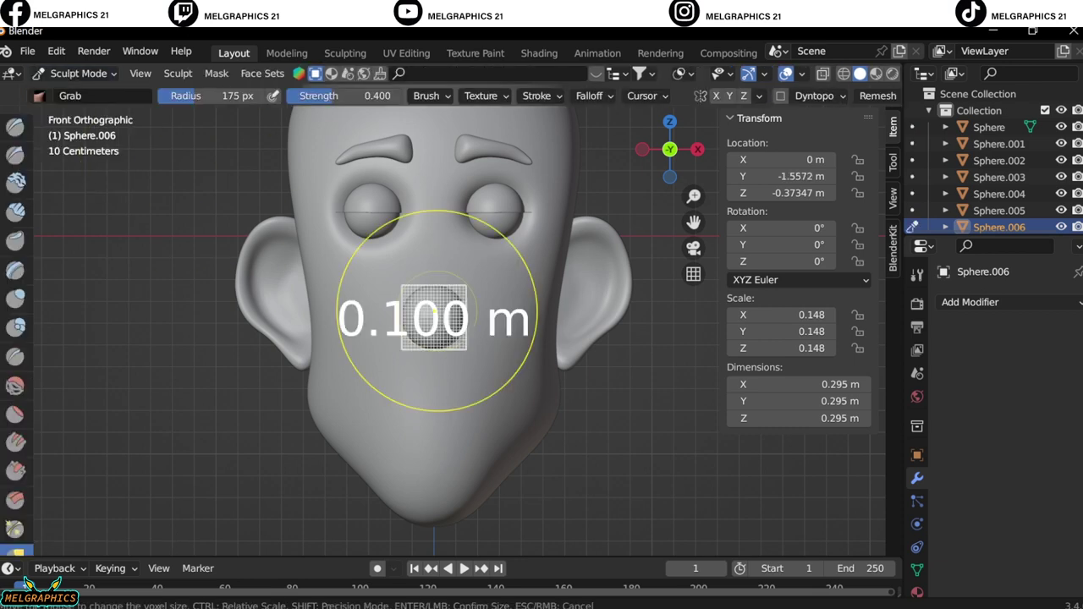
{"action": "key", "text": "k"}
{"action": "key", "text": "KP_3"}
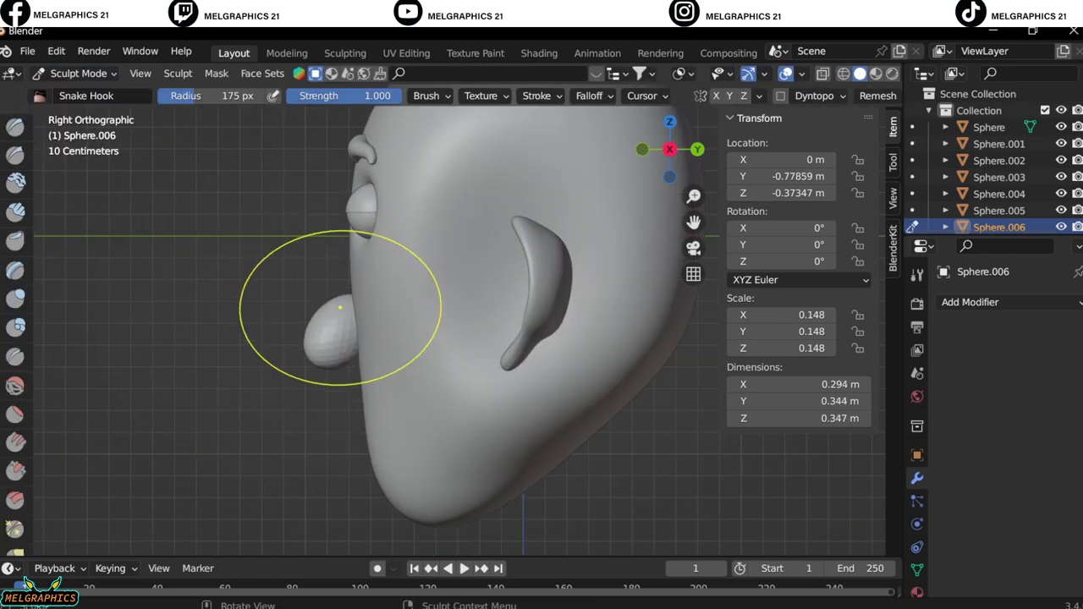
{"action": "key", "text": "KP_1"}
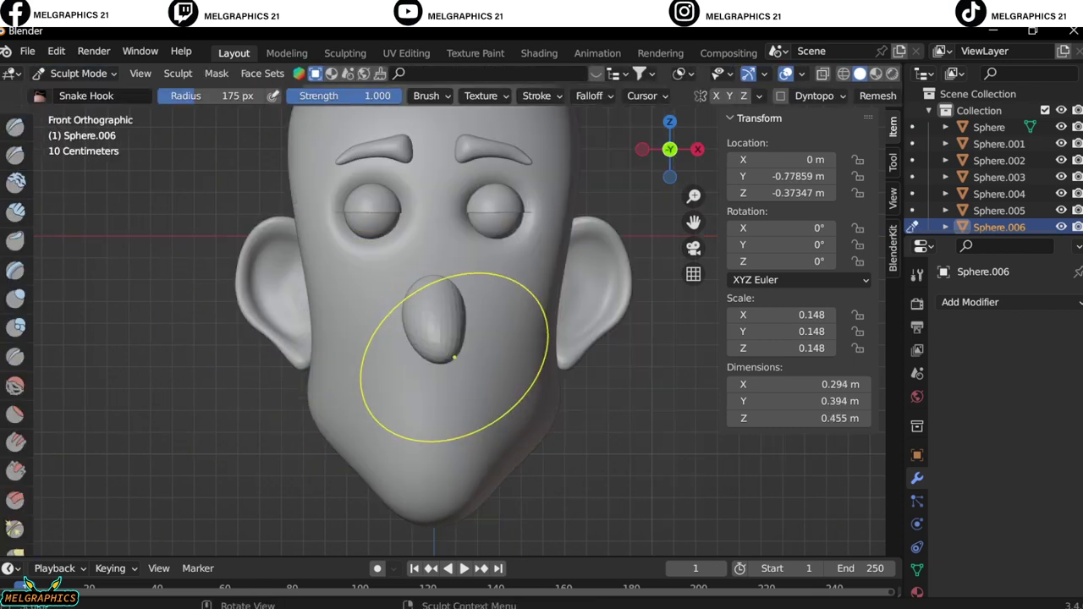
{"action": "key", "text": "g"}
{"action": "scroll", "coordinate": [463, 307], "scroll_direction": "up", "scroll_amount": 3}
{"action": "key", "text": "k"}
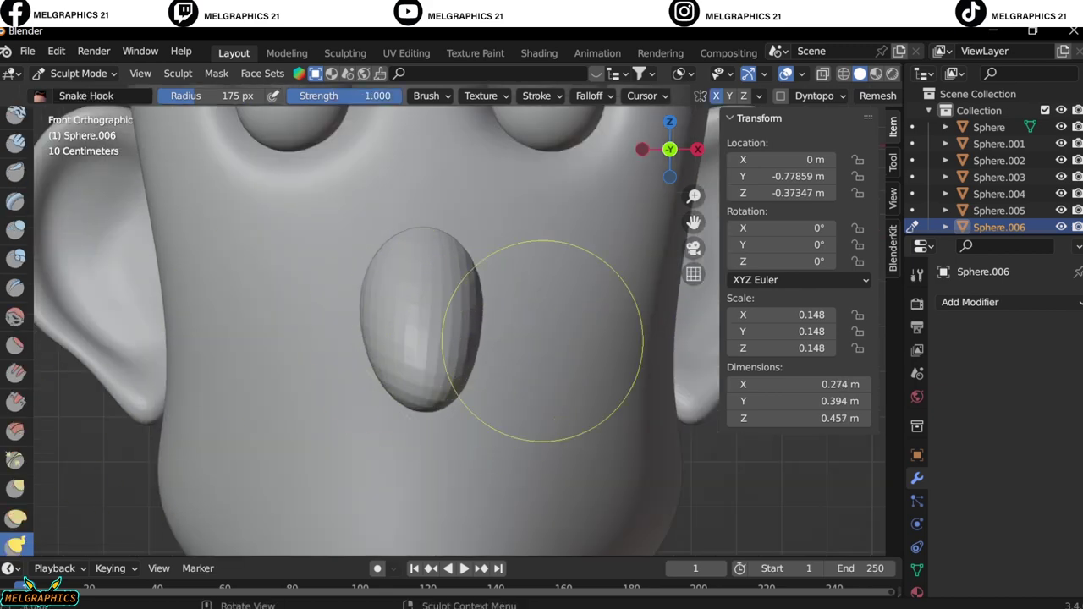
{"action": "key", "text": "f"}
{"action": "left_click_drag", "start_coordinate": [447, 398], "coordinate": [491, 364]}
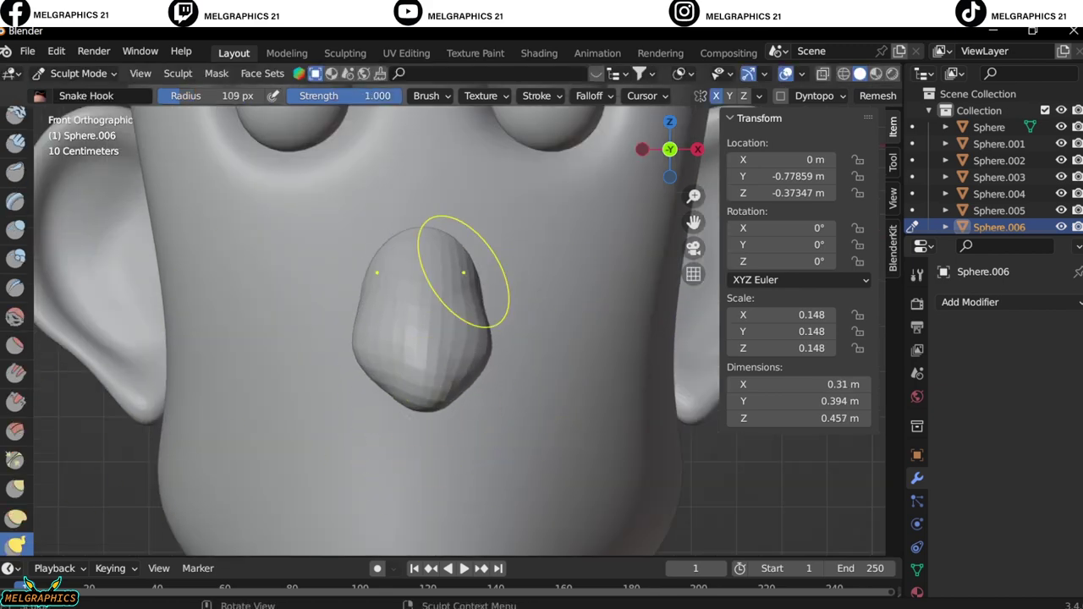
Try carving grooves into the nose with Draw Sharp, then undo them.
{"action": "scroll", "coordinate": [449, 256], "scroll_direction": "down", "scroll_amount": 2}
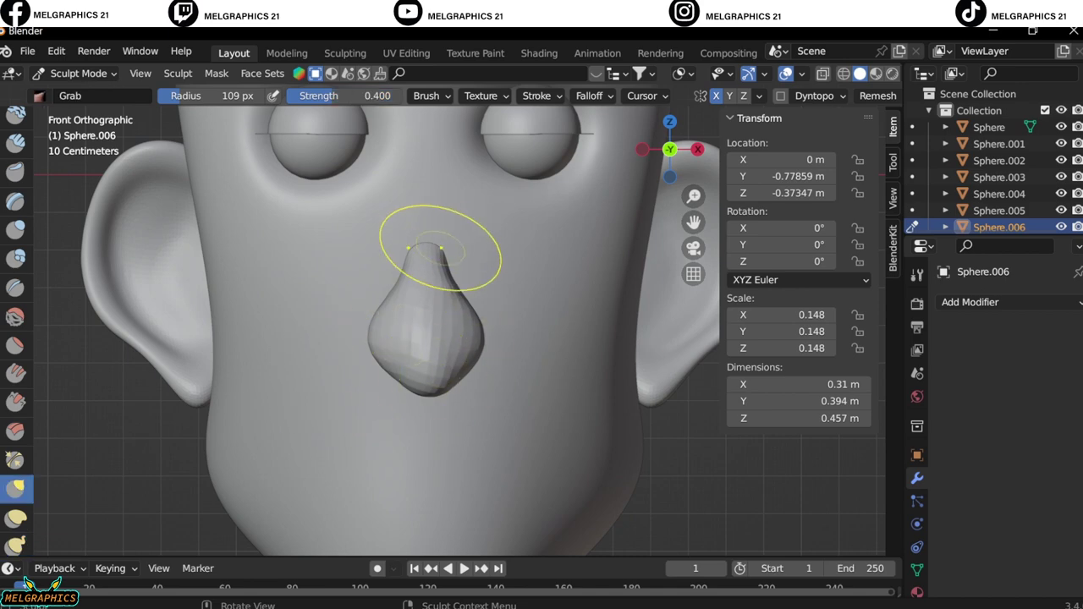
{"action": "mouse_move", "coordinate": [471, 311]}
{"action": "middle_mouse_down"}
{"action": "mouse_move", "coordinate": [356, 279]}
{"action": "mouse_move", "coordinate": [278, 406]}
{"action": "mouse_move", "coordinate": [424, 213]}
{"action": "middle_mouse_up"}
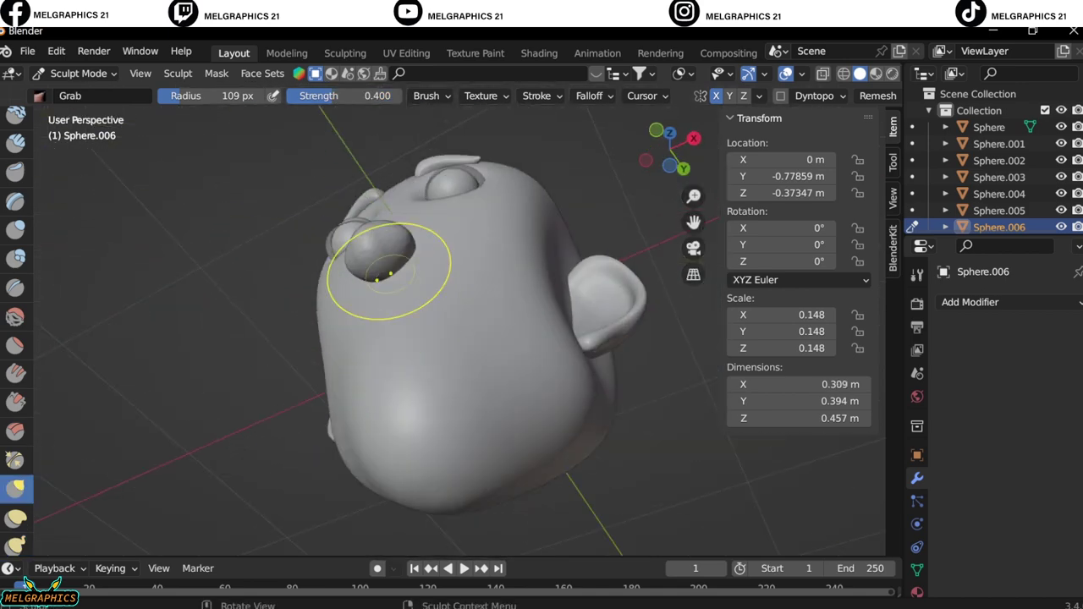
{"action": "key", "text": "KP_1"}
{"action": "scroll", "coordinate": [385, 387], "scroll_direction": "up", "scroll_amount": 1}
{"action": "mouse_move", "coordinate": [448, 259]}
{"action": "middle_mouse_down"}
{"action": "mouse_move", "coordinate": [462, 279]}
{"action": "mouse_move", "coordinate": [457, 271]}
{"action": "middle_mouse_up"}
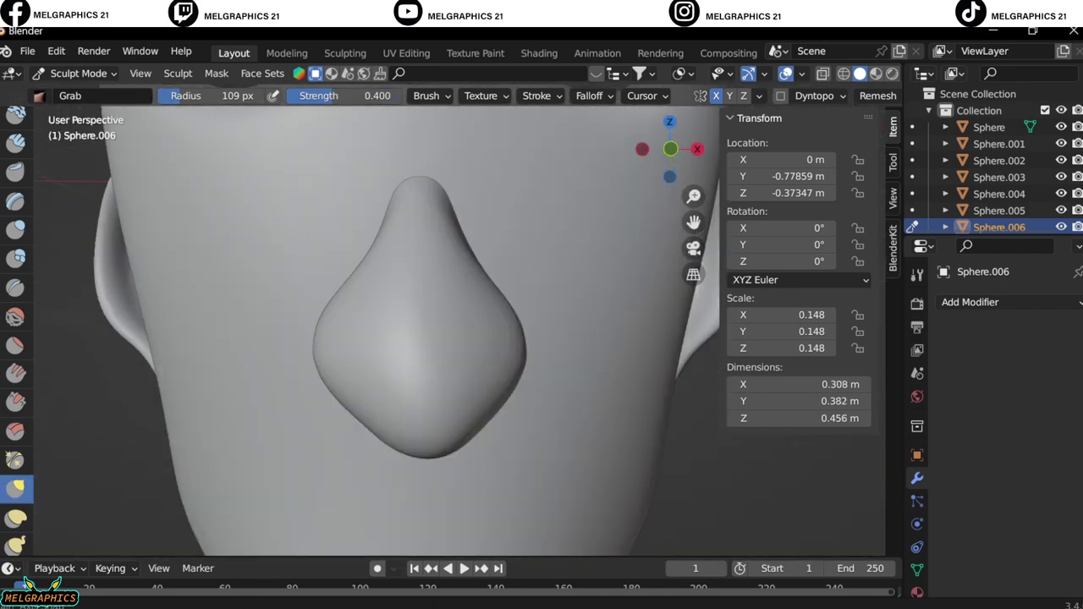
{"action": "scroll", "coordinate": [16, 338], "scroll_direction": "up", "scroll_amount": 5}
{"action": "left_click", "coordinate": [16, 155]}
{"action": "left_click_drag", "start_coordinate": [447, 283], "coordinate": [468, 376]}
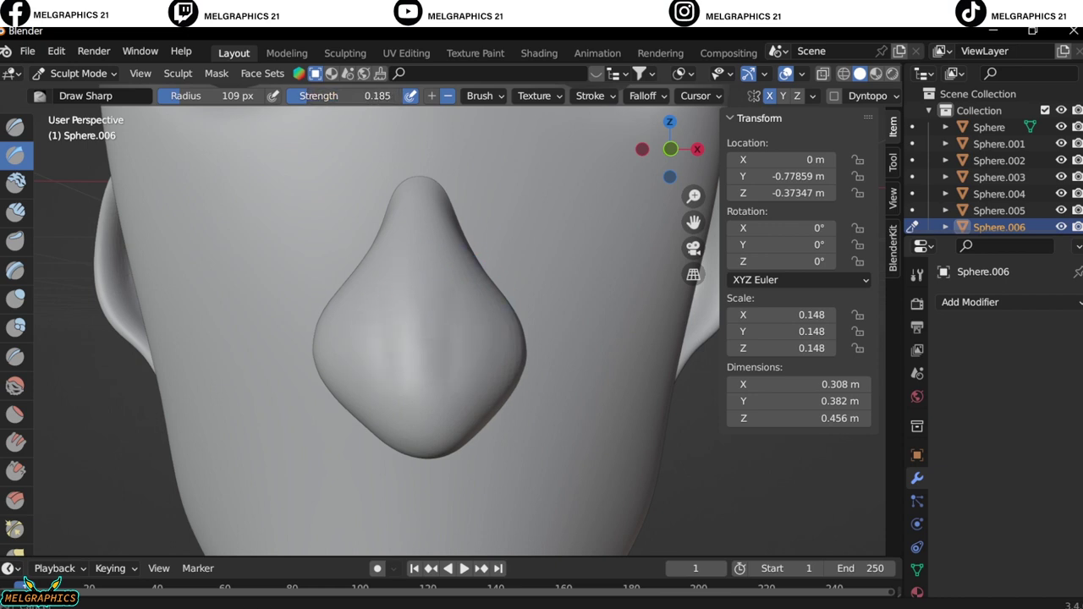
{"action": "mouse_move", "coordinate": [421, 212]}
{"action": "middle_mouse_down"}
{"action": "mouse_move", "coordinate": [474, 264]}
{"action": "mouse_move", "coordinate": [452, 237]}
{"action": "mouse_move", "coordinate": [461, 213]}
{"action": "mouse_move", "coordinate": [390, 355]}
{"action": "mouse_move", "coordinate": [355, 381]}
{"action": "middle_mouse_up"}
{"action": "key", "text": "ctrl+z"}
Add rounded nostril bulges to the nose sides with the Blob brush and leave Sculpt Mode.
{"action": "left_click", "coordinate": [15, 327]}
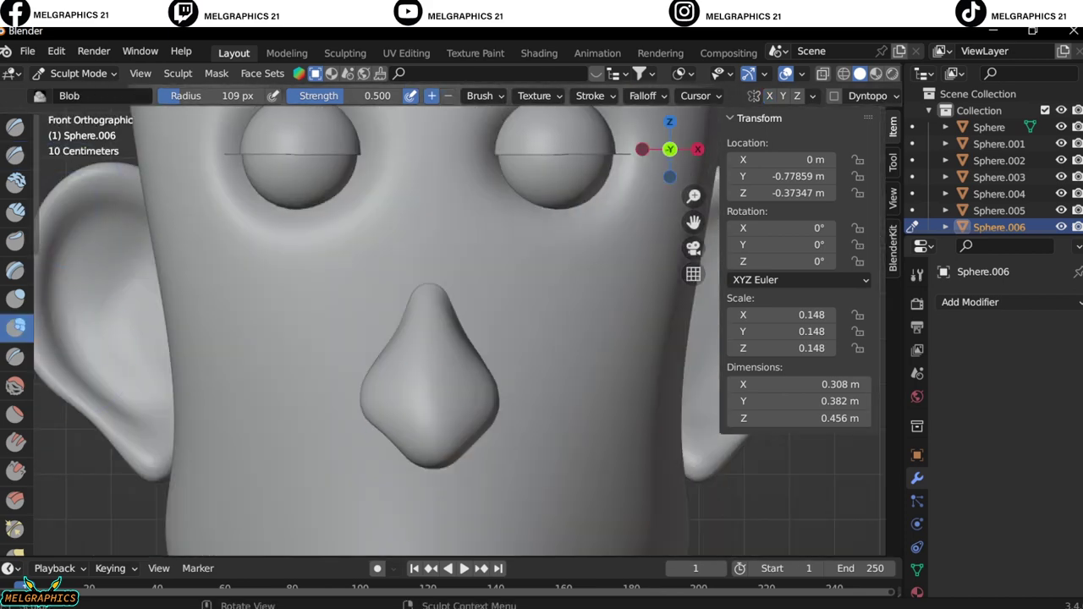
{"action": "mouse_move", "coordinate": [482, 390]}
{"action": "middle_mouse_down"}
{"action": "mouse_move", "coordinate": [525, 398]}
{"action": "mouse_move", "coordinate": [483, 389]}
{"action": "middle_mouse_up"}
{"action": "scroll", "coordinate": [482, 389], "scroll_direction": "up", "scroll_amount": 2}
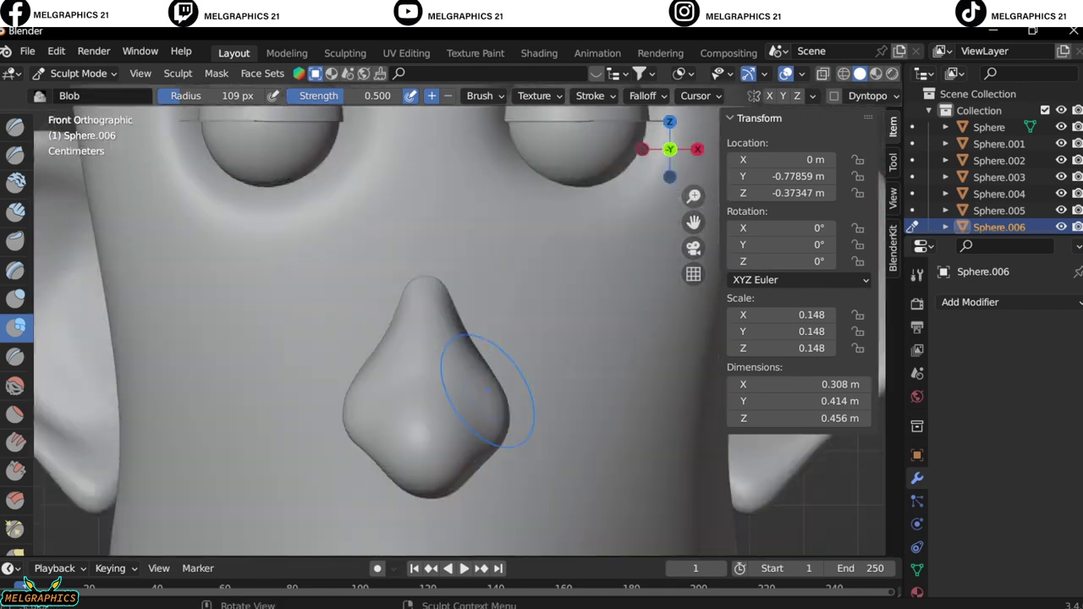
{"action": "scroll", "coordinate": [669, 271], "scroll_direction": "down", "scroll_amount": 3}
{"action": "scroll", "coordinate": [669, 271], "scroll_direction": "up", "scroll_amount": 2}
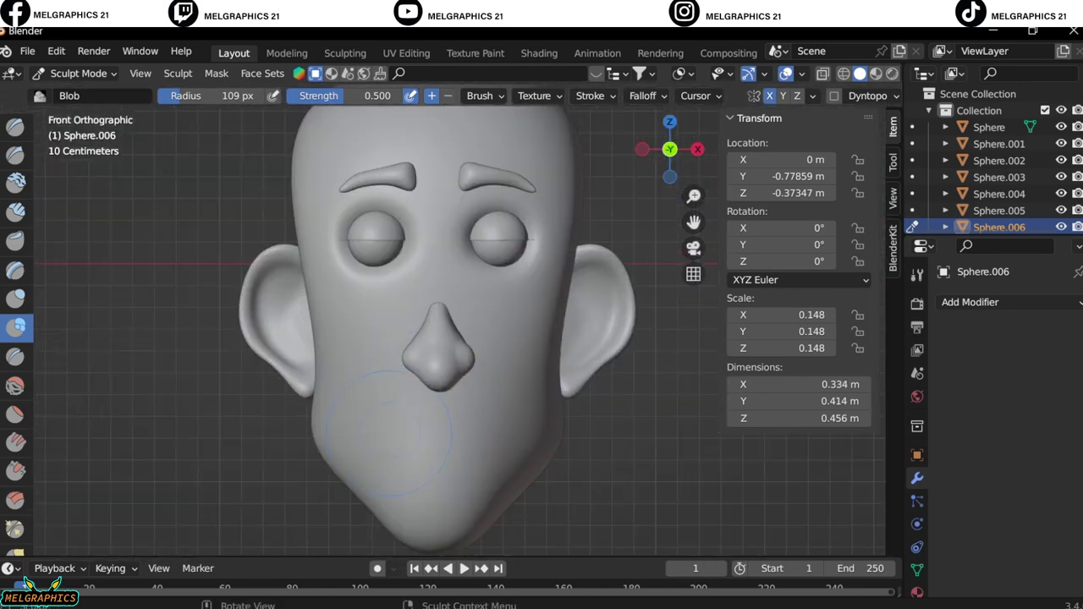
{"action": "scroll", "coordinate": [668, 271], "scroll_direction": "down", "scroll_amount": 1}
{"action": "scroll", "coordinate": [669, 271], "scroll_direction": "up", "scroll_amount": 1}
{"action": "middle_click_drag", "start_coordinate": [643, 262], "coordinate": [354, 379], "text": "shift"}
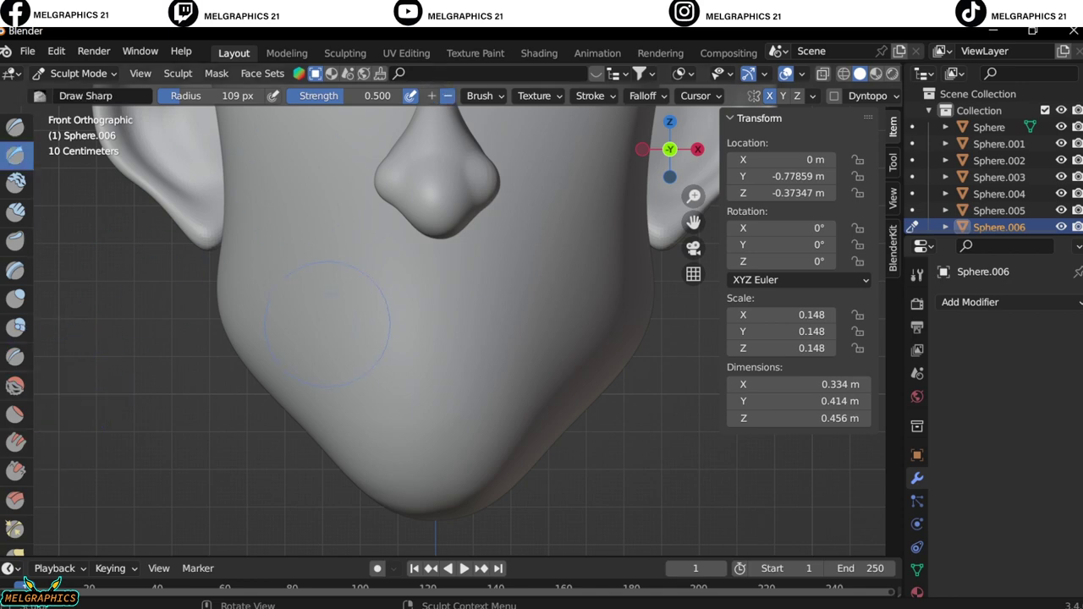
{"action": "key", "text": "ctrl+Tab"}
{"action": "scroll", "coordinate": [338, 339], "scroll_direction": "down", "scroll_amount": 2}
Select the head sphere, enter Sculpt Mode, and sculpt a lower-lip bulge below the nose.
{"action": "left_click", "coordinate": [338, 381]}
{"action": "left_click", "coordinate": [79, 73]}
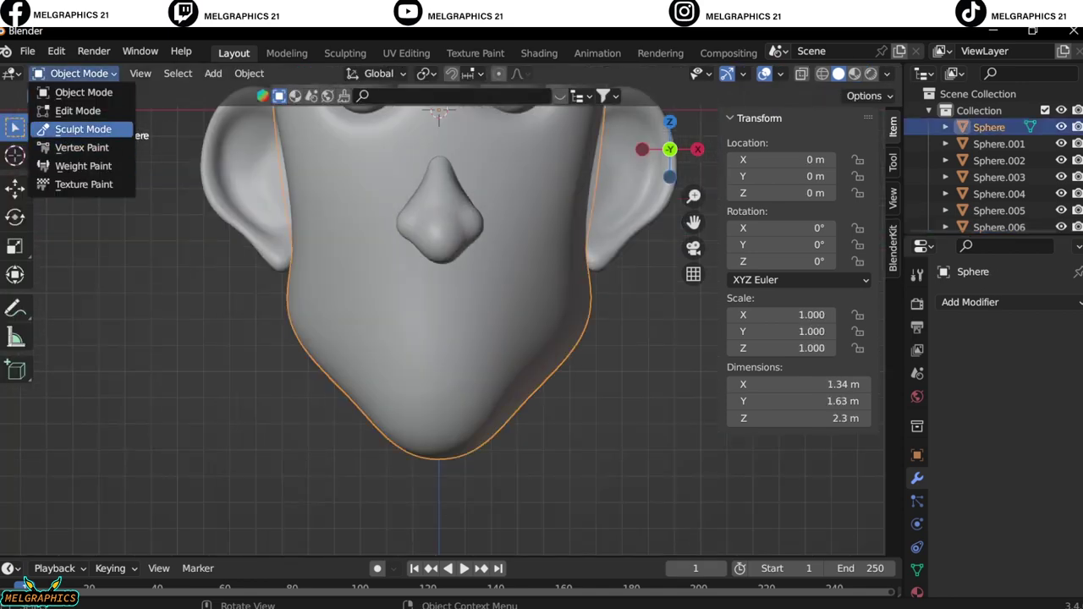
{"action": "left_click", "coordinate": [82, 130]}
{"action": "scroll", "coordinate": [320, 340], "scroll_direction": "up", "scroll_amount": 2}
{"action": "scroll", "coordinate": [581, 411], "scroll_direction": "down", "scroll_amount": 2}
{"action": "scroll", "coordinate": [375, 327], "scroll_direction": "up", "scroll_amount": 2}
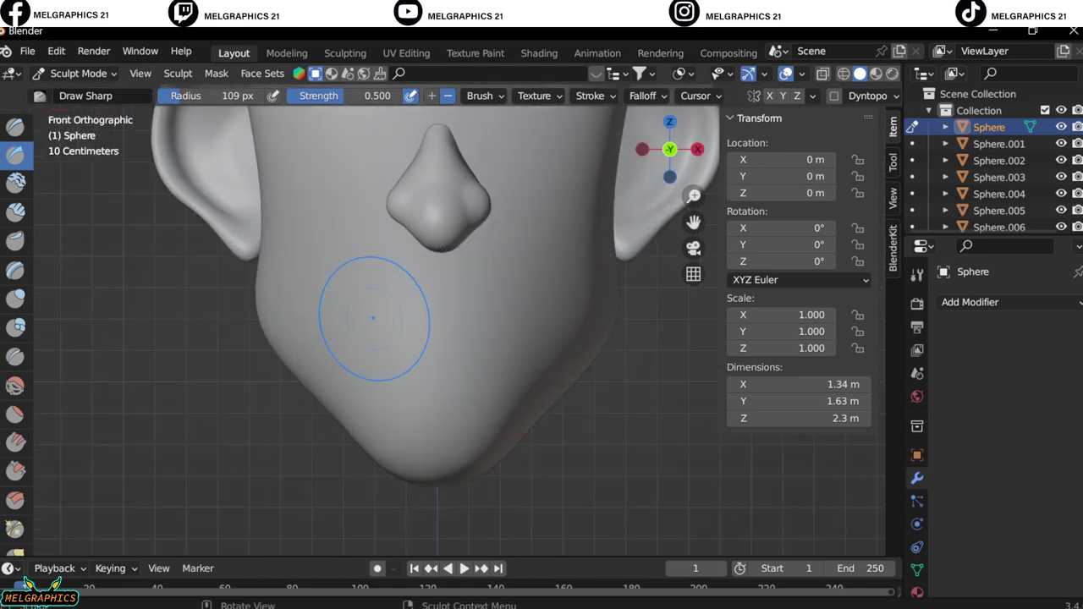
{"action": "left_click_drag", "start_coordinate": [375, 338], "coordinate": [448, 347]}
{"action": "scroll", "coordinate": [509, 355], "scroll_direction": "up", "scroll_amount": 2}
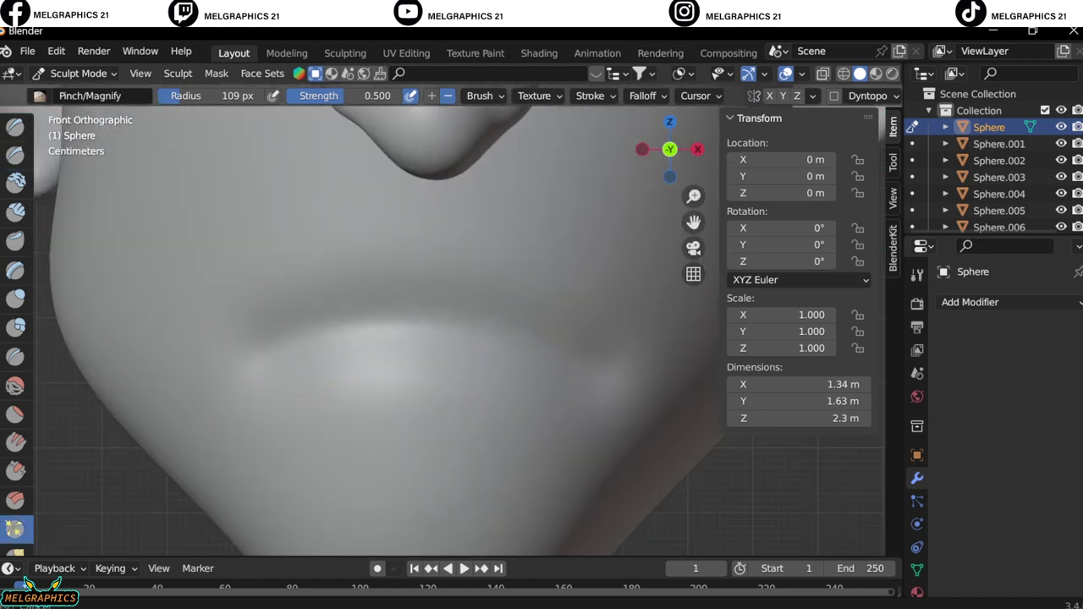
{"action": "scroll", "coordinate": [581, 411], "scroll_direction": "down", "scroll_amount": 4}
{"action": "scroll", "coordinate": [581, 411], "scroll_direction": "up", "scroll_amount": 2}
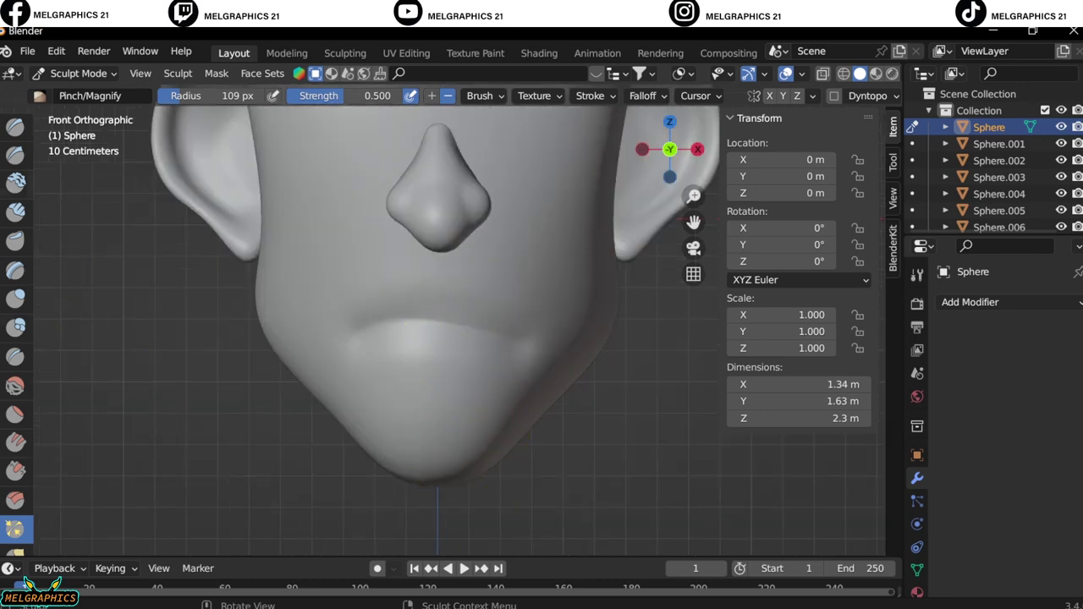
Shape the chin with the Draw Sharp brush, checking it from front and angled views.
{"action": "middle_click_drag", "start_coordinate": [435, 448], "coordinate": [424, 424]}
{"action": "key", "text": "KP_1"}
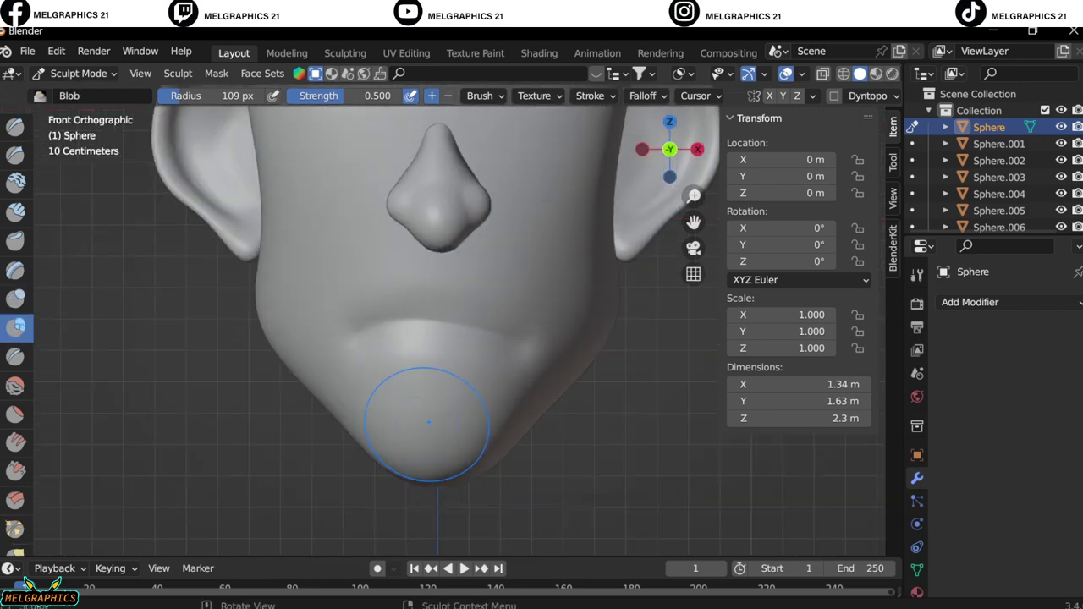
{"action": "scroll", "coordinate": [471, 435], "scroll_direction": "down", "scroll_amount": 3}
{"action": "scroll", "coordinate": [470, 435], "scroll_direction": "up", "scroll_amount": 3}
{"action": "left_click", "coordinate": [16, 155]}
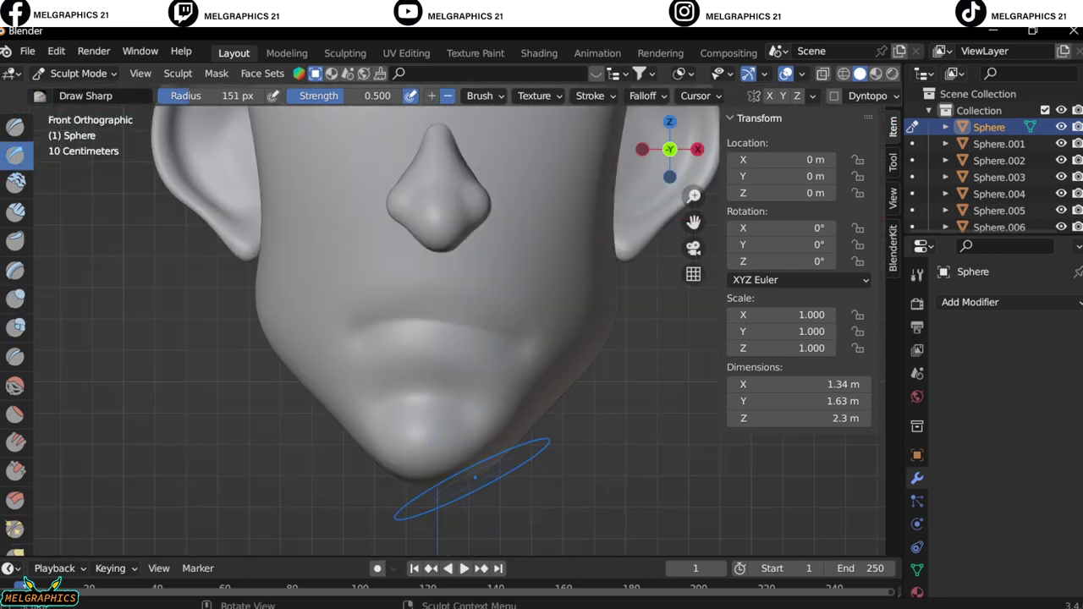
{"action": "middle_click_drag", "start_coordinate": [496, 327], "coordinate": [474, 322]}
{"action": "scroll", "coordinate": [497, 326], "scroll_direction": "down", "scroll_amount": 3}
{"action": "key", "text": "KP_1"}
{"action": "scroll", "coordinate": [496, 326], "scroll_direction": "up", "scroll_amount": 4}
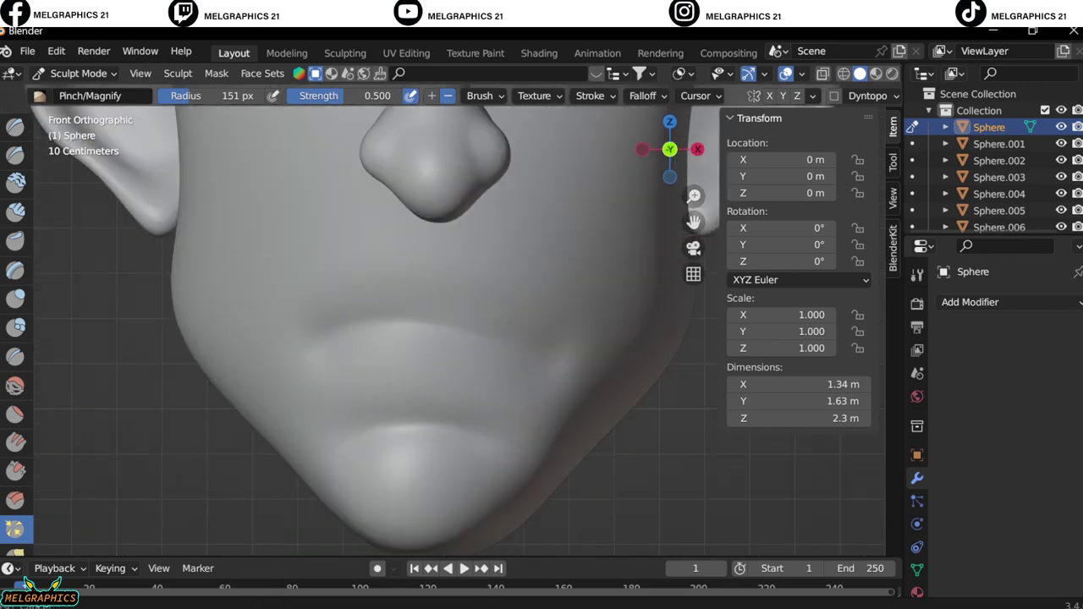
{"action": "scroll", "coordinate": [568, 411], "scroll_direction": "down", "scroll_amount": 4}
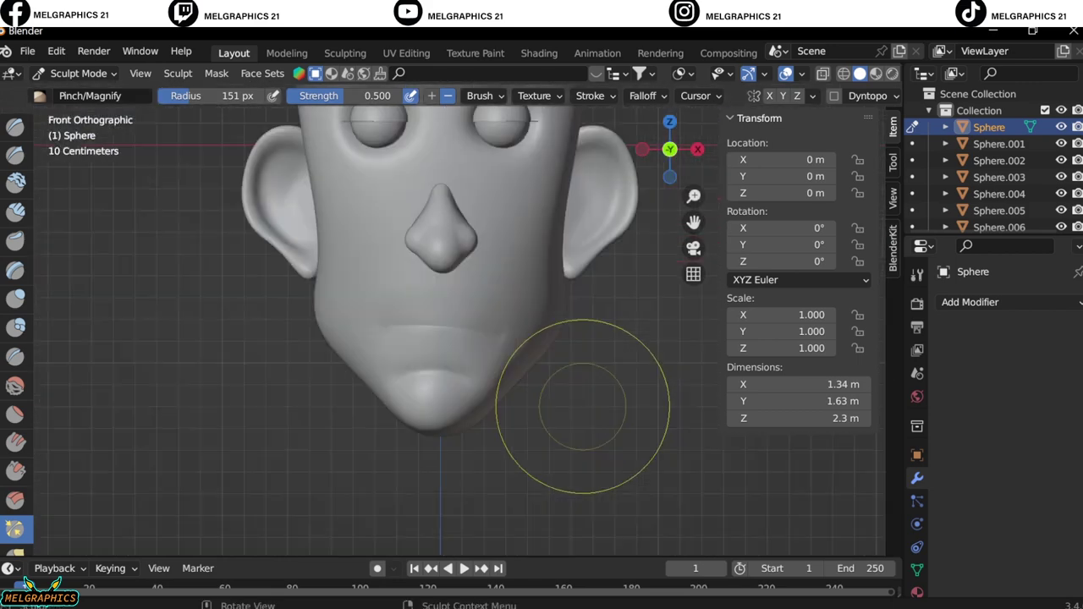
{"action": "scroll", "coordinate": [564, 399], "scroll_direction": "down", "scroll_amount": 2}
Frame the whole head and return to Object Mode.
{"action": "middle_click_drag", "start_coordinate": [564, 288], "coordinate": [545, 550], "text": "shift"}
{"action": "left_click", "coordinate": [79, 73]}
{"action": "left_click", "coordinate": [83, 92]}
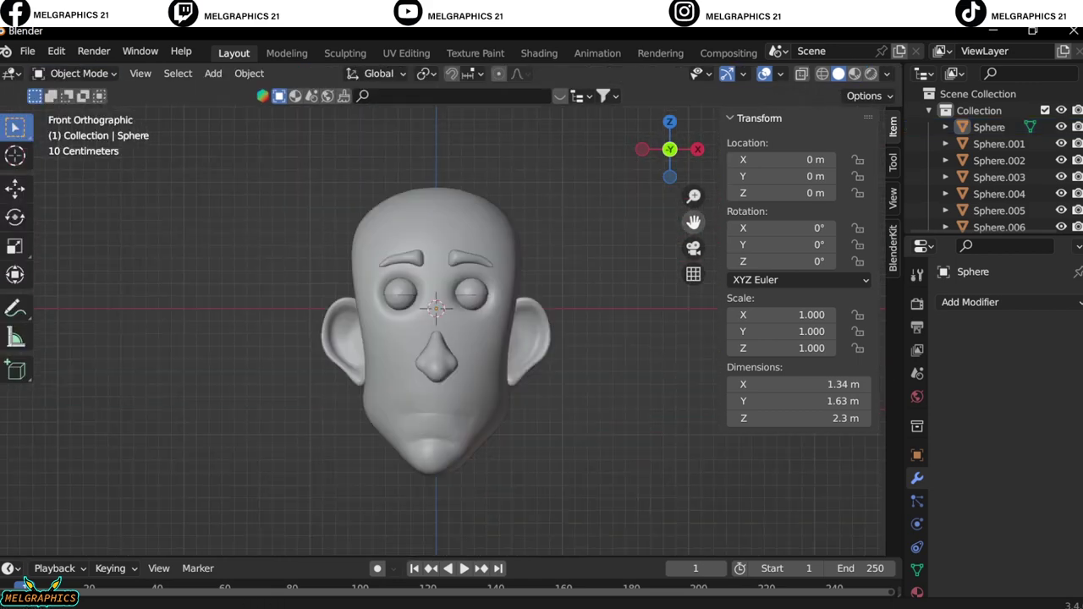
{"action": "middle_click_drag", "start_coordinate": [447, 406], "coordinate": [447, 237], "text": "shift"}
Add a UV sphere, move it down along Z below the head and scale it smaller.
{"action": "key", "text": "shift+a"}
{"action": "left_click", "coordinate": [641, 339]}
{"action": "key", "text": "g"}
{"action": "key", "text": "z"}
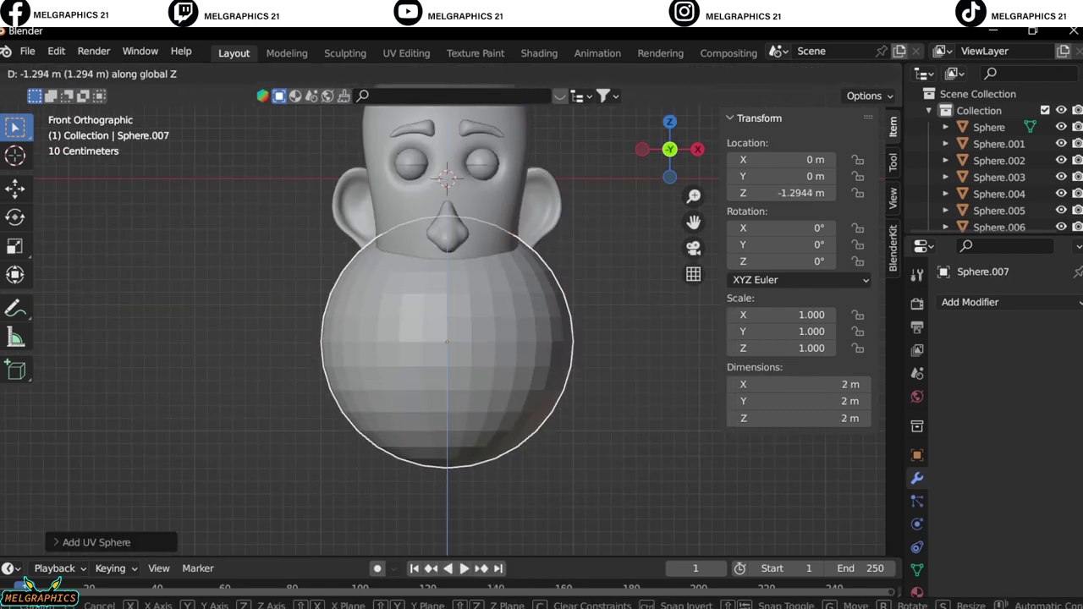
{"action": "key", "text": "Return"}
{"action": "key", "text": "s"}
{"action": "key", "text": "Return"}
{"action": "key", "text": "KP_3"}
{"action": "key", "text": "s"}
{"action": "key", "text": "Return"}
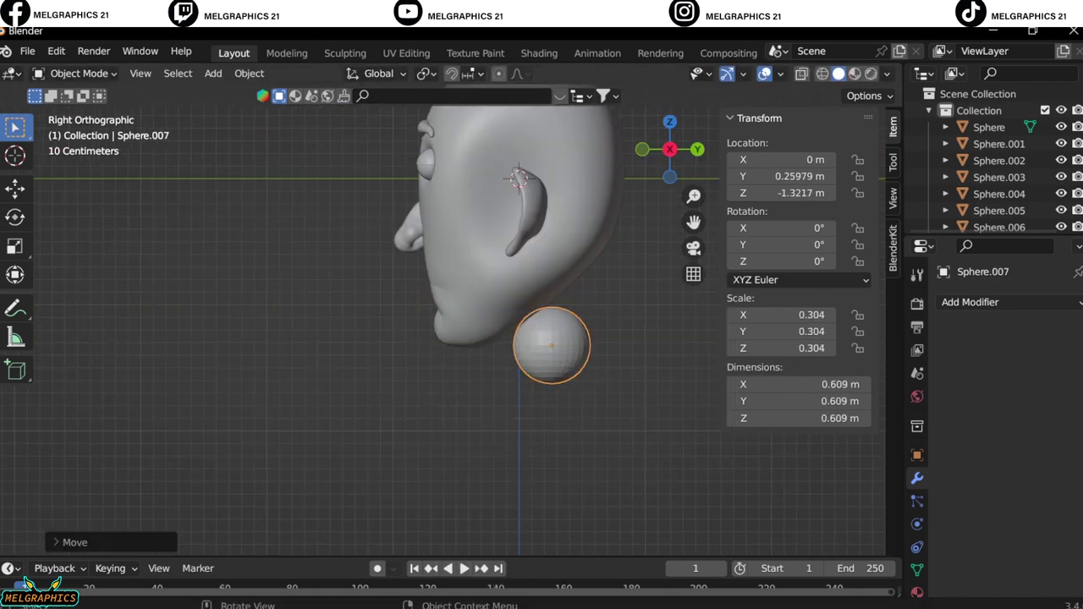
In Sculpt Mode, use the Snake Hook brush to taper the sphere into a neck under the chin.
{"action": "left_click", "coordinate": [78, 73]}
{"action": "left_click", "coordinate": [76, 131]}
{"action": "left_click", "coordinate": [15, 522]}
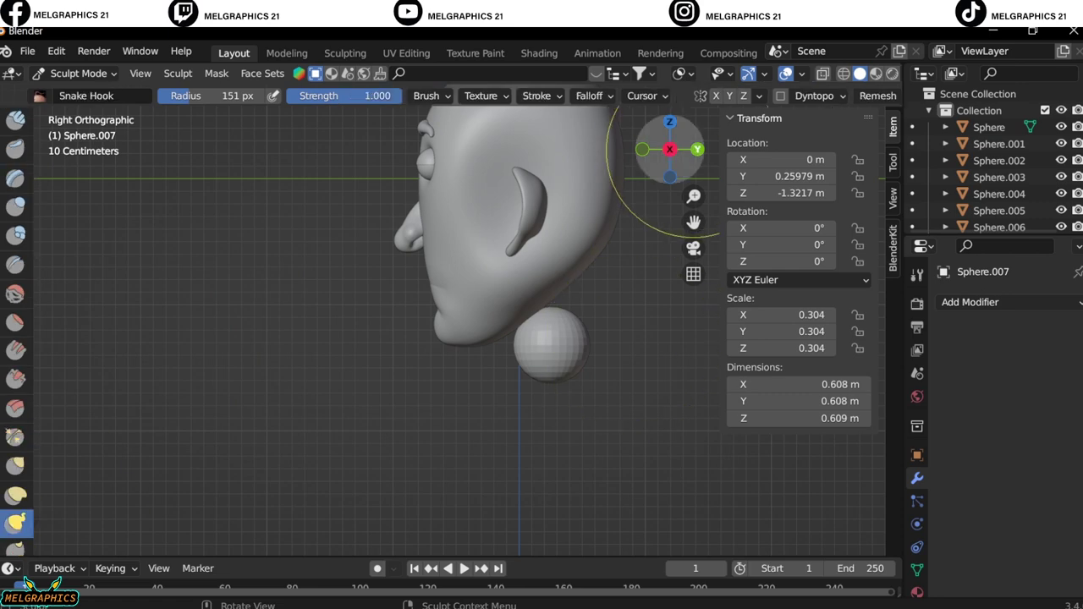
{"action": "key", "text": "KP_1"}
{"action": "scroll", "coordinate": [488, 423], "scroll_direction": "up", "scroll_amount": 5}
{"action": "scroll", "coordinate": [489, 423], "scroll_direction": "down", "scroll_amount": 3}
{"action": "key", "text": "g"}
{"action": "scroll", "coordinate": [470, 428], "scroll_direction": "up", "scroll_amount": 3}
{"action": "scroll", "coordinate": [478, 474], "scroll_direction": "down", "scroll_amount": 3}
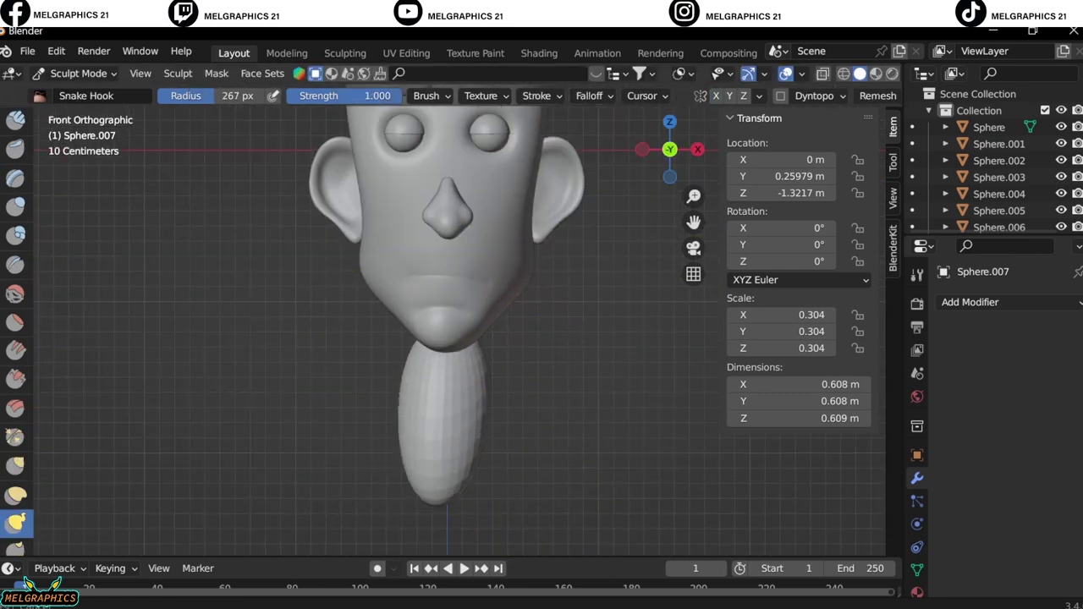
{"action": "key", "text": "KP_3"}
{"action": "key", "text": "KP_1"}
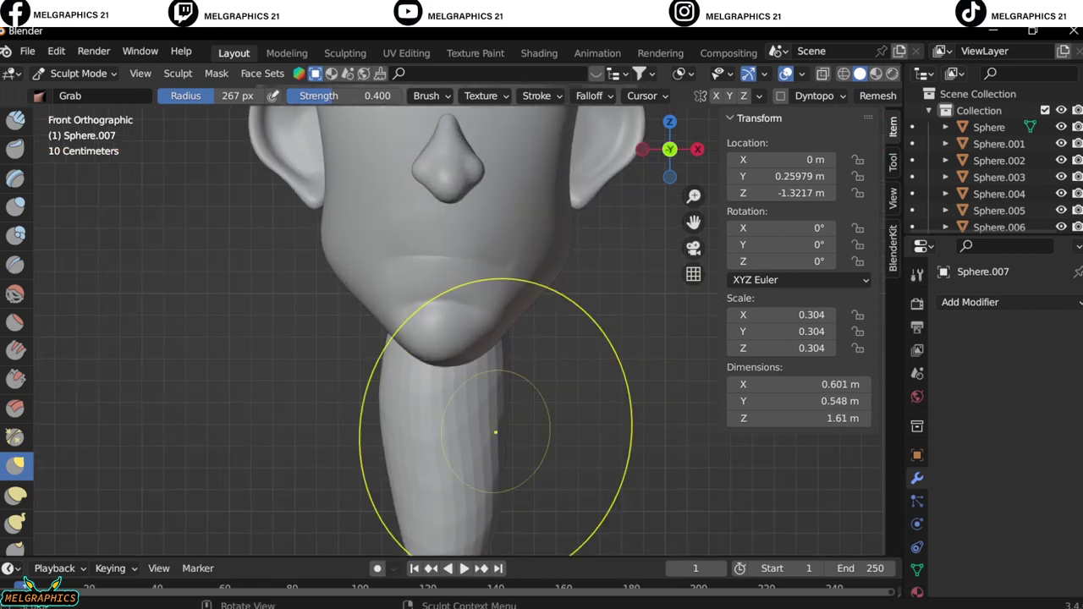
{"action": "left_click_drag", "start_coordinate": [496, 435], "coordinate": [474, 424]}
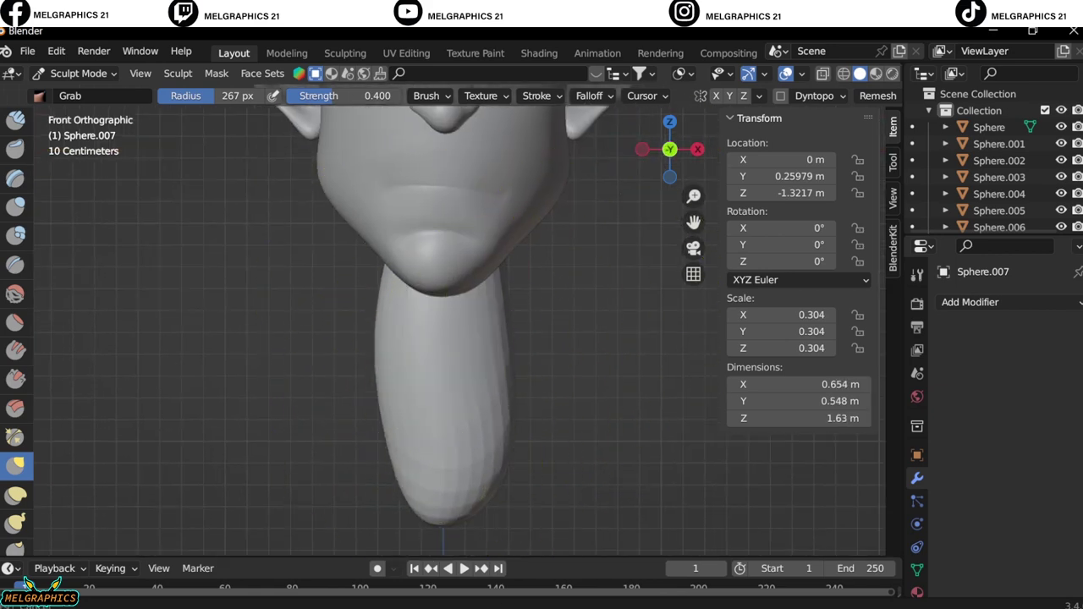
{"action": "middle_click_drag", "start_coordinate": [578, 445], "coordinate": [542, 423]}
{"action": "key", "text": "KP_1"}
Stretch the neck further downward and slim its sides.
{"action": "scroll", "coordinate": [423, 462], "scroll_direction": "down", "scroll_amount": 2}
{"action": "left_click_drag", "start_coordinate": [423, 462], "coordinate": [423, 508]}
{"action": "scroll", "coordinate": [424, 507], "scroll_direction": "up", "scroll_amount": 2}
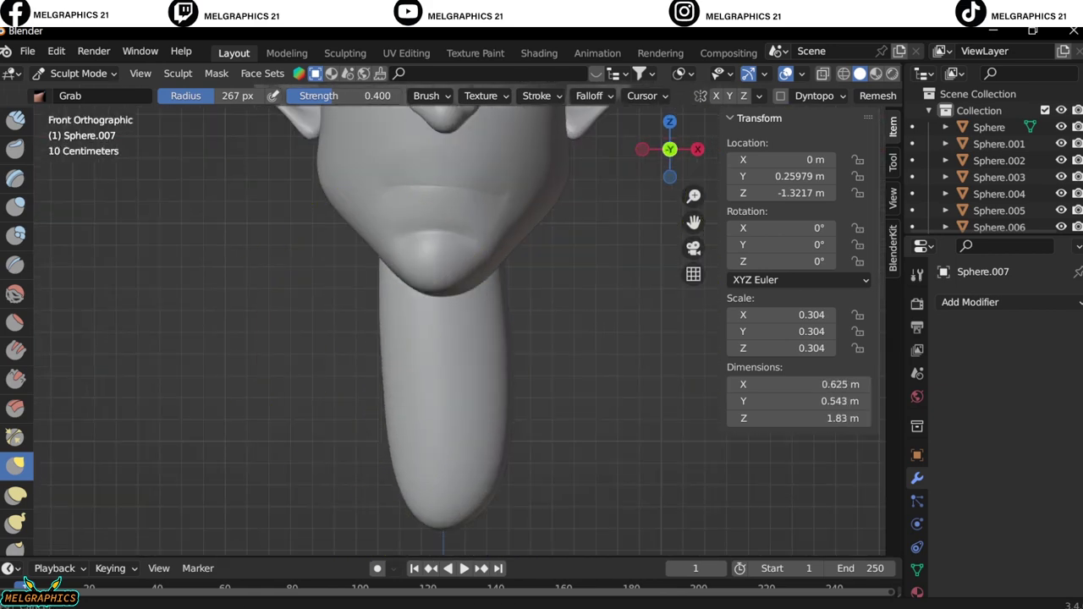
{"action": "left_click_drag", "start_coordinate": [487, 471], "coordinate": [474, 457]}
{"action": "middle_click_drag", "start_coordinate": [474, 457], "coordinate": [564, 297]}
{"action": "scroll", "coordinate": [564, 297], "scroll_direction": "down", "scroll_amount": 2}
{"action": "key", "text": "KP_1"}
{"action": "scroll", "coordinate": [487, 368], "scroll_direction": "up", "scroll_amount": 2}
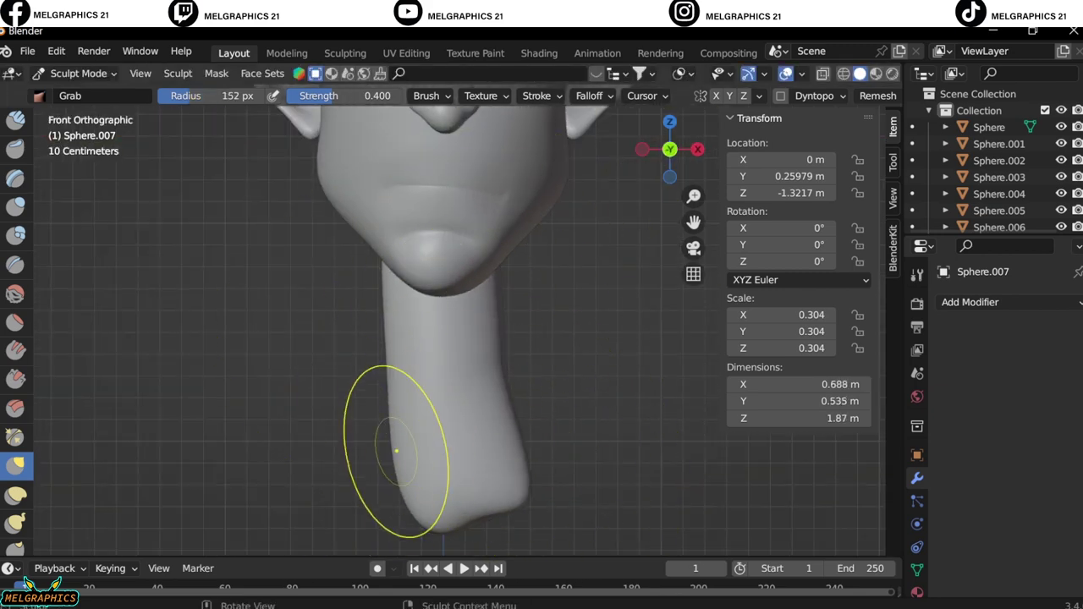
{"action": "key", "text": "KP_3"}
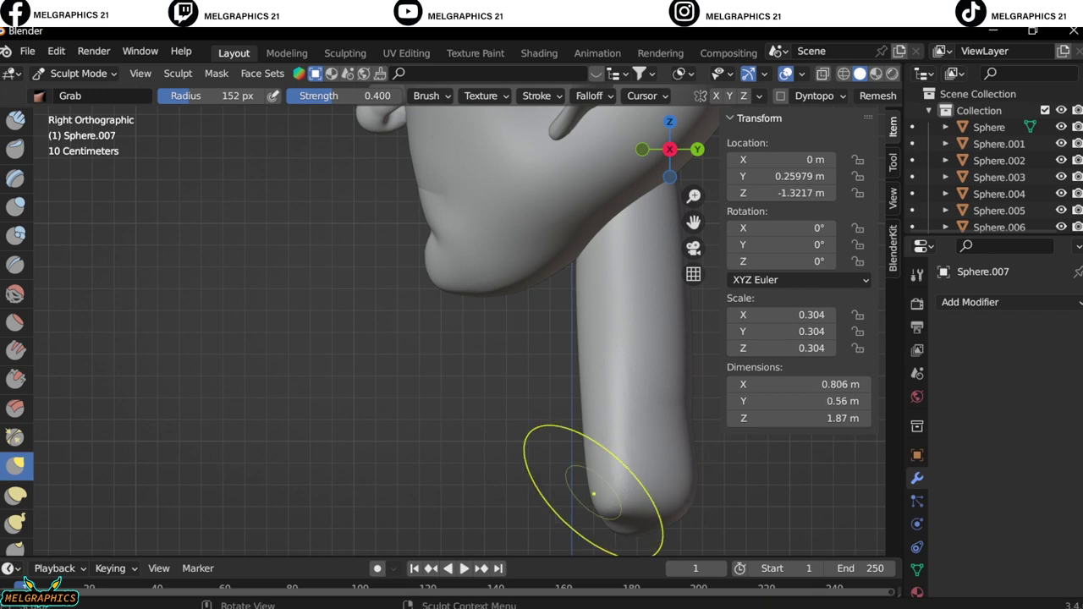
{"action": "key", "text": "KP_1"}
Widen the base of the neck so it flares out.
{"action": "left_click_drag", "start_coordinate": [496, 477], "coordinate": [593, 472]}
{"action": "scroll", "coordinate": [593, 472], "scroll_direction": "down", "scroll_amount": 2}
{"action": "scroll", "coordinate": [500, 483], "scroll_direction": "up", "scroll_amount": 3}
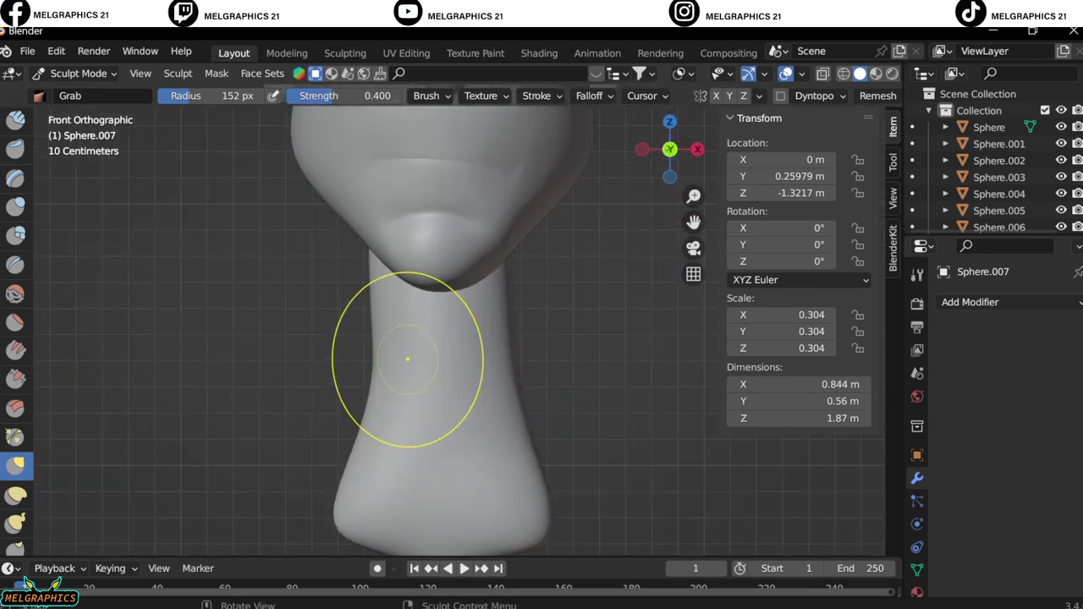
{"action": "middle_click_drag", "start_coordinate": [408, 359], "coordinate": [408, 198], "text": "shift"}
Check the neck in perspective, switch to the Grab brush, then return to Object Mode.
{"action": "left_click", "coordinate": [79, 72]}
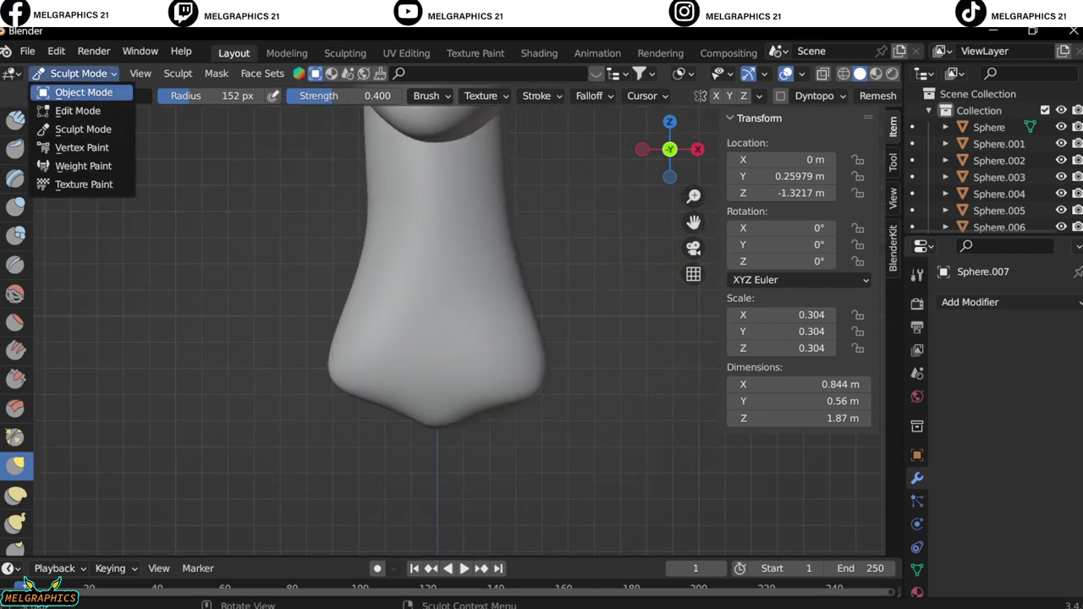
{"action": "scroll", "coordinate": [433, 254], "scroll_direction": "up", "scroll_amount": 2}
{"action": "middle_click_drag", "start_coordinate": [381, 254], "coordinate": [433, 258]}
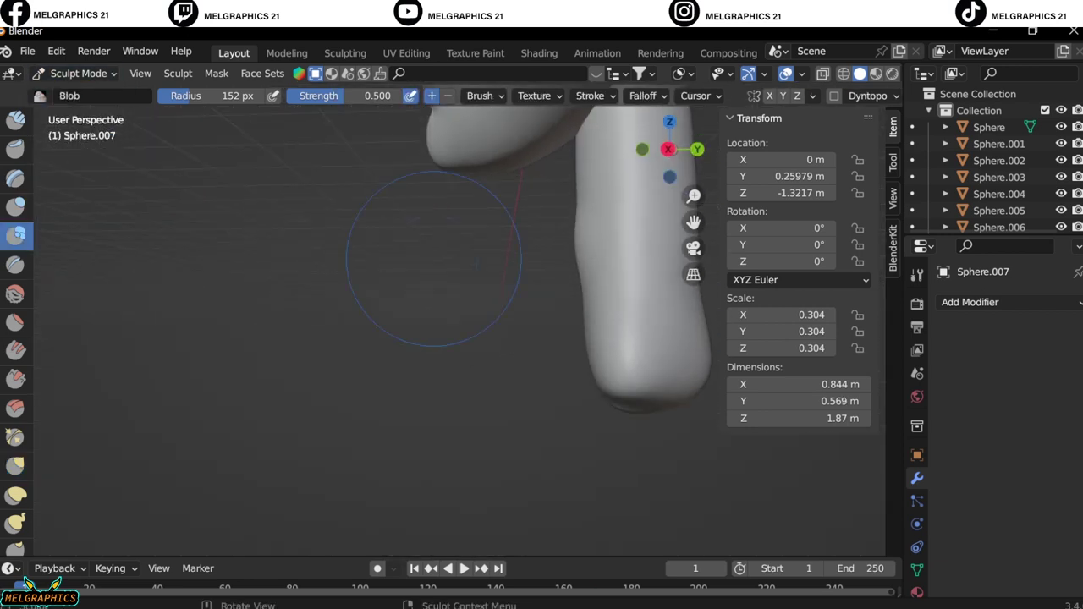
{"action": "middle_click_drag", "start_coordinate": [508, 271], "coordinate": [568, 271]}
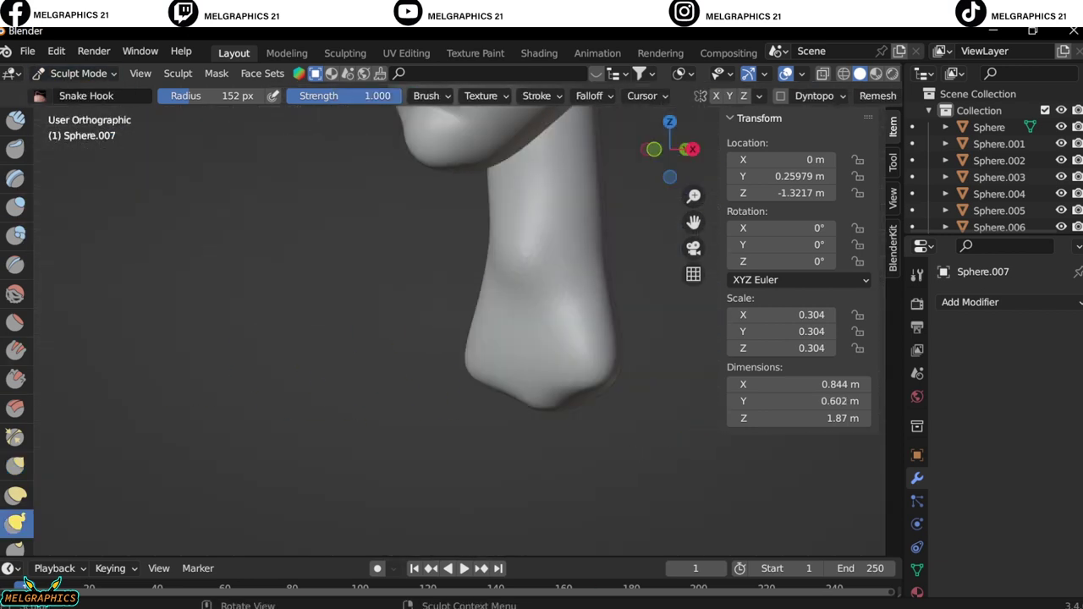
{"action": "scroll", "coordinate": [568, 271], "scroll_direction": "down", "scroll_amount": 2}
{"action": "scroll", "coordinate": [568, 272], "scroll_direction": "up", "scroll_amount": 4}
{"action": "key", "text": "g"}
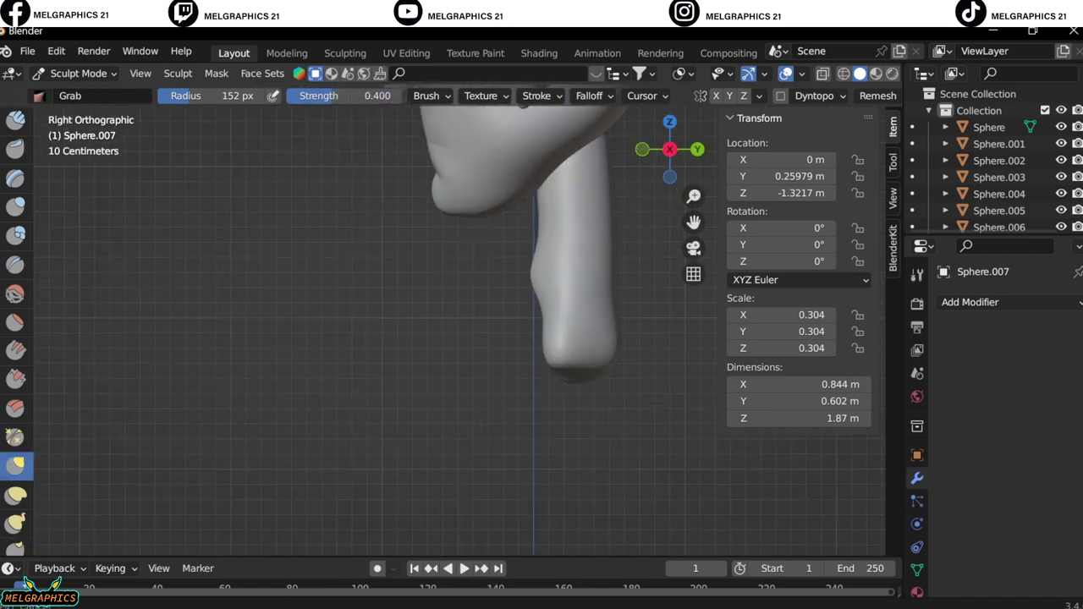
{"action": "scroll", "coordinate": [474, 339], "scroll_direction": "down", "scroll_amount": 3}
{"action": "key", "text": "KP_1"}
{"action": "key", "text": "ctrl+Tab"}
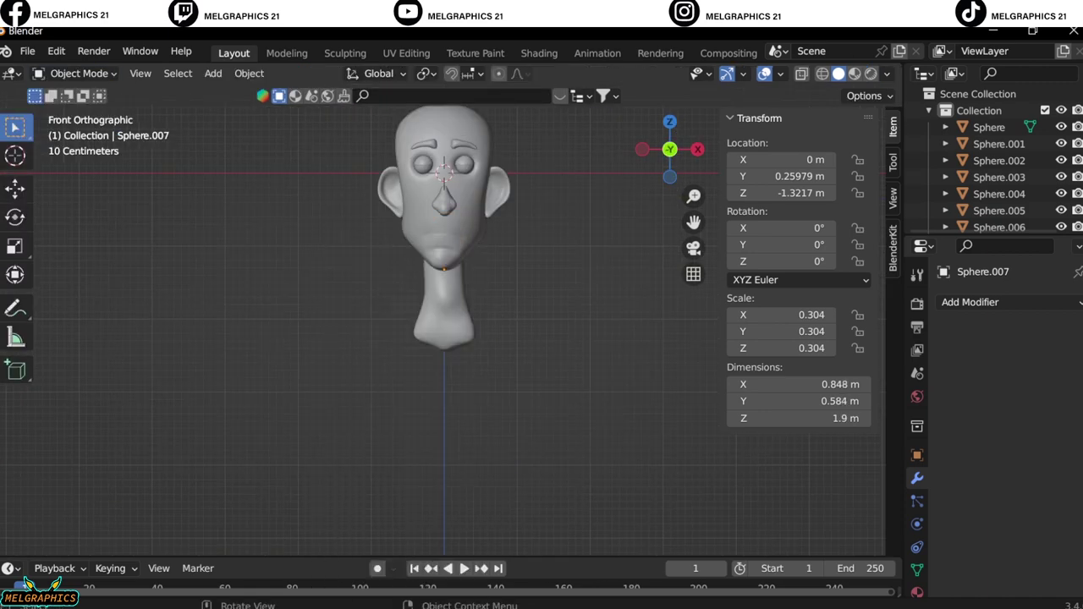
{"action": "key", "text": "shift+a"}
Add another UV sphere and move it below the neck, adjusting its depth.
{"action": "left_click", "coordinate": [559, 259]}
{"action": "key", "text": "g"}
{"action": "key", "text": "z"}
{"action": "key", "text": "Return"}
{"action": "key", "text": "KP_3"}
{"action": "key", "text": "g"}
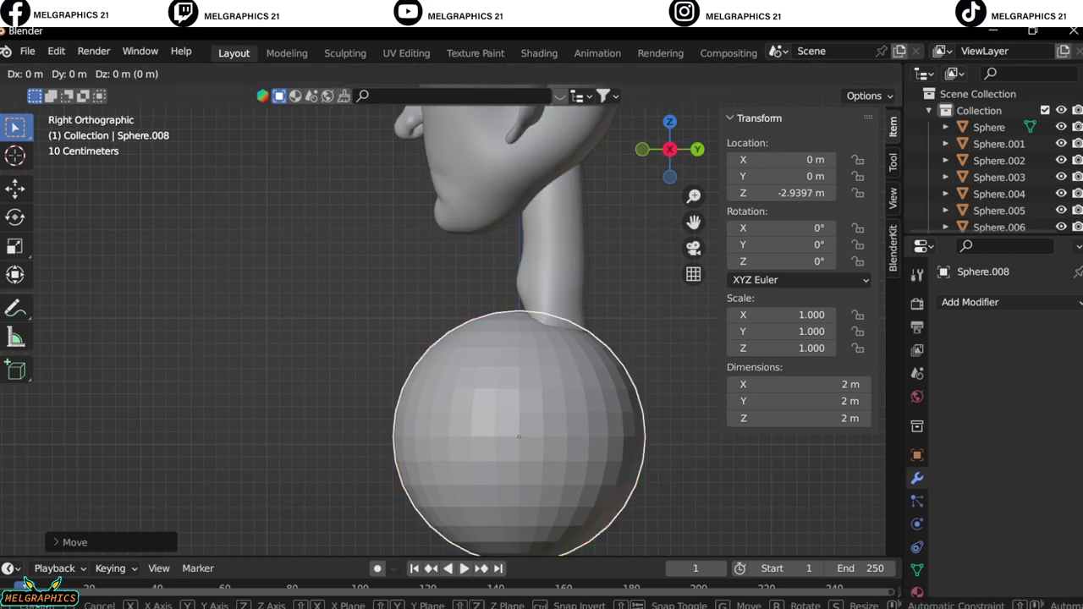
{"action": "key", "text": "Return"}
{"action": "key", "text": "KP_1"}
Scale the body sphere to about 0.869 and raise it up against the neck.
{"action": "key", "text": "s"}
{"action": "key", "text": "Return"}
{"action": "key", "text": "g"}
{"action": "key", "text": "z"}
{"action": "key", "text": "Return"}
{"action": "key", "text": "KP_3"}
{"action": "key", "text": "g"}
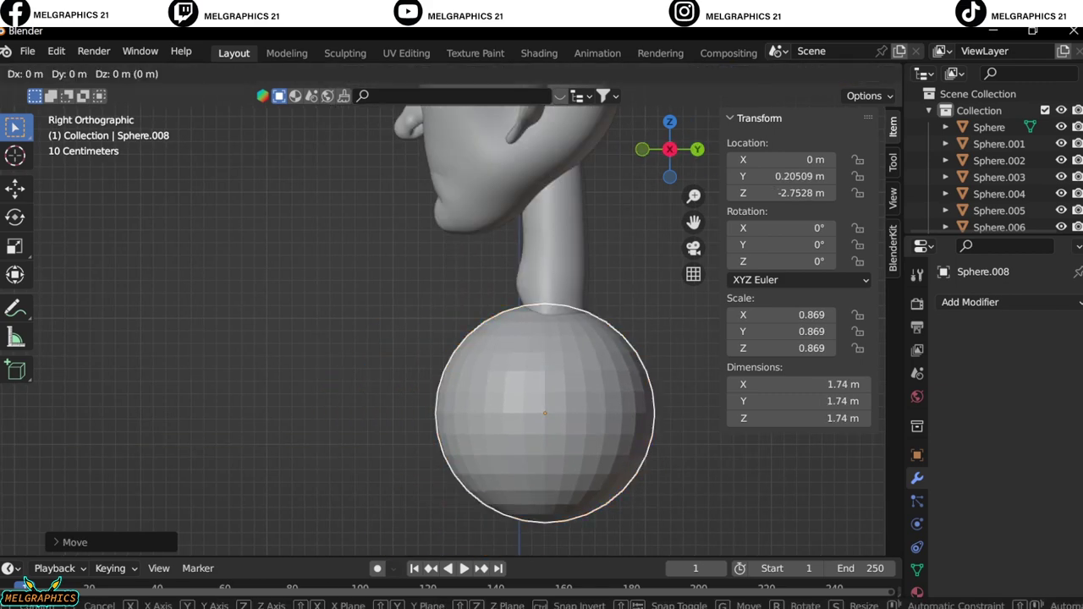
{"action": "key", "text": "Return"}
{"action": "key", "text": "KP_1"}
Switch the body sphere to Sculpt Mode and inspect it from the front, side and below.
{"action": "key", "text": "ctrl+Tab"}
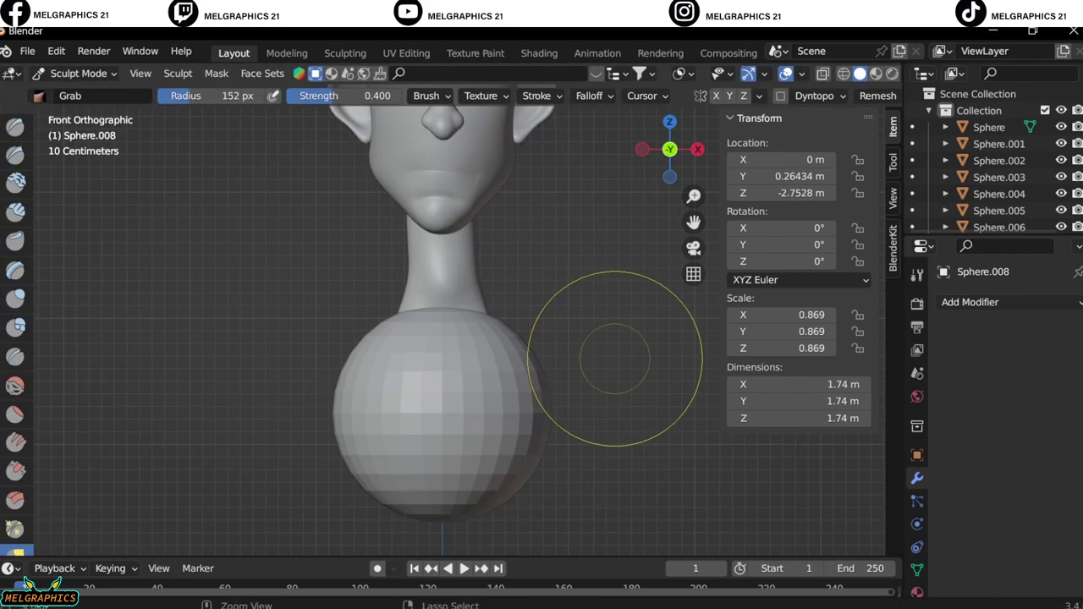
{"action": "mouse_move", "coordinate": [616, 359]}
{"action": "middle_mouse_down"}
{"action": "mouse_move", "coordinate": [577, 303]}
{"action": "mouse_move", "coordinate": [513, 362]}
{"action": "middle_mouse_up"}
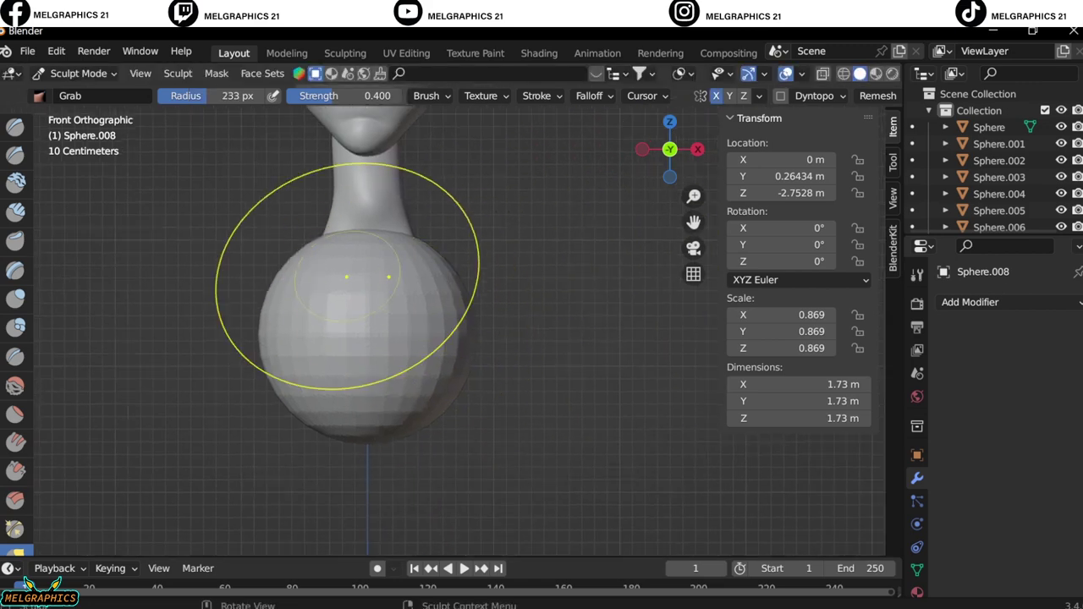
{"action": "key", "text": "KP_3"}
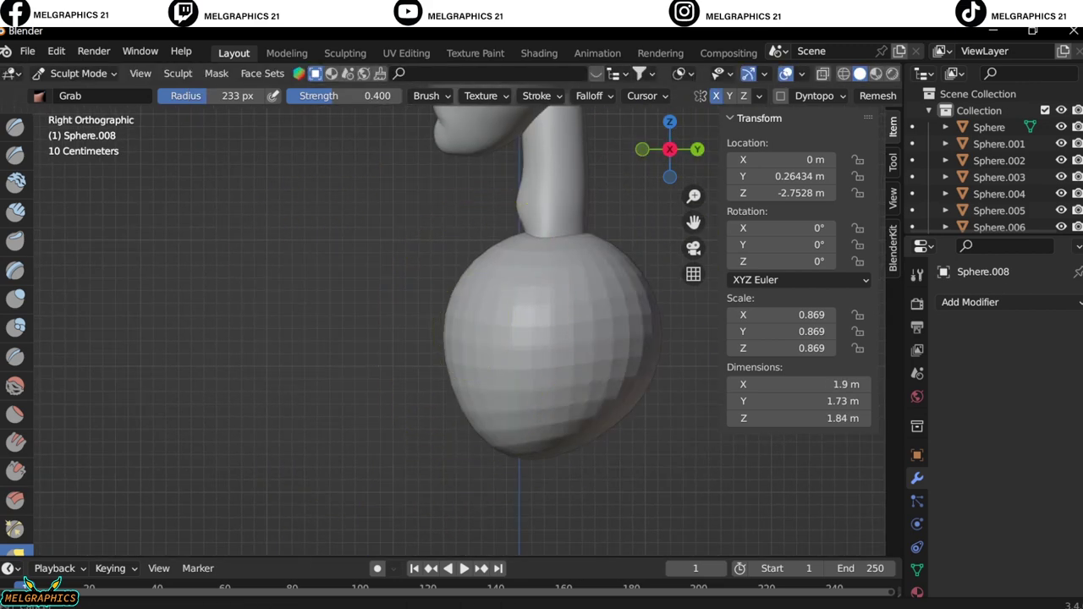
{"action": "key", "text": "KP_1"}
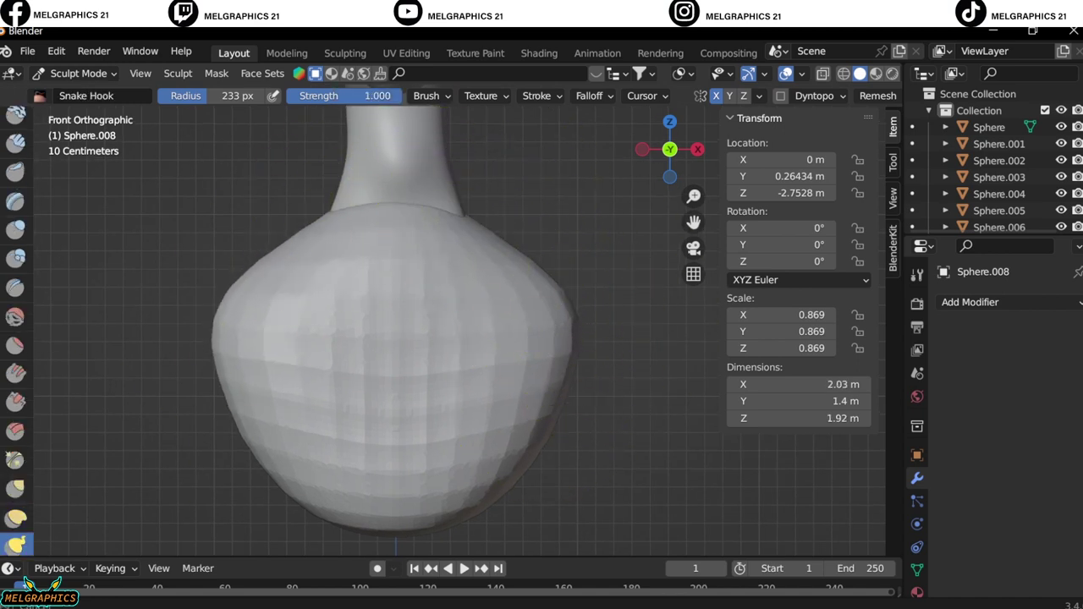
{"action": "key", "text": "KP_3"}
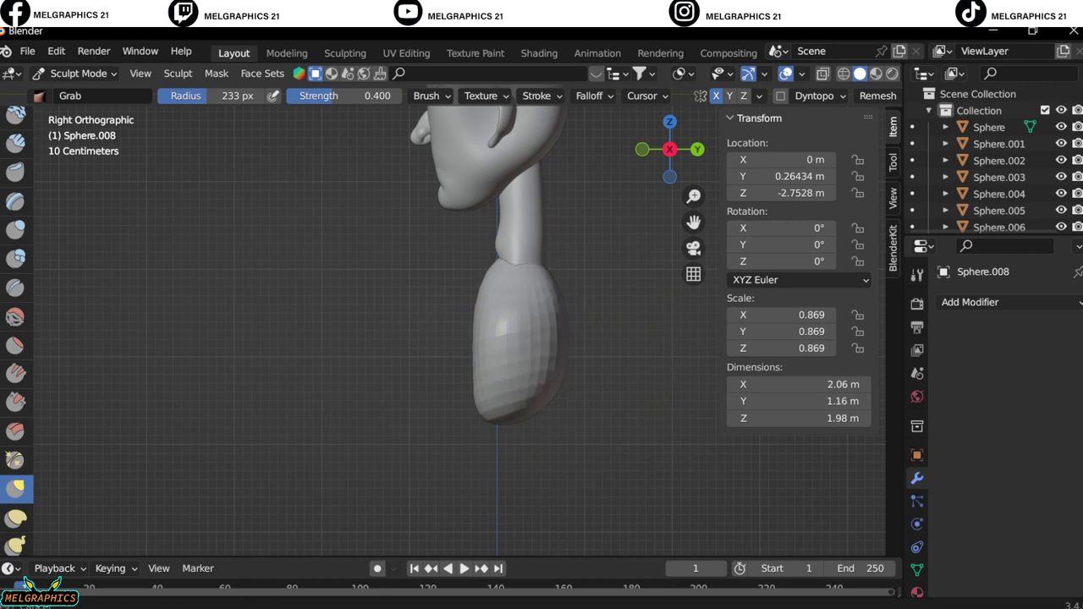
{"action": "key", "text": "KP_1"}
{"action": "scroll", "coordinate": [435, 327], "scroll_direction": "down", "scroll_amount": 5}
{"action": "scroll", "coordinate": [435, 326], "scroll_direction": "up", "scroll_amount": 8}
{"action": "middle_click_drag", "start_coordinate": [435, 327], "coordinate": [346, 415]}
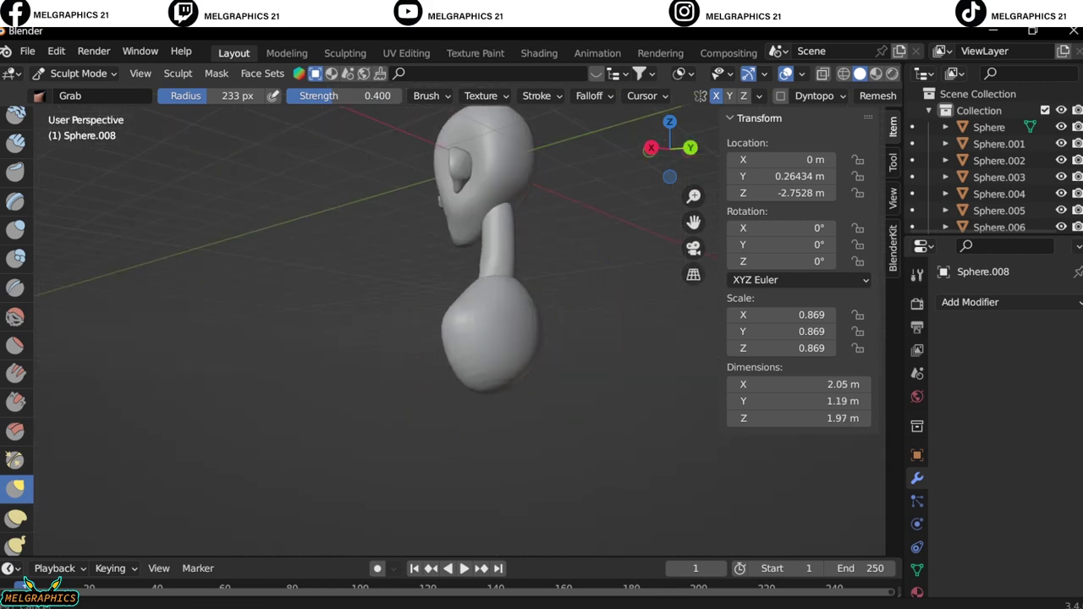
{"action": "key", "text": "KP_1"}
Test a Line Project cut across the body, then undo it.
{"action": "left_click", "coordinate": [14, 497]}
{"action": "left_click_drag", "start_coordinate": [338, 181], "coordinate": [550, 181]}
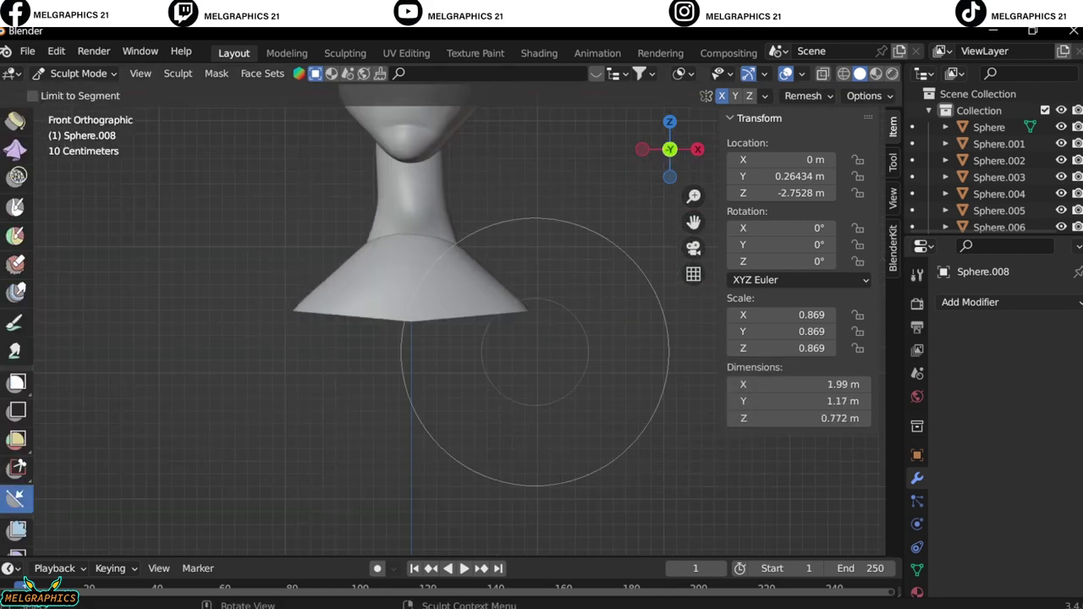
{"action": "key", "text": "ctrl+z"}
Delete the body blob, then trim the bottom of the neck flat with Line Project.
{"action": "key", "text": "ctrl+Tab"}
{"action": "key", "text": "Delete"}
{"action": "left_click", "coordinate": [410, 220]}
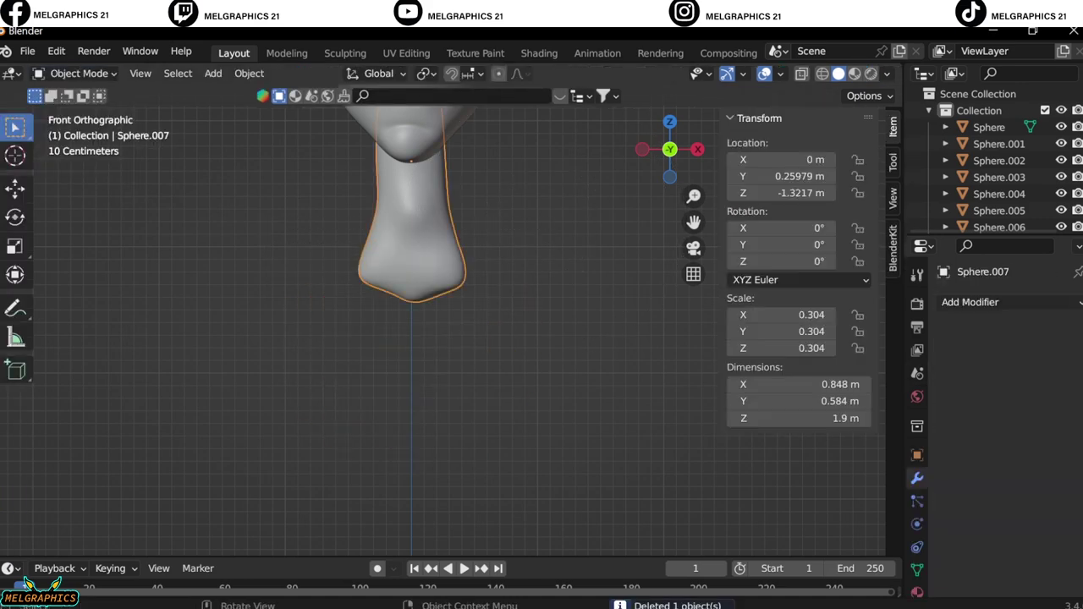
{"action": "key", "text": "ctrl+Tab"}
{"action": "left_click_drag", "start_coordinate": [495, 260], "coordinate": [497, 260]}
{"action": "scroll", "coordinate": [556, 229], "scroll_direction": "down", "scroll_amount": 5}
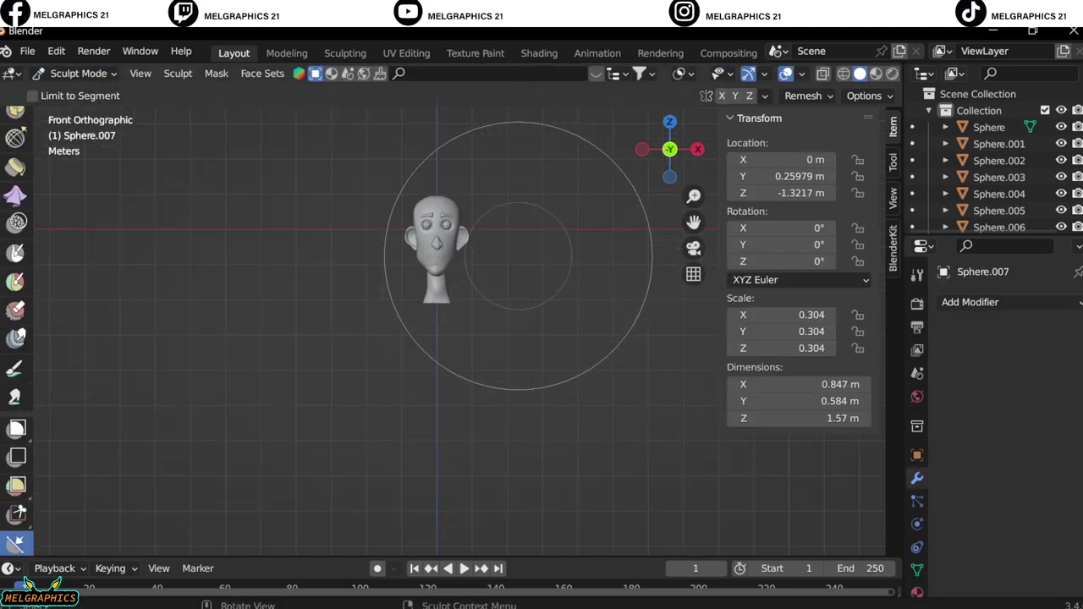
{"action": "scroll", "coordinate": [556, 229], "scroll_direction": "up", "scroll_amount": 8}
{"action": "middle_click_drag", "start_coordinate": [556, 230], "coordinate": [501, 478]}
Select the head and add a UV sphere on it, scaled to about 0.798 for sculpting.
{"action": "key", "text": "KP_1"}
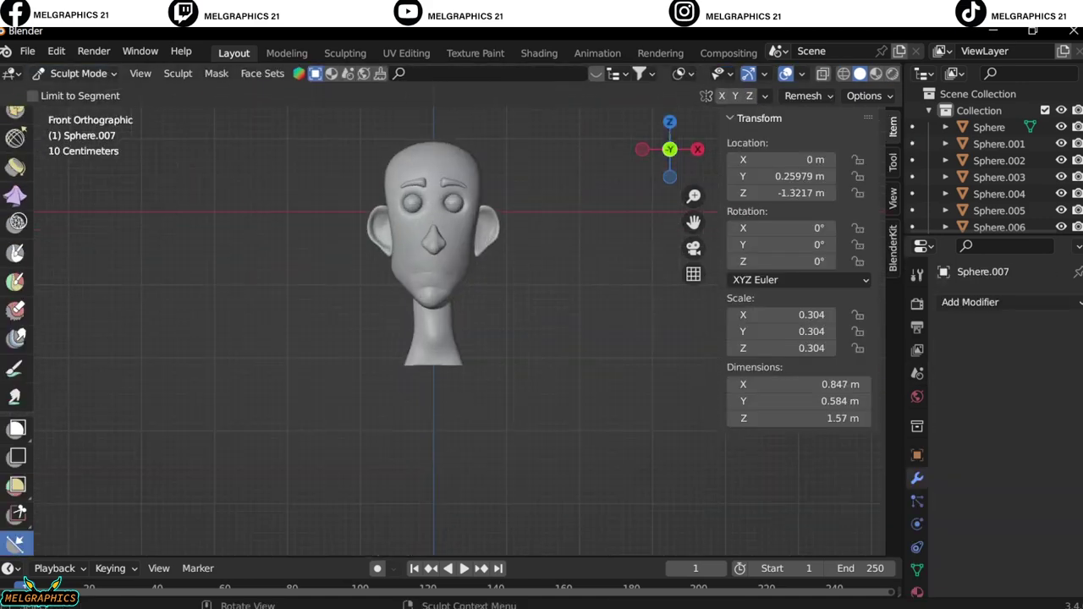
{"action": "key", "text": "ctrl+Tab"}
{"action": "left_click", "coordinate": [457, 170]}
{"action": "scroll", "coordinate": [432, 330], "scroll_direction": "up", "scroll_amount": 4}
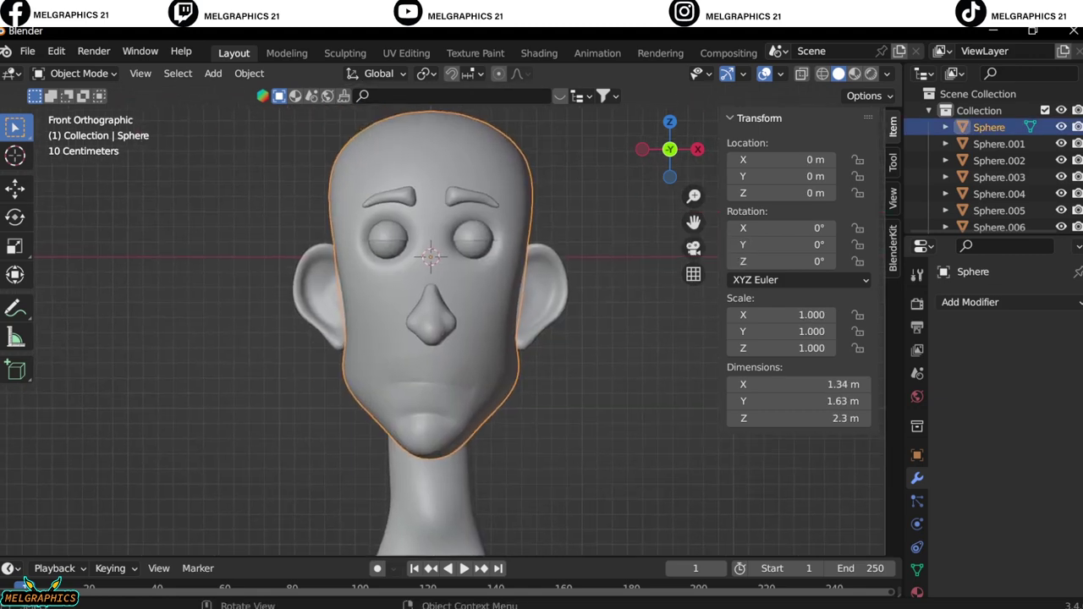
{"action": "left_click", "coordinate": [76, 74]}
{"action": "key", "text": "shift+a"}
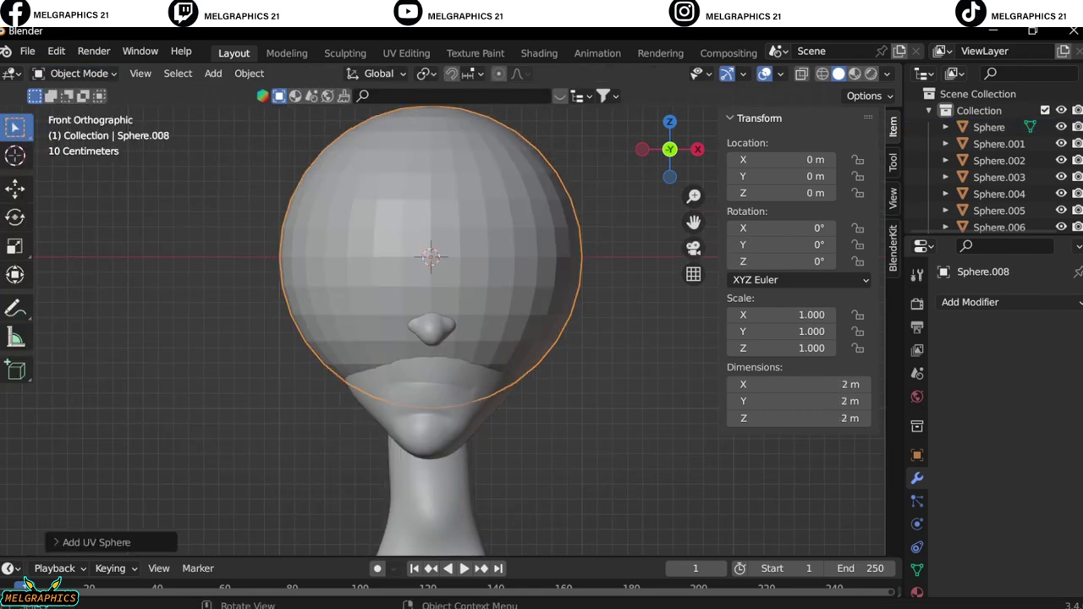
{"action": "key", "text": "s"}
{"action": "left_click", "coordinate": [565, 417]}
{"action": "key", "text": "ctrl+Tab"}
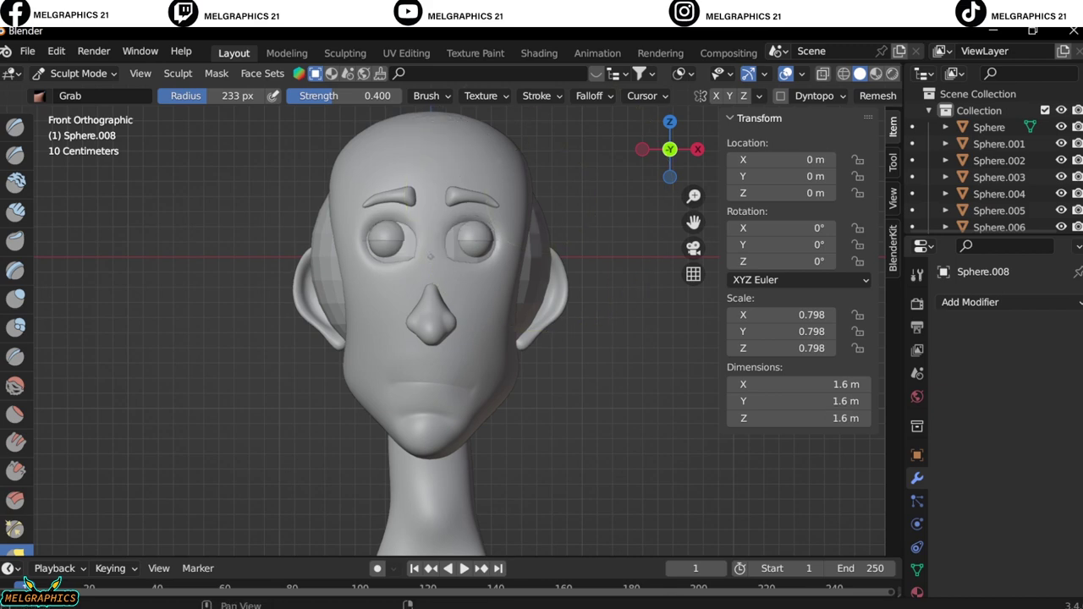
In wireframe with ears, nose and neck hidden, trim the sphere into a cap shell using Line Project.
{"action": "key", "text": "shift+z"}
{"action": "left_click_drag", "start_coordinate": [1061, 194], "coordinate": [1062, 222]}
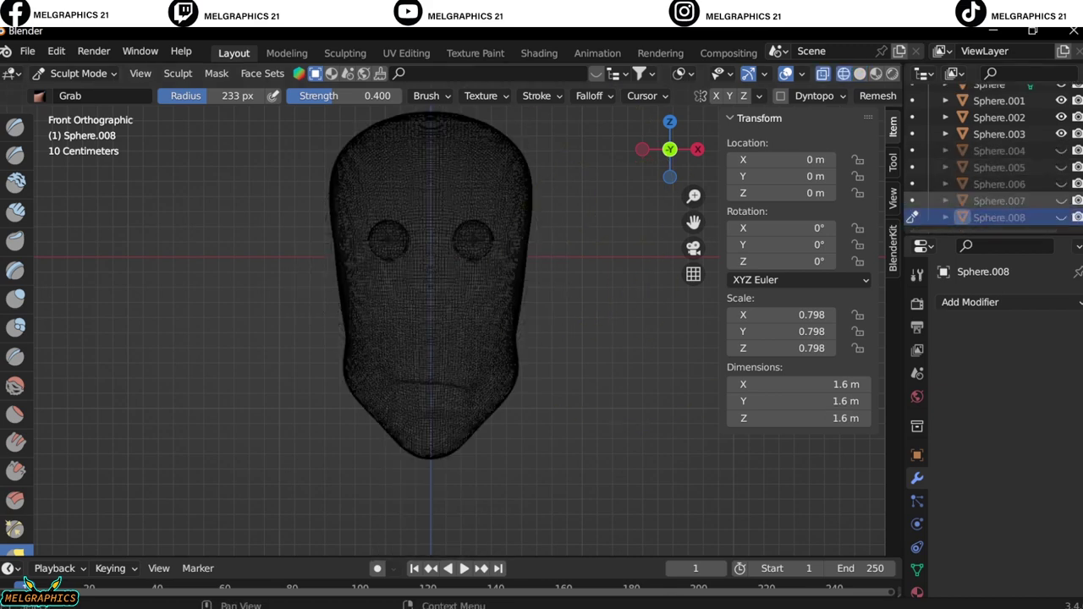
{"action": "scroll", "coordinate": [556, 265], "scroll_direction": "up", "scroll_amount": 2}
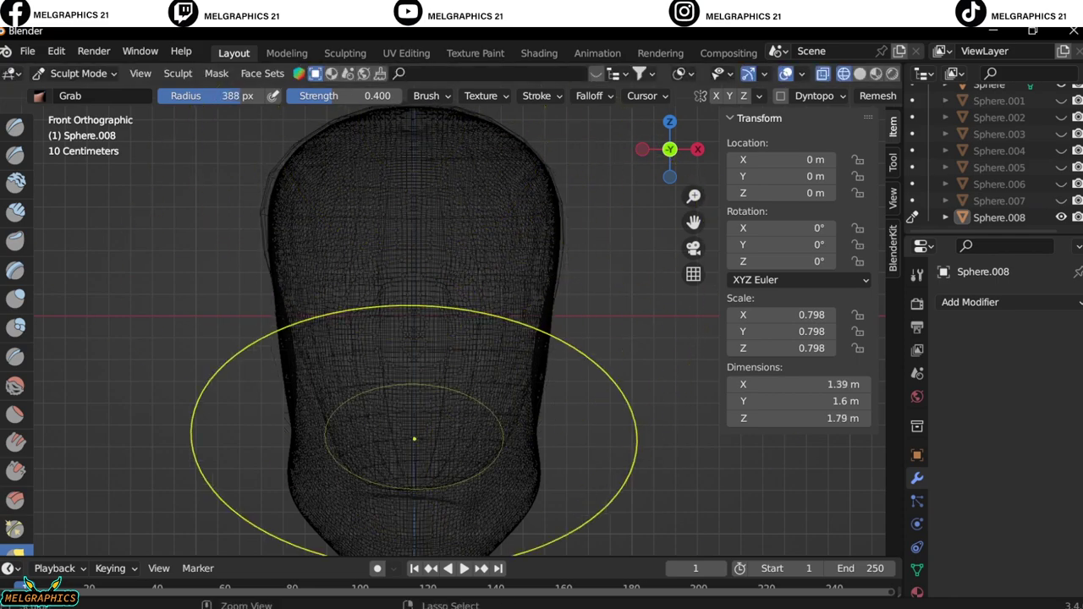
{"action": "middle_click_drag", "start_coordinate": [576, 246], "coordinate": [450, 233], "text": "alt"}
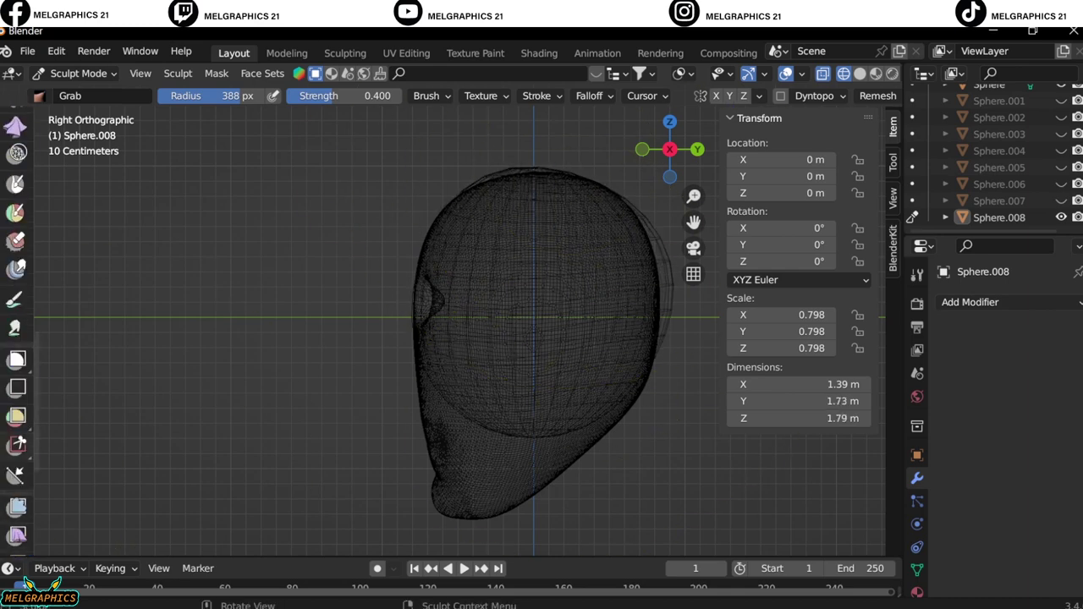
{"action": "left_click", "coordinate": [15, 476]}
{"action": "key", "text": "KP_1"}
{"action": "left_click", "coordinate": [1061, 100]}
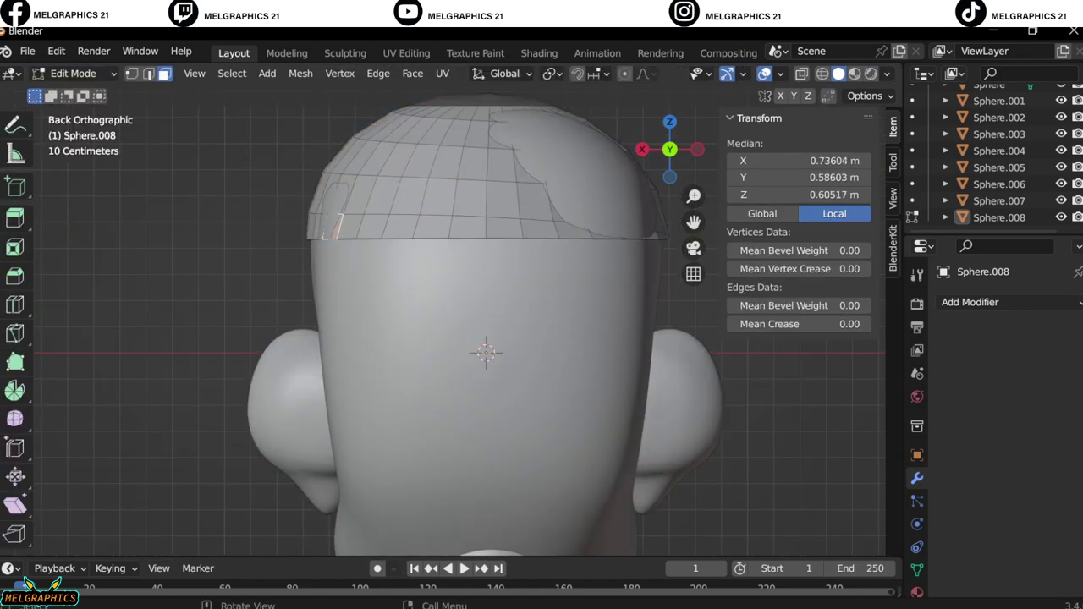
{"action": "mouse_move", "coordinate": [487, 351]}
{"action": "middle_mouse_down"}
{"action": "mouse_move", "coordinate": [508, 397]}
{"action": "mouse_move", "coordinate": [541, 373]}
{"action": "mouse_move", "coordinate": [525, 305]}
{"action": "mouse_move", "coordinate": [559, 356]}
{"action": "mouse_move", "coordinate": [474, 321]}
{"action": "middle_mouse_up"}
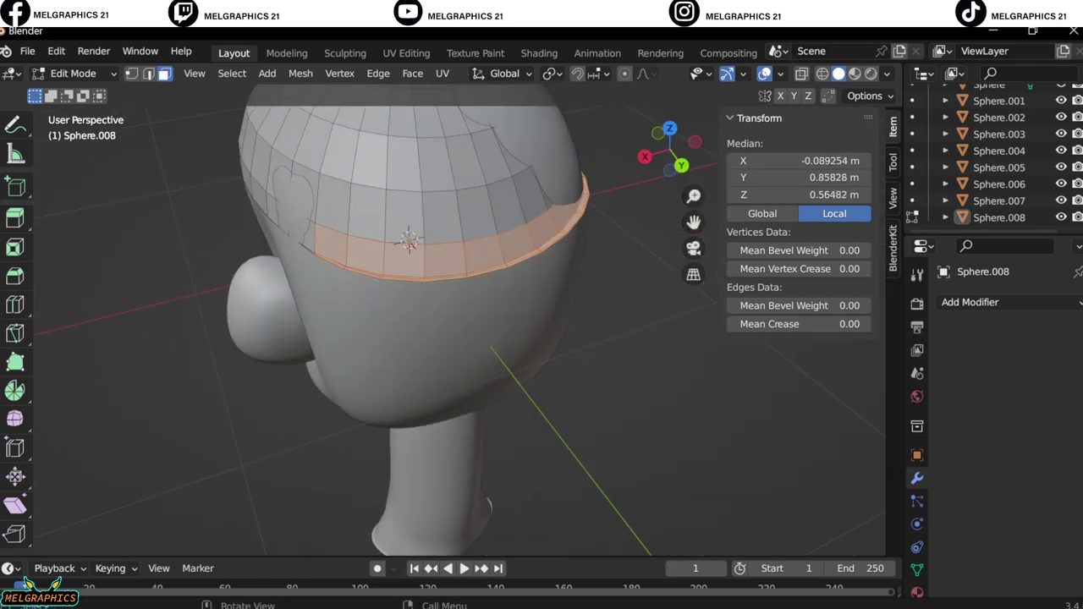
Extrude the cap's front band of faces outward along normals to form a brim.
{"action": "key", "text": "KP_3"}
{"action": "key", "text": "e"}
{"action": "left_click", "coordinate": [872, 551]}
{"action": "mouse_move", "coordinate": [541, 338]}
{"action": "middle_mouse_down"}
{"action": "mouse_move", "coordinate": [474, 322]}
{"action": "mouse_move", "coordinate": [508, 305]}
{"action": "middle_mouse_up"}
{"action": "key", "text": "alt+a"}
Box-select the brim faces in see-through view and separate them into their own object.
{"action": "mouse_move", "coordinate": [593, 338]}
{"action": "middle_mouse_down"}
{"action": "mouse_move", "coordinate": [474, 330]}
{"action": "mouse_move", "coordinate": [440, 287]}
{"action": "mouse_move", "coordinate": [458, 322]}
{"action": "mouse_move", "coordinate": [491, 338]}
{"action": "mouse_move", "coordinate": [559, 330]}
{"action": "middle_mouse_up"}
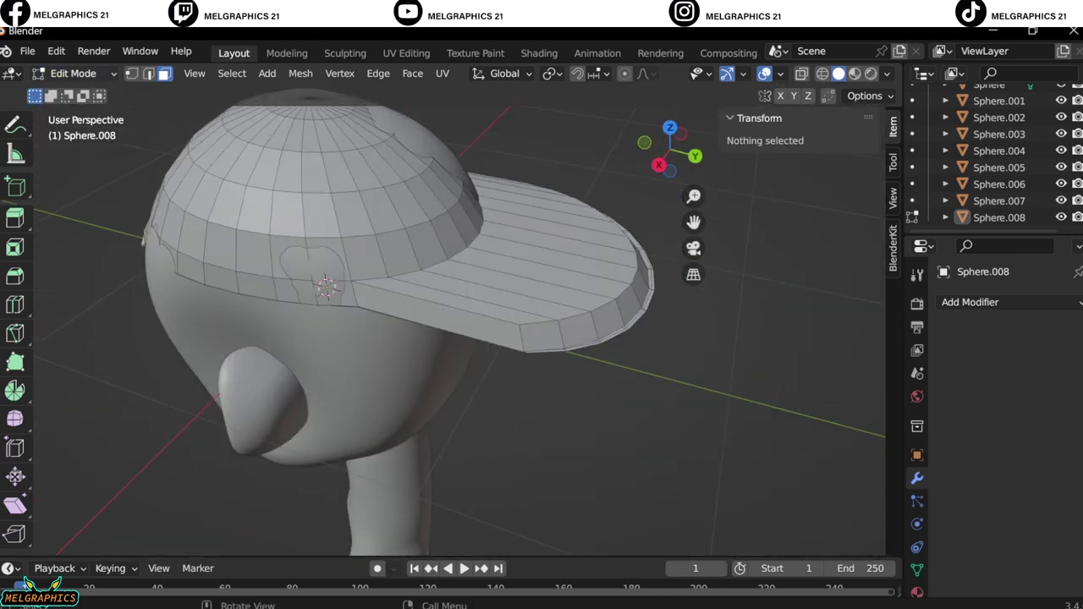
{"action": "key", "text": "alt+z"}
{"action": "left_click_drag", "start_coordinate": [542, 155], "coordinate": [656, 397]}
{"action": "left_click_drag", "start_coordinate": [515, 249], "coordinate": [601, 401]}
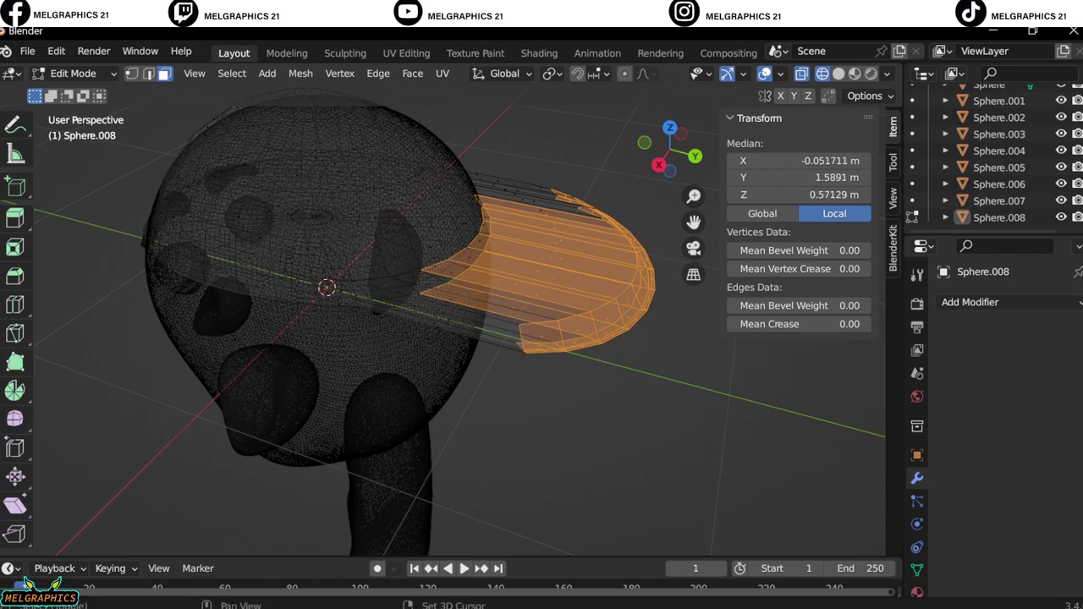
{"action": "key", "text": "shift+z"}
{"action": "mouse_move", "coordinate": [438, 315]}
{"action": "middle_mouse_down"}
{"action": "mouse_move", "coordinate": [627, 322]}
{"action": "mouse_move", "coordinate": [593, 279]}
{"action": "mouse_move", "coordinate": [660, 338]}
{"action": "mouse_move", "coordinate": [626, 381]}
{"action": "middle_mouse_up"}
{"action": "middle_click_drag", "start_coordinate": [542, 338], "coordinate": [483, 266]}
{"action": "right_click", "coordinate": [482, 266]}
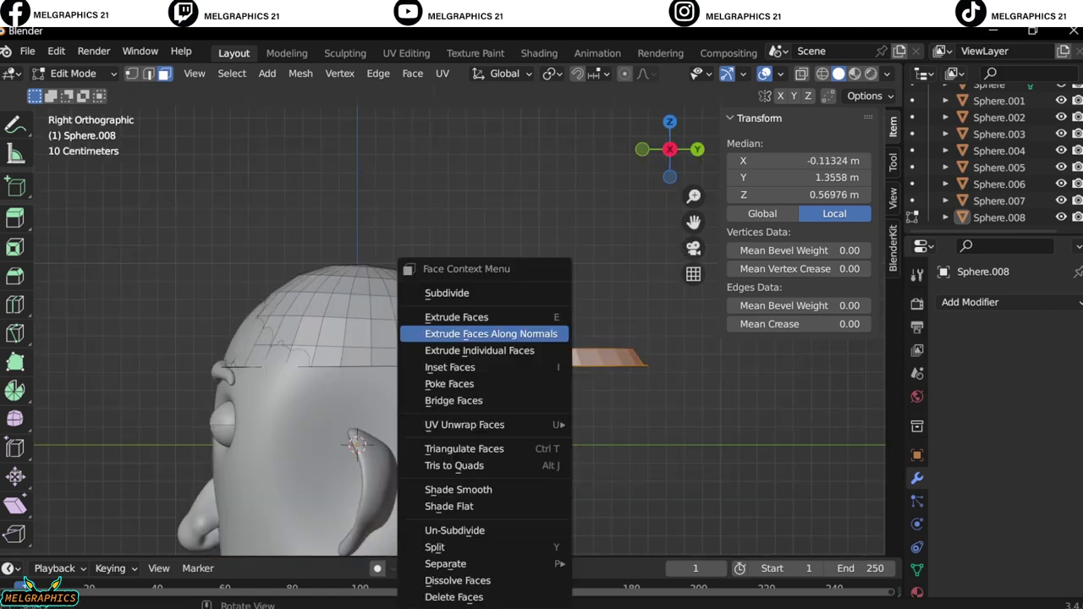
{"action": "left_click", "coordinate": [617, 525]}
Delete a rectangular patch of faces from the cap, then return to Object Mode.
{"action": "left_click", "coordinate": [73, 73]}
{"action": "left_click", "coordinate": [272, 302]}
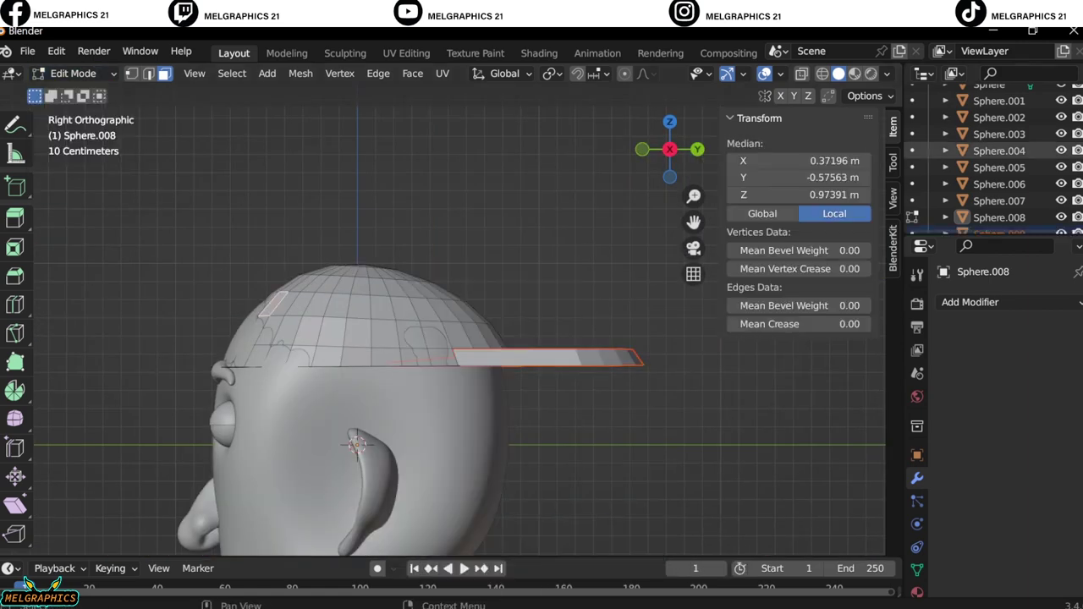
{"action": "middle_click_drag", "start_coordinate": [541, 338], "coordinate": [457, 296]}
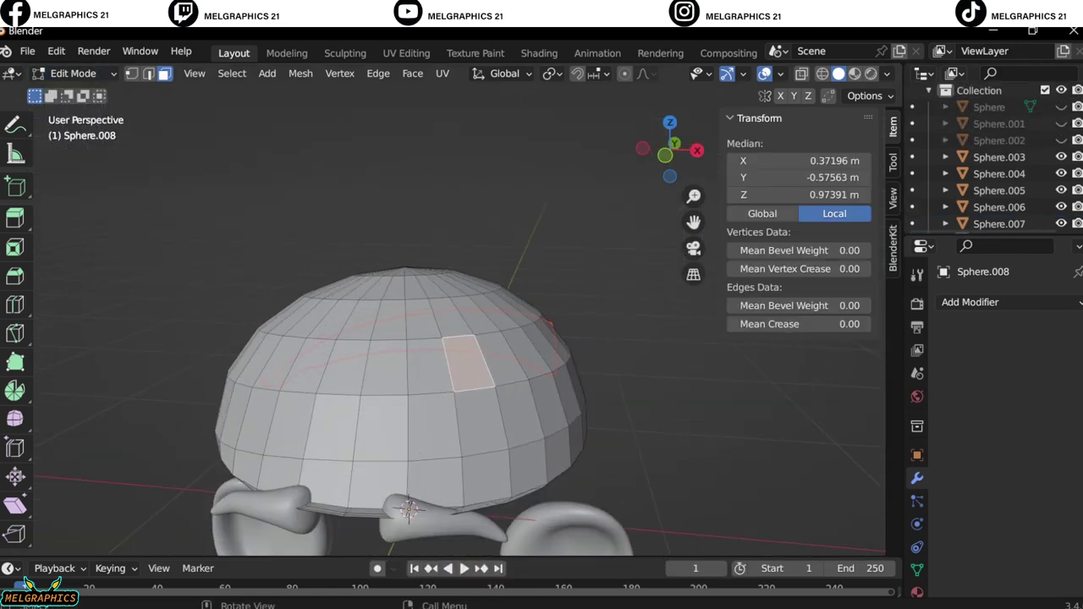
{"action": "key", "text": "KP_1"}
{"action": "left_click", "coordinate": [356, 347], "text": "shift"}
{"action": "left_click", "coordinate": [388, 341]}
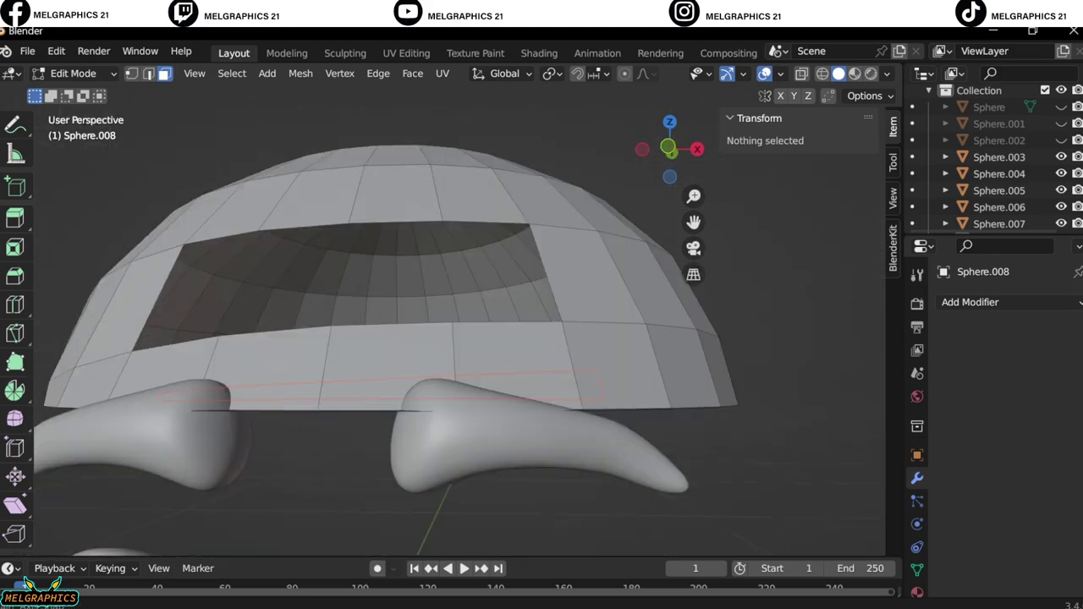
{"action": "middle_click_drag", "start_coordinate": [424, 339], "coordinate": [355, 381]}
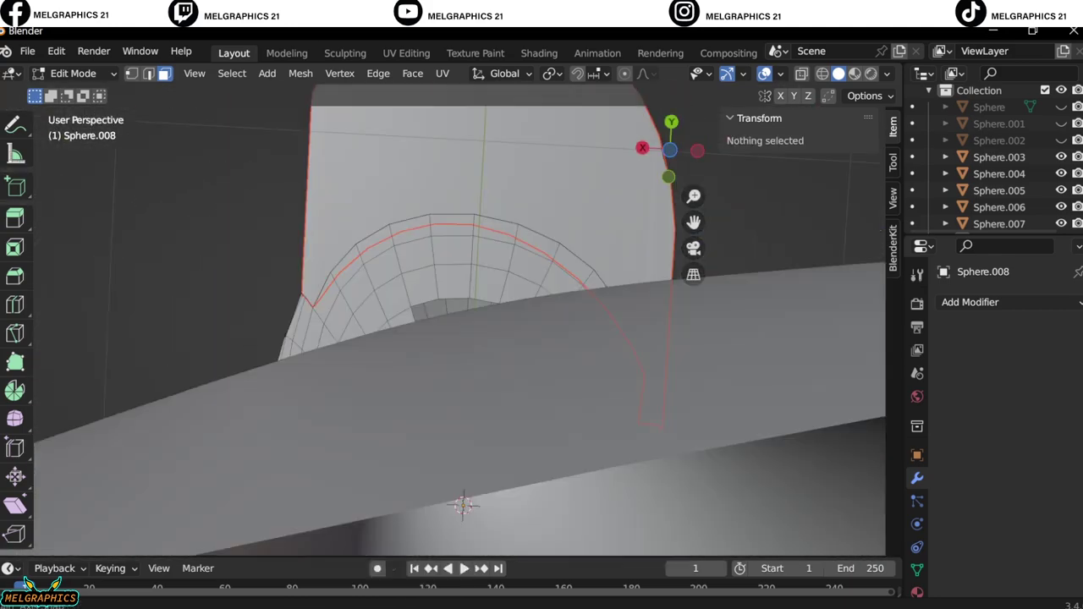
{"action": "mouse_move", "coordinate": [457, 424]}
{"action": "middle_mouse_down"}
{"action": "mouse_move", "coordinate": [474, 356]}
{"action": "mouse_move", "coordinate": [508, 347]}
{"action": "mouse_move", "coordinate": [440, 373]}
{"action": "middle_mouse_up"}
{"action": "left_click", "coordinate": [508, 351]}
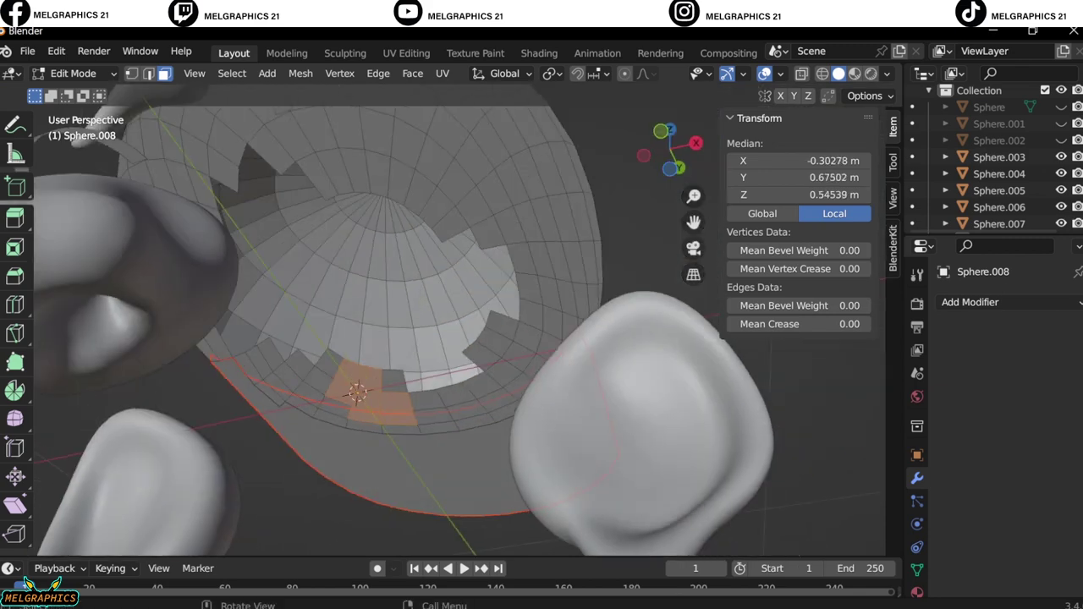
{"action": "key", "text": "alt+a"}
{"action": "middle_click_drag", "start_coordinate": [381, 339], "coordinate": [381, 254]}
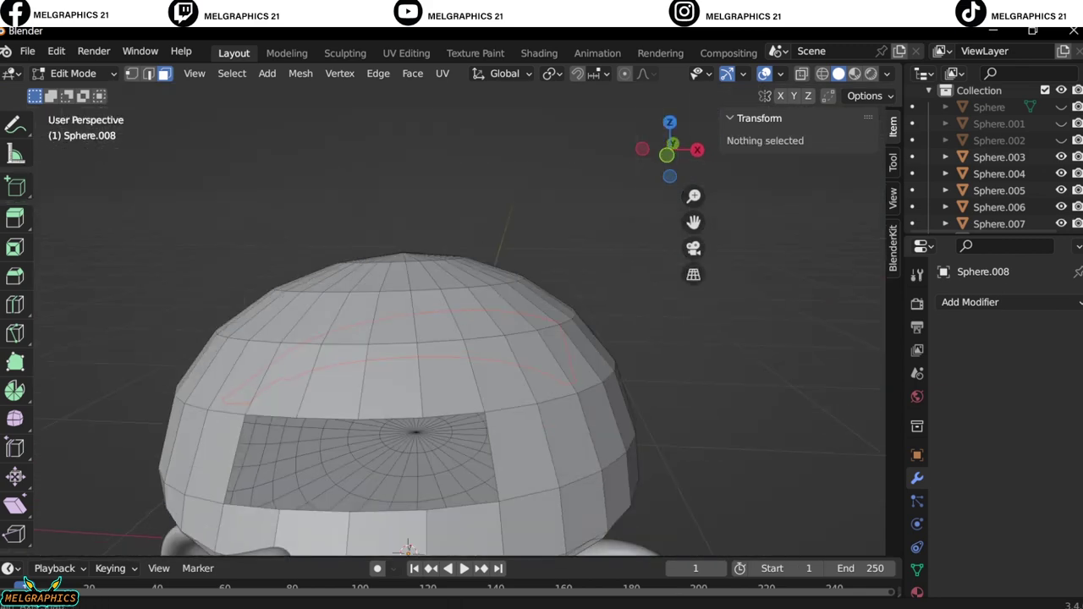
{"action": "scroll", "coordinate": [381, 339], "scroll_direction": "up", "scroll_amount": 3}
{"action": "key", "text": "Tab"}
Add a Solidify modifier to the cap with 0.03 m thickness.
{"action": "left_click", "coordinate": [970, 302]}
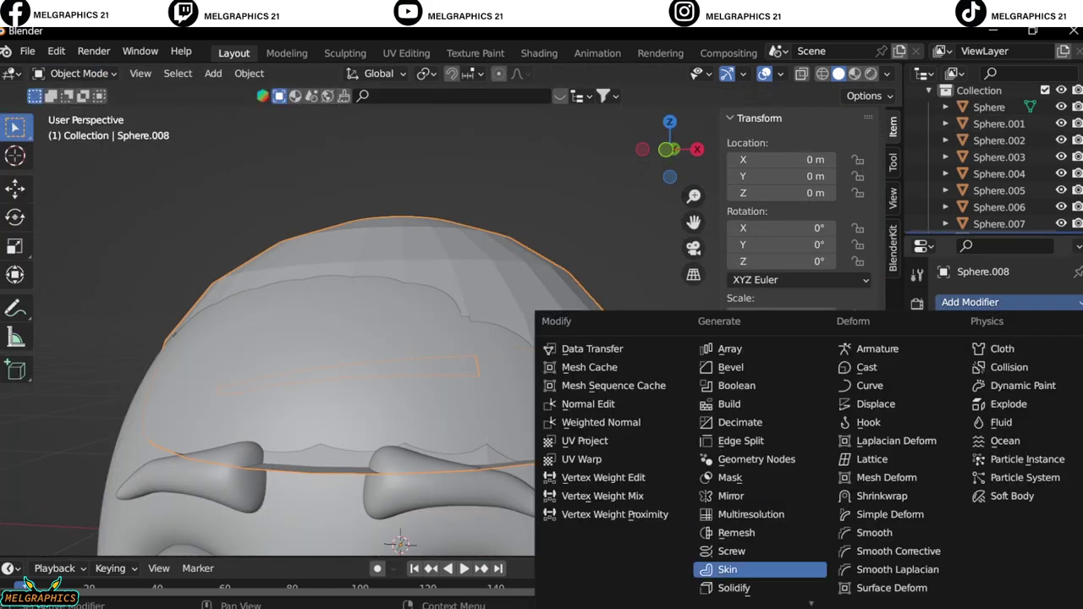
{"action": "left_click", "coordinate": [571, 585]}
{"action": "left_click_drag", "start_coordinate": [1018, 375], "coordinate": [1058, 375]}
{"action": "type", "text": "0.03"}
{"action": "key", "text": "Return"}
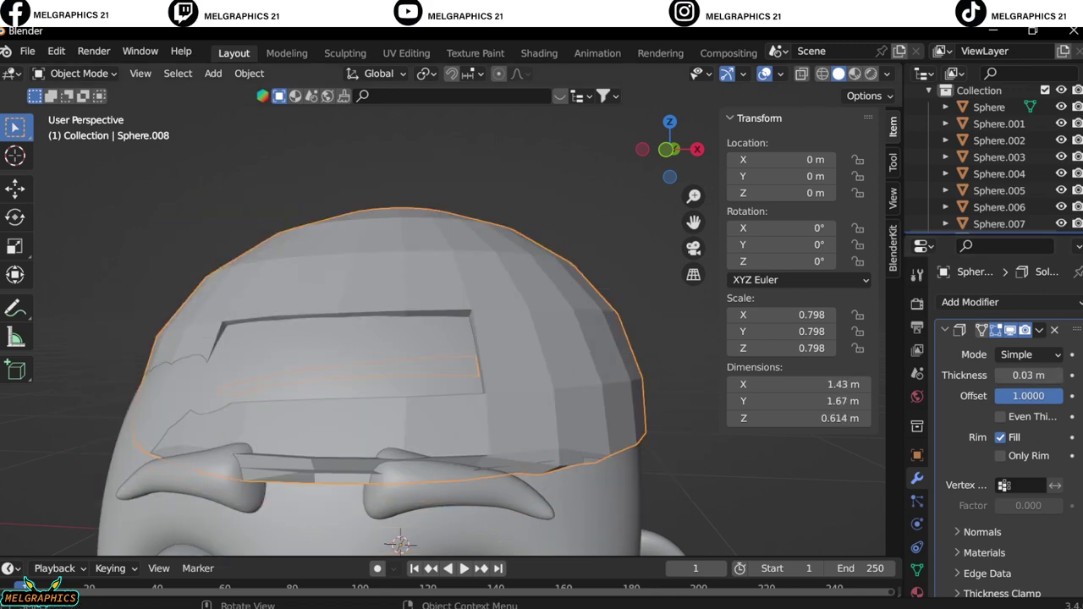
From the side view, shift the cap along the head's depth (G Y).
{"action": "middle_click_drag", "start_coordinate": [508, 338], "coordinate": [339, 338]}
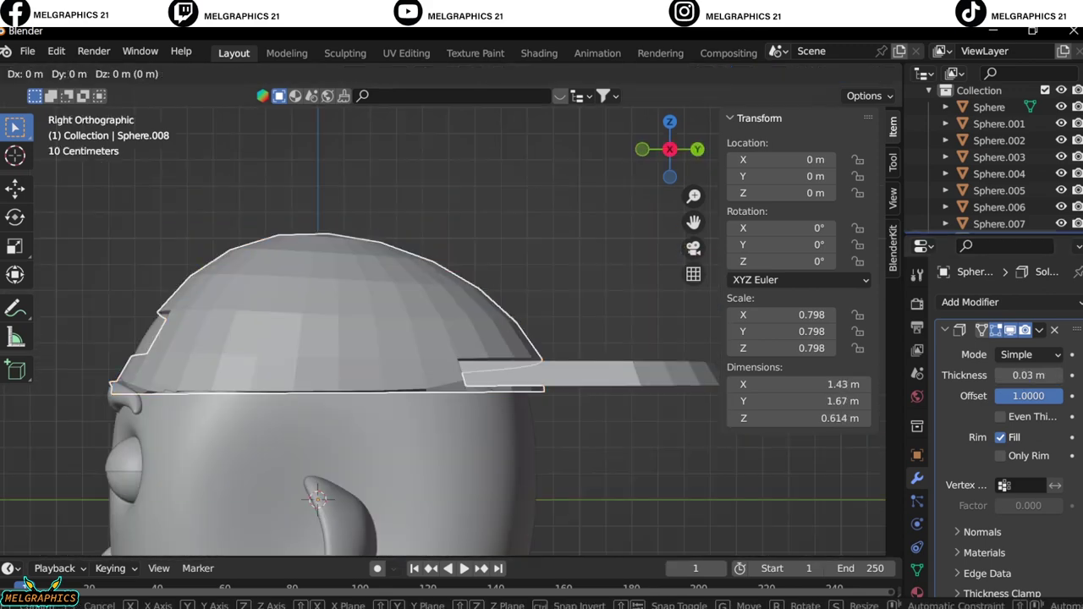
{"action": "left_click_drag", "start_coordinate": [296, 338], "coordinate": [288, 338]}
{"action": "middle_click_drag", "start_coordinate": [287, 338], "coordinate": [333, 529]}
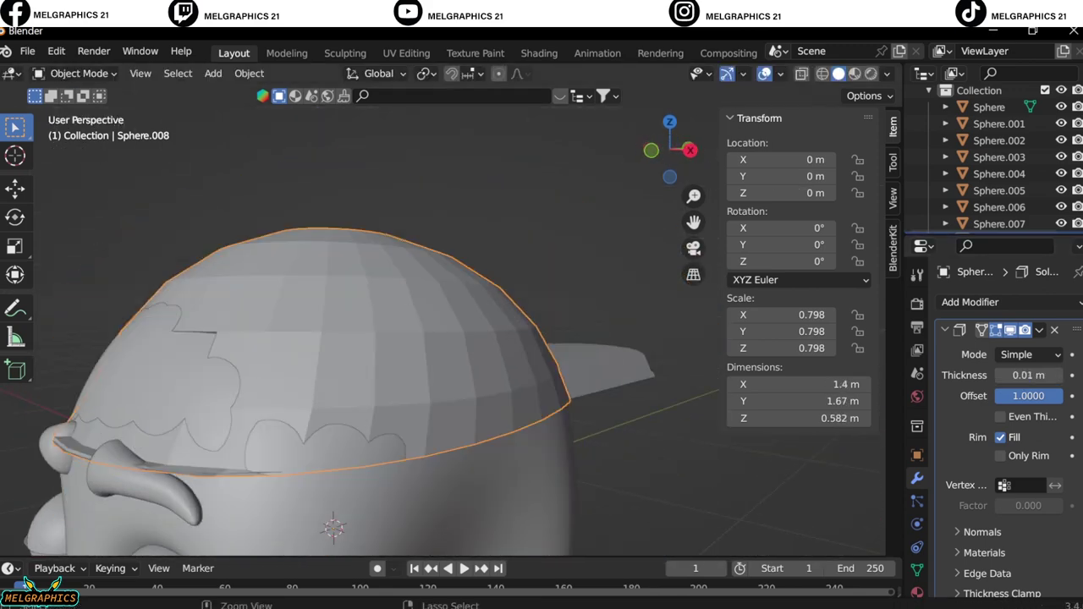
{"action": "key", "text": "KP_3"}
{"action": "key", "text": "g"}
{"action": "key", "text": "y"}
Increase the cap's Solidify thickness to 0.05 m and check it around the head.
{"action": "key", "text": "Return"}
{"action": "double_click", "coordinate": [1029, 375]}
{"action": "type", "text": ".05"}
{"action": "key", "text": "Return"}
{"action": "middle_click_drag", "start_coordinate": [423, 339], "coordinate": [355, 339]}
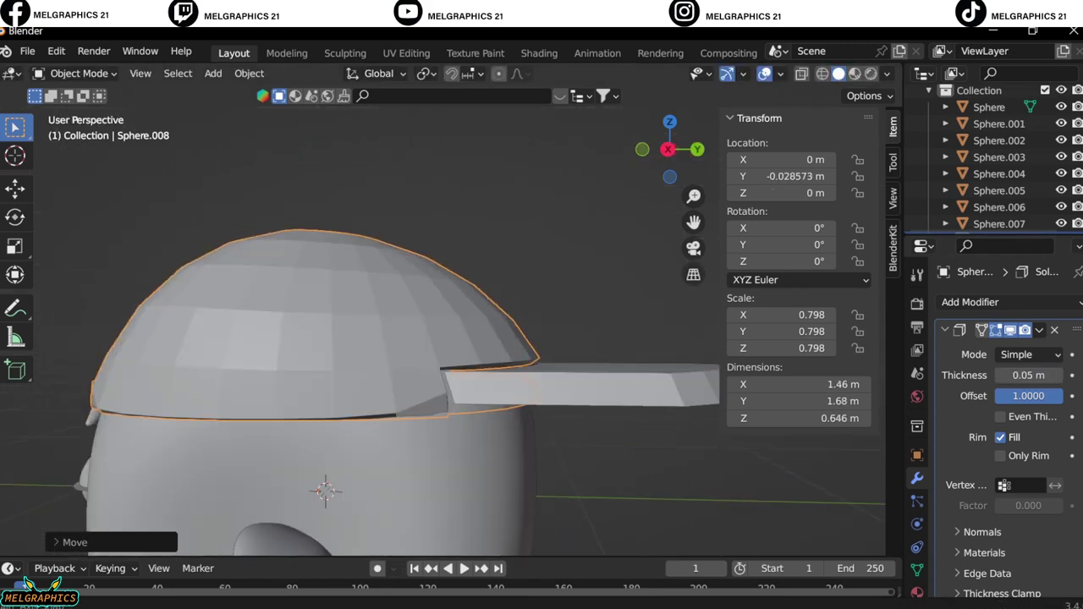
{"action": "key", "text": "KP_1"}
{"action": "scroll", "coordinate": [423, 356], "scroll_direction": "down", "scroll_amount": 3}
{"action": "middle_click_drag", "start_coordinate": [423, 356], "coordinate": [440, 356]}
Undo the recent cap edits back to the uncut sculpted sphere.
{"action": "key", "text": "KP_1"}
{"action": "key", "text": "ctrl+x"}
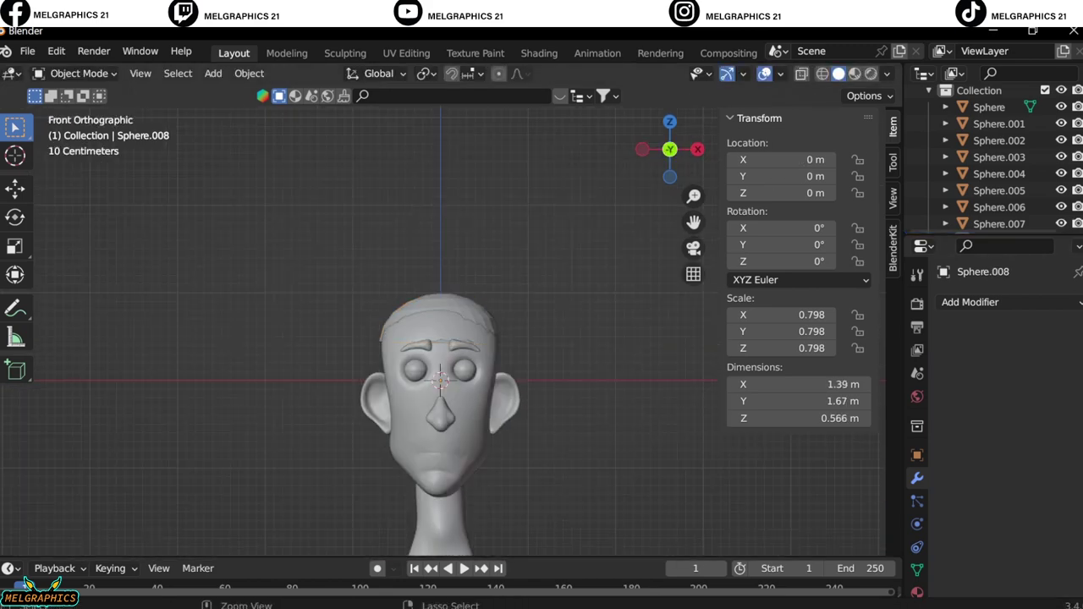
{"action": "key", "text": "Tab"}
{"action": "key", "text": "ctrl+Tab"}
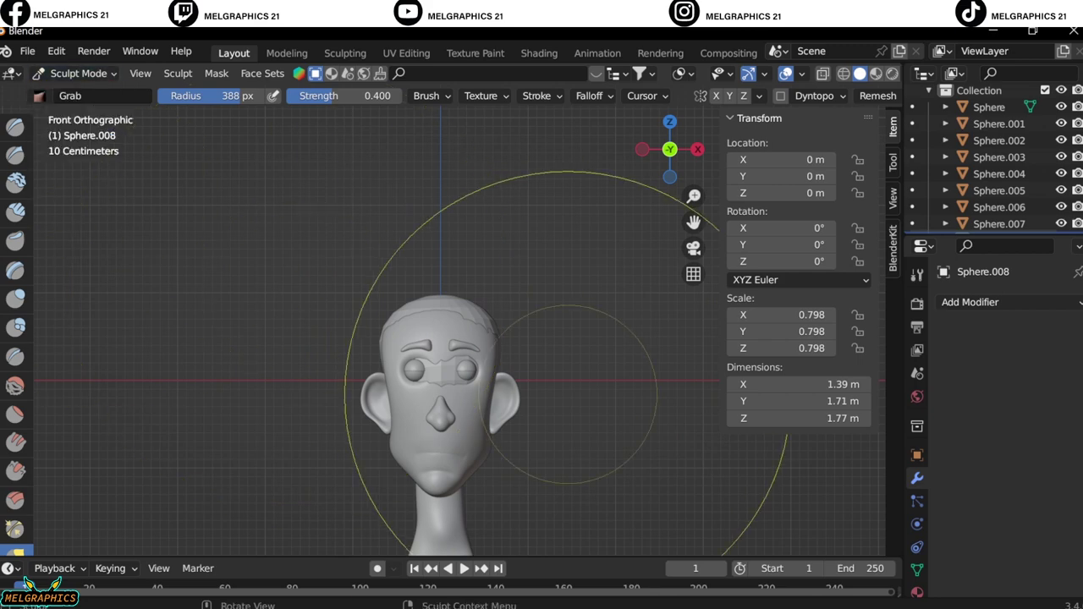
{"action": "scroll", "coordinate": [571, 391], "scroll_direction": "up", "scroll_amount": 3}
{"action": "scroll", "coordinate": [541, 542], "scroll_direction": "down", "scroll_amount": 3}
Slice the sphere at eye level into a cap using the line-projection tool.
{"action": "middle_click_drag", "start_coordinate": [542, 542], "coordinate": [423, 508]}
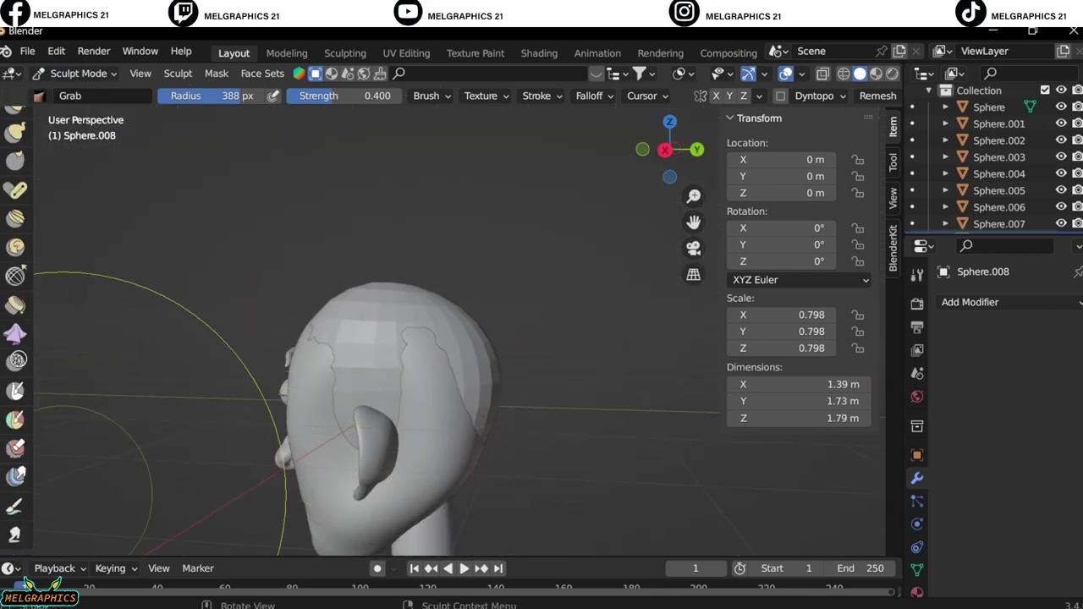
{"action": "scroll", "coordinate": [15, 338], "scroll_direction": "down", "scroll_amount": 5}
{"action": "left_click", "coordinate": [15, 407]}
{"action": "key", "text": "KP_3"}
{"action": "scroll", "coordinate": [338, 381], "scroll_direction": "up", "scroll_amount": 2}
{"action": "left_click_drag", "start_coordinate": [135, 427], "coordinate": [584, 427]}
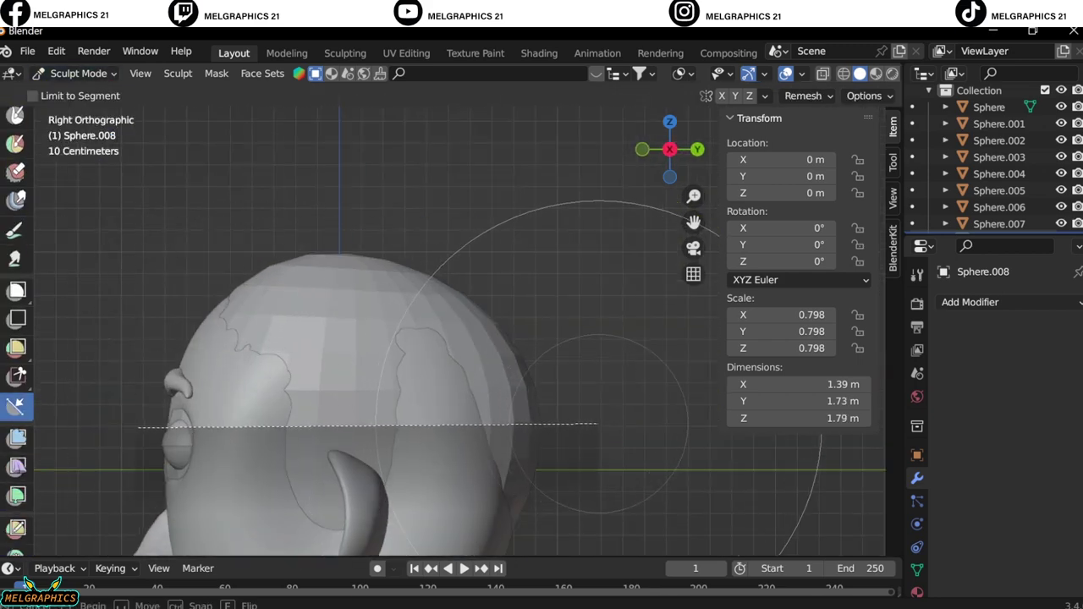
Scale the cap shell up slightly and move it front-back to fit the head.
{"action": "key", "text": "KP_1"}
{"action": "key", "text": "ctrl+Tab"}
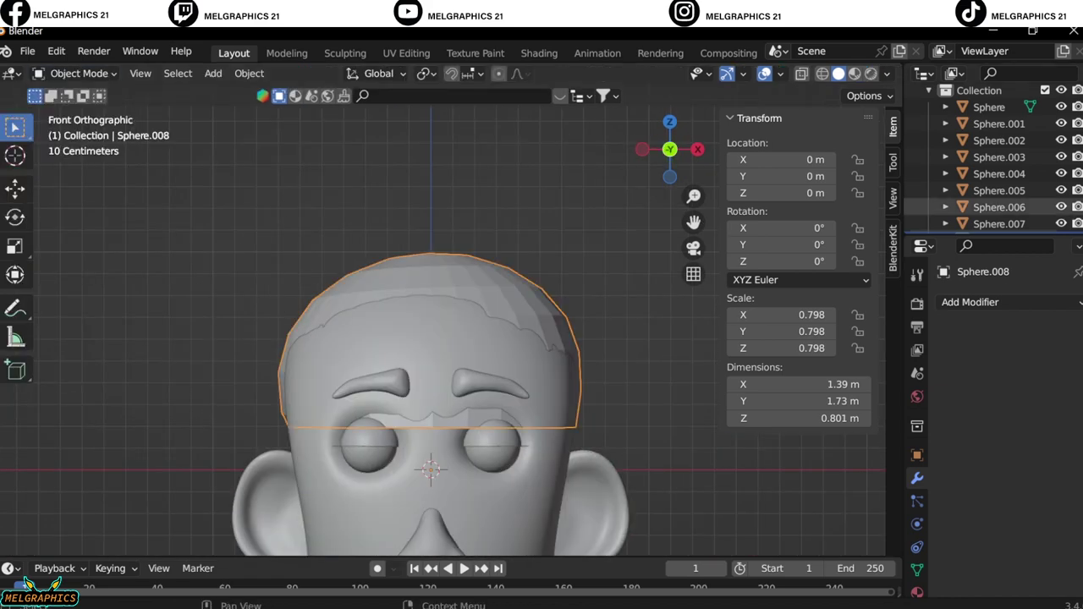
{"action": "key", "text": "s"}
{"action": "left_click", "coordinate": [542, 467]}
{"action": "middle_click_drag", "start_coordinate": [543, 467], "coordinate": [423, 440]}
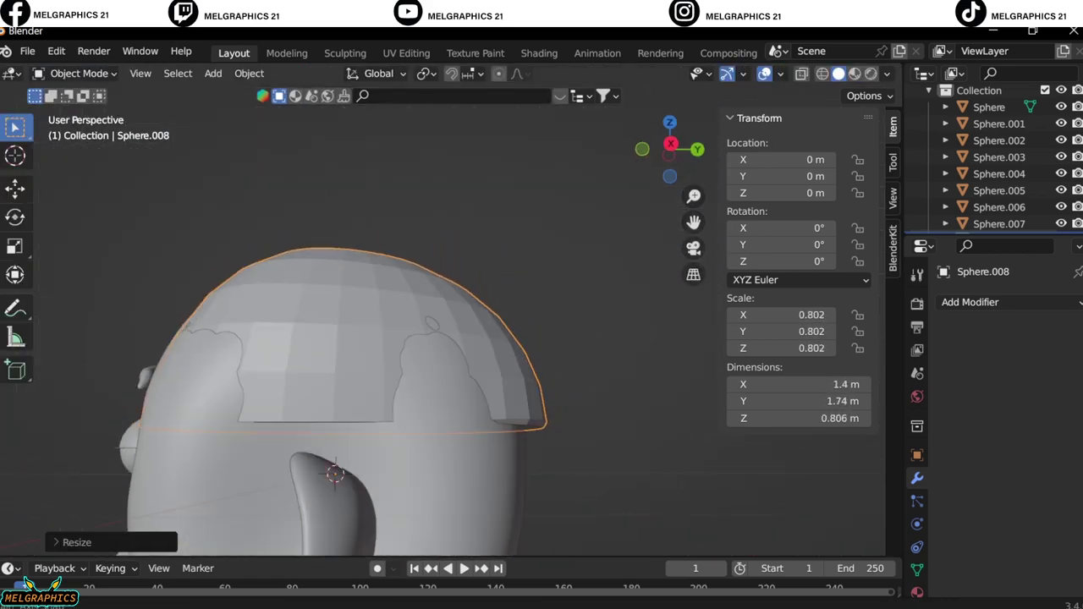
{"action": "key", "text": "KP_3"}
{"action": "key", "text": "g"}
{"action": "key", "text": "y"}
{"action": "key", "text": "Return"}
Give the cap shell a Solidify modifier with thickness 8.
{"action": "left_click", "coordinate": [970, 302]}
{"action": "left_click", "coordinate": [711, 559]}
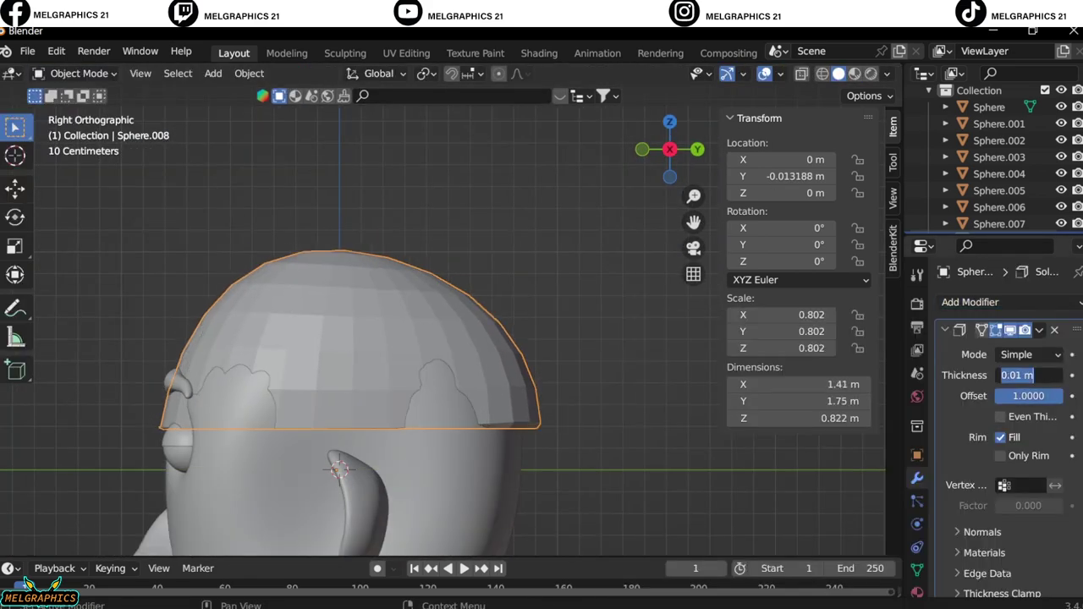
{"action": "type", "text": "8"}
{"action": "key", "text": "Return"}
{"action": "key", "text": "KP_1"}
Delete the cap shell, add a UV sphere, shrink it and raise it above the head.
{"action": "key", "text": "Delete"}
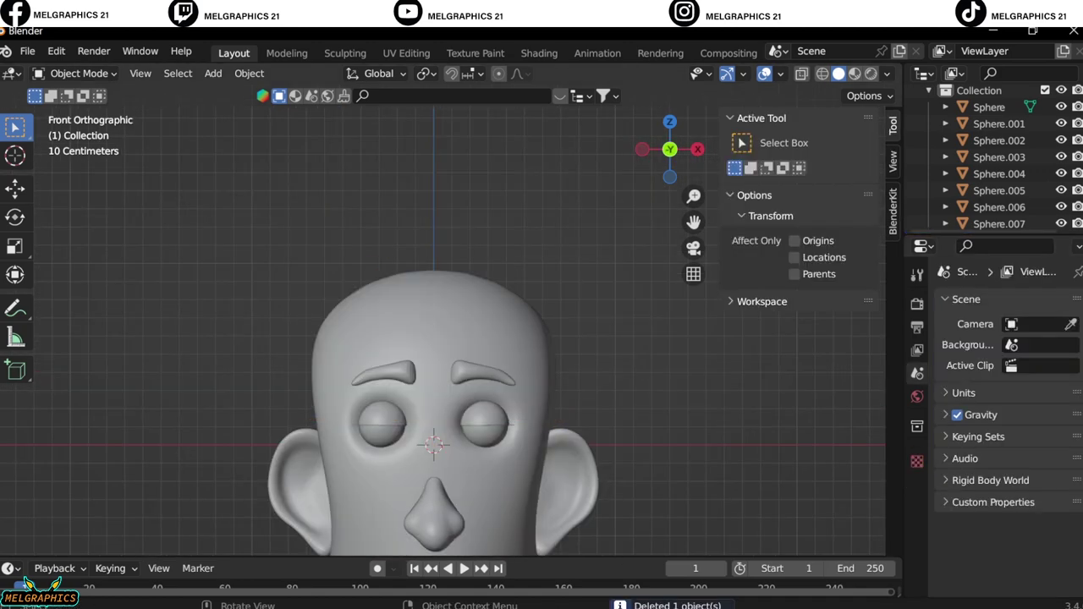
{"action": "key", "text": "shift+a"}
{"action": "left_click", "coordinate": [558, 328]}
{"action": "key", "text": "g"}
{"action": "key", "text": "z"}
{"action": "key", "text": "Return"}
{"action": "key", "text": "s"}
{"action": "key", "text": "Return"}
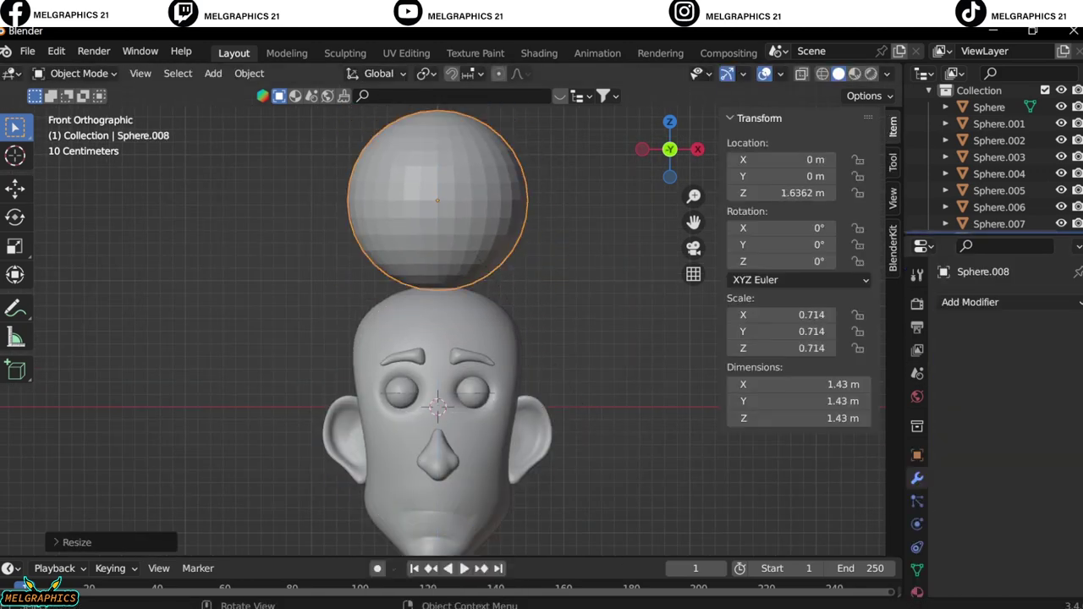
{"action": "key", "text": "g"}
{"action": "key", "text": "z"}
{"action": "key", "text": "Return"}
Adjust the sphere's height, then delete its lower faces in Edit Mode to leave a dome.
{"action": "key", "text": "KP_3"}
{"action": "key", "text": "g"}
{"action": "key", "text": "z"}
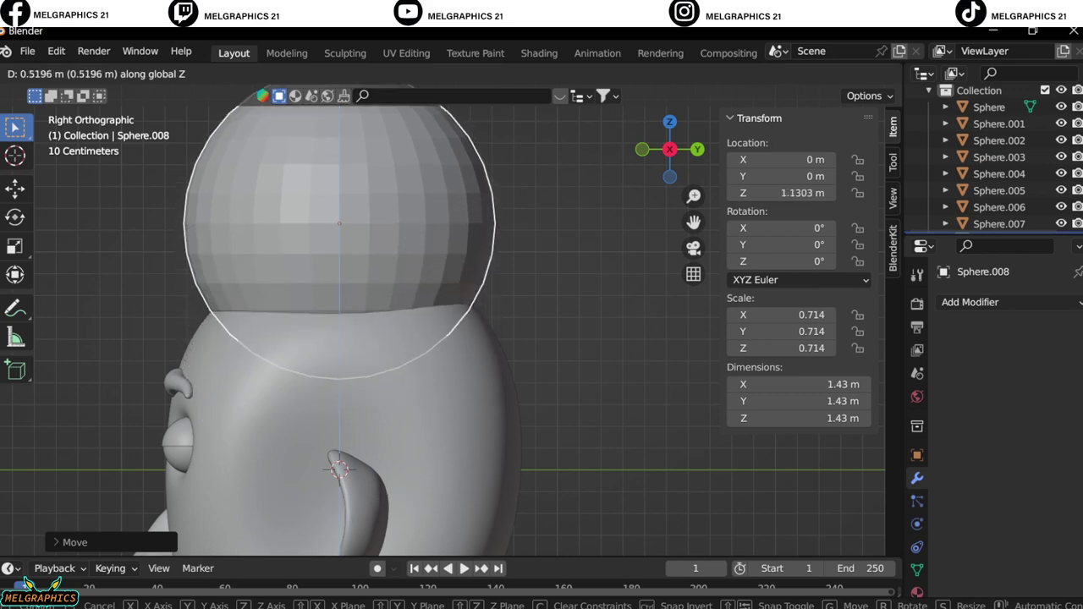
{"action": "key", "text": "Return"}
{"action": "left_click", "coordinate": [78, 73]}
{"action": "left_click", "coordinate": [77, 111]}
{"action": "middle_click_drag", "start_coordinate": [423, 338], "coordinate": [551, 356]}
{"action": "key", "text": "x"}
{"action": "left_click", "coordinate": [78, 73]}
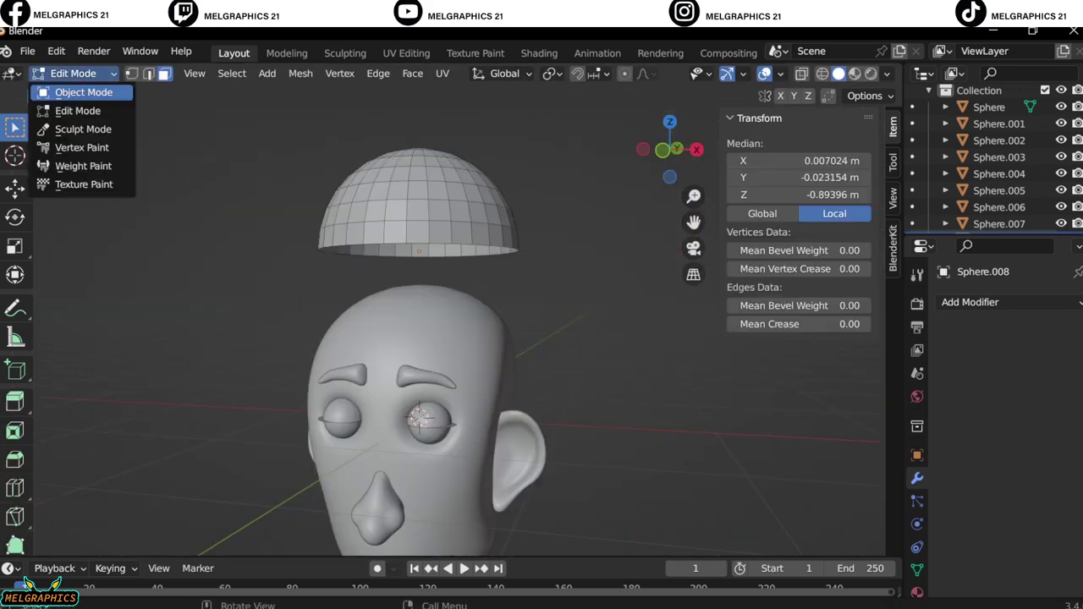
{"action": "left_click", "coordinate": [79, 92]}
Raise the dome and delete its leftover lower faces.
{"action": "key", "text": "KP_1"}
{"action": "key", "text": "g"}
{"action": "key", "text": "z"}
{"action": "key", "text": "Return"}
{"action": "left_click", "coordinate": [78, 72]}
{"action": "left_click", "coordinate": [77, 111]}
{"action": "key", "text": "x"}
{"action": "left_click", "coordinate": [447, 302]}
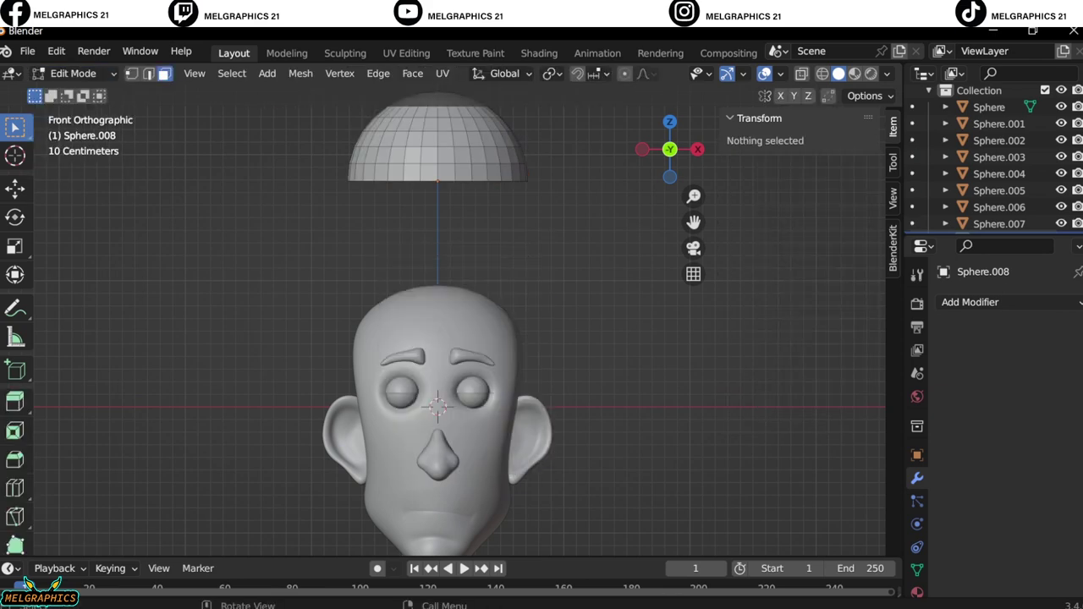
{"action": "left_click", "coordinate": [79, 73]}
{"action": "left_click", "coordinate": [83, 91]}
Lower the dome onto the head and shift it front-back to sit properly.
{"action": "key", "text": "g"}
{"action": "key", "text": "z"}
{"action": "key", "text": "Return"}
{"action": "key", "text": "KP_3"}
{"action": "scroll", "coordinate": [359, 333], "scroll_direction": "up", "scroll_amount": 4}
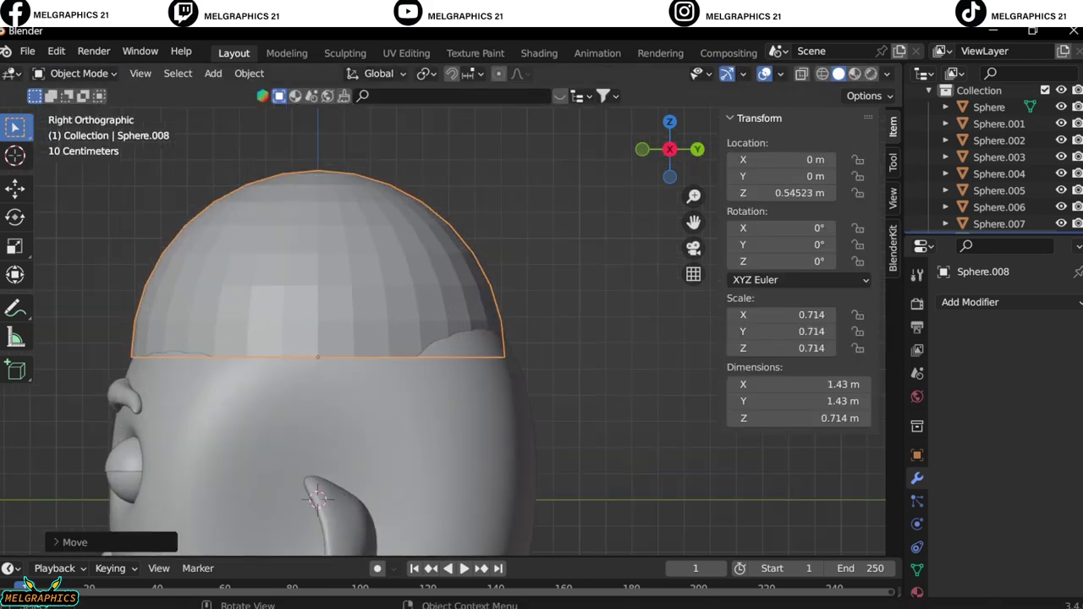
{"action": "key", "text": "g"}
{"action": "key", "text": "y"}
{"action": "key", "text": "Return"}
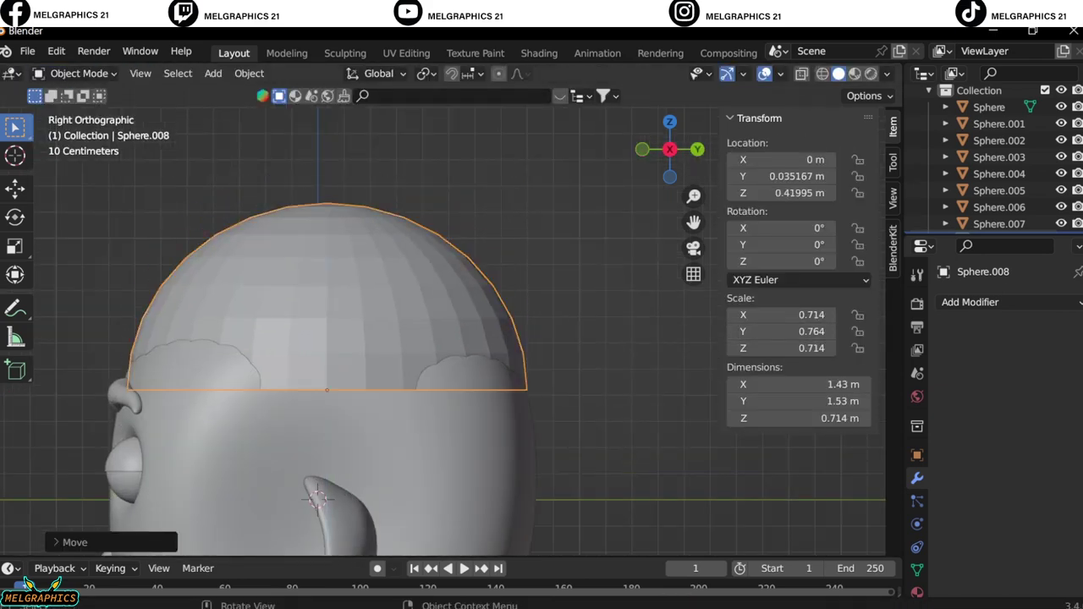
{"action": "key", "text": "KP_1"}
{"action": "middle_click_drag", "start_coordinate": [440, 287], "coordinate": [525, 279]}
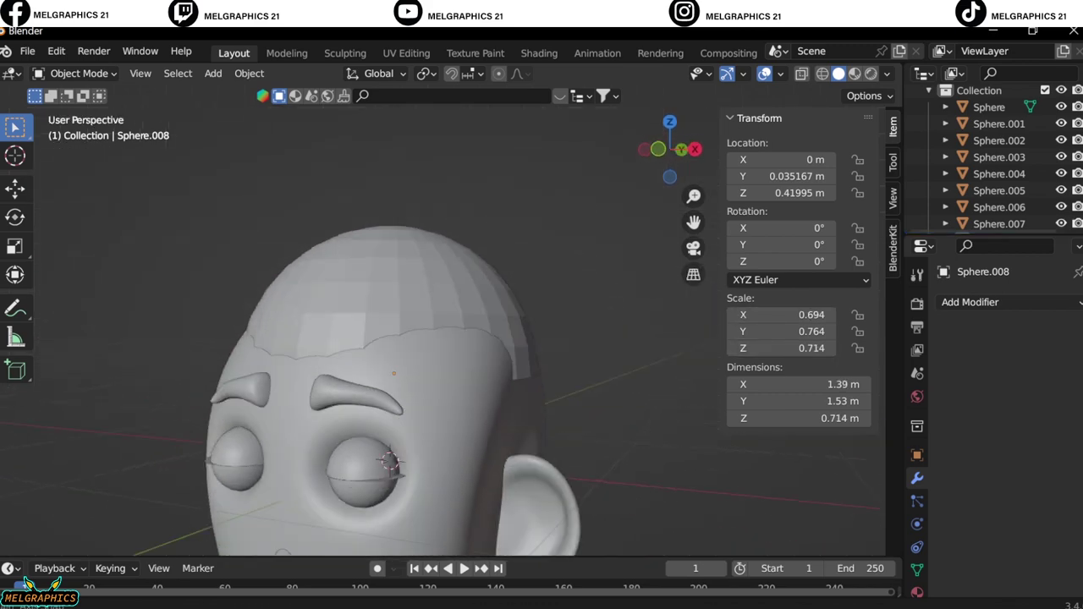
Add a torus and scale and position it above the eyes as the cap brim.
{"action": "key", "text": "shift+a"}
{"action": "left_click", "coordinate": [676, 395]}
{"action": "key", "text": "KP_1"}
{"action": "key", "text": "g"}
{"action": "key", "text": "z"}
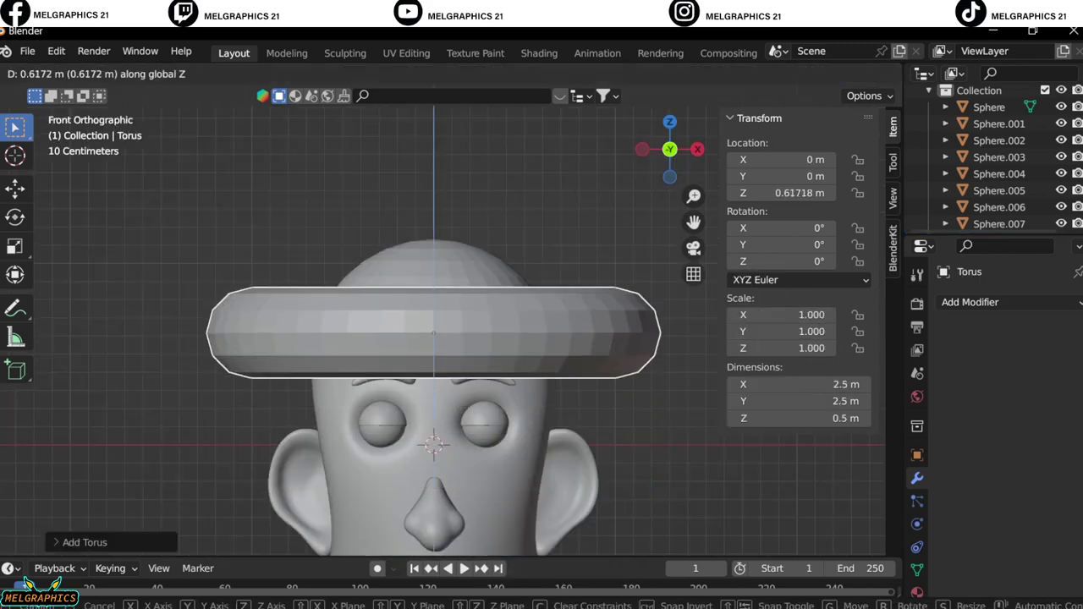
{"action": "key", "text": "Return"}
{"action": "key", "text": "s"}
{"action": "key", "text": "Return"}
{"action": "key", "text": "KP_3"}
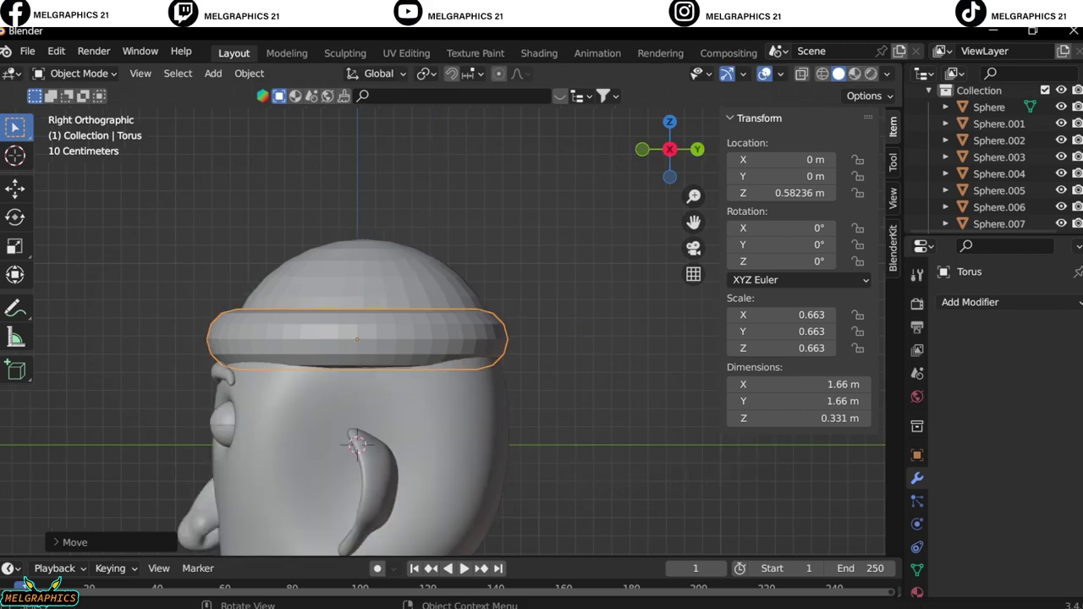
{"action": "key", "text": "s"}
{"action": "key", "text": "Return"}
Finish resizing the brim and add a small UV sphere.
{"action": "key", "text": "s"}
{"action": "key", "text": "Return"}
{"action": "key", "text": "KP_1"}
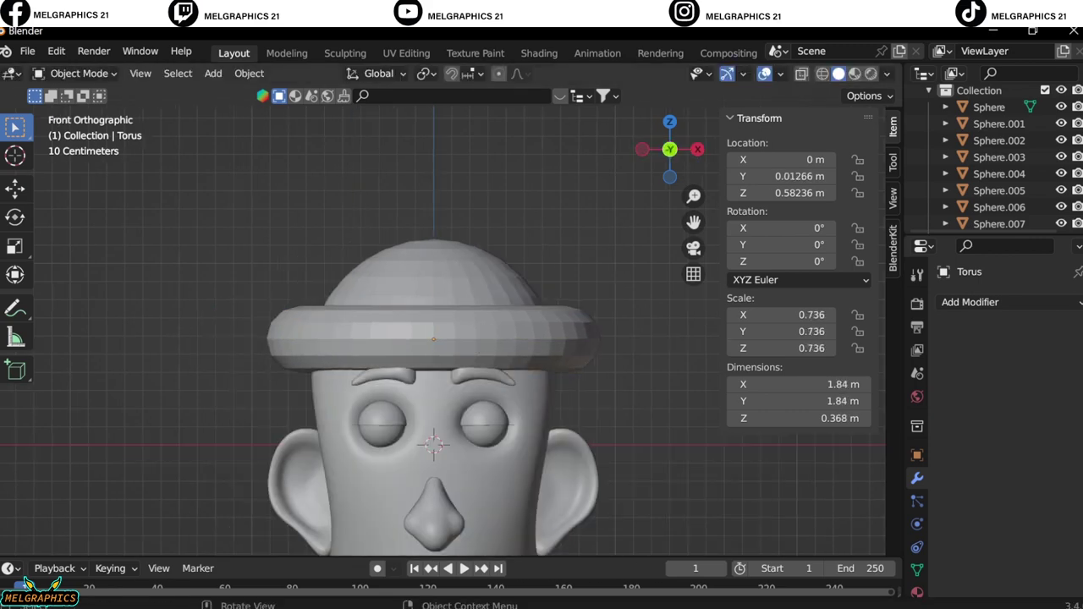
{"action": "scroll", "coordinate": [440, 390], "scroll_direction": "down", "scroll_amount": 2}
{"action": "scroll", "coordinate": [440, 390], "scroll_direction": "up", "scroll_amount": 1}
{"action": "key", "text": "shift+a"}
Raise the small ball onto the top of the cap, centred front-to-back.
{"action": "key", "text": "s"}
{"action": "key", "text": "Return"}
{"action": "key", "text": "g"}
{"action": "key", "text": "z"}
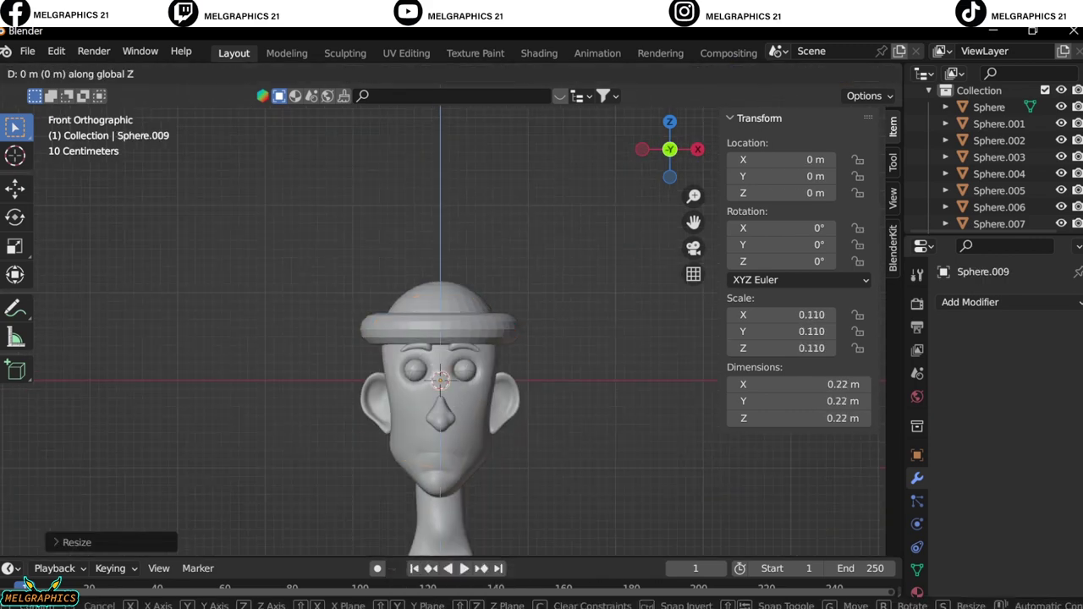
{"action": "key", "text": "Return"}
{"action": "key", "text": "KP_3"}
{"action": "scroll", "coordinate": [339, 338], "scroll_direction": "up", "scroll_amount": 5}
{"action": "key", "text": "y"}
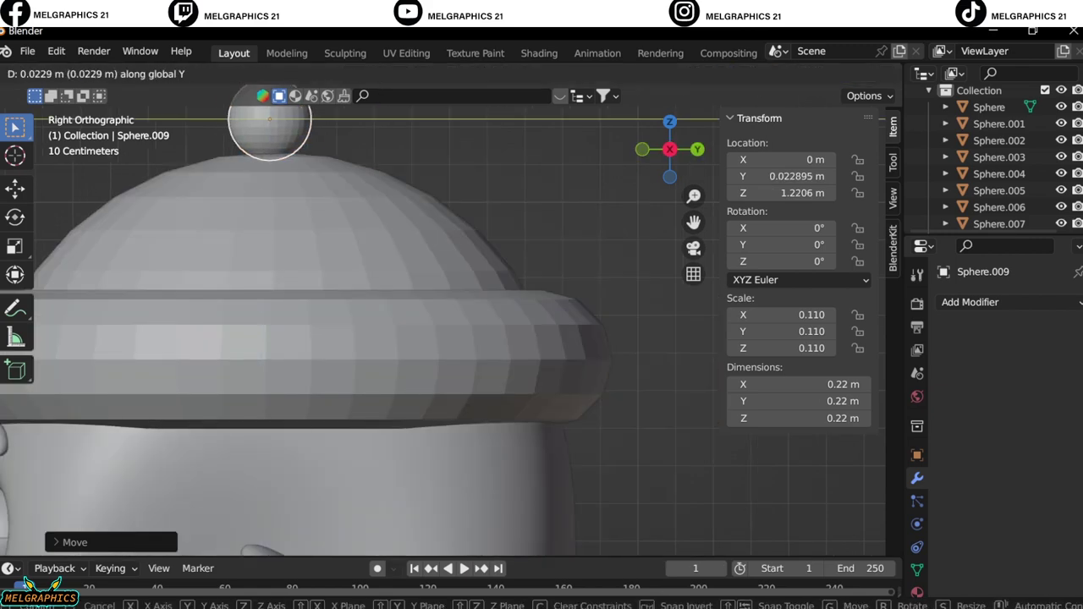
{"action": "key", "text": "Return"}
{"action": "key", "text": "KP_1"}
{"action": "scroll", "coordinate": [440, 339], "scroll_direction": "down", "scroll_amount": 5}
Lower the torus brim toward the forehead.
{"action": "left_click", "coordinate": [431, 355]}
{"action": "key", "text": "g"}
{"action": "key", "text": "z"}
{"action": "key", "text": "Return"}
{"action": "middle_click_drag", "start_coordinate": [432, 339], "coordinate": [474, 322]}
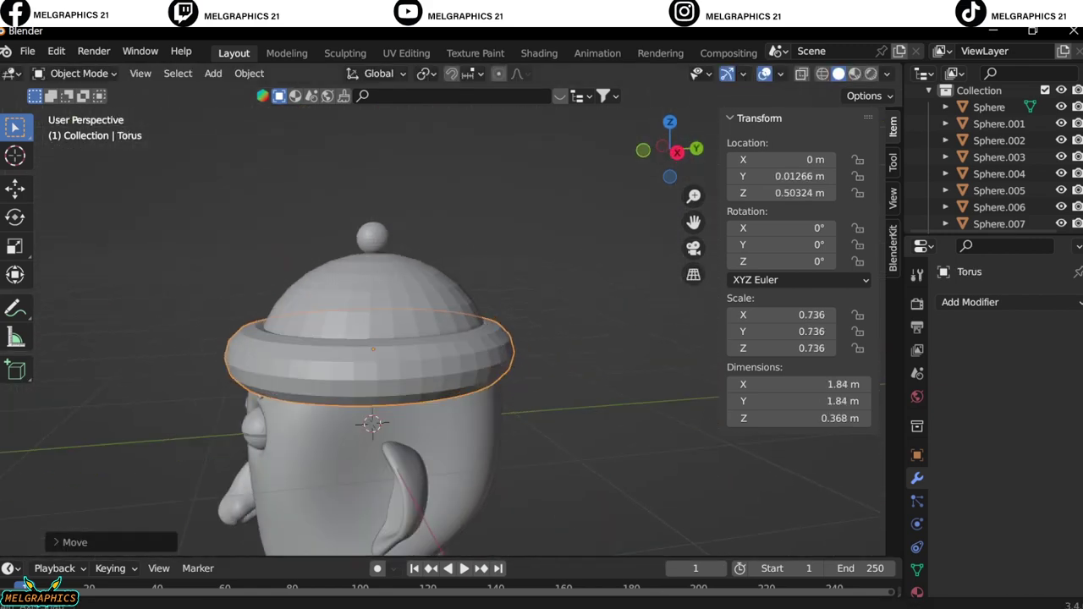
{"action": "key", "text": "KP_1"}
{"action": "scroll", "coordinate": [431, 381], "scroll_direction": "up", "scroll_amount": 2}
{"action": "scroll", "coordinate": [432, 380], "scroll_direction": "up", "scroll_amount": 2}
{"action": "key", "text": "g"}
{"action": "key", "text": "z"}
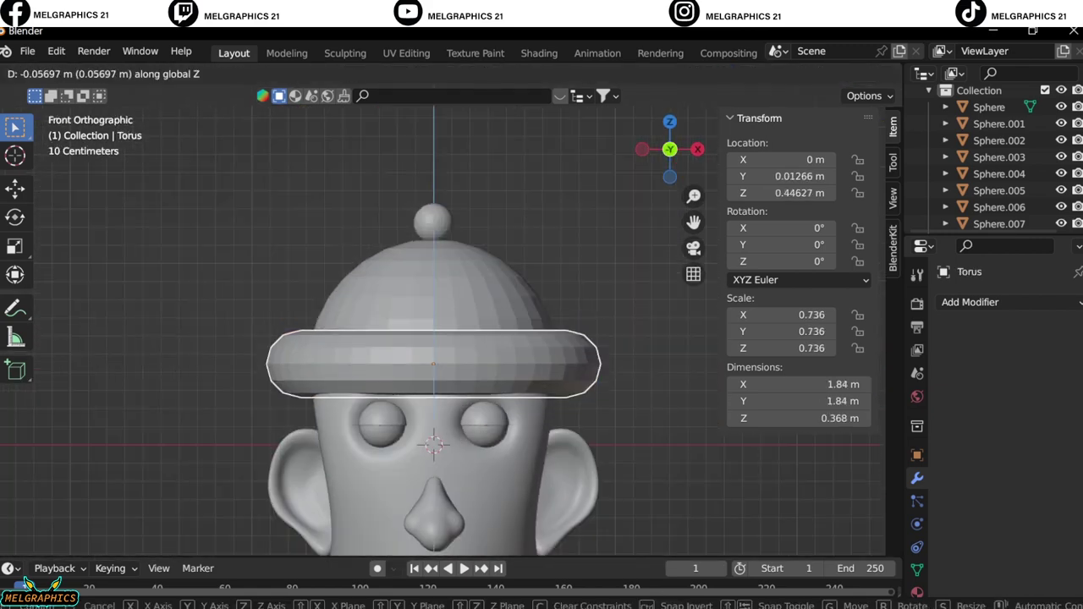
{"action": "key", "text": "Return"}
{"action": "scroll", "coordinate": [433, 356], "scroll_direction": "down", "scroll_amount": 1}
Apply Shade Smooth to the cap dome and brim.
{"action": "left_click", "coordinate": [435, 288]}
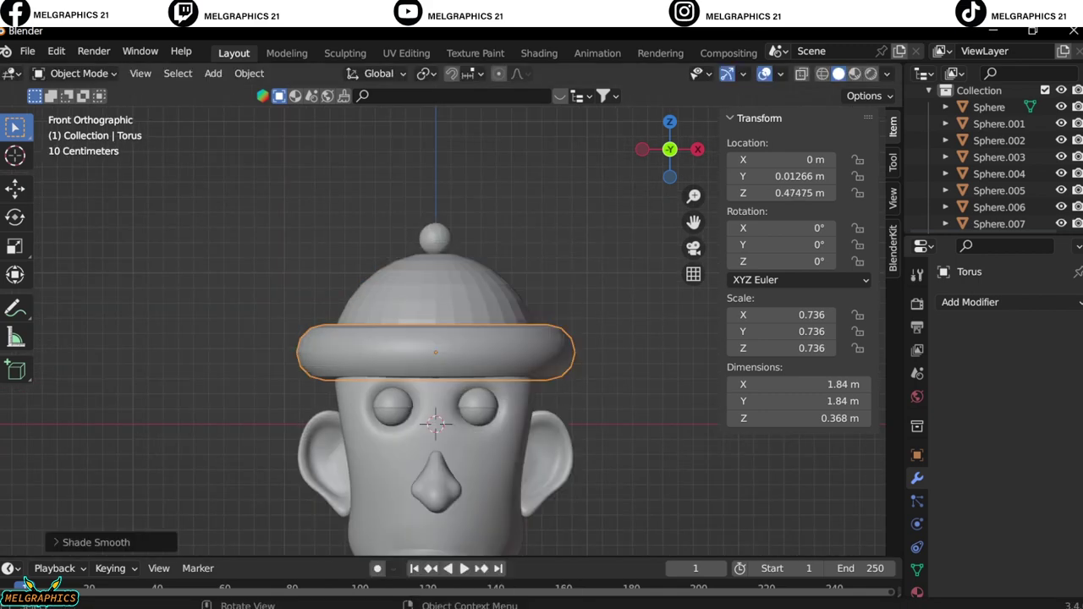
{"action": "middle_click_drag", "start_coordinate": [436, 356], "coordinate": [474, 322]}
{"action": "left_click", "coordinate": [364, 338]}
{"action": "right_click", "coordinate": [322, 227]}
{"action": "left_click", "coordinate": [302, 215]}
Enlarge the eyebrows to 0.077 scale and tuck them closer to the face.
{"action": "left_click", "coordinate": [374, 249]}
{"action": "key", "text": "KP_1"}
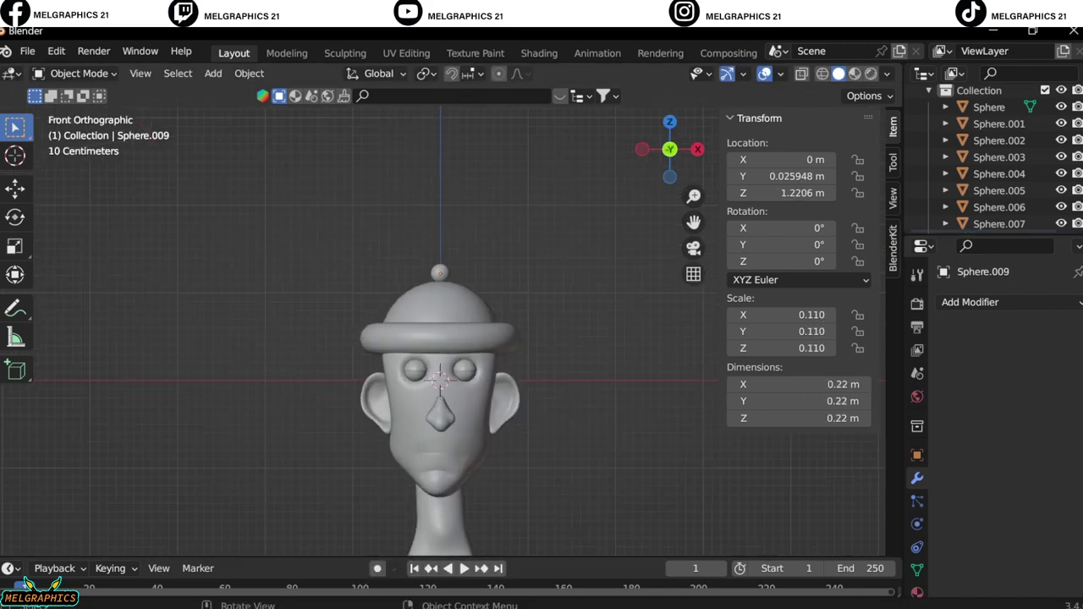
{"action": "scroll", "coordinate": [428, 457], "scroll_direction": "up", "scroll_amount": 1}
{"action": "scroll", "coordinate": [428, 457], "scroll_direction": "up", "scroll_amount": 4}
{"action": "middle_click_drag", "start_coordinate": [457, 258], "coordinate": [414, 377], "text": "shift"}
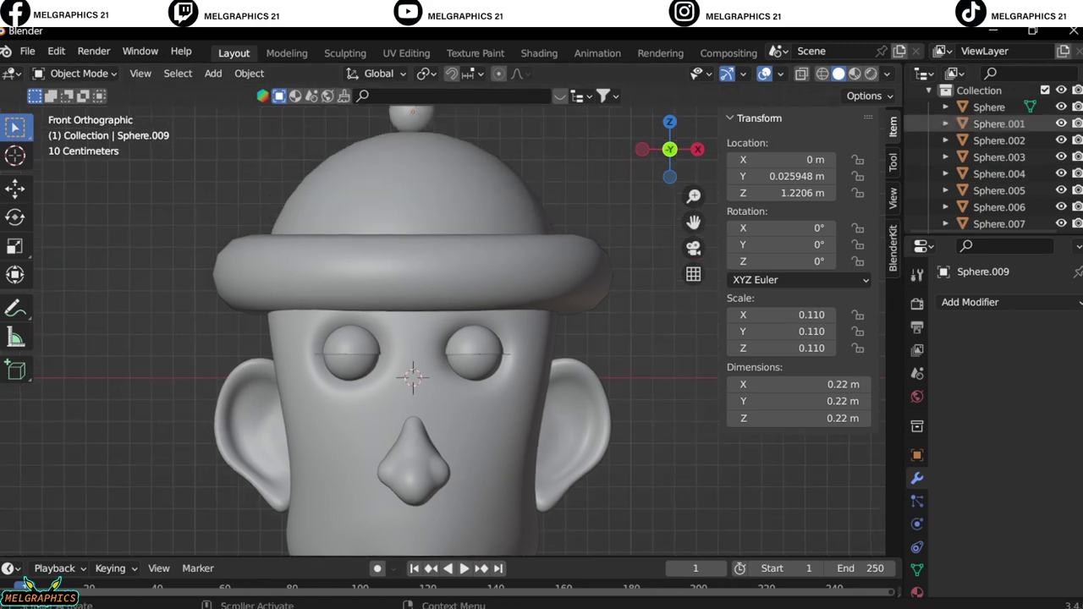
{"action": "scroll", "coordinate": [413, 376], "scroll_direction": "down", "scroll_amount": 3}
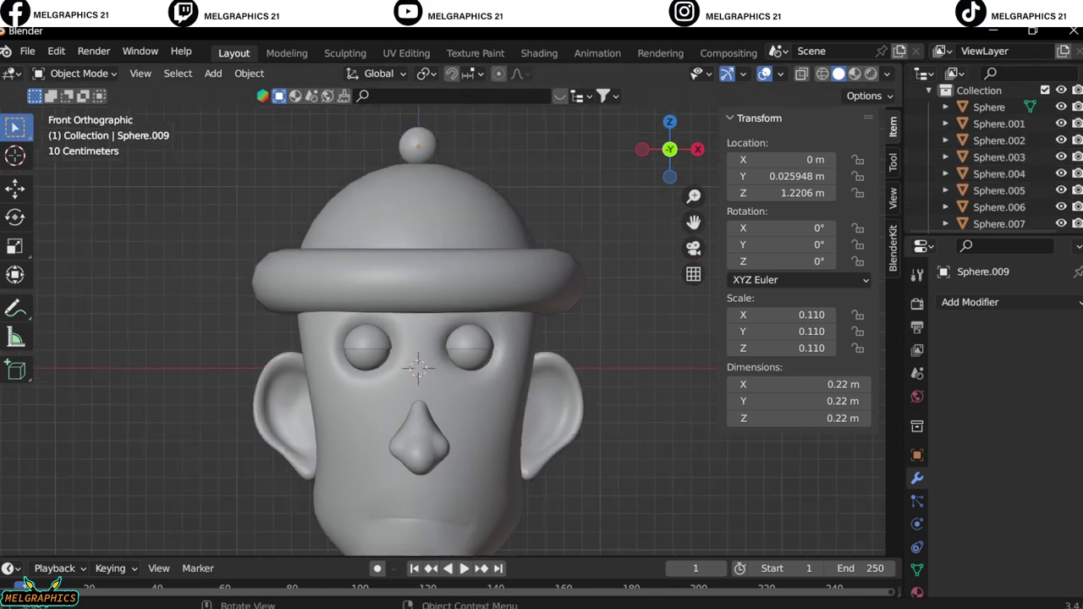
{"action": "scroll", "coordinate": [413, 376], "scroll_direction": "down", "scroll_amount": 2}
{"action": "left_click", "coordinate": [999, 191]}
{"action": "key", "text": "g"}
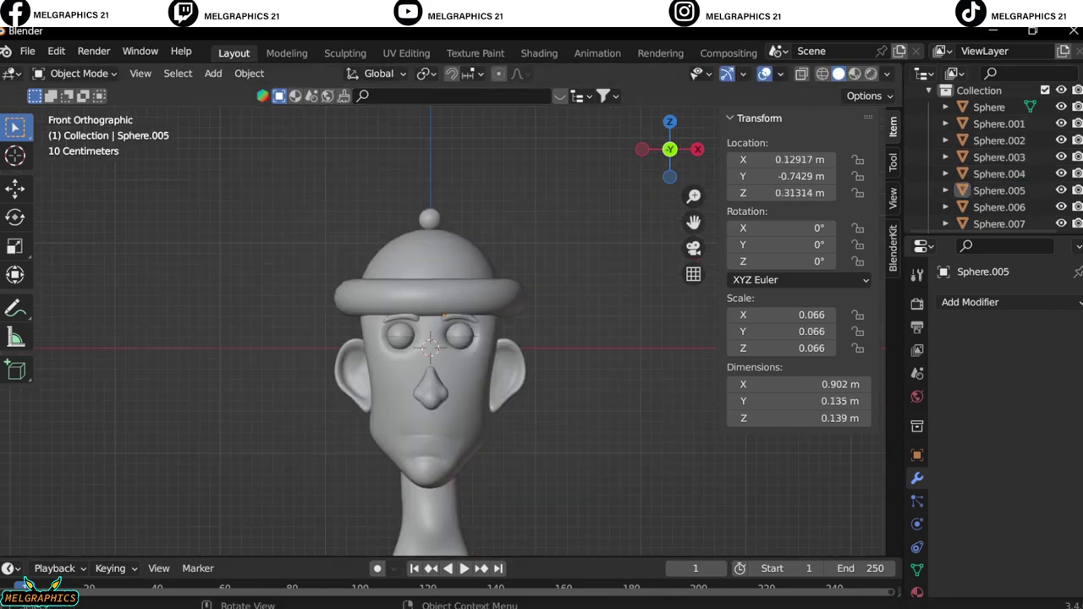
{"action": "key", "text": "KP_3"}
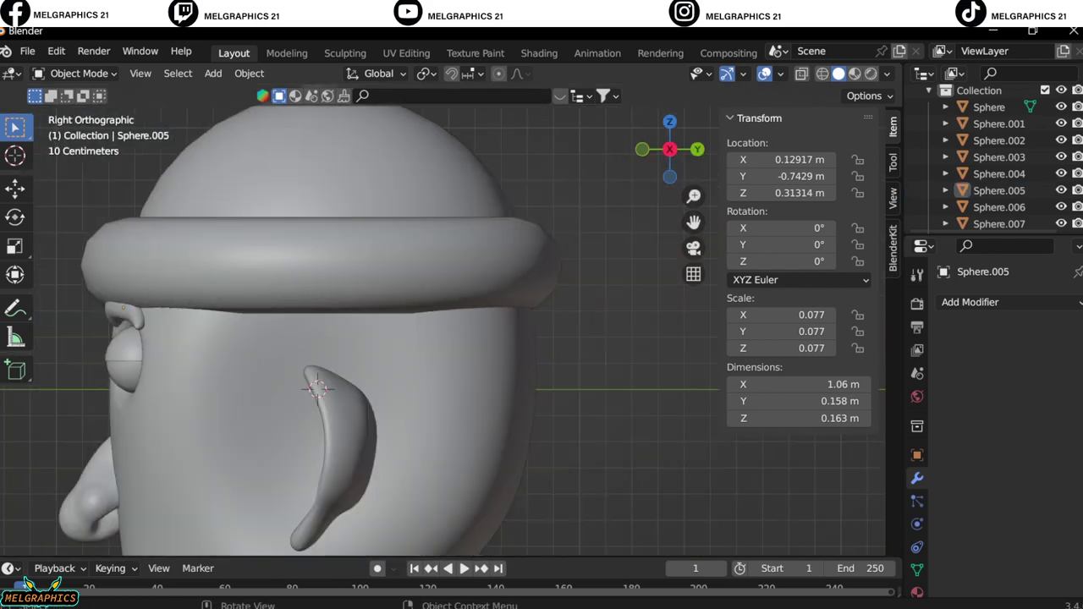
{"action": "key", "text": "g"}
{"action": "key", "text": "y"}
{"action": "key", "text": "Return"}
{"action": "key", "text": "KP_1"}
{"action": "scroll", "coordinate": [428, 355], "scroll_direction": "down", "scroll_amount": 2}
{"action": "scroll", "coordinate": [512, 249], "scroll_direction": "down", "scroll_amount": 1}
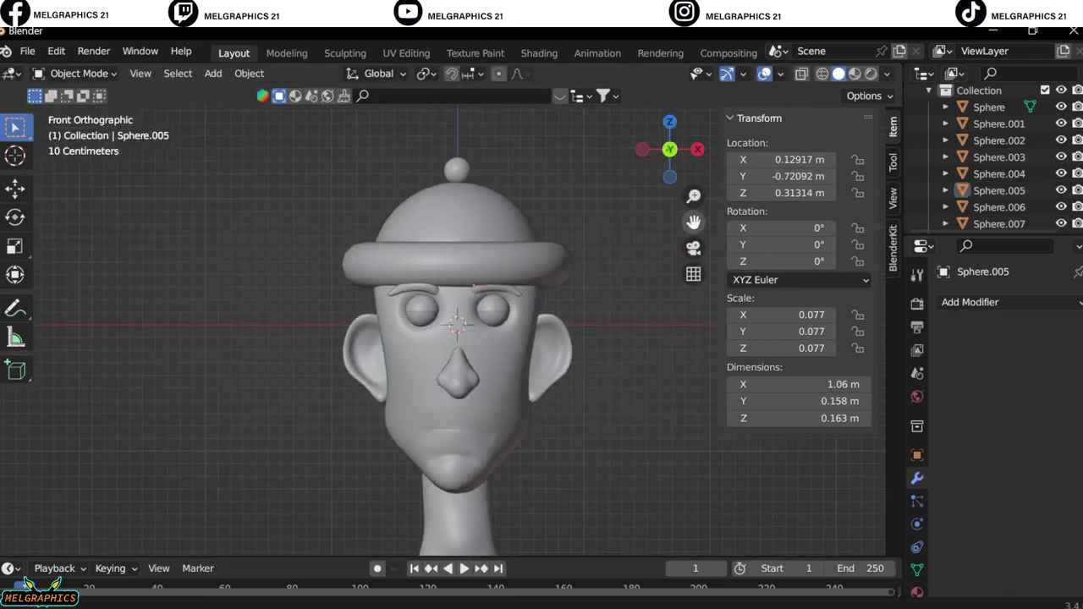
{"action": "scroll", "coordinate": [512, 249], "scroll_direction": "down", "scroll_amount": 1}
Cancel the stray neck move and select the head for a mode change.
{"action": "key", "text": "Escape"}
{"action": "key", "text": "h"}
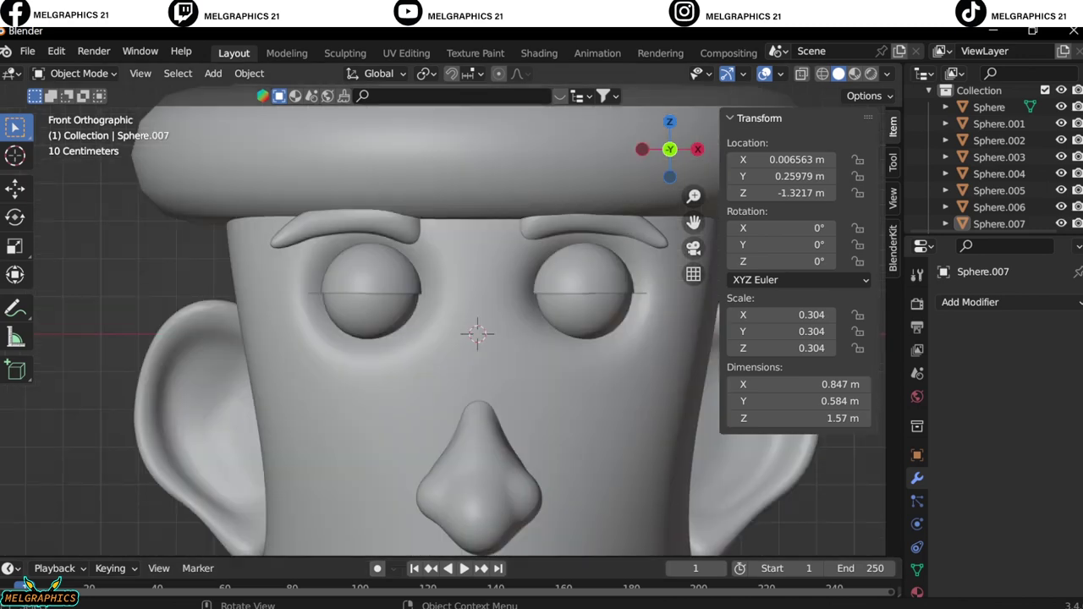
{"action": "scroll", "coordinate": [476, 332], "scroll_direction": "up", "scroll_amount": 6}
{"action": "scroll", "coordinate": [476, 332], "scroll_direction": "down", "scroll_amount": 3}
{"action": "left_click", "coordinate": [461, 397]}
{"action": "left_click", "coordinate": [76, 72]}
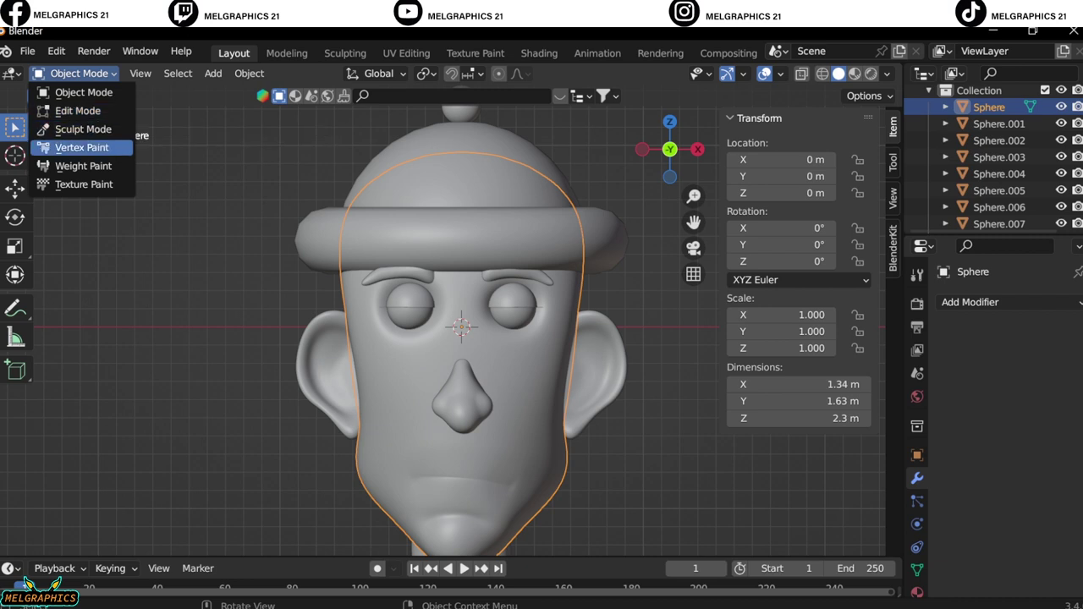
Switch the head to Vertex Paint and paint the face a skin tone with a 225 px brush.
{"action": "left_click", "coordinate": [82, 148]}
{"action": "left_click", "coordinate": [172, 96]}
{"action": "scroll", "coordinate": [503, 314], "scroll_direction": "down", "scroll_amount": 1}
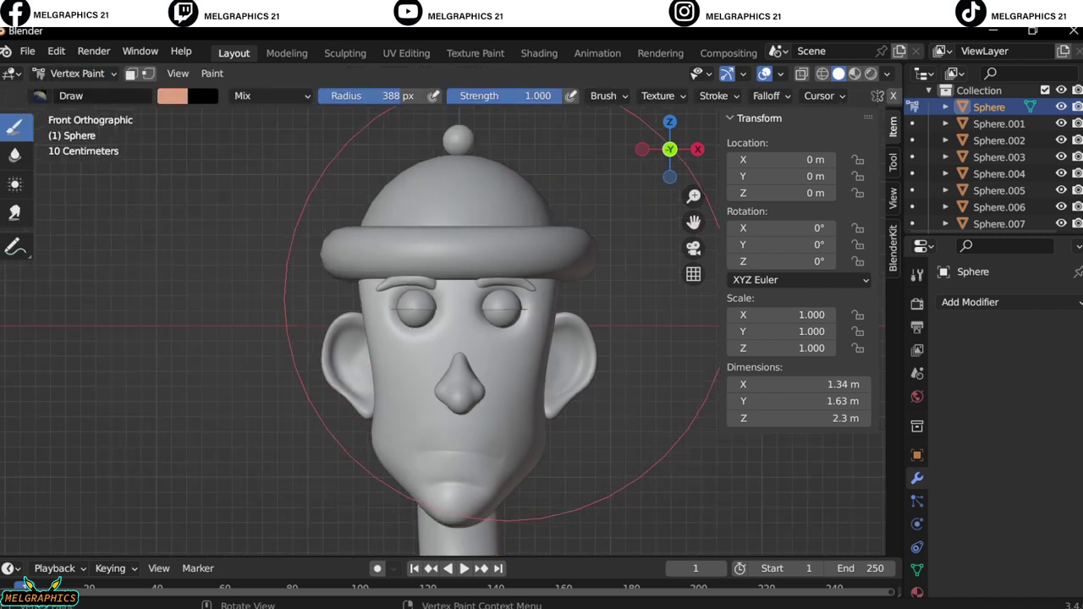
{"action": "left_click_drag", "start_coordinate": [440, 356], "coordinate": [495, 364]}
{"action": "scroll", "coordinate": [580, 423], "scroll_direction": "down", "scroll_amount": 2}
{"action": "middle_click_drag", "start_coordinate": [581, 423], "coordinate": [544, 271]}
{"action": "key", "text": "f"}
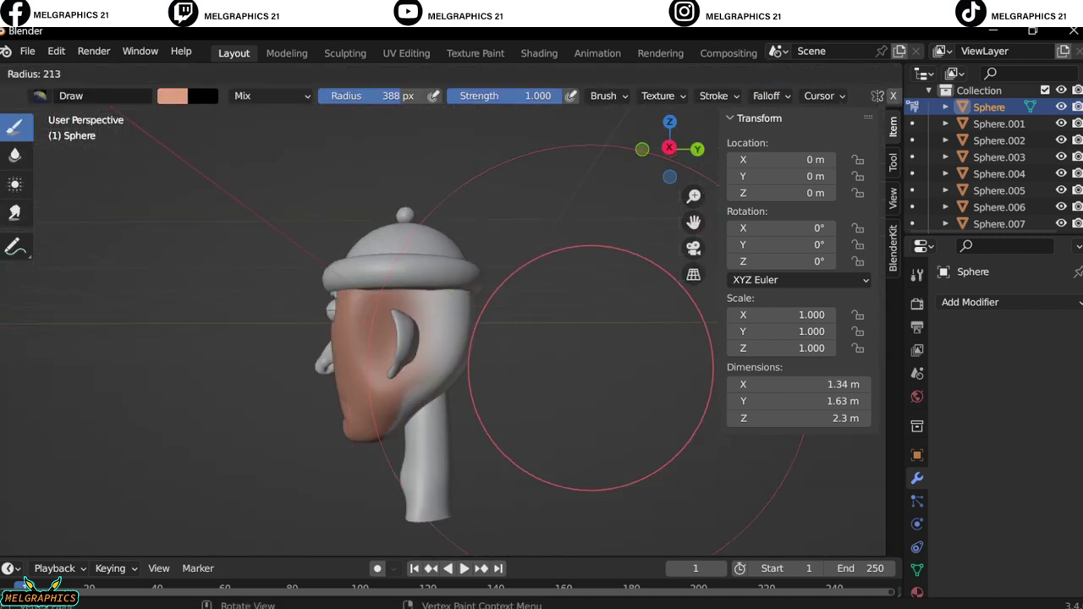
{"action": "left_click", "coordinate": [353, 387]}
{"action": "middle_click_drag", "start_coordinate": [353, 387], "coordinate": [424, 355]}
{"action": "key", "text": "1"}
{"action": "scroll", "coordinate": [423, 355], "scroll_direction": "up", "scroll_amount": 2}
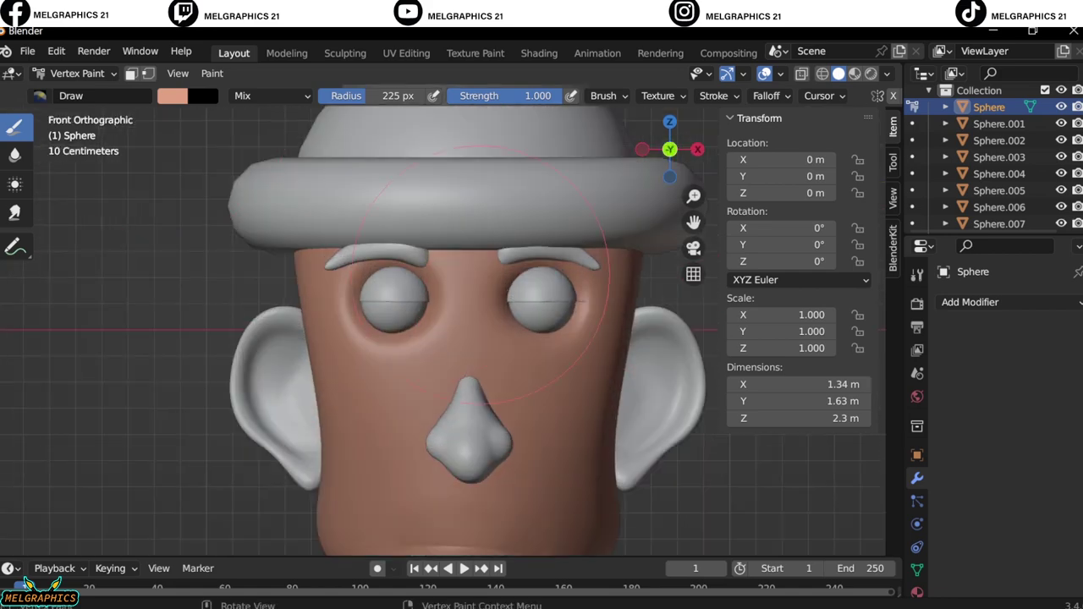
{"action": "scroll", "coordinate": [423, 356], "scroll_direction": "up", "scroll_amount": 2}
Go back to the Draw brush and shrink it to 13 px.
{"action": "left_click", "coordinate": [15, 213]}
{"action": "scroll", "coordinate": [474, 305], "scroll_direction": "up", "scroll_amount": 3}
{"action": "left_click", "coordinate": [172, 96]}
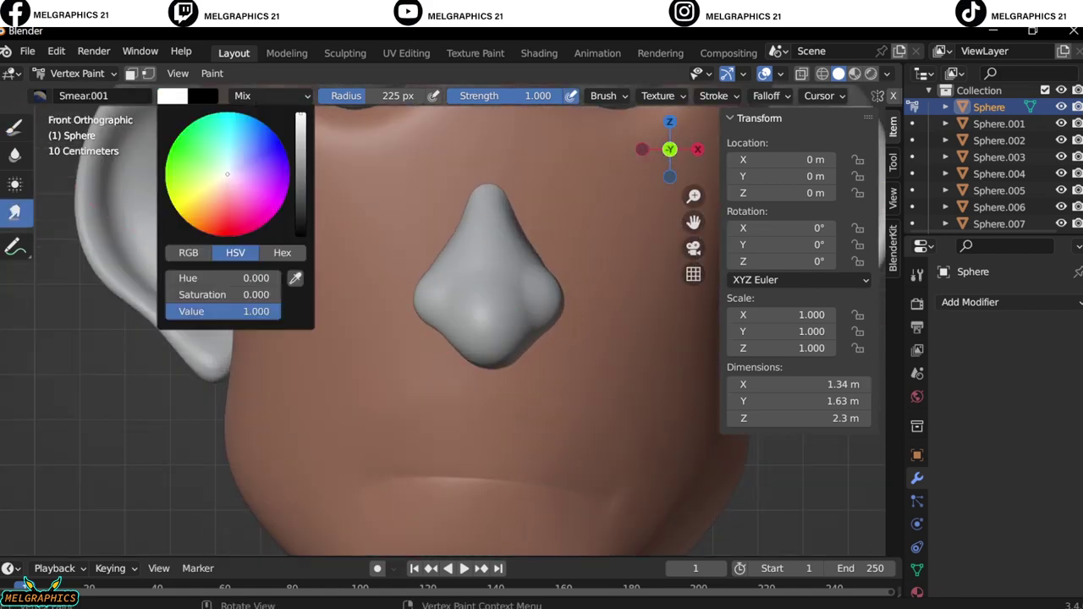
{"action": "left_click", "coordinate": [14, 126]}
{"action": "left_click", "coordinate": [171, 96]}
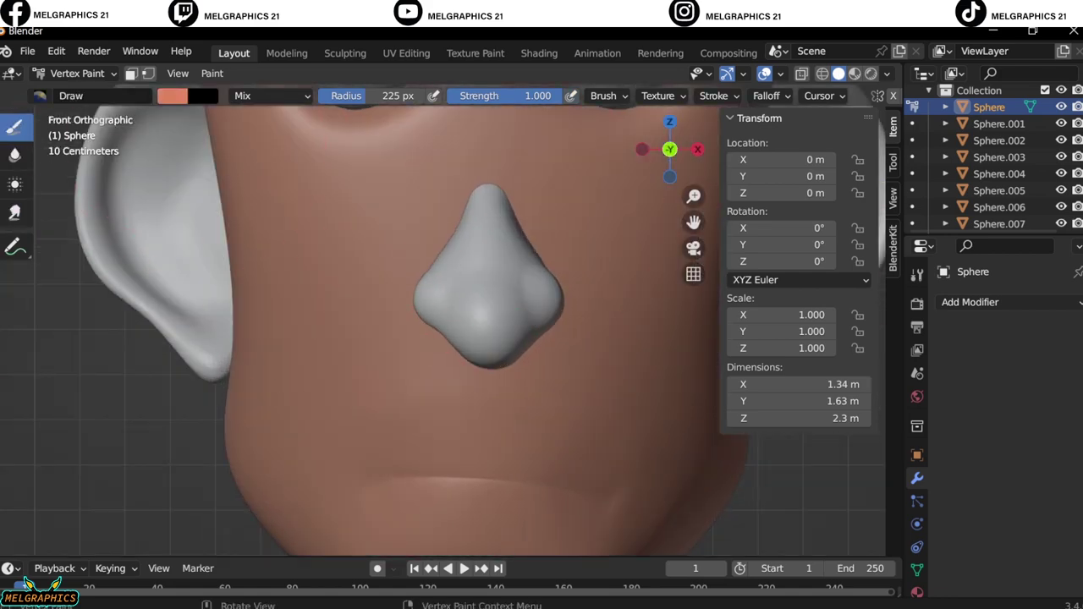
{"action": "scroll", "coordinate": [573, 370], "scroll_direction": "down", "scroll_amount": 2}
{"action": "scroll", "coordinate": [573, 369], "scroll_direction": "down", "scroll_amount": 2}
{"action": "key", "text": "f"}
{"action": "left_click", "coordinate": [584, 370]}
{"action": "scroll", "coordinate": [388, 449], "scroll_direction": "up", "scroll_amount": 2}
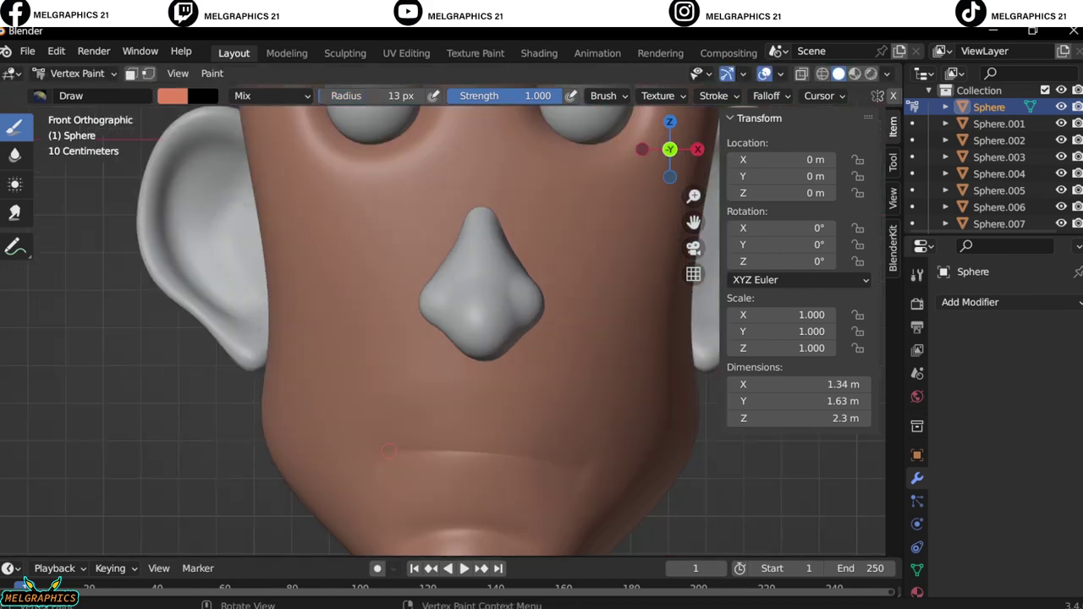
{"action": "scroll", "coordinate": [564, 452], "scroll_direction": "down", "scroll_amount": 3}
{"action": "scroll", "coordinate": [546, 517], "scroll_direction": "up", "scroll_amount": 3}
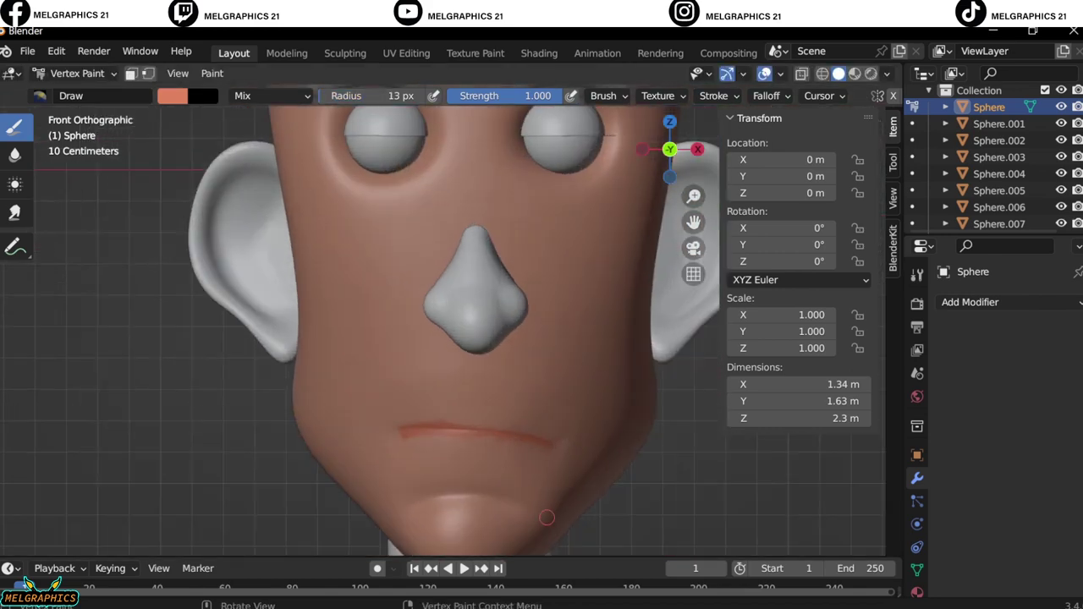
{"action": "scroll", "coordinate": [565, 518], "scroll_direction": "up", "scroll_amount": 2}
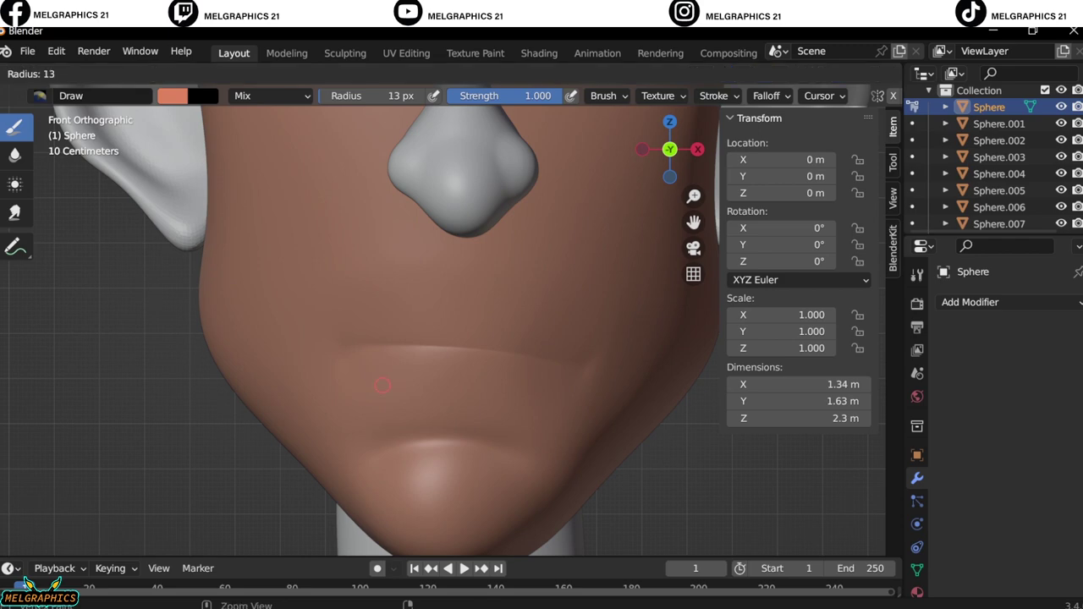
{"action": "scroll", "coordinate": [457, 338], "scroll_direction": "down", "scroll_amount": 3}
Fill in the remaining unpainted face areas, then view the head in Solid shading.
{"action": "mouse_move", "coordinate": [381, 423]}
{"action": "left_mouse_down"}
{"action": "mouse_move", "coordinate": [508, 381]}
{"action": "mouse_move", "coordinate": [423, 146]}
{"action": "mouse_move", "coordinate": [542, 279]}
{"action": "left_mouse_up"}
{"action": "mouse_move", "coordinate": [609, 355]}
{"action": "middle_mouse_down"}
{"action": "mouse_move", "coordinate": [521, 348]}
{"action": "mouse_move", "coordinate": [502, 422]}
{"action": "middle_mouse_up"}
{"action": "key", "text": "KP_1"}
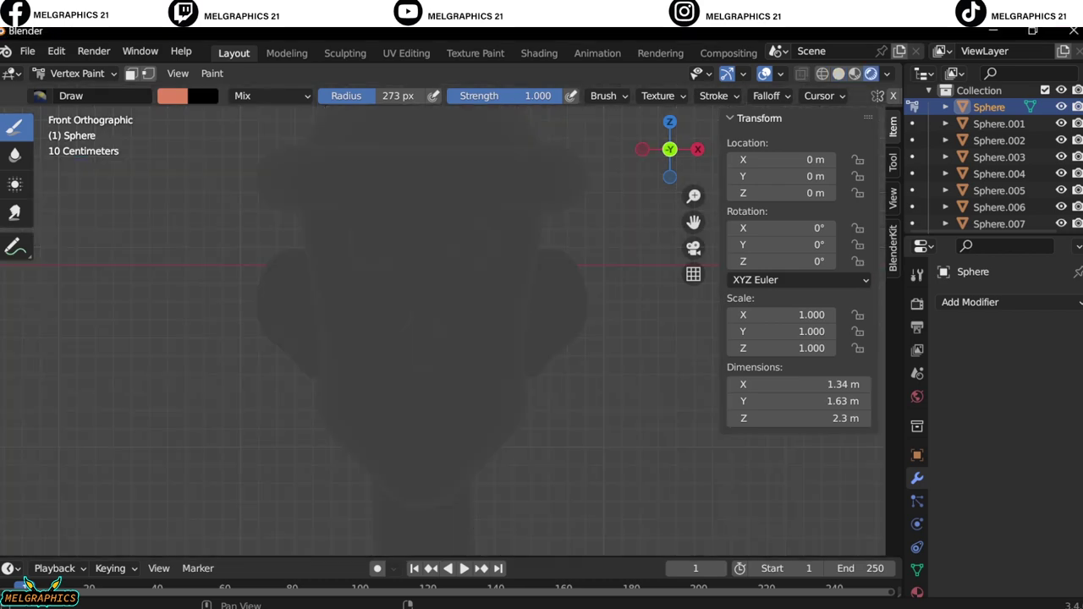
{"action": "left_click", "coordinate": [839, 74]}
{"action": "scroll", "coordinate": [567, 271], "scroll_direction": "up", "scroll_amount": 3}
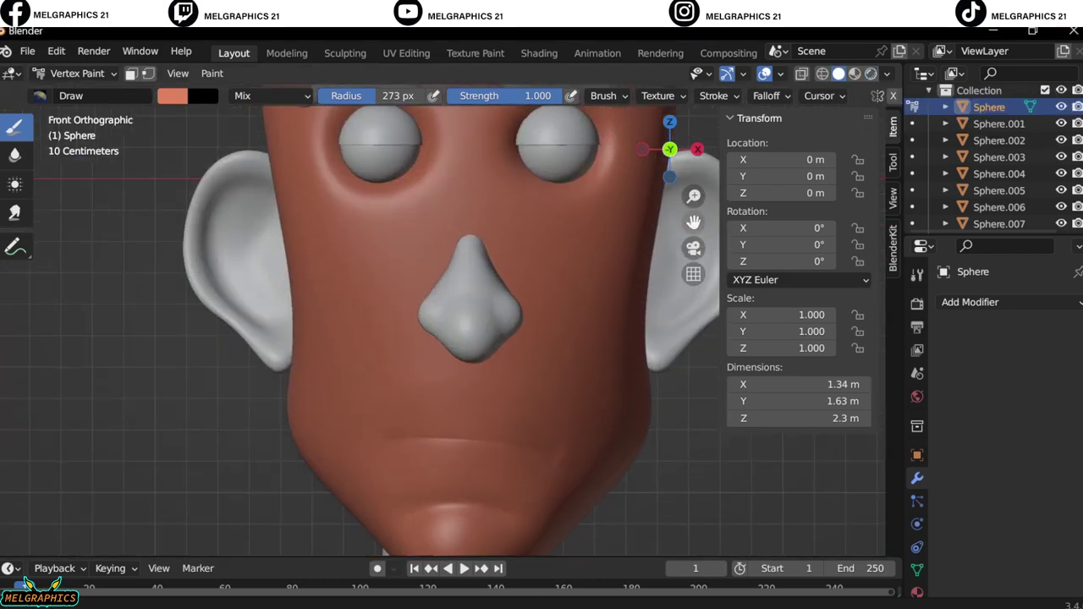
Paint the ears the reddish skin tone in Vertex Paint.
{"action": "left_click", "coordinate": [999, 173]}
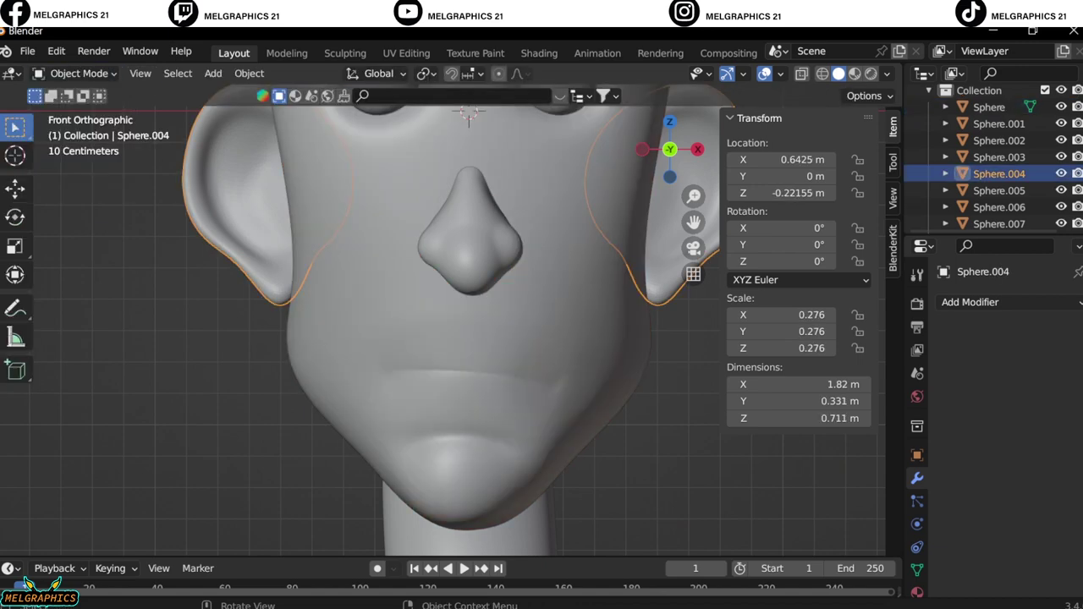
{"action": "key", "text": "ctrl+Tab"}
{"action": "scroll", "coordinate": [279, 258], "scroll_direction": "up", "scroll_amount": 2}
{"action": "middle_click_drag", "start_coordinate": [280, 258], "coordinate": [643, 338]}
{"action": "left_click_drag", "start_coordinate": [652, 229], "coordinate": [669, 474]}
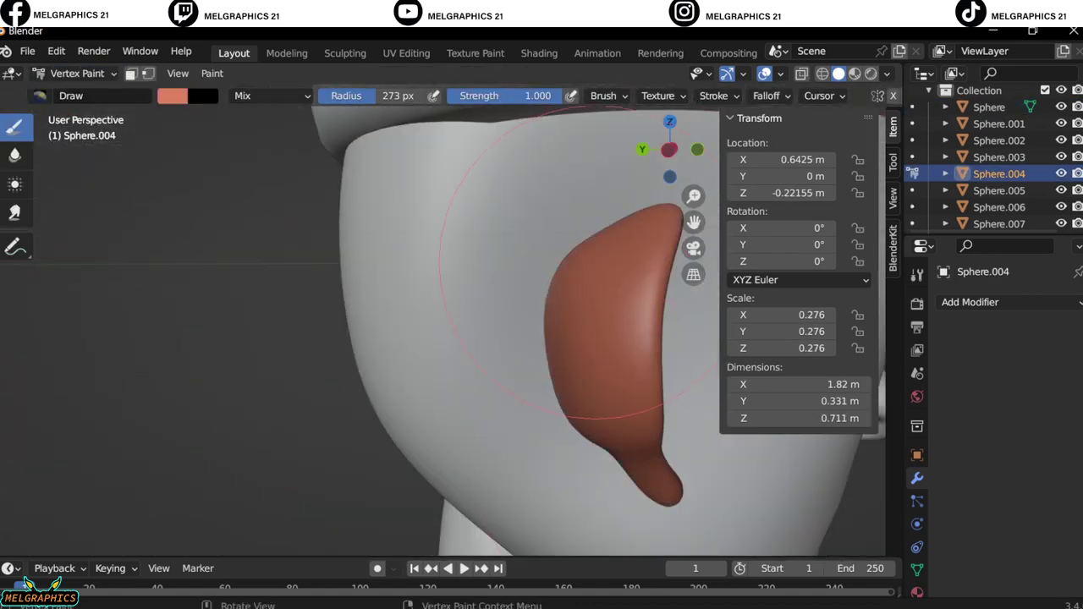
{"action": "key", "text": "KP_1"}
{"action": "middle_click_drag", "start_coordinate": [762, 474], "coordinate": [499, 390]}
{"action": "key", "text": "KP_1"}
{"action": "key", "text": "ctrl+Tab"}
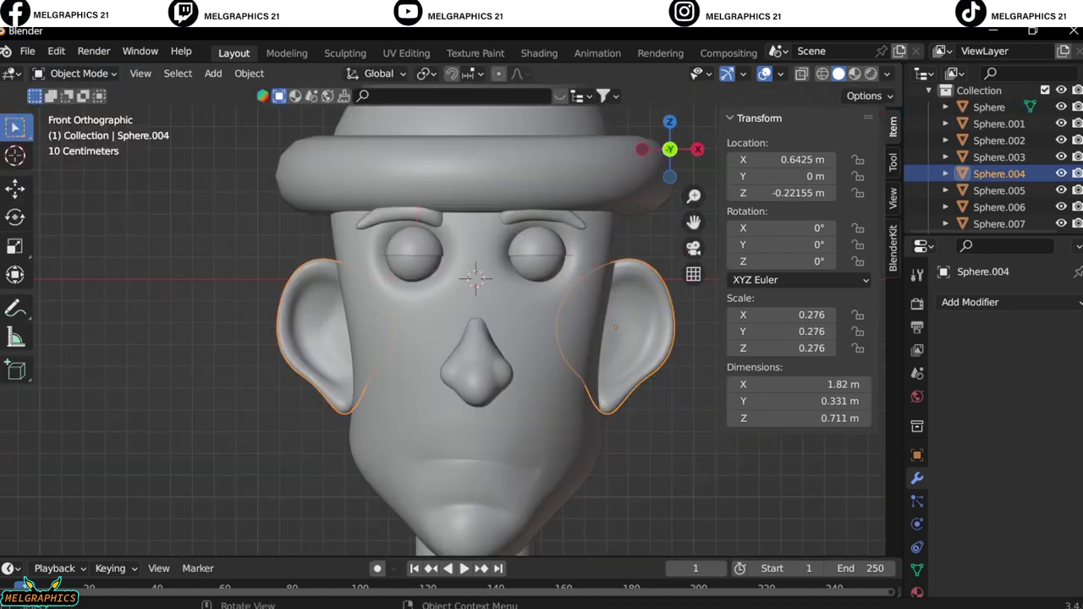
Paint the nose the same red skin tone and return to Object Mode.
{"action": "left_click", "coordinate": [999, 207]}
{"action": "left_click", "coordinate": [76, 72]}
{"action": "left_click", "coordinate": [84, 143]}
{"action": "left_click_drag", "start_coordinate": [474, 355], "coordinate": [460, 380]}
{"action": "left_click", "coordinate": [76, 72]}
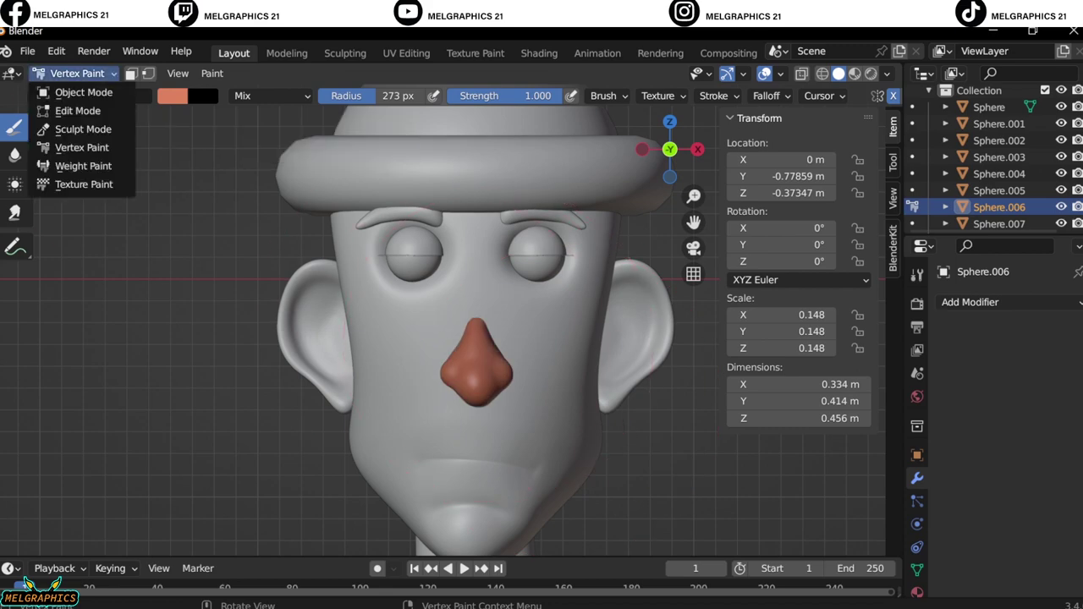
{"action": "left_click", "coordinate": [83, 92]}
Paint the upper halves of both eyelids red and return to Object Mode.
{"action": "left_click", "coordinate": [999, 124]}
{"action": "left_click", "coordinate": [76, 73]}
{"action": "left_click", "coordinate": [82, 128]}
{"action": "scroll", "coordinate": [474, 280], "scroll_direction": "up", "scroll_amount": 2}
{"action": "left_click", "coordinate": [71, 73]}
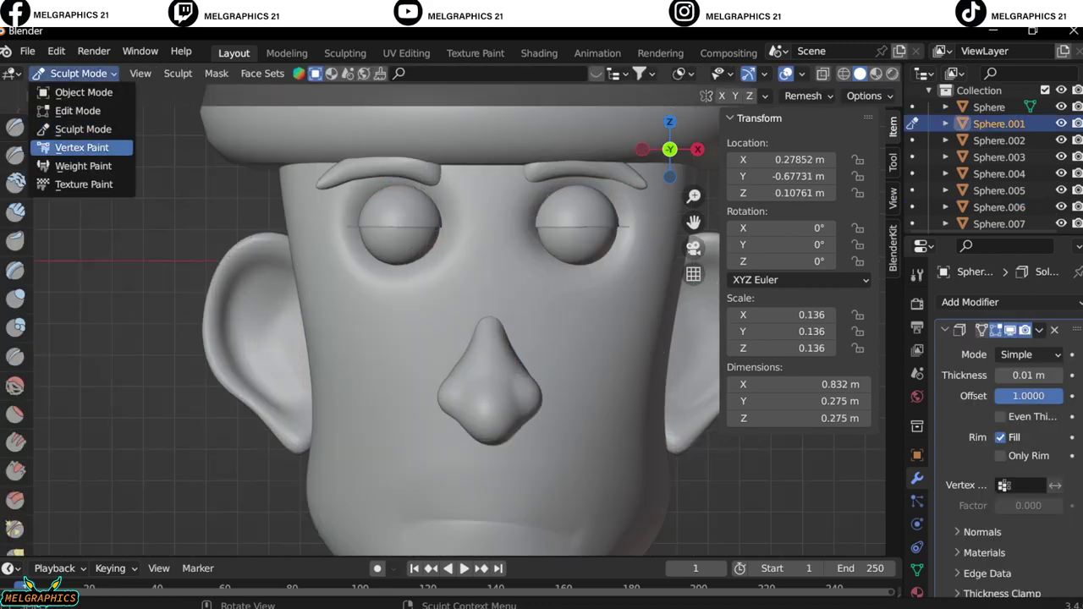
{"action": "left_click", "coordinate": [83, 148]}
{"action": "left_click_drag", "start_coordinate": [584, 195], "coordinate": [618, 204]}
{"action": "left_click_drag", "start_coordinate": [364, 199], "coordinate": [436, 203]}
{"action": "left_click", "coordinate": [77, 73]}
{"action": "left_click", "coordinate": [83, 92]}
Paint the neck the orange-red skin tone.
{"action": "scroll", "coordinate": [474, 279], "scroll_direction": "down", "scroll_amount": 3}
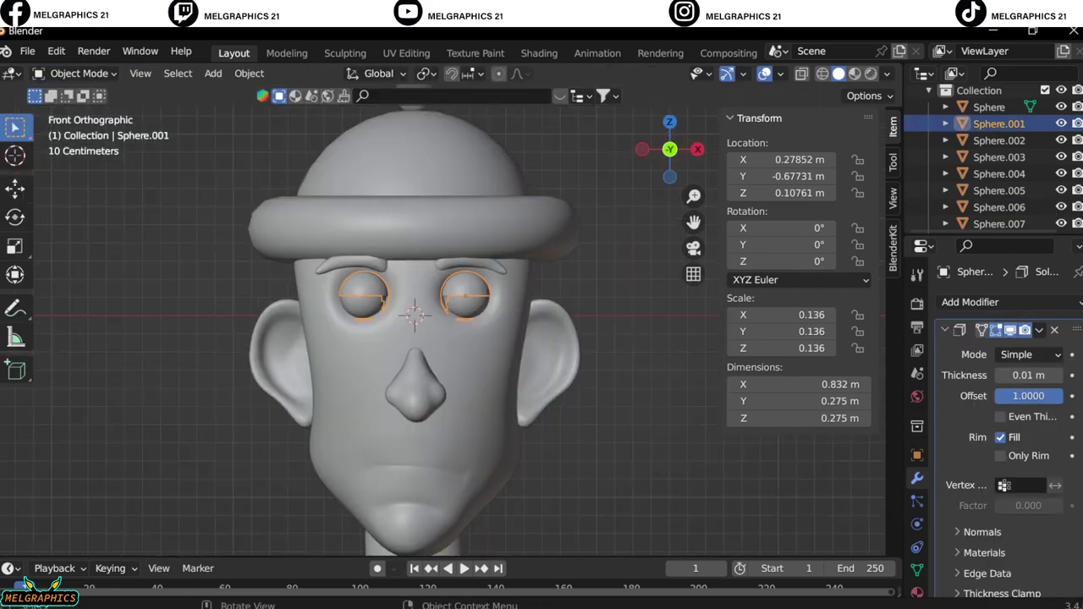
{"action": "left_click", "coordinate": [999, 224]}
{"action": "left_click", "coordinate": [76, 73]}
{"action": "left_click", "coordinate": [82, 148]}
{"action": "left_click_drag", "start_coordinate": [440, 364], "coordinate": [435, 525]}
{"action": "mouse_move", "coordinate": [435, 525]}
{"action": "middle_mouse_down"}
{"action": "mouse_move", "coordinate": [398, 519]}
{"action": "mouse_move", "coordinate": [448, 508]}
{"action": "mouse_move", "coordinate": [516, 464]}
{"action": "middle_mouse_up"}
{"action": "key", "text": "KP_1"}
Enter Edit Mode on the eyeballs and select the front pole of an eye.
{"action": "left_click", "coordinate": [76, 73]}
{"action": "left_click", "coordinate": [83, 93]}
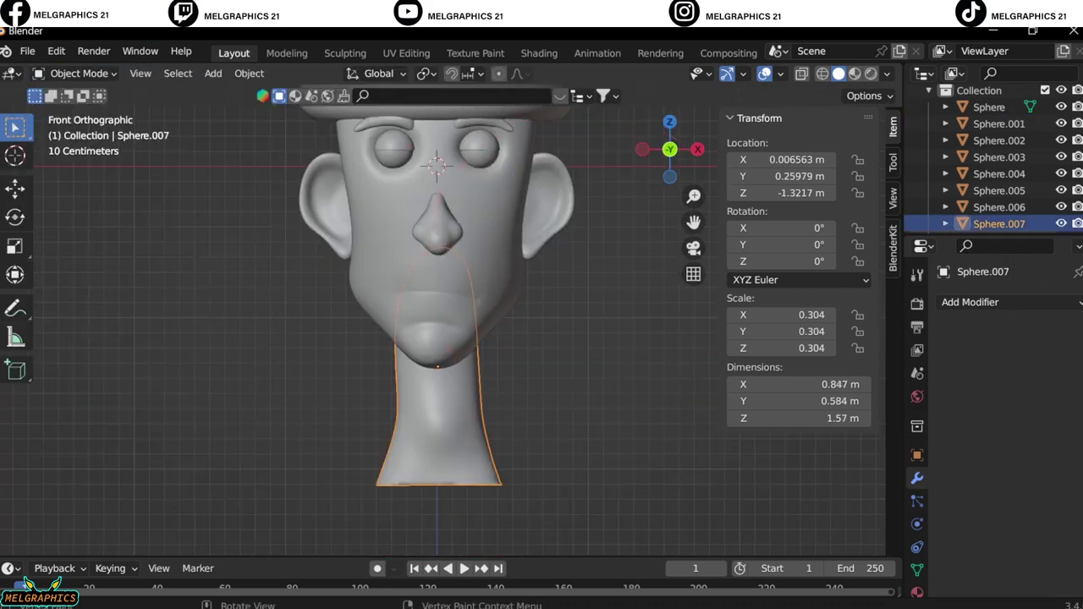
{"action": "scroll", "coordinate": [389, 262], "scroll_direction": "up", "scroll_amount": 5}
{"action": "left_click", "coordinate": [999, 141]}
{"action": "key", "text": "Tab"}
{"action": "scroll", "coordinate": [520, 254], "scroll_direction": "up", "scroll_amount": 3}
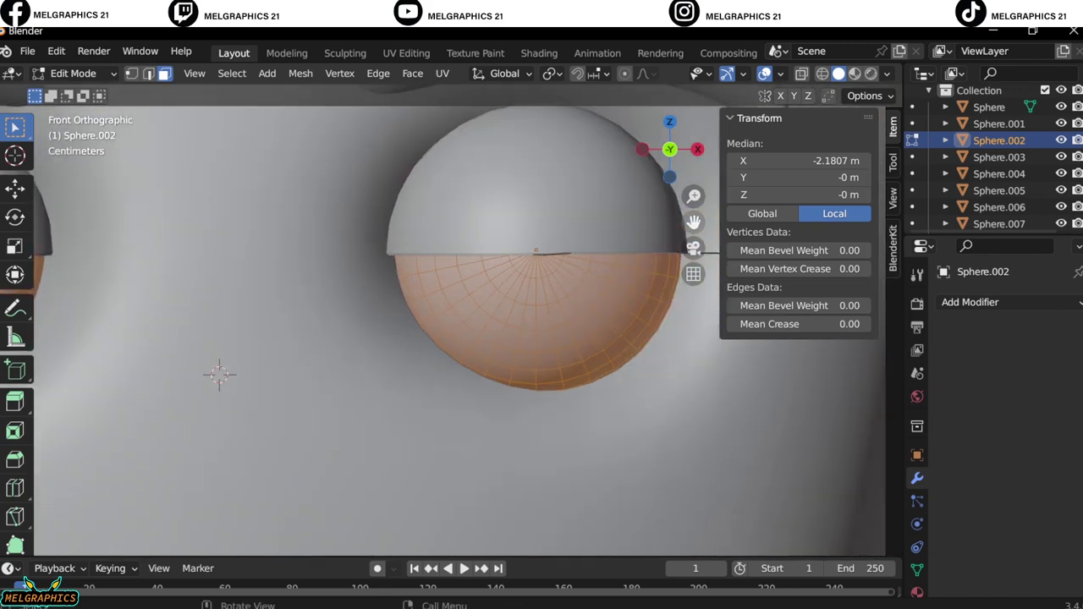
{"action": "left_click", "coordinate": [520, 249]}
{"action": "middle_click_drag", "start_coordinate": [339, 338], "coordinate": [628, 387], "text": "shift"}
{"action": "mouse_move", "coordinate": [508, 338]}
{"action": "middle_mouse_down", "text": "shift"}
{"action": "mouse_move", "coordinate": [279, 326]}
{"action": "mouse_move", "coordinate": [542, 334]}
{"action": "middle_mouse_up", "text": "shift"}
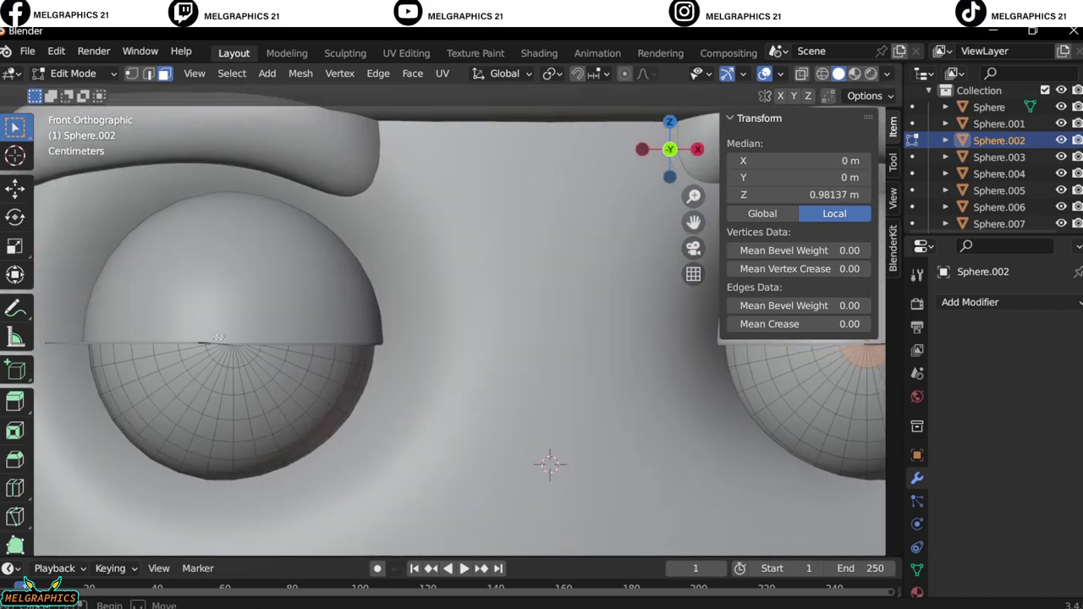
Circle-select the pupil faces, separate them into a new object, and exit Edit Mode.
{"action": "right_click", "coordinate": [195, 350]}
{"action": "key", "text": "Escape"}
{"action": "left_click", "coordinate": [232, 338]}
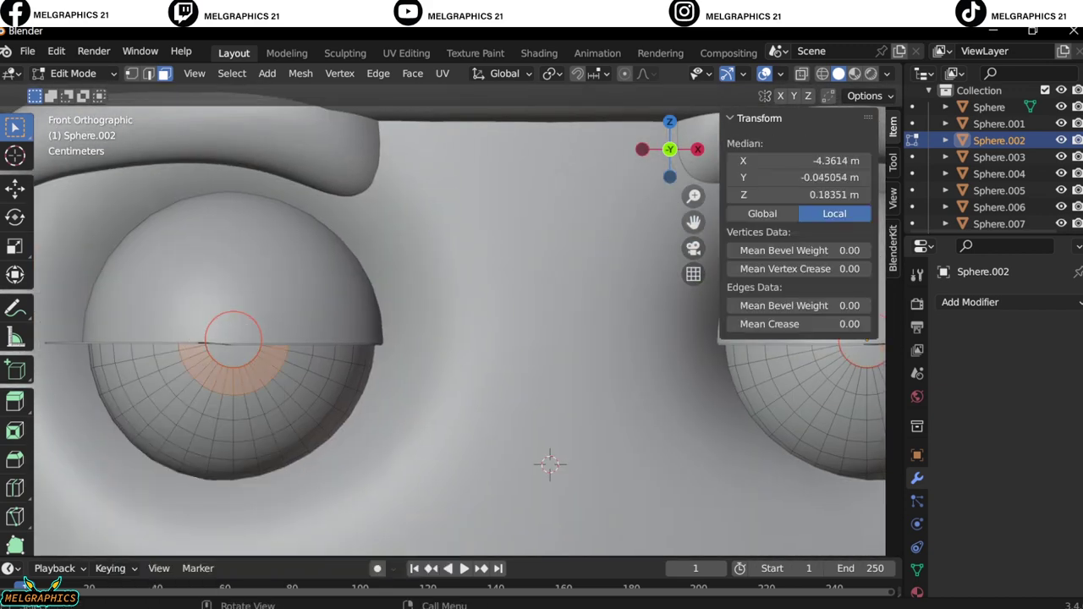
{"action": "middle_click_drag", "start_coordinate": [233, 339], "coordinate": [507, 358], "text": "shift"}
{"action": "right_click", "coordinate": [533, 398]}
{"action": "key", "text": "Escape"}
{"action": "scroll", "coordinate": [339, 390], "scroll_direction": "down", "scroll_amount": 3}
{"action": "key", "text": "Tab"}
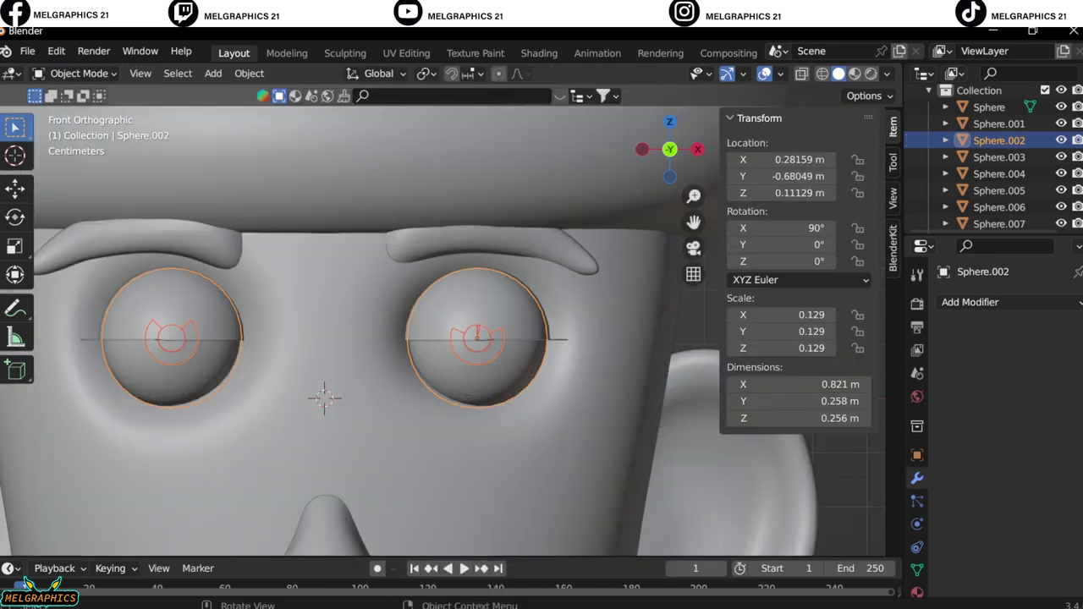
Put the eyebrows into Vertex Paint mode.
{"action": "left_click", "coordinate": [79, 72]}
{"action": "left_click", "coordinate": [84, 145]}
{"action": "key", "text": "ctrl+z"}
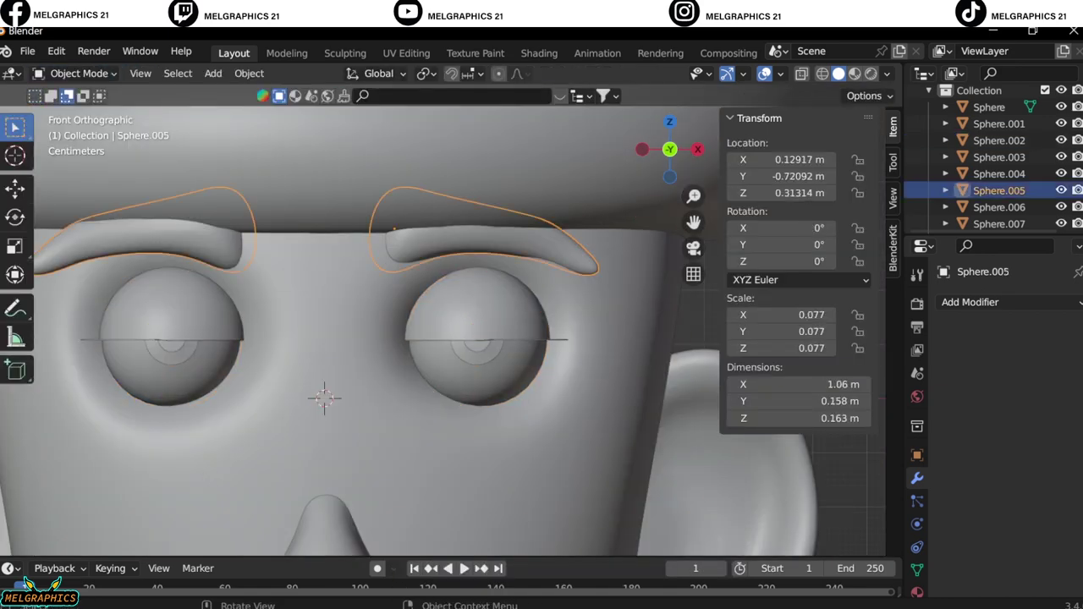
{"action": "left_click", "coordinate": [79, 72]}
{"action": "left_click", "coordinate": [85, 145]}
Paint the right eyebrow brown, then vertex-paint the pupils object black.
{"action": "left_click", "coordinate": [172, 95]}
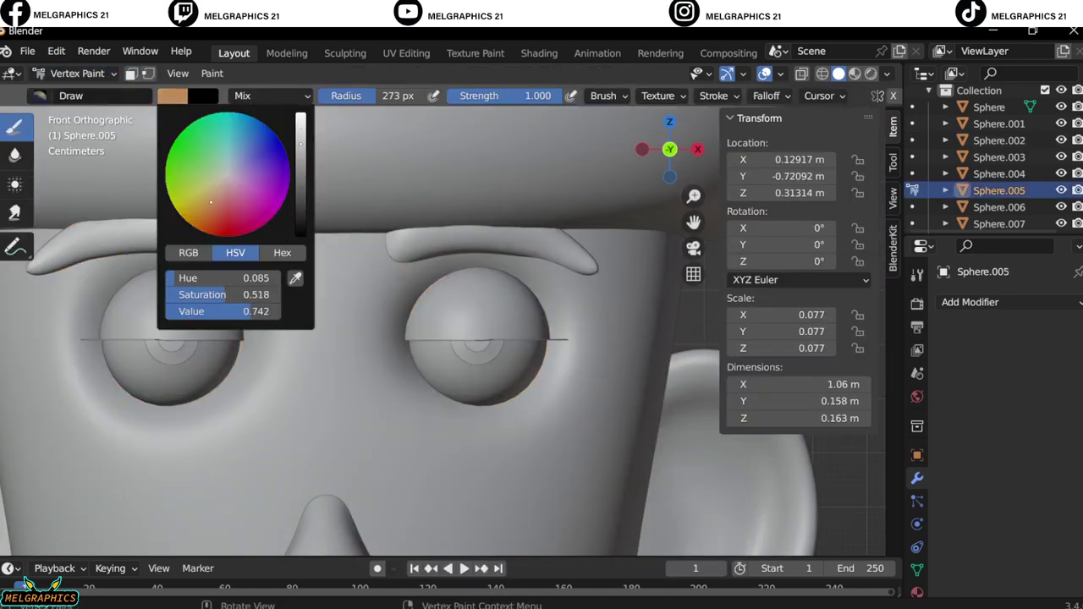
{"action": "left_click", "coordinate": [475, 280]}
{"action": "left_click", "coordinate": [79, 73]}
{"action": "left_click", "coordinate": [85, 93]}
{"action": "left_click", "coordinate": [525, 339]}
{"action": "left_click", "coordinate": [78, 72]}
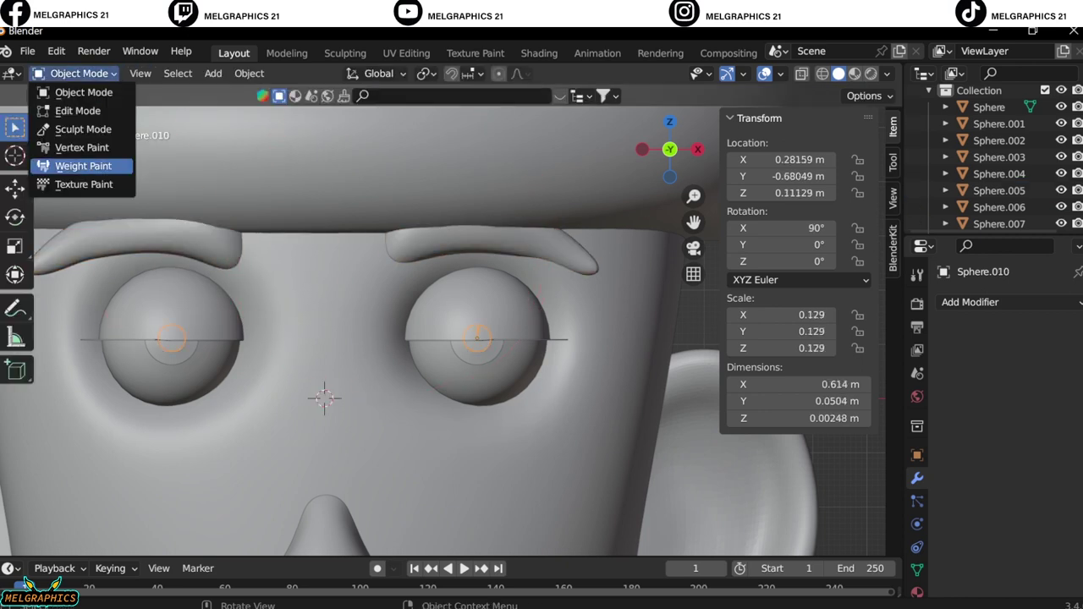
{"action": "left_click", "coordinate": [85, 145]}
{"action": "left_click", "coordinate": [171, 95]}
{"action": "left_click_drag", "start_coordinate": [254, 312], "coordinate": [169, 311]}
{"action": "left_click", "coordinate": [171, 345]}
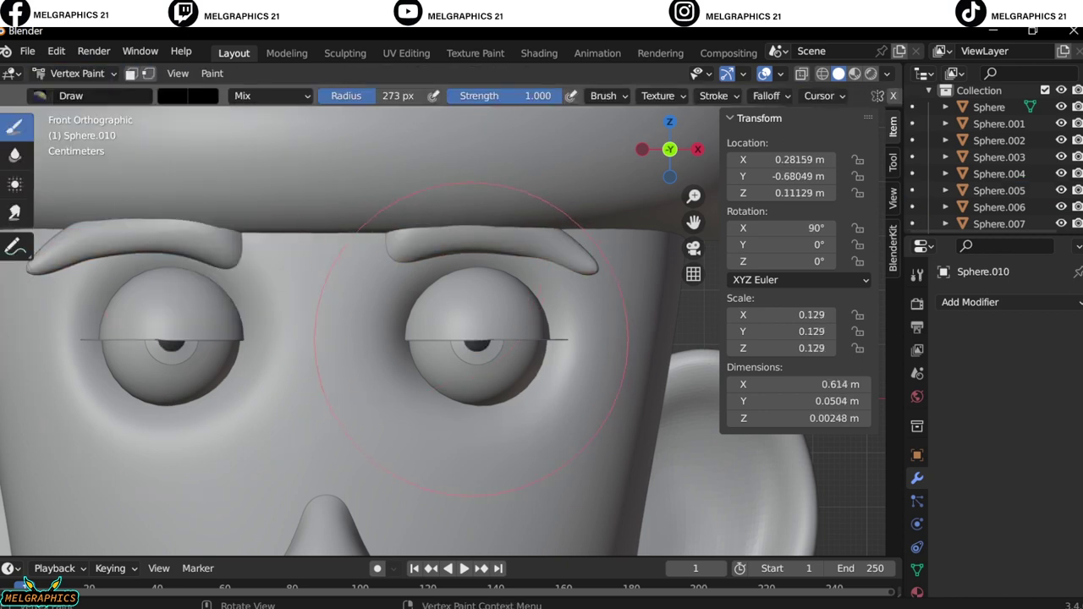
Vertex-paint the irises object cyan.
{"action": "left_click", "coordinate": [79, 73]}
{"action": "left_click", "coordinate": [83, 92]}
{"action": "left_click", "coordinate": [170, 313]}
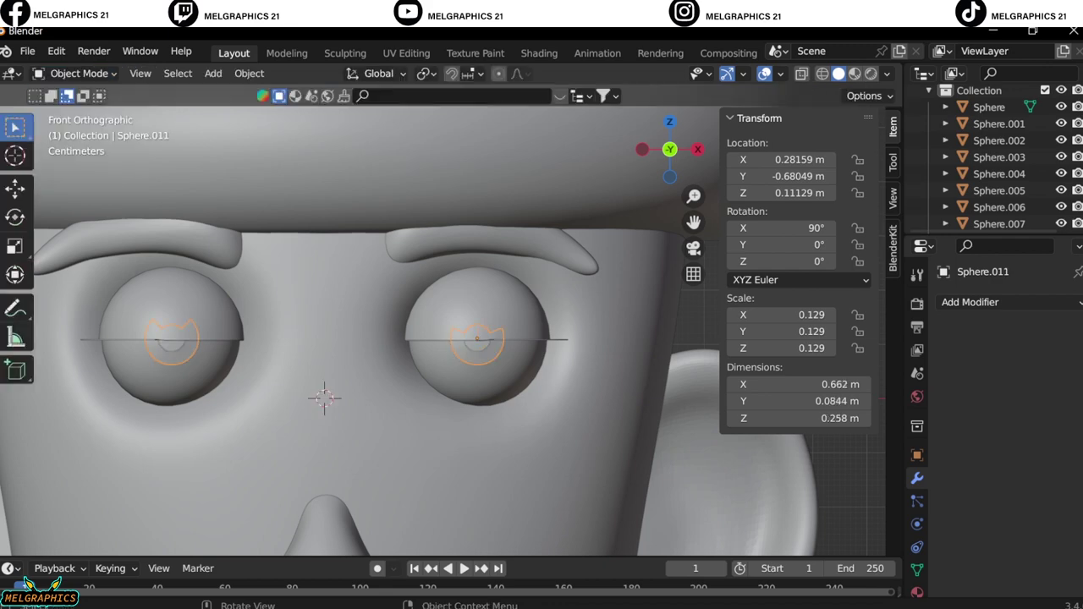
{"action": "left_click", "coordinate": [79, 72]}
{"action": "left_click", "coordinate": [83, 147]}
{"action": "left_click", "coordinate": [172, 96]}
{"action": "left_click", "coordinate": [239, 136]}
{"action": "left_click", "coordinate": [476, 349]}
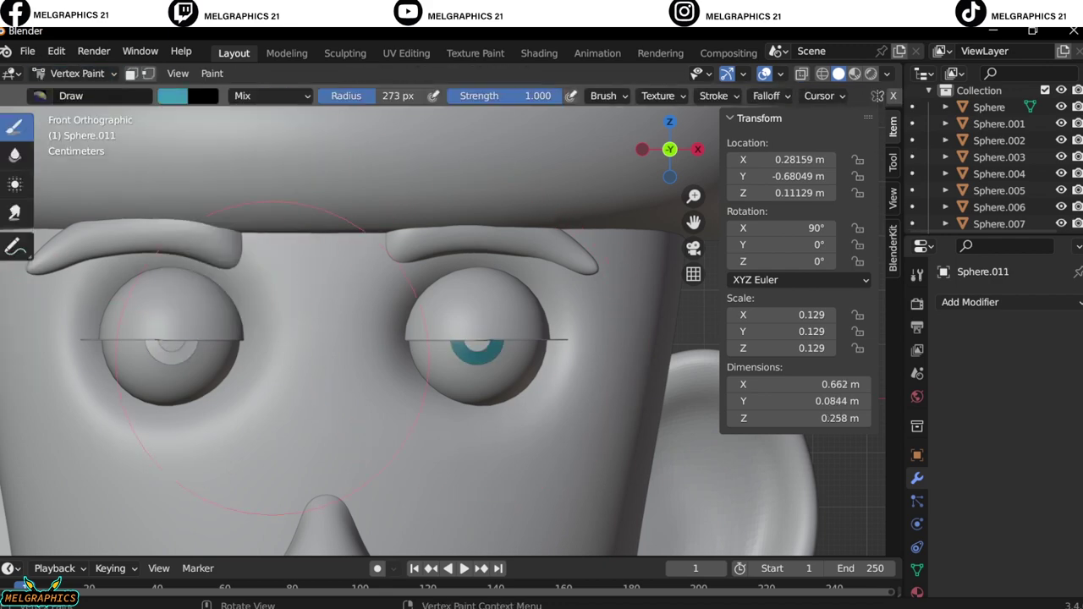
Fill the cap brim torus with green using Shift+K in Vertex Paint.
{"action": "left_click", "coordinate": [171, 349]}
{"action": "left_click", "coordinate": [79, 73]}
{"action": "left_click", "coordinate": [83, 93]}
{"action": "left_click", "coordinate": [79, 73]}
{"action": "left_click", "coordinate": [83, 148]}
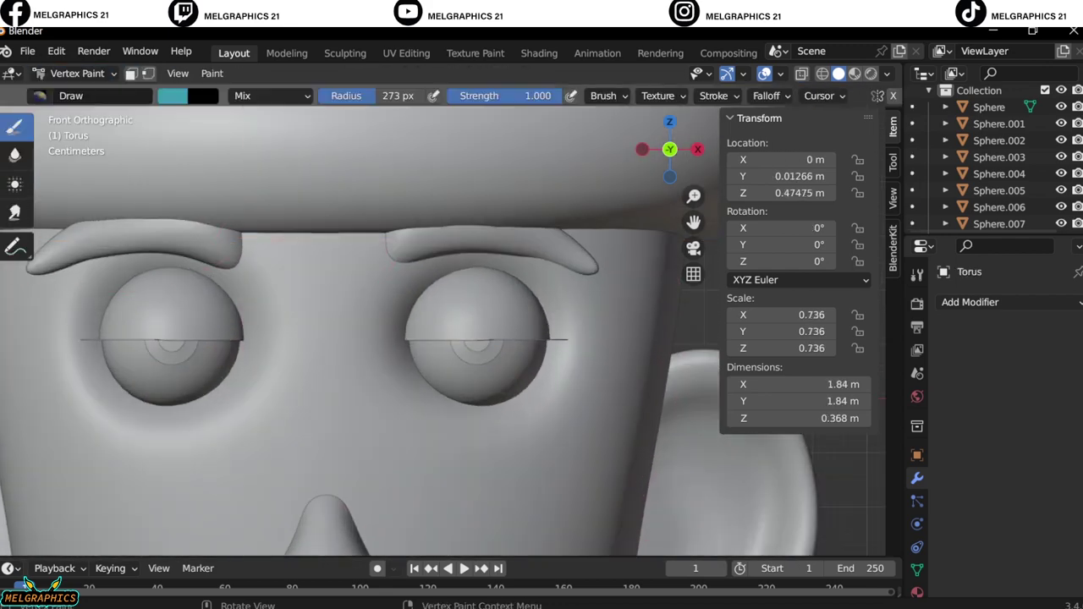
{"action": "scroll", "coordinate": [373, 338], "scroll_direction": "down", "scroll_amount": 3}
{"action": "key", "text": "shift+k"}
{"action": "scroll", "coordinate": [372, 338], "scroll_direction": "up", "scroll_amount": 2}
Refill the brim torus with a lighter olive green.
{"action": "mouse_move", "coordinate": [373, 338]}
{"action": "middle_mouse_down"}
{"action": "mouse_move", "coordinate": [254, 259]}
{"action": "mouse_move", "coordinate": [592, 290]}
{"action": "middle_mouse_up"}
{"action": "left_click", "coordinate": [172, 96]}
{"action": "key", "text": "shift+k"}
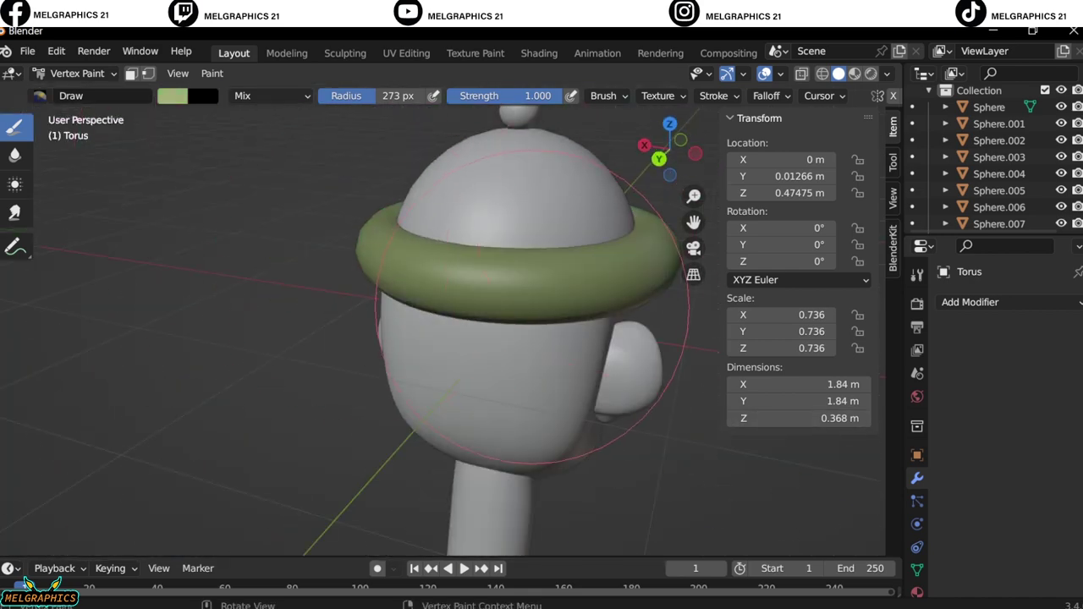
{"action": "key", "text": "KP_1"}
{"action": "scroll", "coordinate": [639, 332], "scroll_direction": "up", "scroll_amount": 2}
Select the cap dome and fill it with a saturated teal in Vertex Paint.
{"action": "key", "text": "ctrl+Tab"}
{"action": "left_click", "coordinate": [364, 195]}
{"action": "left_click", "coordinate": [79, 72]}
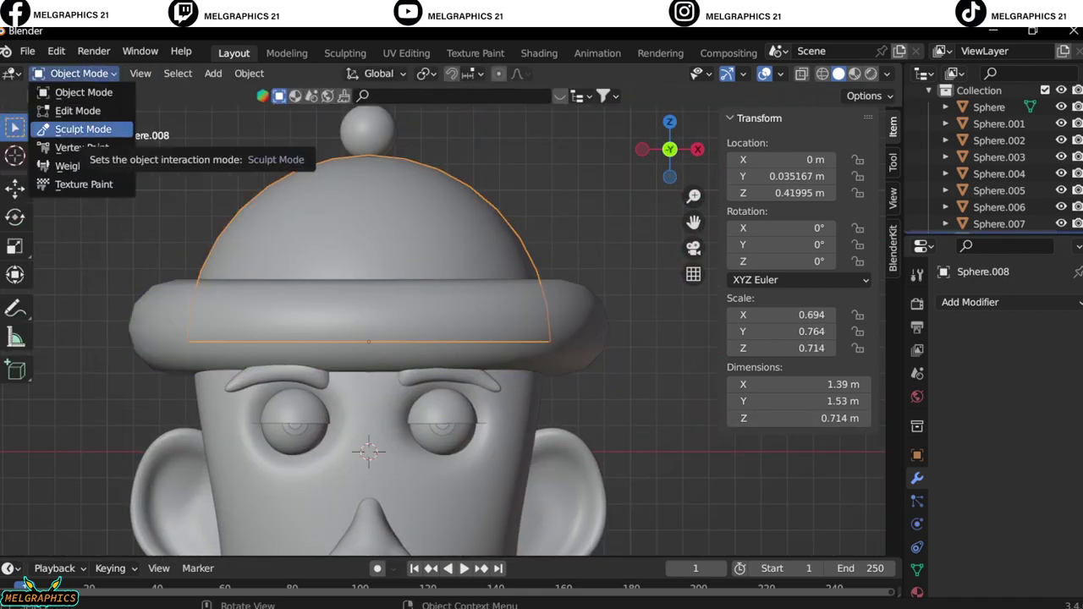
{"action": "left_click", "coordinate": [83, 148]}
{"action": "left_click", "coordinate": [172, 95]}
{"action": "left_click_drag", "start_coordinate": [234, 127], "coordinate": [223, 113]}
{"action": "key", "text": "shift+k"}
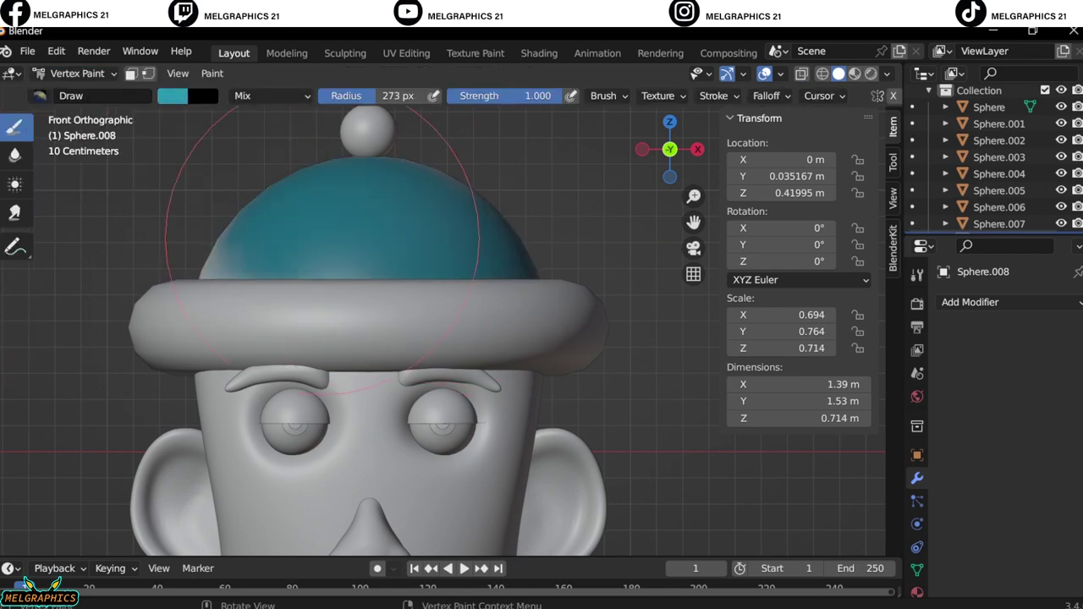
{"action": "middle_click_drag", "start_coordinate": [372, 338], "coordinate": [559, 321]}
{"action": "left_click", "coordinate": [172, 96]}
{"action": "key", "text": "shift+k"}
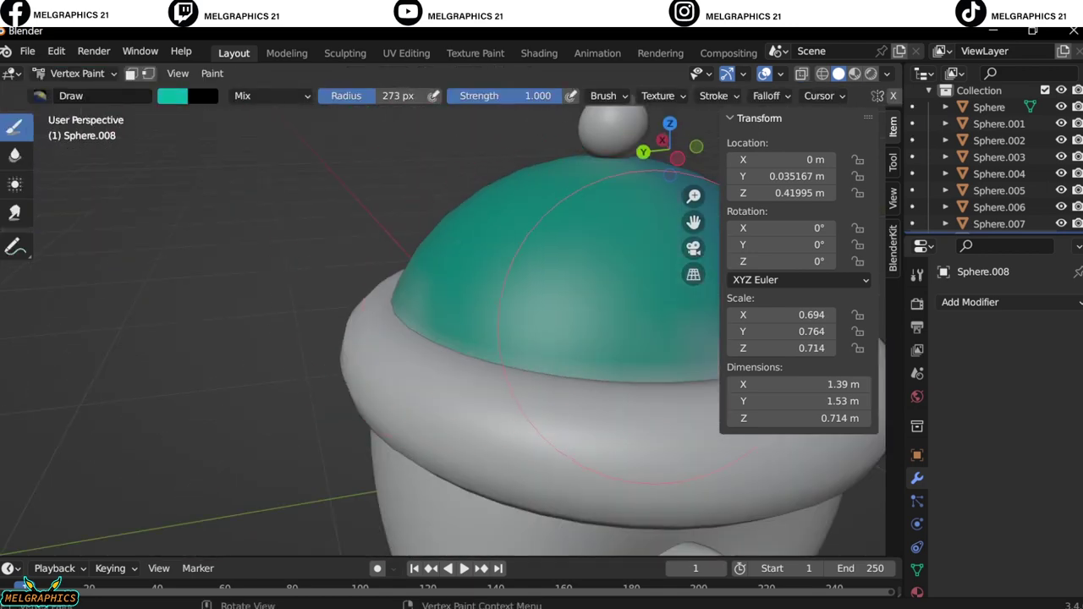
{"action": "key", "text": "KP_1"}
{"action": "key", "text": "ctrl+Tab"}
{"action": "scroll", "coordinate": [368, 339], "scroll_direction": "up", "scroll_amount": 2}
Fill the ball on top of the cap with the same teal.
{"action": "left_click", "coordinate": [368, 131]}
{"action": "left_click", "coordinate": [79, 72]}
{"action": "left_click", "coordinate": [82, 148]}
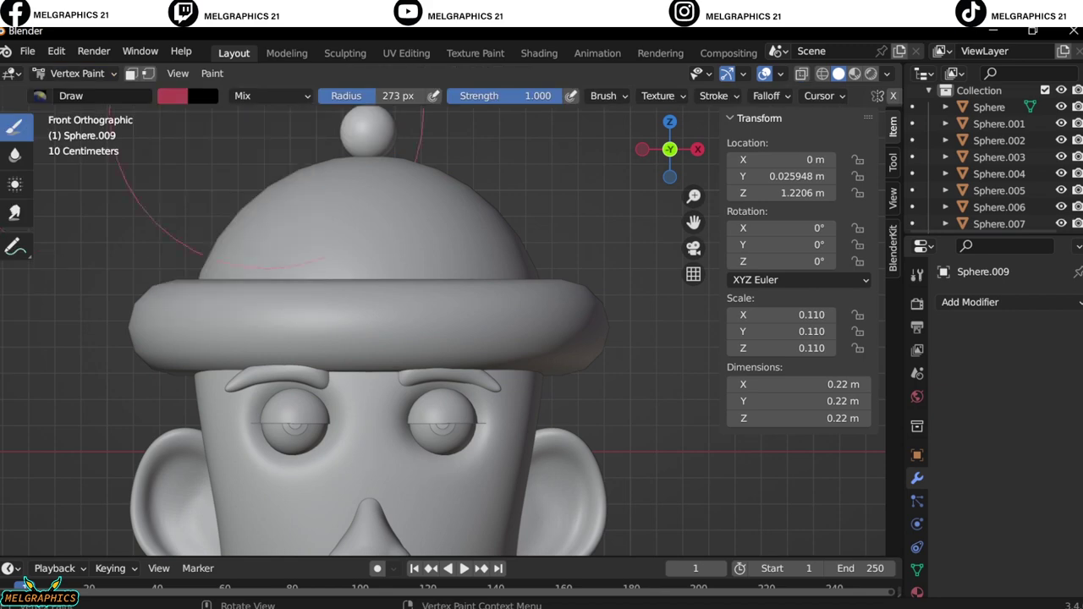
{"action": "key", "text": "ctrl+Tab"}
{"action": "left_click", "coordinate": [78, 73]}
{"action": "left_click", "coordinate": [82, 148]}
{"action": "left_click", "coordinate": [172, 96]}
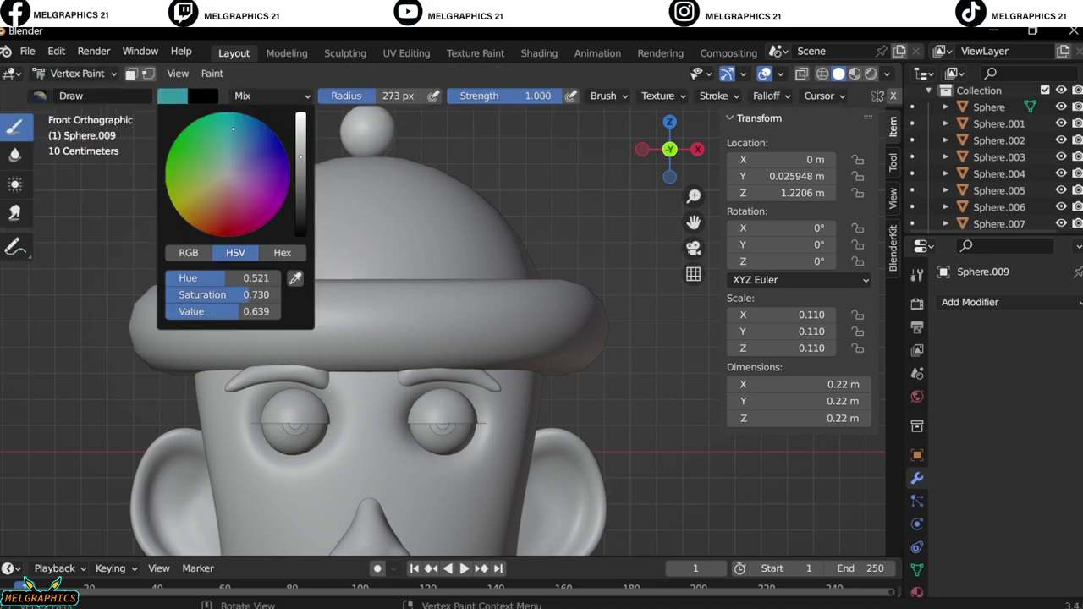
{"action": "key", "text": "shift+k"}
{"action": "middle_click_drag", "start_coordinate": [372, 339], "coordinate": [440, 321]}
{"action": "key", "text": "KP_1"}
{"action": "scroll", "coordinate": [364, 338], "scroll_direction": "down", "scroll_amount": 3}
Save the scene under the new name 'day21'.
{"action": "left_click", "coordinate": [27, 51]}
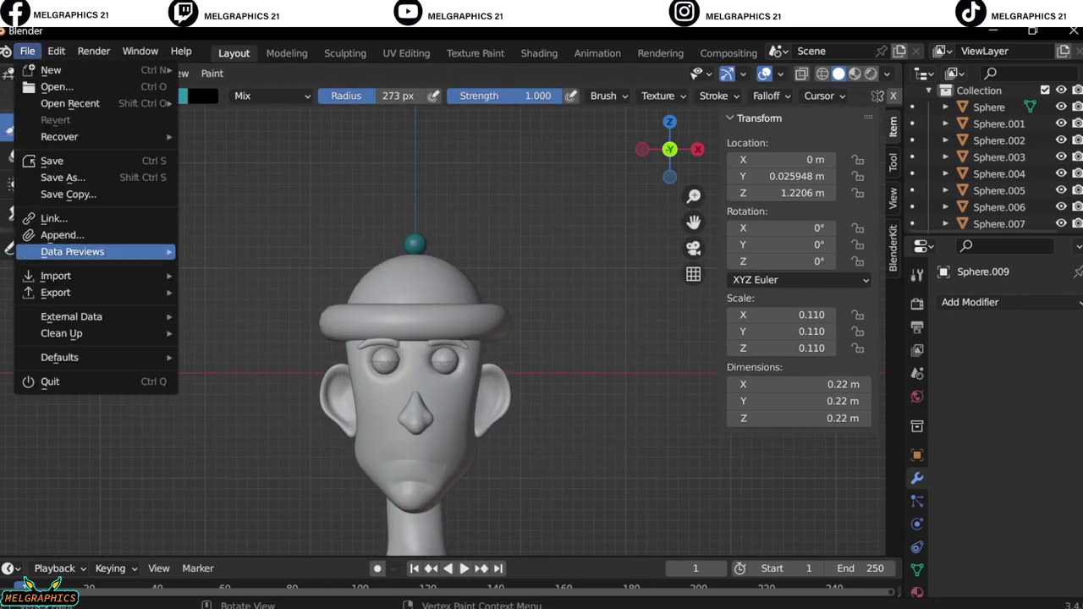
{"action": "left_click", "coordinate": [48, 176]}
{"action": "left_click", "coordinate": [338, 565]}
{"action": "type", "text": "day21"}
{"action": "key", "text": "Return"}
Select the nose object and put it in Vertex Paint mode.
{"action": "left_click", "coordinate": [77, 73]}
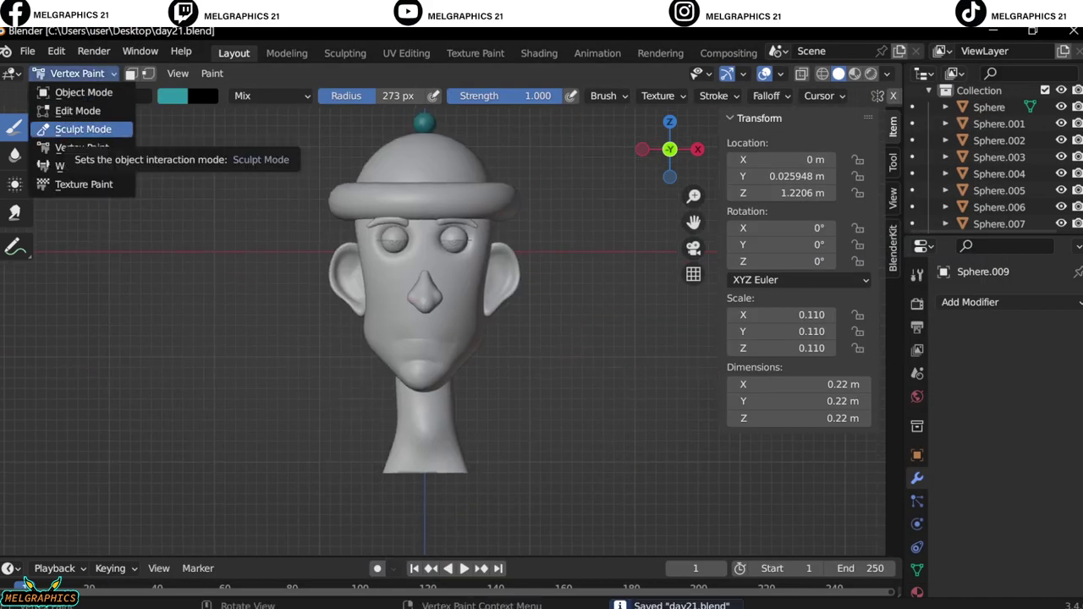
{"action": "left_click", "coordinate": [83, 93]}
{"action": "left_click", "coordinate": [77, 73]}
{"action": "left_click", "coordinate": [82, 147]}
{"action": "scroll", "coordinate": [423, 296], "scroll_direction": "up", "scroll_amount": 5}
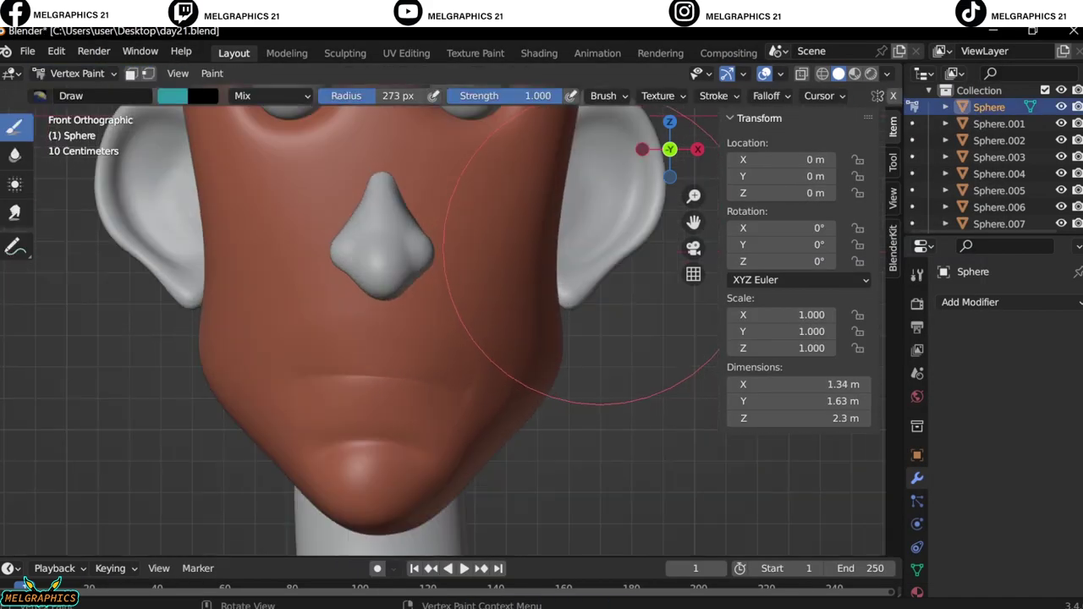
{"action": "left_click", "coordinate": [77, 73]}
{"action": "left_click", "coordinate": [83, 92]}
{"action": "left_click", "coordinate": [83, 129]}
{"action": "left_click", "coordinate": [77, 73]}
{"action": "left_click", "coordinate": [82, 148]}
Darken the brush to a deeper red and shade the underside of the nose.
{"action": "left_click", "coordinate": [172, 96]}
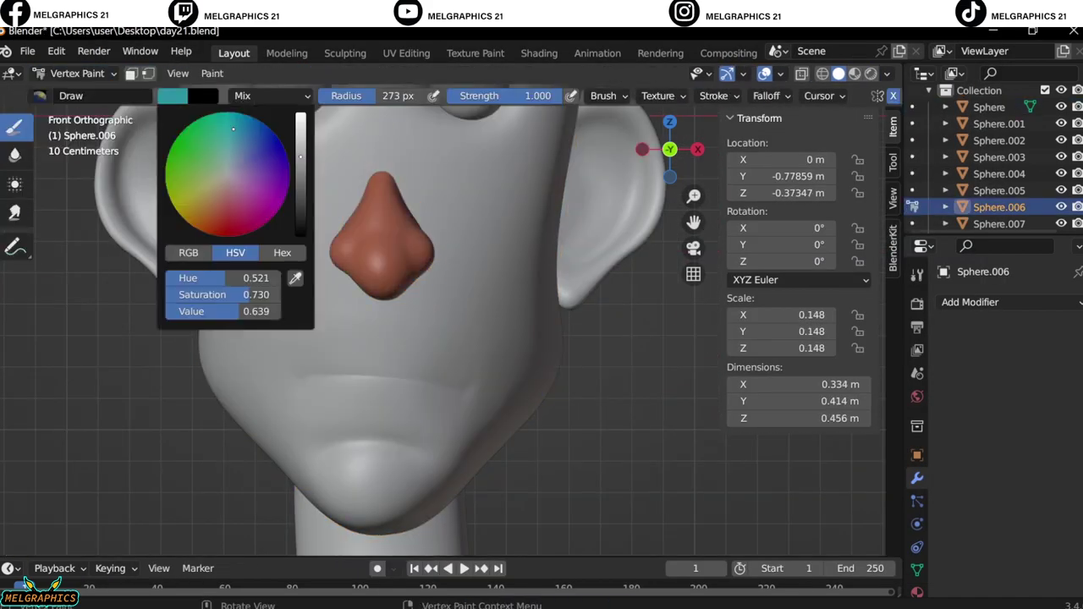
{"action": "left_click_drag", "start_coordinate": [254, 312], "coordinate": [220, 311]}
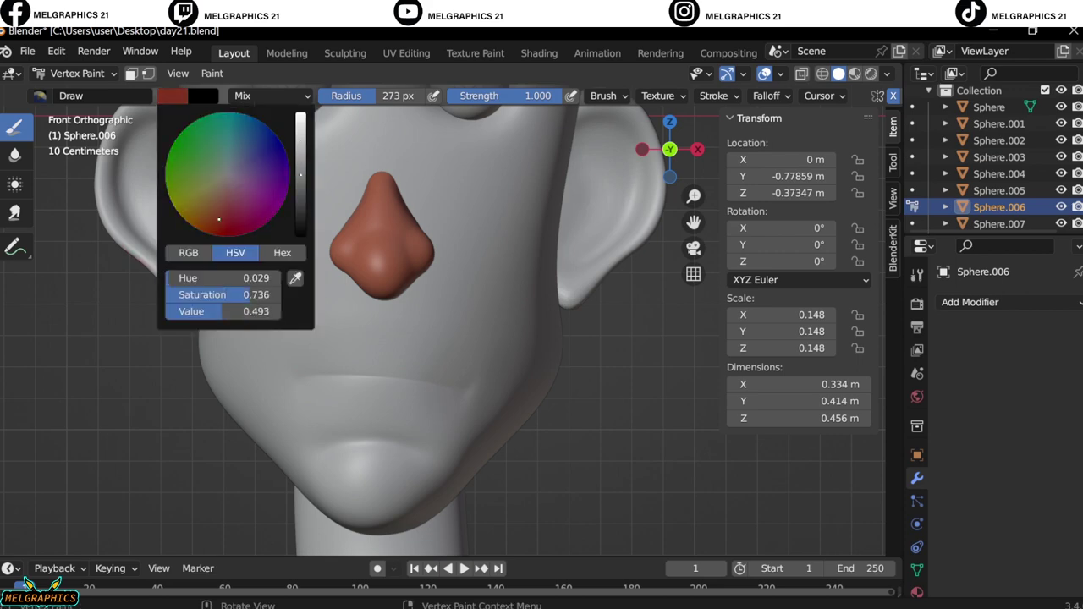
{"action": "left_click", "coordinate": [381, 229]}
{"action": "key", "text": "ctrl+z"}
{"action": "scroll", "coordinate": [423, 218], "scroll_direction": "up", "scroll_amount": 3}
{"action": "scroll", "coordinate": [351, 254], "scroll_direction": "down", "scroll_amount": 1}
{"action": "left_click_drag", "start_coordinate": [254, 356], "coordinate": [423, 364]}
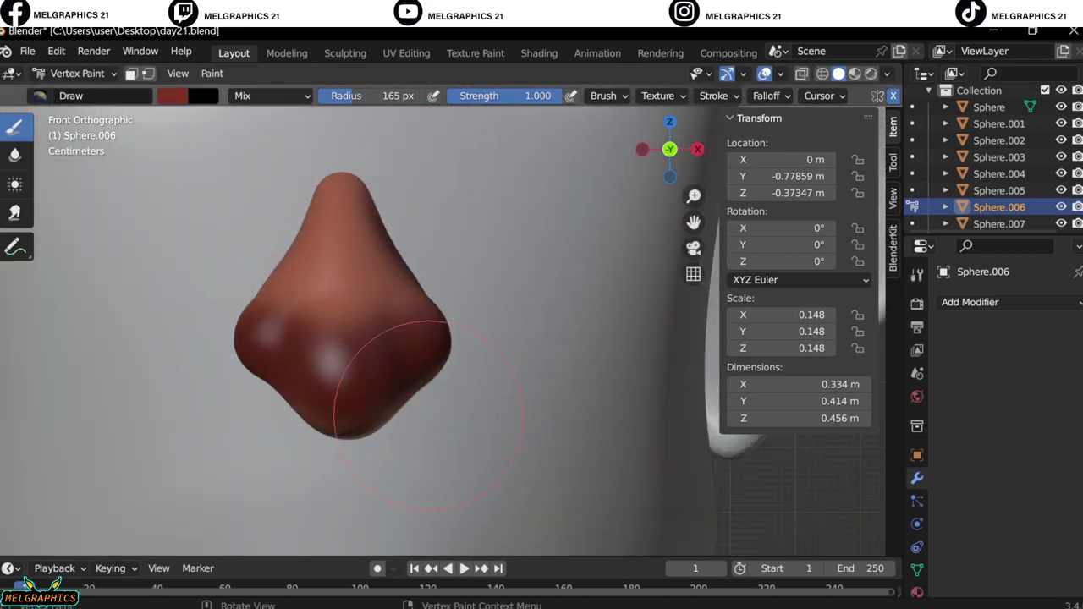
{"action": "scroll", "coordinate": [519, 205], "scroll_direction": "down", "scroll_amount": 5}
{"action": "scroll", "coordinate": [423, 296], "scroll_direction": "up", "scroll_amount": 3}
Select the ears object in Vertex Paint and orbit around to an ear.
{"action": "left_click", "coordinate": [77, 73]}
{"action": "left_click", "coordinate": [83, 92]}
{"action": "left_click", "coordinate": [152, 271]}
{"action": "left_click", "coordinate": [77, 73]}
{"action": "left_click", "coordinate": [82, 148]}
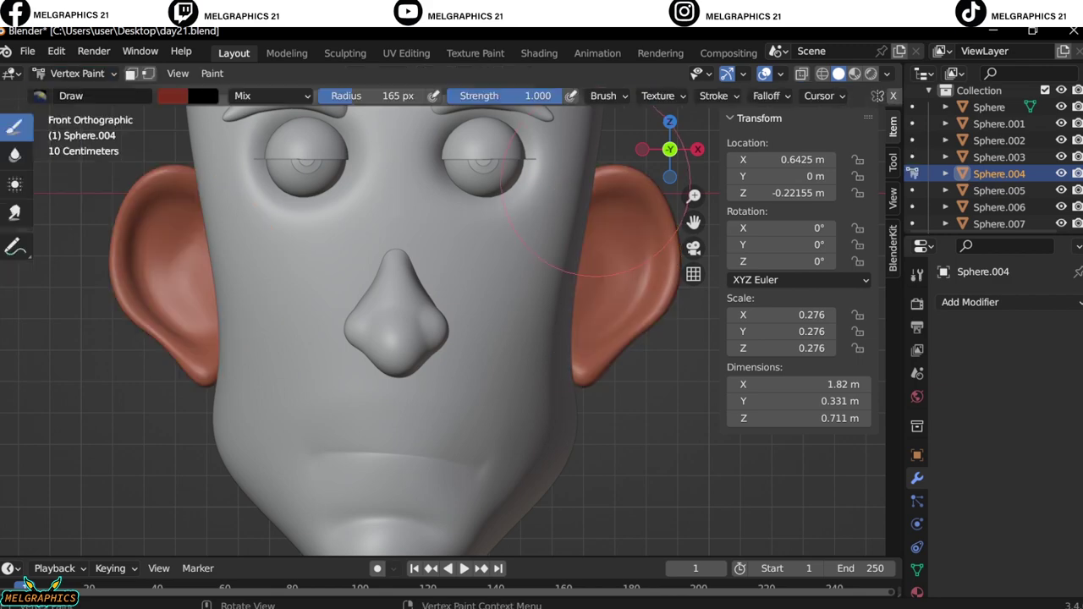
{"action": "middle_click_drag", "start_coordinate": [339, 296], "coordinate": [261, 309]}
{"action": "scroll", "coordinate": [260, 309], "scroll_direction": "up", "scroll_amount": 4}
{"action": "key", "text": "KP_1"}
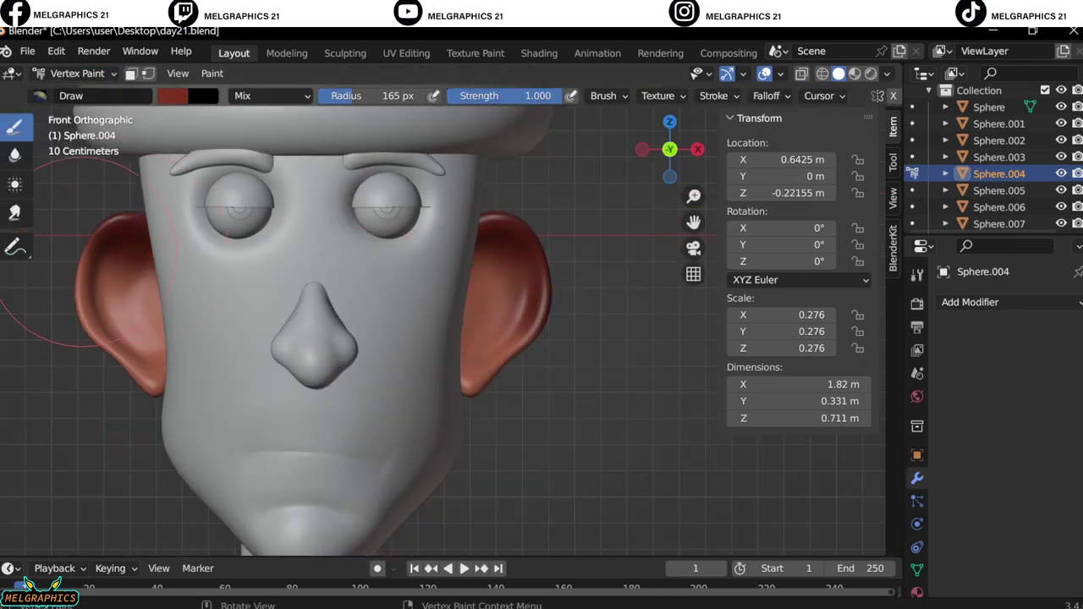
Paint darker colour into the ear's inner fold, then return to front view.
{"action": "middle_click_drag", "start_coordinate": [85, 294], "coordinate": [338, 296]}
{"action": "scroll", "coordinate": [338, 296], "scroll_direction": "up", "scroll_amount": 5}
{"action": "left_click_drag", "start_coordinate": [500, 194], "coordinate": [474, 440]}
{"action": "scroll", "coordinate": [474, 440], "scroll_direction": "down", "scroll_amount": 5}
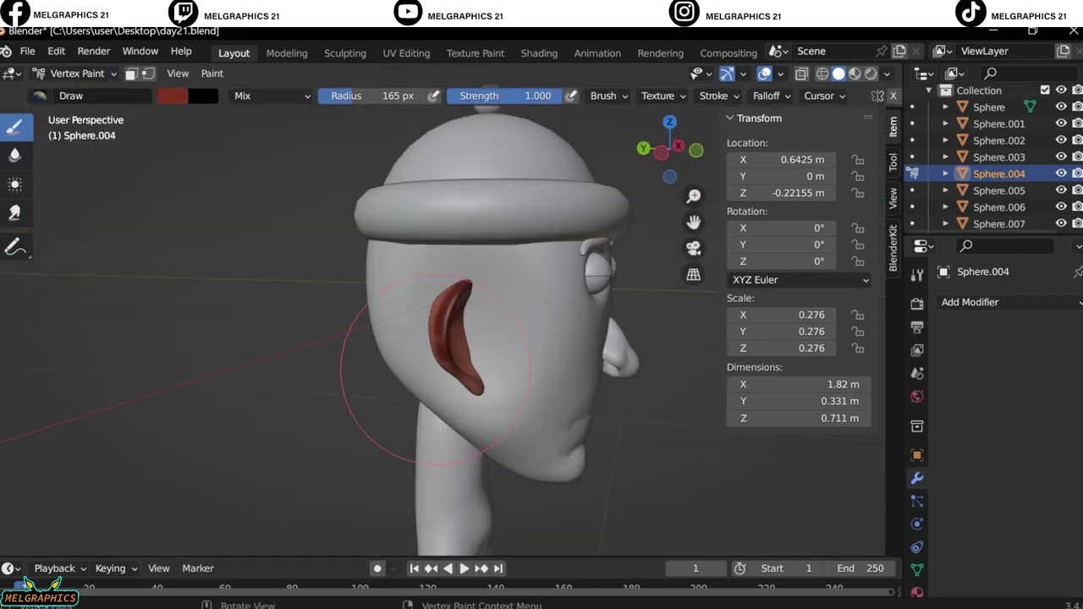
{"action": "scroll", "coordinate": [664, 220], "scroll_direction": "up", "scroll_amount": 3}
{"action": "key", "text": "KP_1"}
{"action": "scroll", "coordinate": [531, 471], "scroll_direction": "down", "scroll_amount": 4}
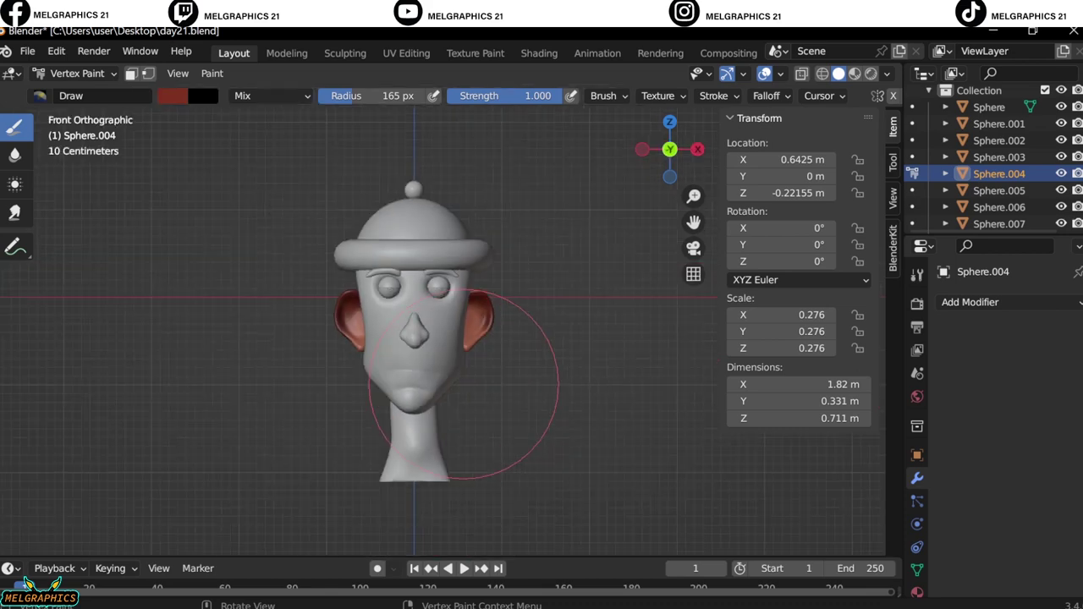
{"action": "scroll", "coordinate": [532, 471], "scroll_direction": "up", "scroll_amount": 4}
Select the head and try Sculpt mode before switching to Vertex Paint.
{"action": "left_click", "coordinate": [77, 73]}
{"action": "left_click", "coordinate": [83, 93]}
{"action": "left_click", "coordinate": [296, 381]}
{"action": "left_click", "coordinate": [83, 129]}
{"action": "left_click", "coordinate": [77, 73]}
{"action": "left_click", "coordinate": [81, 147]}
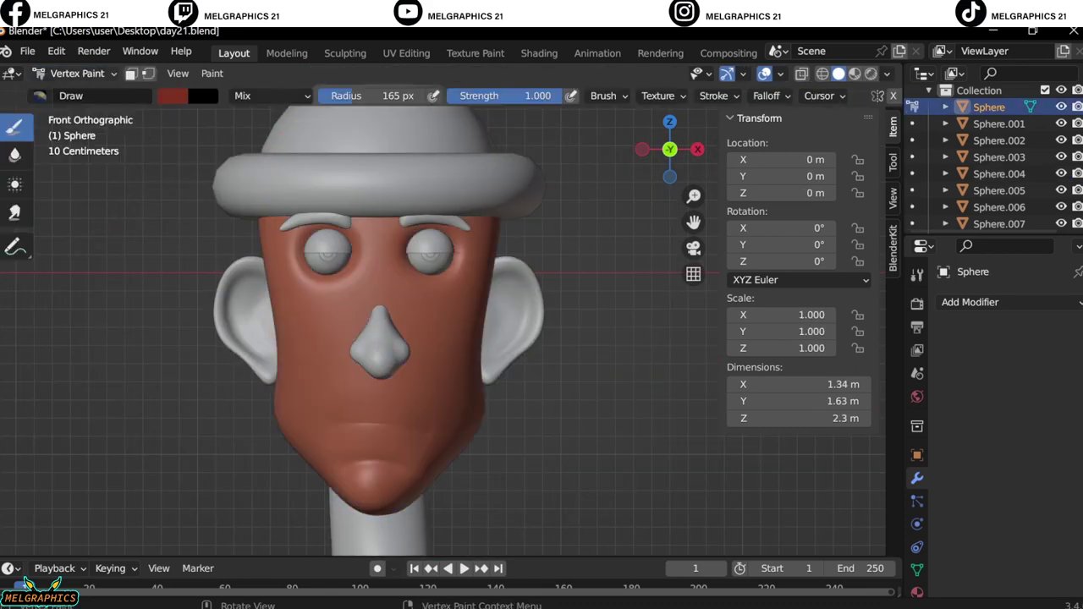
Dab weight spots on the head's cheeks in Weight Paint, then return to Vertex Paint.
{"action": "left_click", "coordinate": [77, 73]}
{"action": "left_click", "coordinate": [83, 166]}
{"action": "left_click_drag", "start_coordinate": [440, 334], "coordinate": [423, 347]}
{"action": "left_click_drag", "start_coordinate": [338, 338], "coordinate": [331, 351]}
{"action": "left_click", "coordinate": [77, 73]}
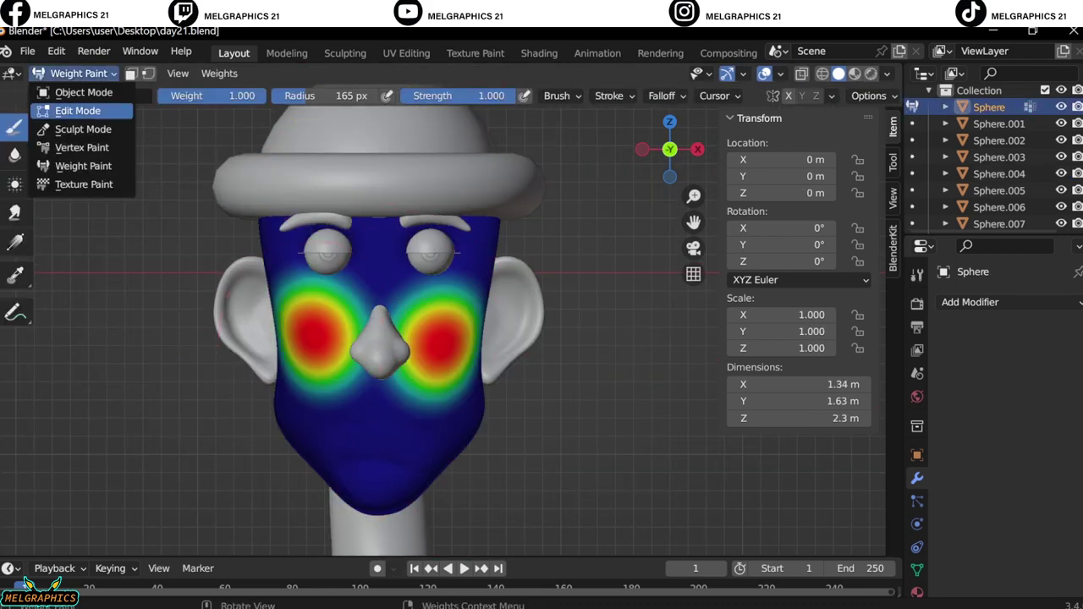
{"action": "left_click", "coordinate": [81, 147]}
{"action": "scroll", "coordinate": [496, 314], "scroll_direction": "up", "scroll_amount": 3}
{"action": "scroll", "coordinate": [613, 409], "scroll_direction": "down", "scroll_amount": 4}
{"action": "scroll", "coordinate": [530, 374], "scroll_direction": "up", "scroll_amount": 3}
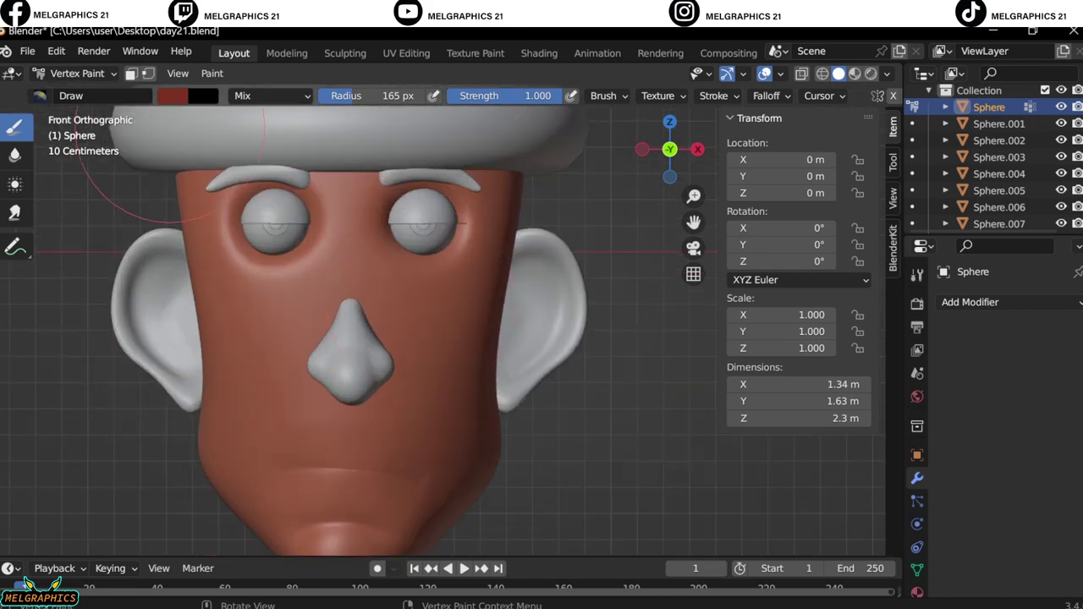
Pick a brown brush colour and paint the eyebrows brown.
{"action": "left_click", "coordinate": [77, 72]}
{"action": "left_click", "coordinate": [83, 92]}
{"action": "left_click", "coordinate": [459, 165]}
{"action": "left_click", "coordinate": [77, 73]}
{"action": "left_click", "coordinate": [83, 147]}
{"action": "left_click", "coordinate": [295, 278]}
{"action": "left_click", "coordinate": [432, 180]}
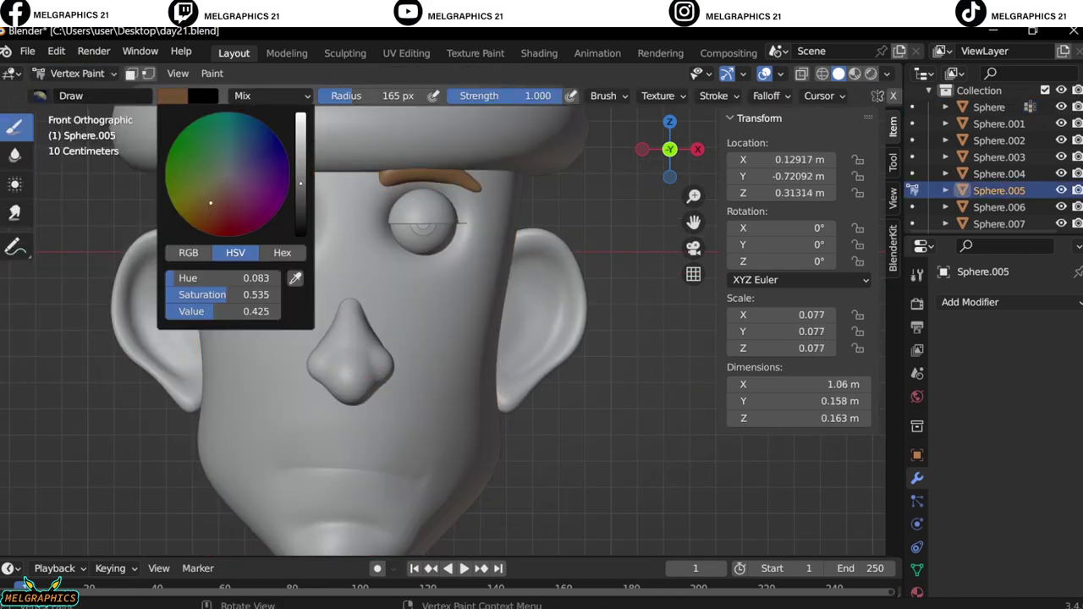
{"action": "scroll", "coordinate": [364, 297], "scroll_direction": "down", "scroll_amount": 3}
{"action": "scroll", "coordinate": [364, 296], "scroll_direction": "up", "scroll_amount": 3}
{"action": "left_click", "coordinate": [77, 73]}
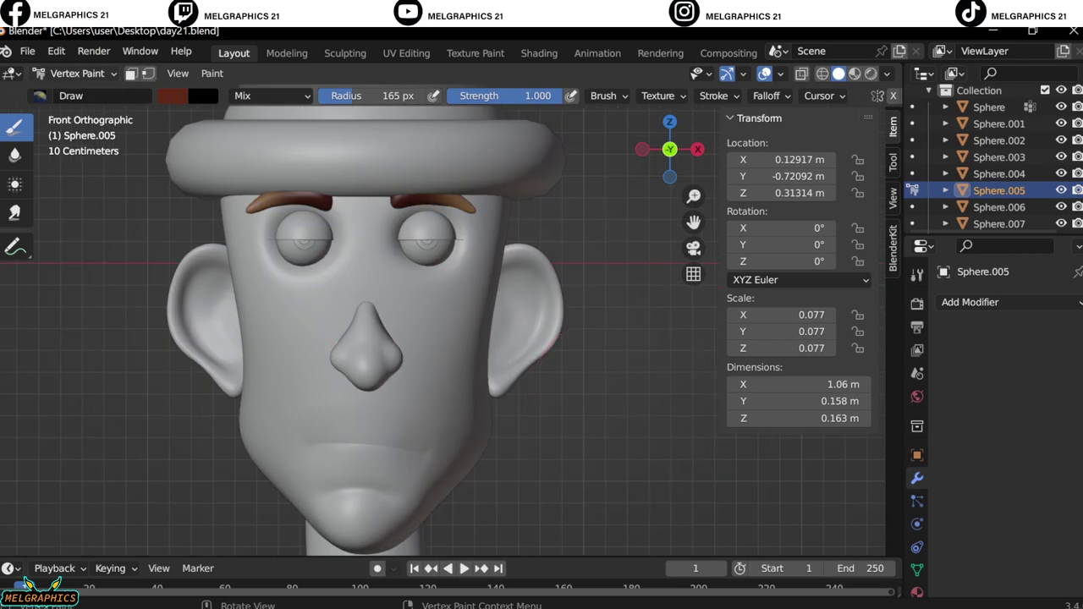
Try Texture Paint on the hat brim torus with a light green fill brush.
{"action": "left_click", "coordinate": [83, 93]}
{"action": "left_click", "coordinate": [366, 159]}
{"action": "left_click", "coordinate": [77, 73]}
{"action": "left_click", "coordinate": [83, 184]}
{"action": "scroll", "coordinate": [364, 339], "scroll_direction": "up", "scroll_amount": 2}
{"action": "left_click", "coordinate": [172, 95]}
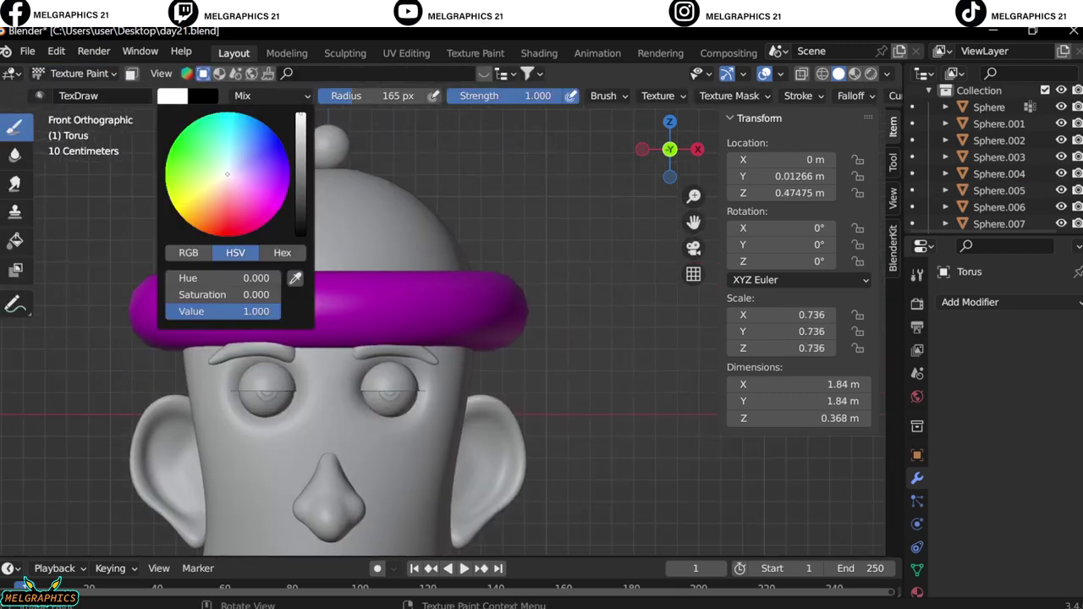
{"action": "left_click", "coordinate": [200, 166]}
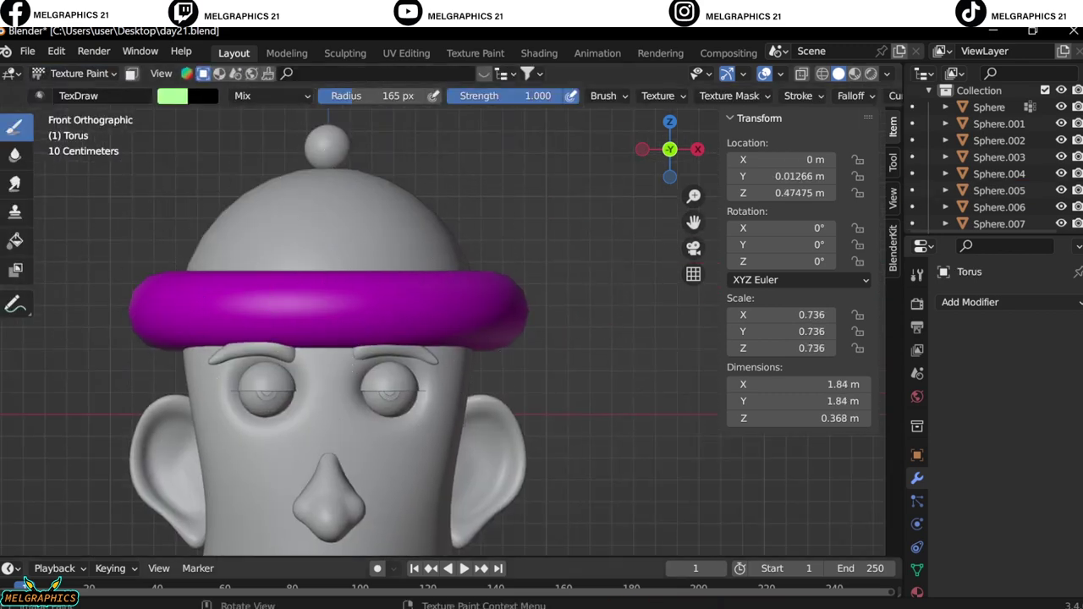
{"action": "left_click_drag", "start_coordinate": [50, 557], "coordinate": [51, 523]}
{"action": "left_click", "coordinate": [14, 241]}
Return to object mode and switch the render engine to Cycles.
{"action": "key", "text": "ctrl+Tab"}
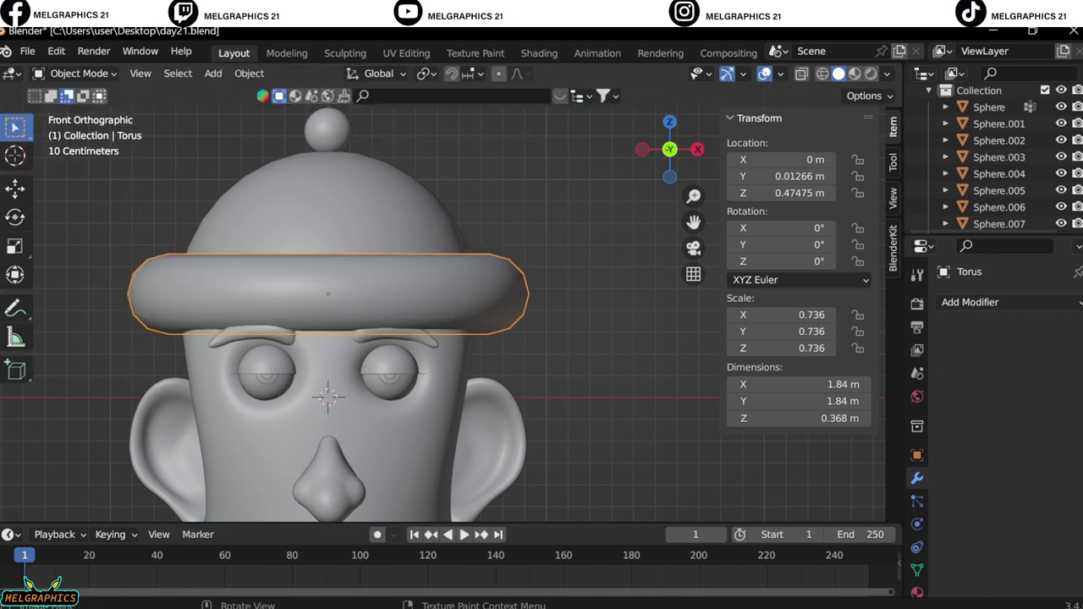
{"action": "scroll", "coordinate": [364, 313], "scroll_direction": "down", "scroll_amount": 3}
{"action": "left_click", "coordinate": [916, 303]}
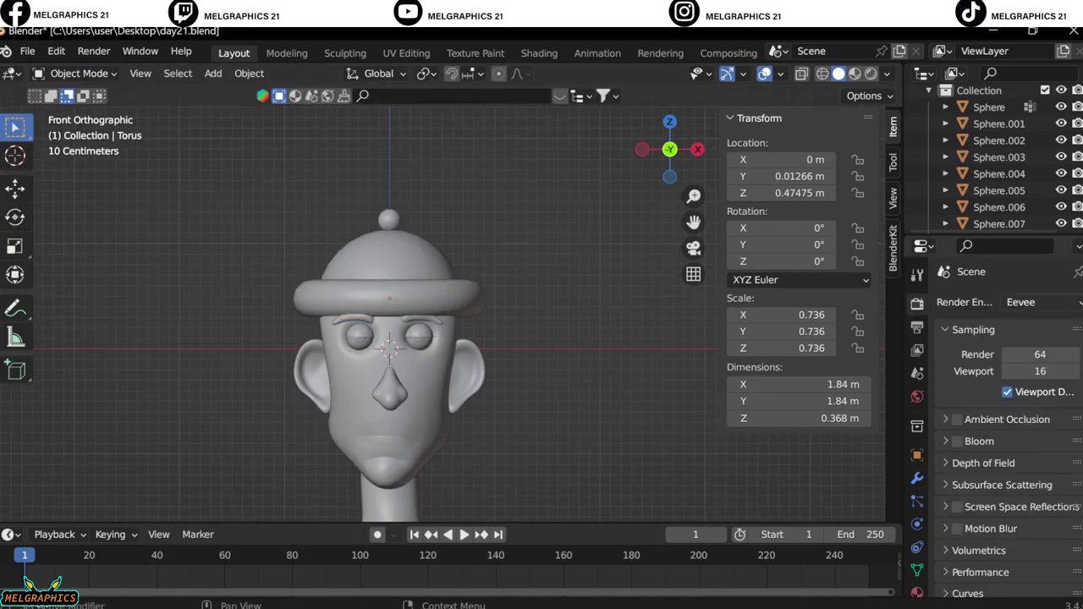
{"action": "left_click", "coordinate": [1024, 302]}
{"action": "left_click", "coordinate": [1024, 336]}
Add a camera to the scene and push it back along the Y axis.
{"action": "middle_click_drag", "start_coordinate": [467, 442], "coordinate": [508, 362], "text": "shift"}
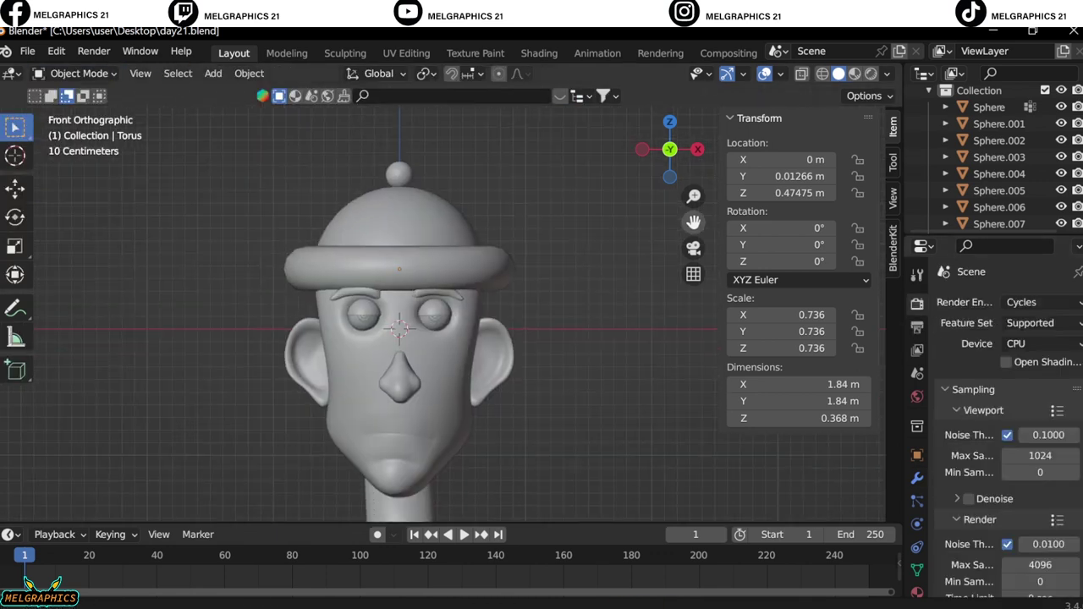
{"action": "key", "text": "shift+a"}
{"action": "left_click", "coordinate": [502, 525]}
{"action": "key", "text": "KP_3"}
{"action": "key", "text": "g"}
{"action": "key", "text": "y"}
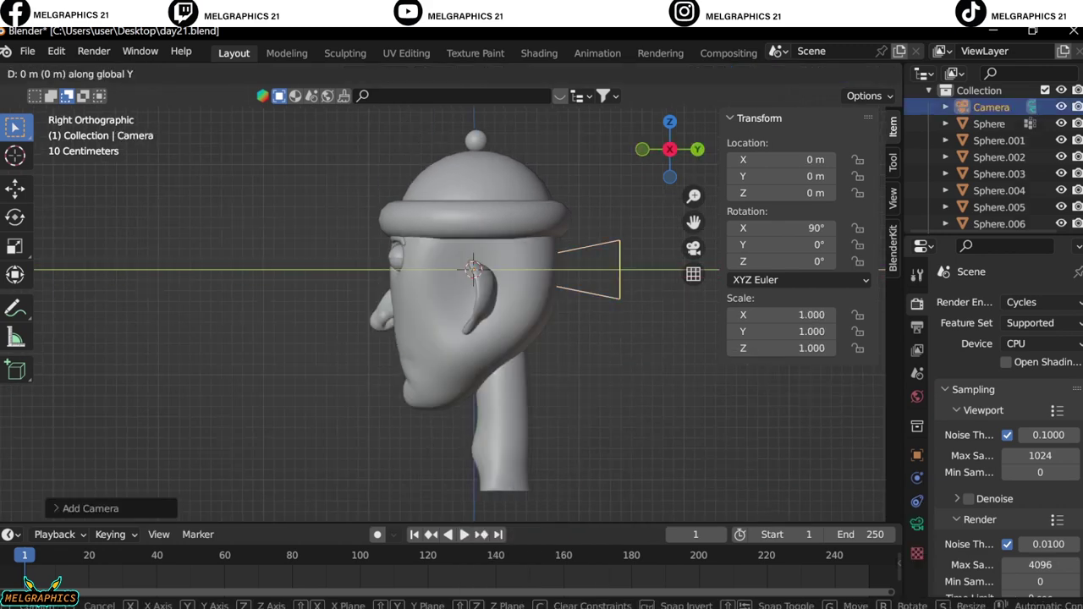
{"action": "left_click", "coordinate": [212, 296]}
Move the camera to -8.37 m on Y and view the bust through it.
{"action": "key", "text": "KP_0"}
{"action": "key", "text": "KP_3"}
{"action": "key", "text": "g"}
{"action": "key", "text": "y"}
{"action": "left_click", "coordinate": [474, 280]}
{"action": "key", "text": "KP_0"}
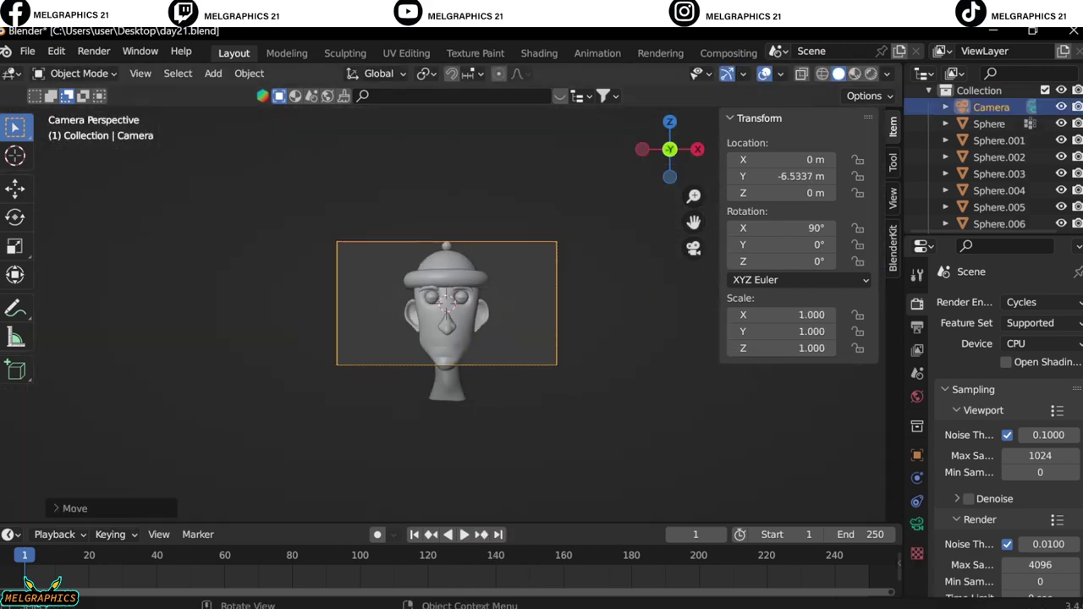
{"action": "key", "text": "KP_3"}
{"action": "key", "text": "g"}
{"action": "key", "text": "y"}
{"action": "middle_click_drag", "start_coordinate": [474, 338], "coordinate": [508, 321]}
{"action": "key", "text": "KP_0"}
Set the camera's Lens Shift Y to -0.040 to lower the framing.
{"action": "left_click", "coordinate": [917, 524]}
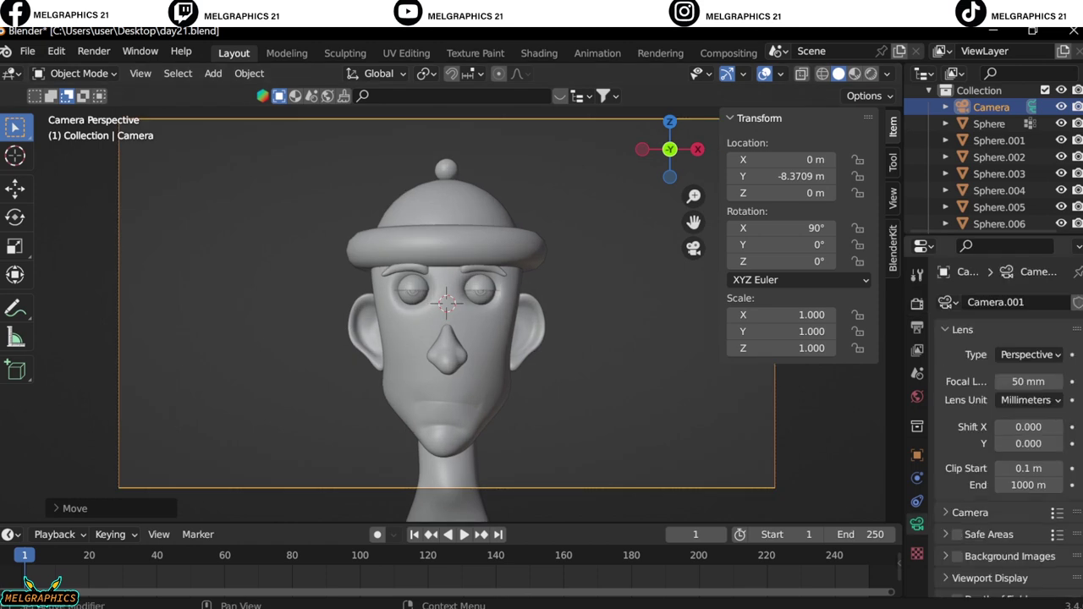
{"action": "left_click_drag", "start_coordinate": [1037, 443], "coordinate": [1029, 444]}
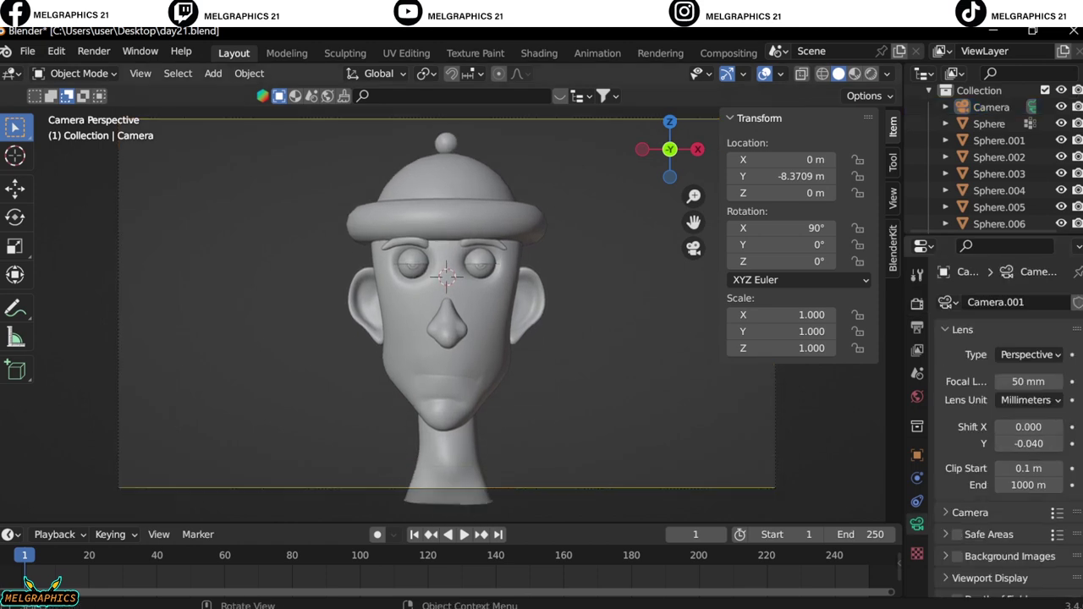
{"action": "key", "text": "KP_3"}
{"action": "key", "text": "KP_1"}
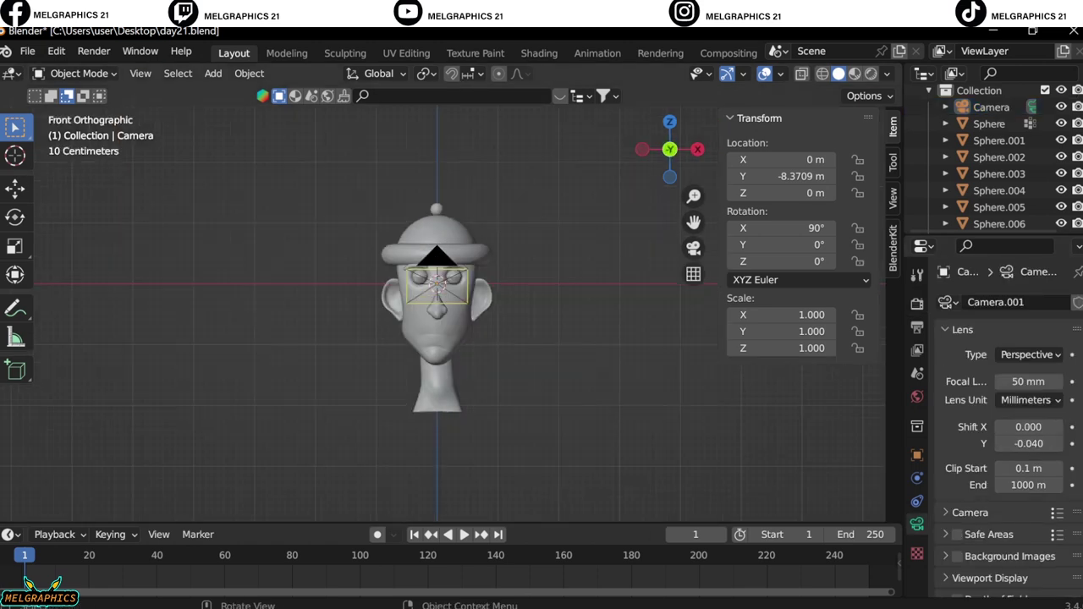
{"action": "scroll", "coordinate": [1008, 423], "scroll_direction": "down", "scroll_amount": 2}
{"action": "scroll", "coordinate": [1008, 423], "scroll_direction": "down", "scroll_amount": 3}
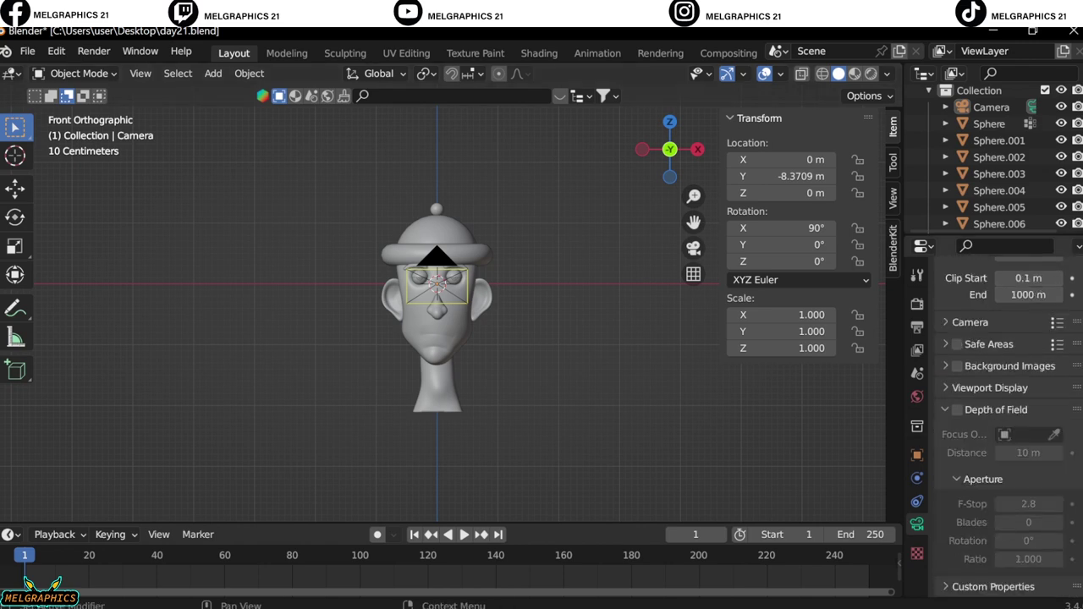
{"action": "scroll", "coordinate": [1007, 423], "scroll_direction": "up", "scroll_amount": 1}
{"action": "left_click", "coordinate": [988, 416], "text": "ctrl"}
{"action": "left_click", "coordinate": [990, 486], "text": "ctrl"}
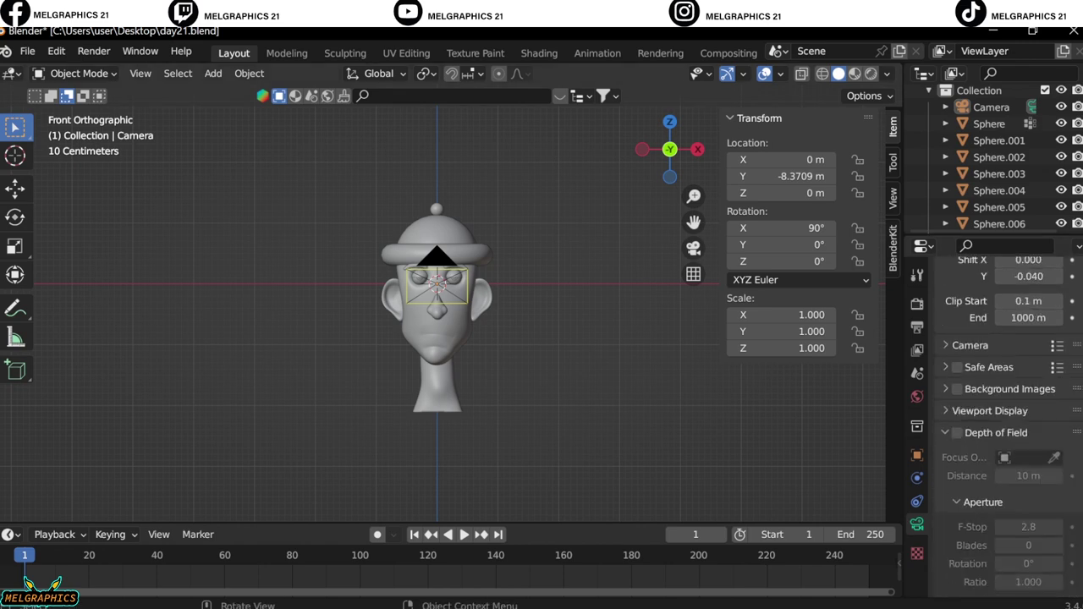
View through the camera and render a test image.
{"action": "key", "text": "KP_0"}
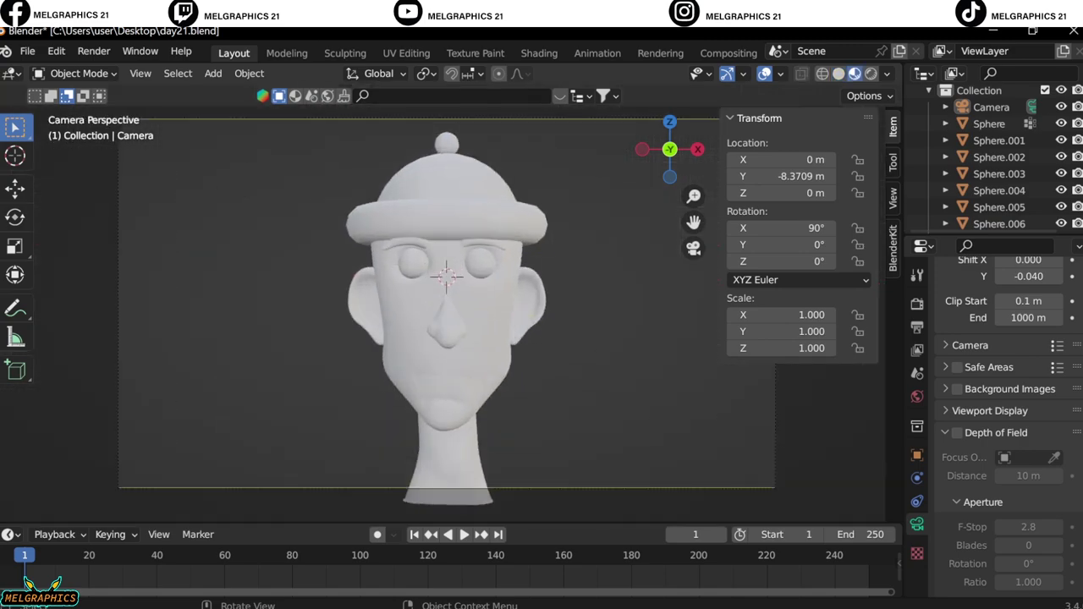
{"action": "left_click", "coordinate": [94, 50]}
{"action": "left_click", "coordinate": [118, 68]}
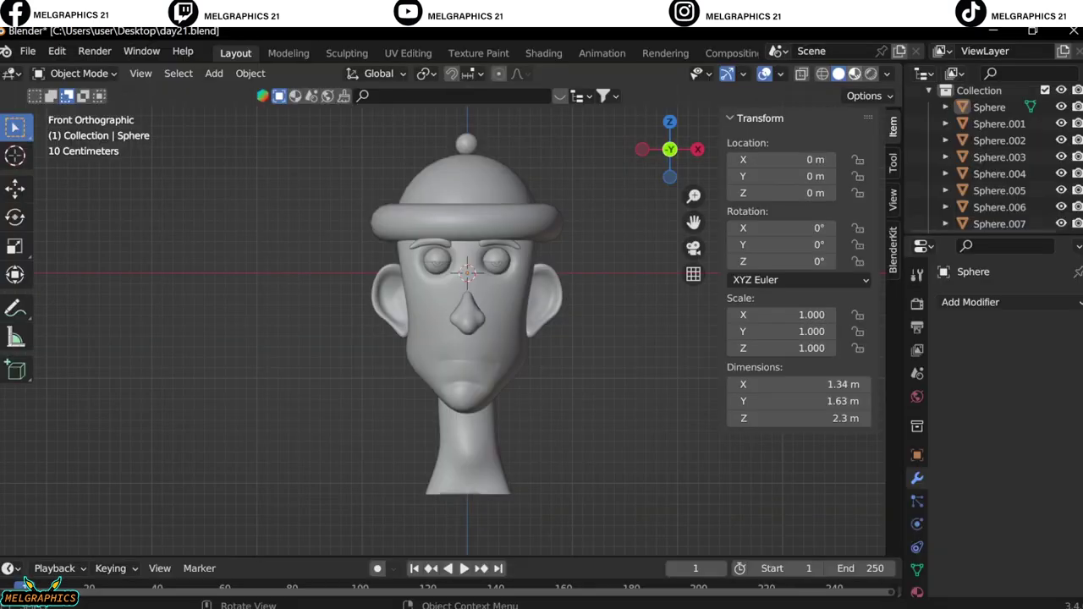
Create a new material for the head with a peach base colour.
{"action": "left_click", "coordinate": [916, 592]}
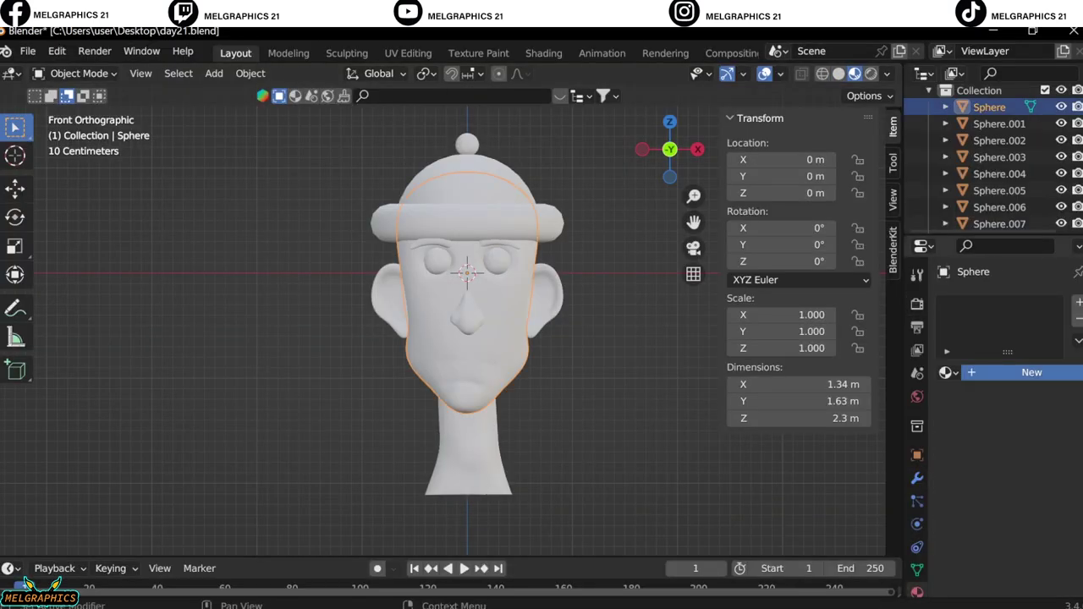
{"action": "left_click", "coordinate": [1032, 372]}
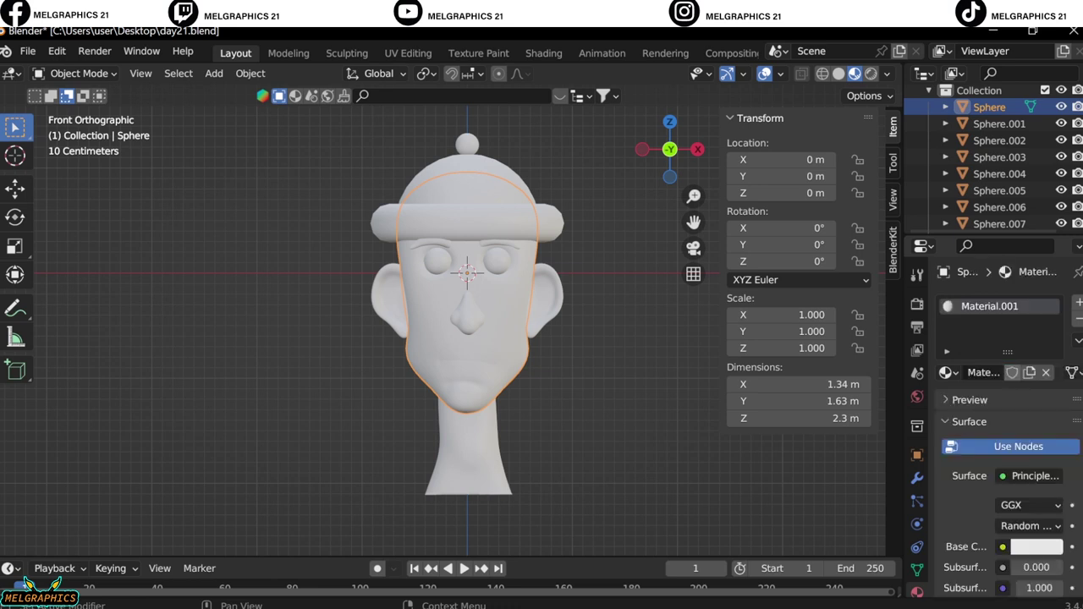
{"action": "left_click", "coordinate": [1037, 547]}
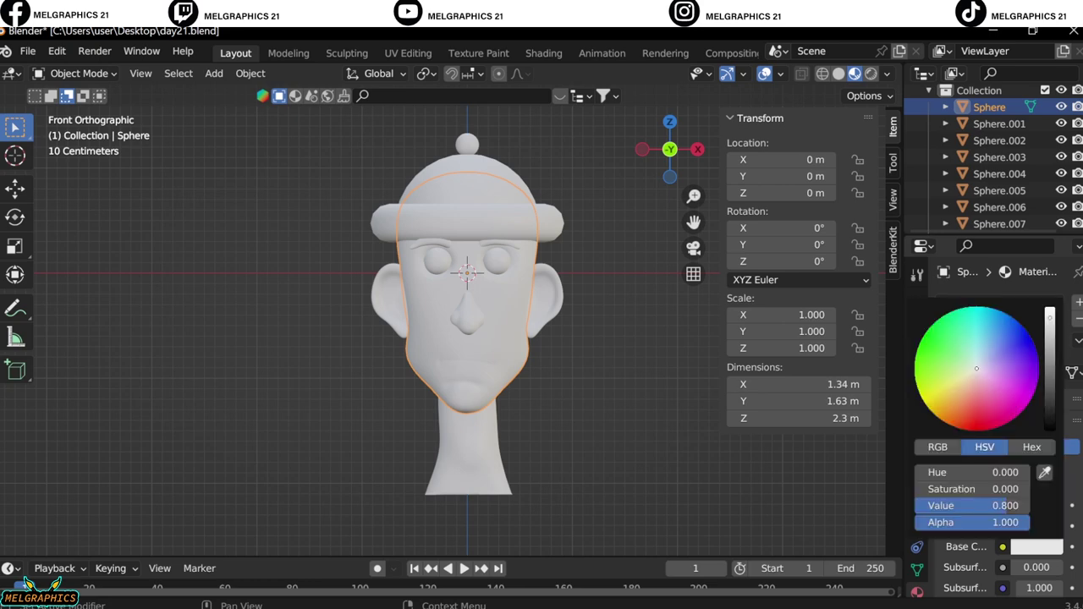
{"action": "left_click", "coordinate": [1020, 347]}
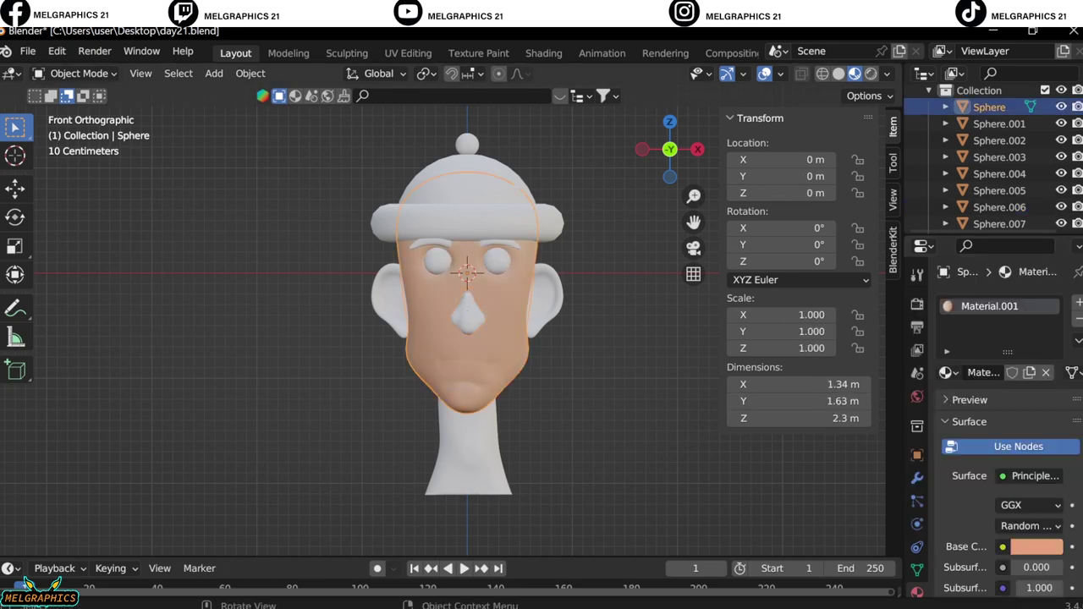
{"action": "left_click", "coordinate": [1037, 547]}
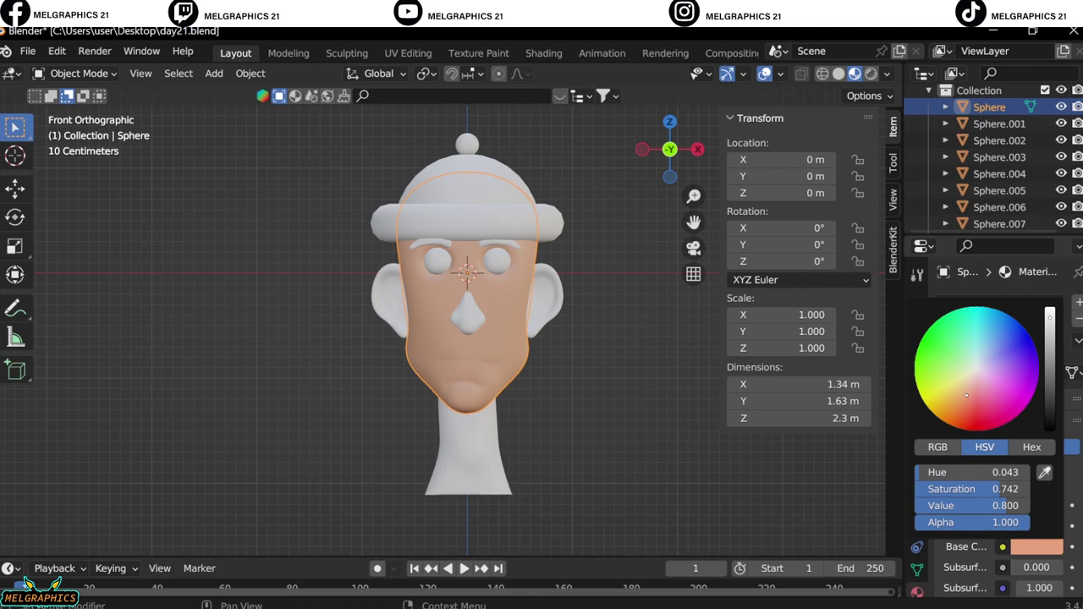
Check the ears' colour and give the nose a skin-toned base colour.
{"action": "left_click", "coordinate": [999, 173]}
{"action": "left_click", "coordinate": [1037, 547]}
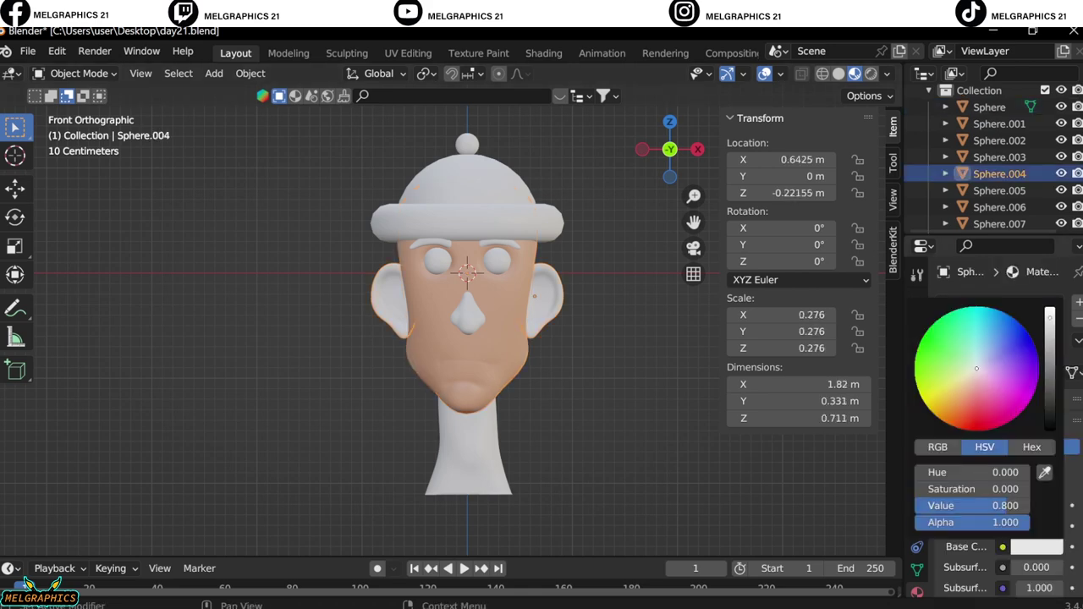
{"action": "left_click", "coordinate": [999, 208]}
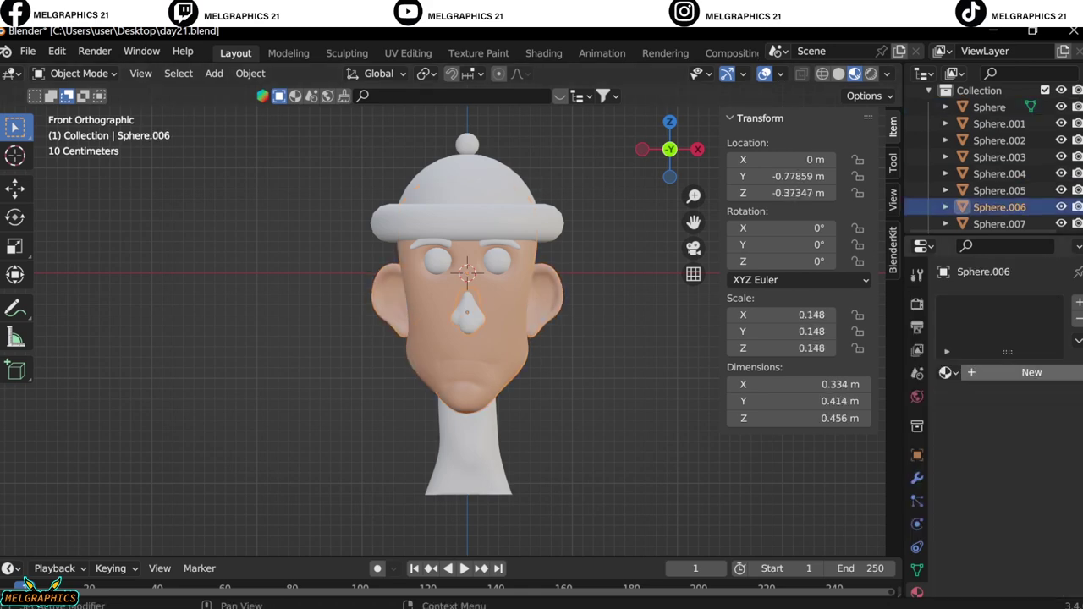
{"action": "left_click", "coordinate": [1037, 546]}
{"action": "left_click", "coordinate": [974, 472]}
{"action": "type", "text": ".742"}
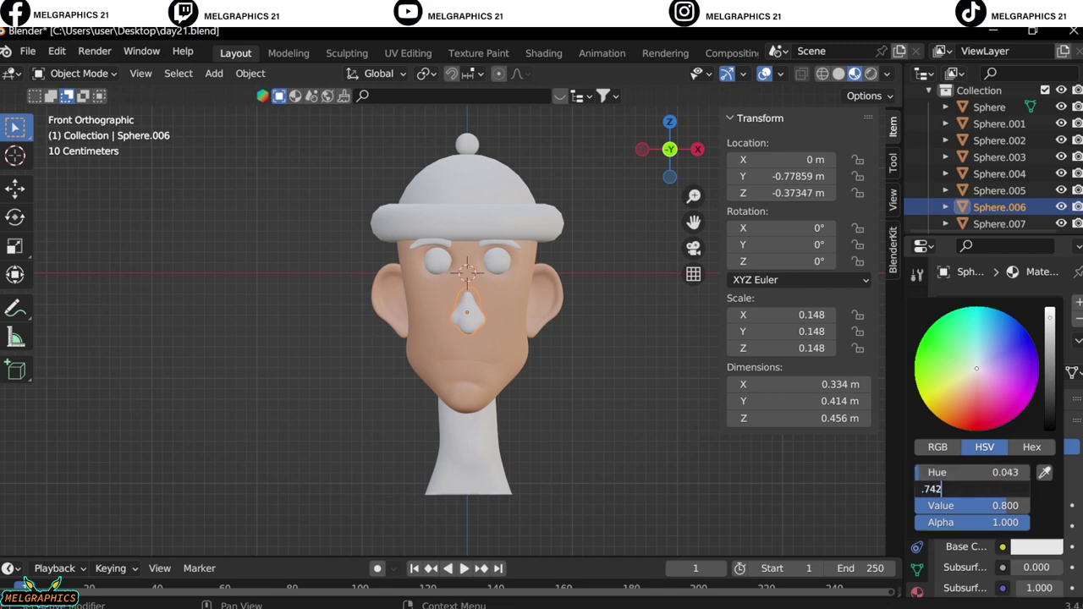
{"action": "key", "text": "Return"}
Review the eyeball and eyelid materials and modifiers, then reframe the head.
{"action": "left_click", "coordinate": [999, 124]}
{"action": "scroll", "coordinate": [490, 253], "scroll_direction": "up", "scroll_amount": 6}
{"action": "left_click", "coordinate": [1037, 547]}
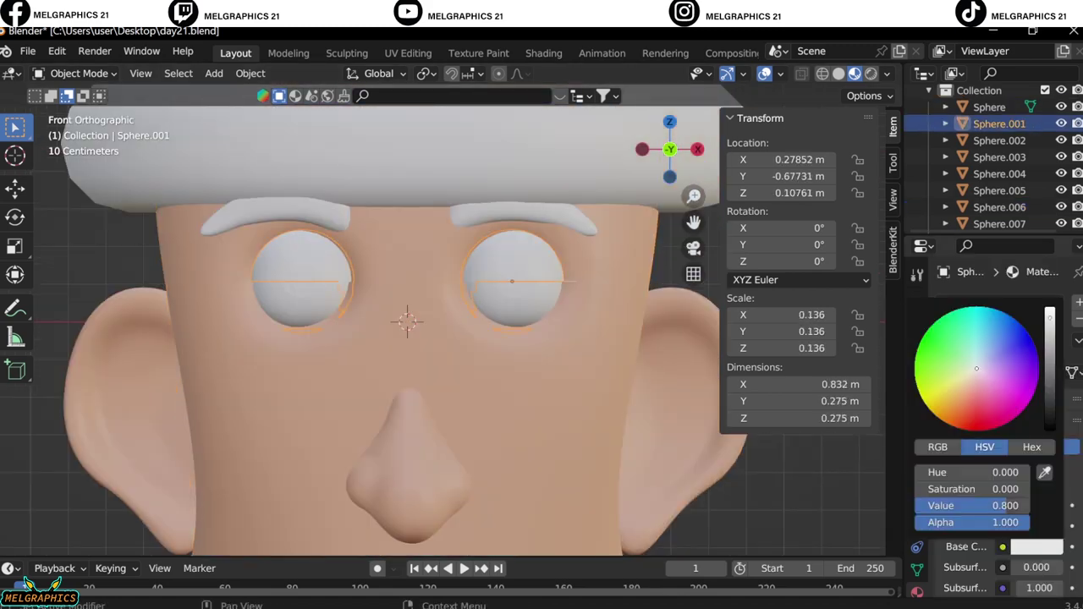
{"action": "left_click", "coordinate": [989, 107]}
{"action": "left_click", "coordinate": [999, 157]}
{"action": "left_click", "coordinate": [1037, 547]}
{"action": "scroll", "coordinate": [451, 316], "scroll_direction": "up", "scroll_amount": 2}
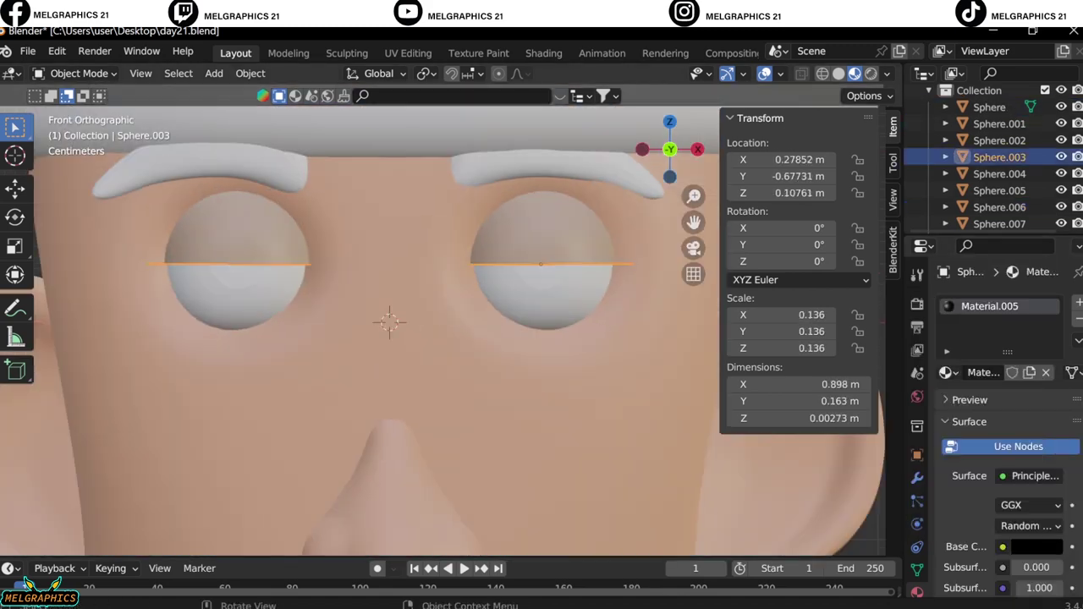
{"action": "left_click", "coordinate": [917, 478]}
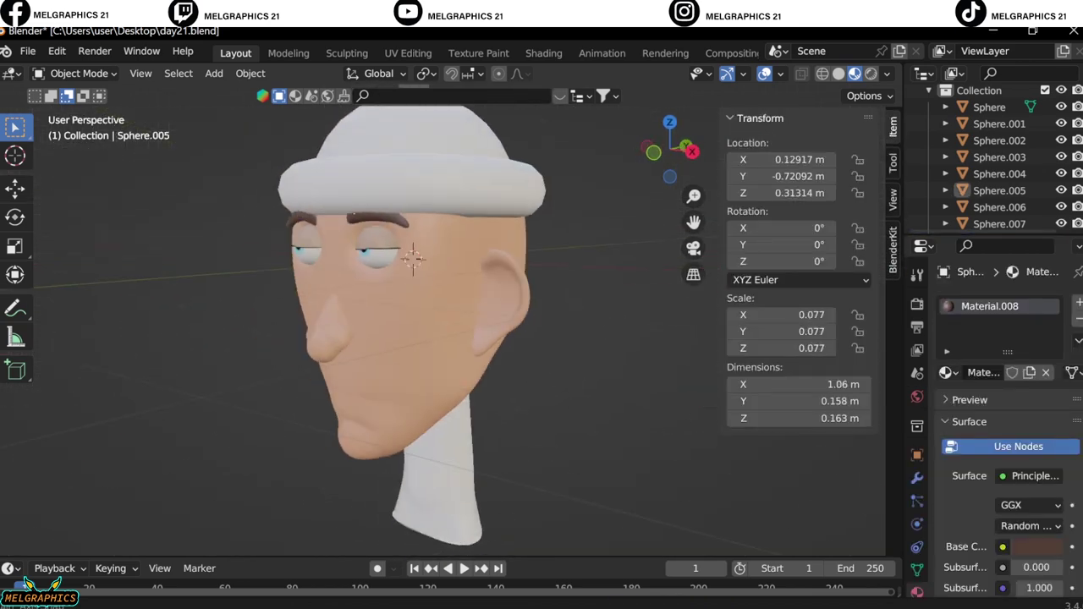
{"action": "left_click_drag", "start_coordinate": [694, 222], "coordinate": [653, 111]}
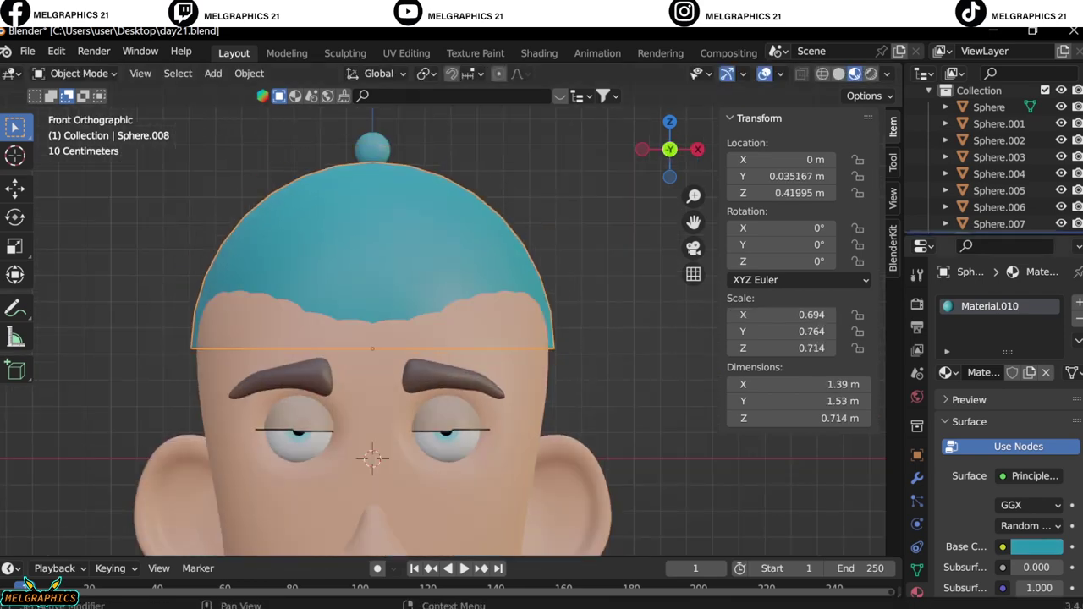
Try a Solidify modifier on the cap, then undo it.
{"action": "left_click", "coordinate": [917, 478]}
{"action": "left_click", "coordinate": [970, 302]}
{"action": "left_click", "coordinate": [719, 590]}
{"action": "mouse_move", "coordinate": [440, 356]}
{"action": "middle_mouse_down"}
{"action": "mouse_move", "coordinate": [508, 347]}
{"action": "mouse_move", "coordinate": [508, 254]}
{"action": "middle_mouse_up"}
{"action": "key", "text": "ctrl+z"}
Extrude the cap's bottom row of faces forward along Y into a brim.
{"action": "key", "text": "Tab"}
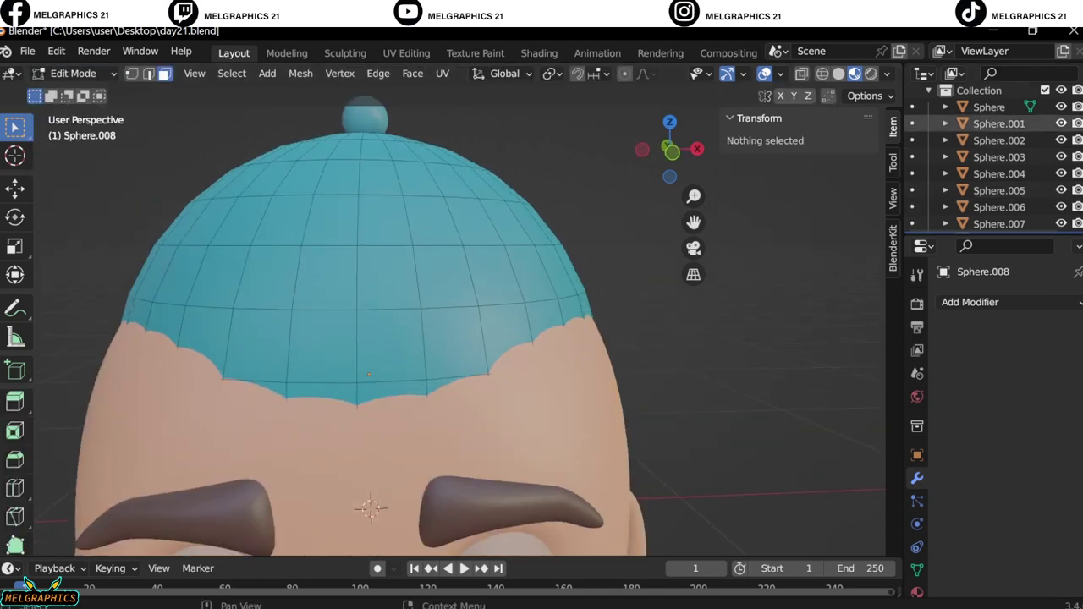
{"action": "key", "text": "KP_1"}
{"action": "left_click_drag", "start_coordinate": [184, 323], "coordinate": [654, 364]}
{"action": "key", "text": "KP_3"}
{"action": "key", "text": "g"}
{"action": "key", "text": "y"}
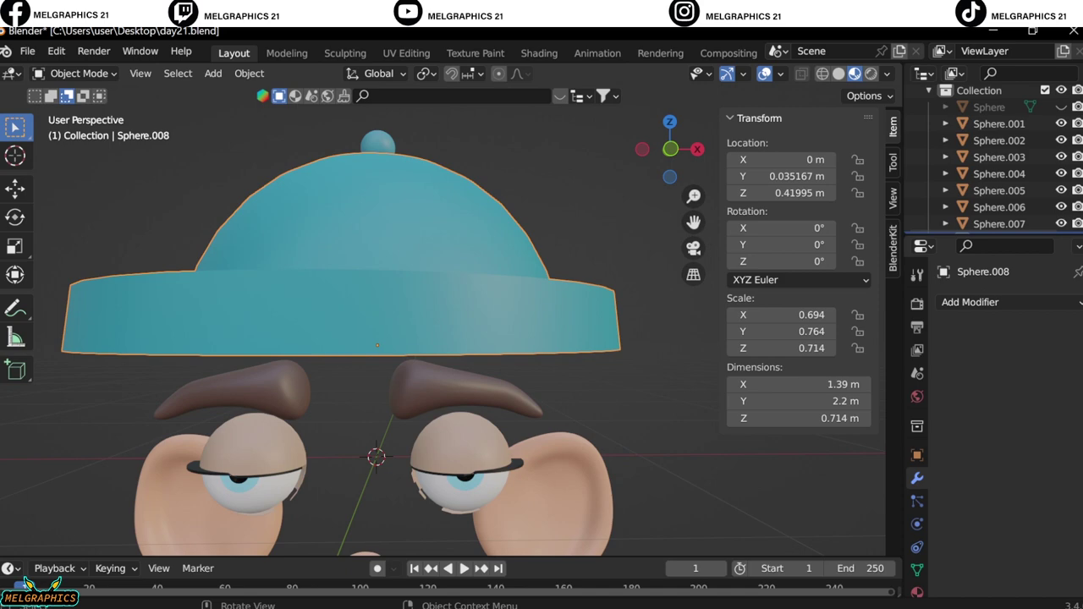
{"action": "key", "text": "Tab"}
{"action": "mouse_move", "coordinate": [423, 296]}
{"action": "middle_mouse_down"}
{"action": "mouse_move", "coordinate": [423, 356]}
{"action": "mouse_move", "coordinate": [423, 271]}
{"action": "mouse_move", "coordinate": [423, 355]}
{"action": "middle_mouse_up"}
Switch the cap to Sculpt Mode and back to Object Mode, inspecting it.
{"action": "left_click", "coordinate": [72, 73]}
{"action": "left_click", "coordinate": [72, 124]}
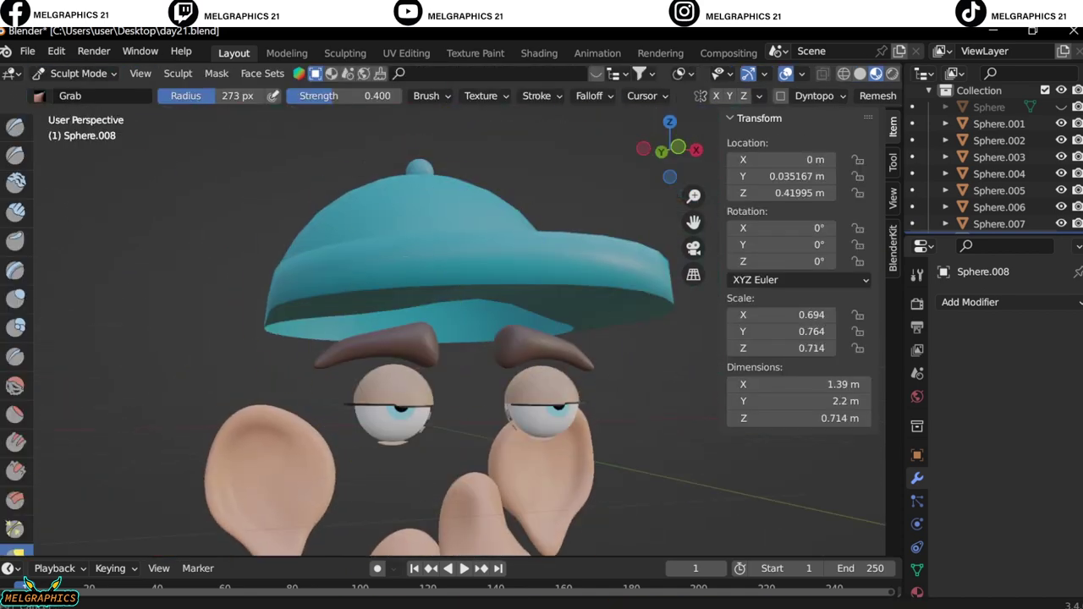
{"action": "key", "text": "KP_3"}
{"action": "mouse_move", "coordinate": [242, 206]}
{"action": "middle_mouse_down"}
{"action": "mouse_move", "coordinate": [484, 399]}
{"action": "mouse_move", "coordinate": [220, 336]}
{"action": "mouse_move", "coordinate": [279, 336]}
{"action": "middle_mouse_up"}
{"action": "left_click", "coordinate": [72, 73]}
{"action": "left_click", "coordinate": [84, 91]}
{"action": "mouse_move", "coordinate": [423, 338]}
{"action": "middle_mouse_down"}
{"action": "mouse_move", "coordinate": [525, 339]}
{"action": "mouse_move", "coordinate": [508, 288]}
{"action": "middle_mouse_up"}
{"action": "key", "text": "KP_3"}
Lower the cap vertically along Z down over the head.
{"action": "key", "text": "s"}
{"action": "left_click", "coordinate": [361, 191]}
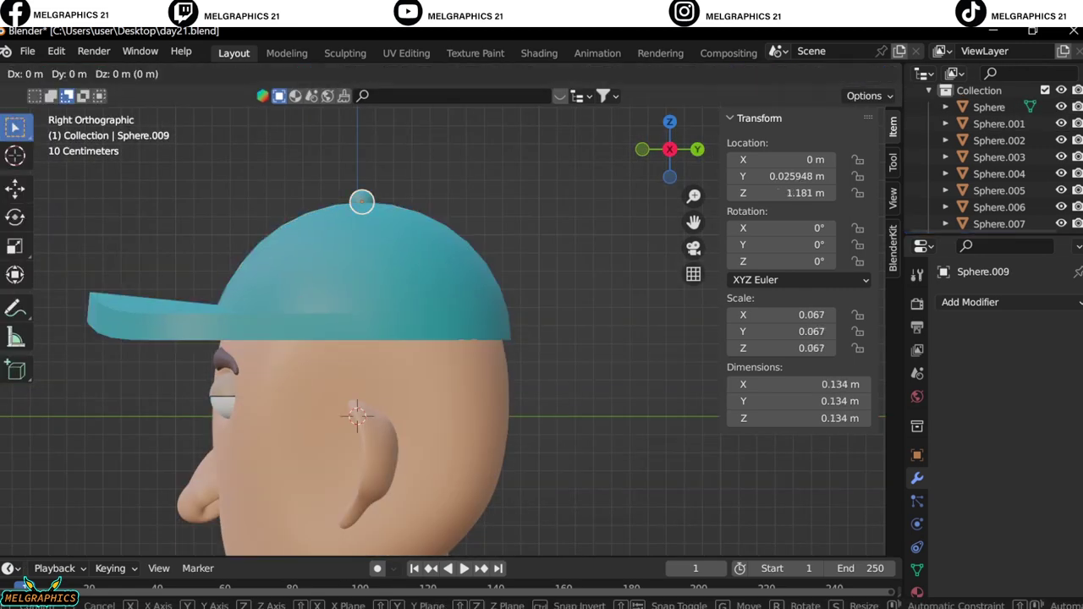
{"action": "key", "text": "g"}
{"action": "key", "text": "KP_1"}
{"action": "left_click", "coordinate": [403, 279]}
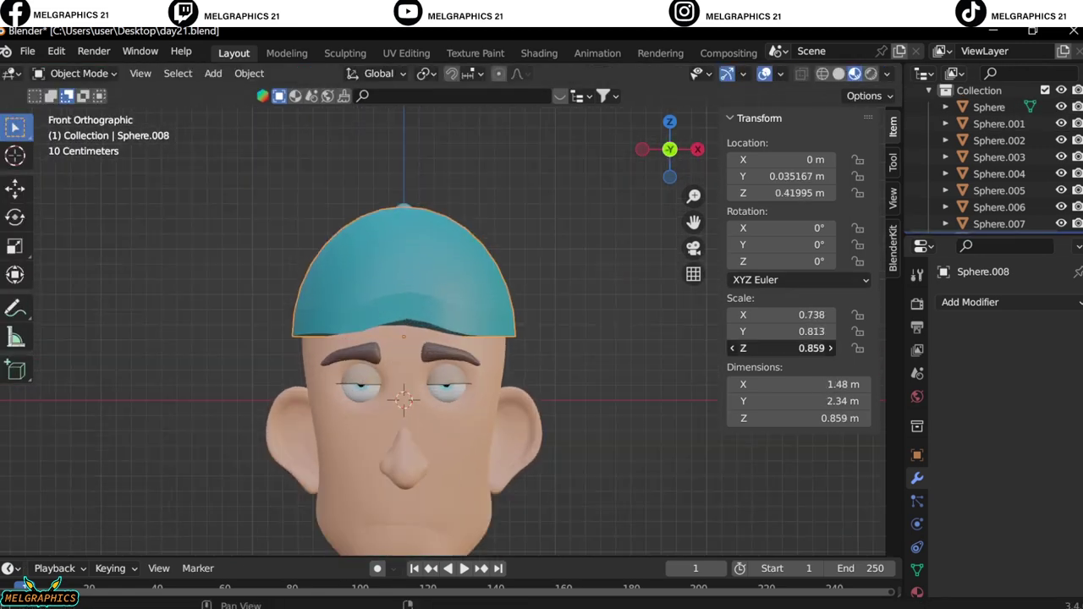
{"action": "key", "text": "g"}
{"action": "key", "text": "z"}
{"action": "left_click_drag", "start_coordinate": [787, 348], "coordinate": [804, 348]}
{"action": "key", "text": "Return"}
Enlarge the cap so it fits snugly around the head.
{"action": "key", "text": "KP_3"}
{"action": "key", "text": "KP_1"}
{"action": "key", "text": "ctrl+z"}
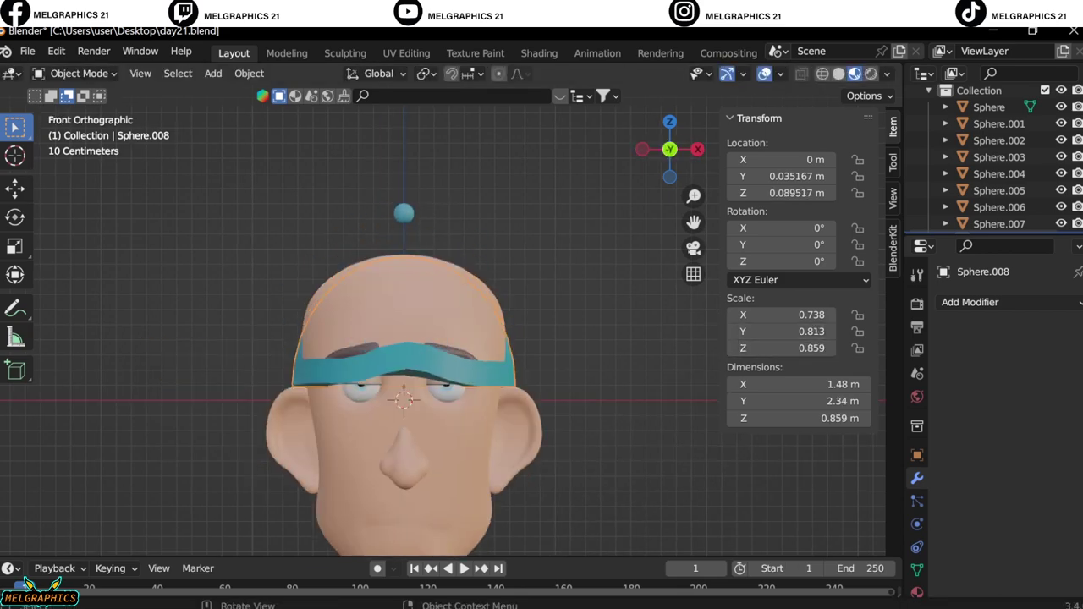
{"action": "key", "text": "s"}
{"action": "key", "text": "Return"}
{"action": "scroll", "coordinate": [403, 338], "scroll_direction": "up", "scroll_amount": 3}
{"action": "middle_click_drag", "start_coordinate": [403, 339], "coordinate": [508, 356]}
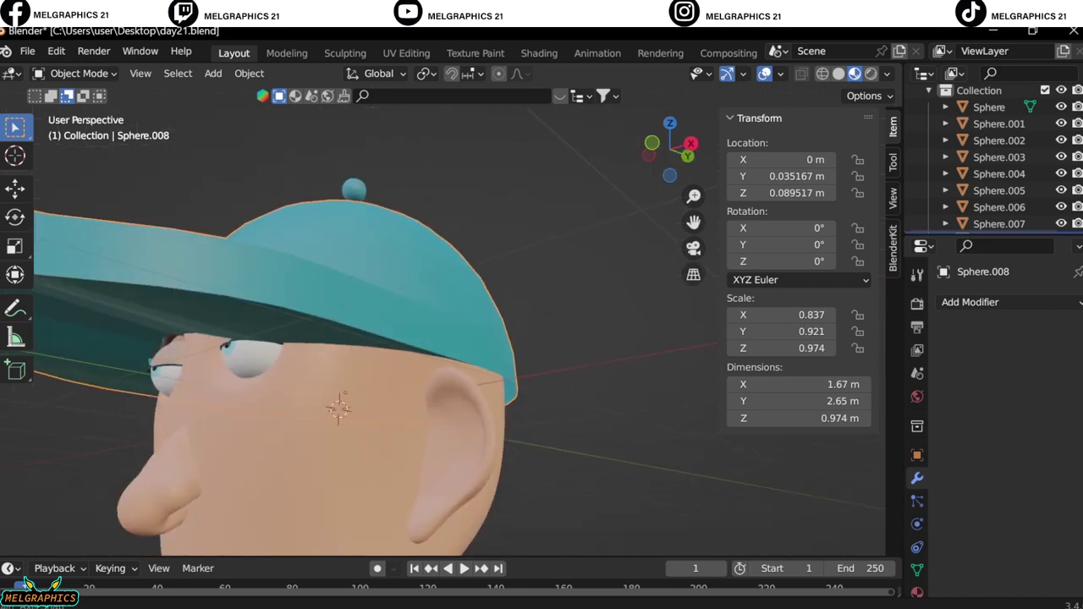
{"action": "scroll", "coordinate": [550, 465], "scroll_direction": "down", "scroll_amount": 3}
{"action": "key", "text": "KP_3"}
{"action": "key", "text": "s"}
{"action": "left_click", "coordinate": [593, 506]}
Separate the cap's band and brim faces into their own object.
{"action": "left_click", "coordinate": [64, 73]}
{"action": "left_click", "coordinate": [80, 110]}
{"action": "middle_click_drag", "start_coordinate": [406, 339], "coordinate": [474, 321]}
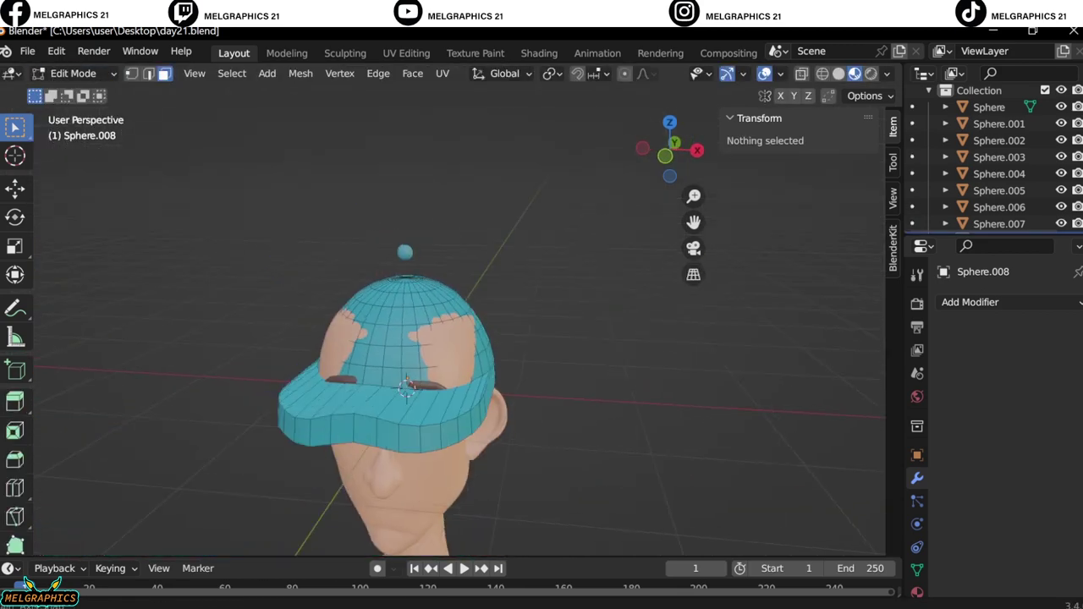
{"action": "key", "text": "a"}
{"action": "left_click_drag", "start_coordinate": [252, 249], "coordinate": [549, 308]}
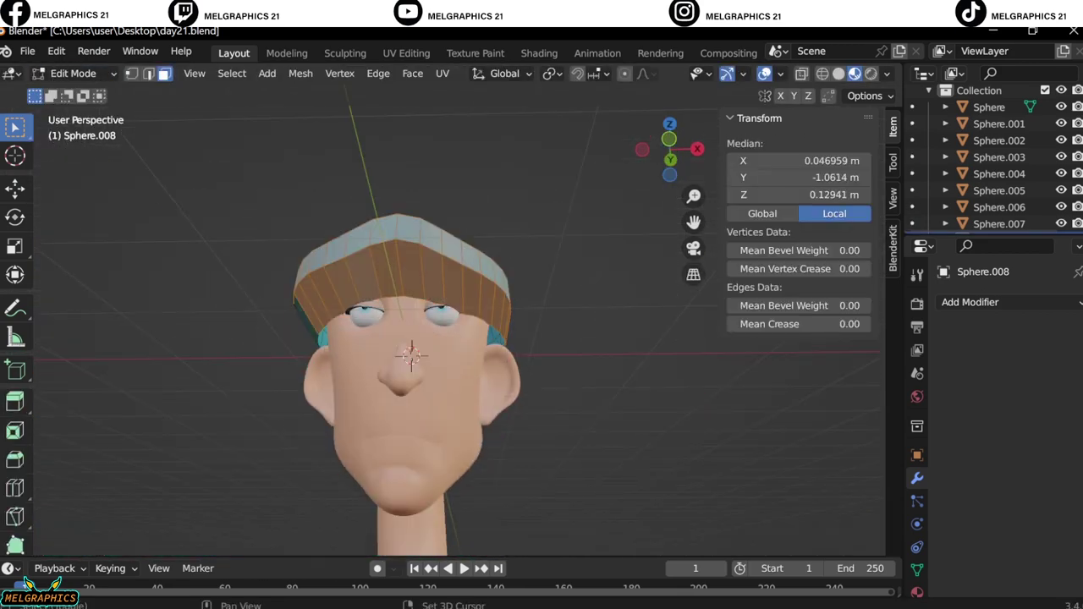
{"action": "middle_click_drag", "start_coordinate": [406, 355], "coordinate": [525, 338]}
{"action": "right_click", "coordinate": [217, 547]}
{"action": "left_click", "coordinate": [218, 546]}
{"action": "left_click", "coordinate": [73, 74]}
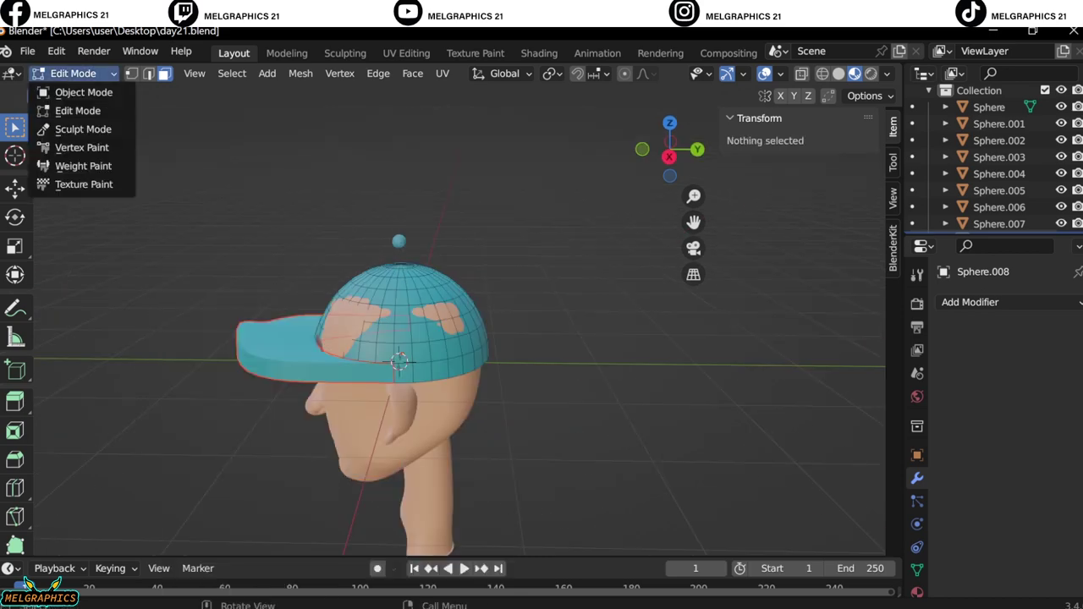
{"action": "left_click", "coordinate": [84, 92]}
Add a Solidify modifier to the cap with 0.01 m thickness.
{"action": "left_click", "coordinate": [970, 302]}
{"action": "left_click", "coordinate": [722, 586]}
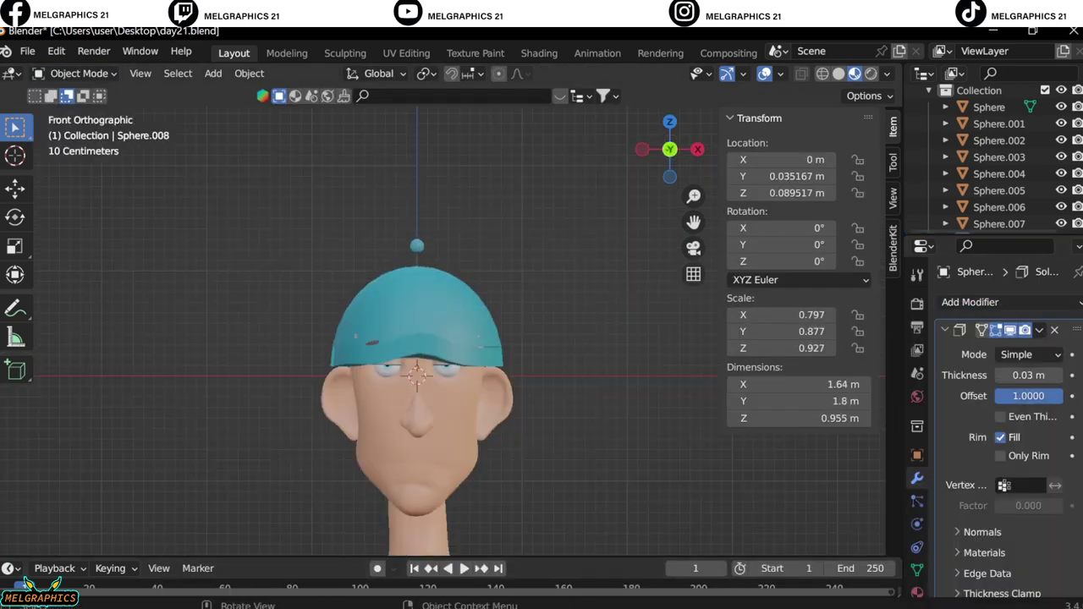
{"action": "key", "text": "KP_Decimal"}
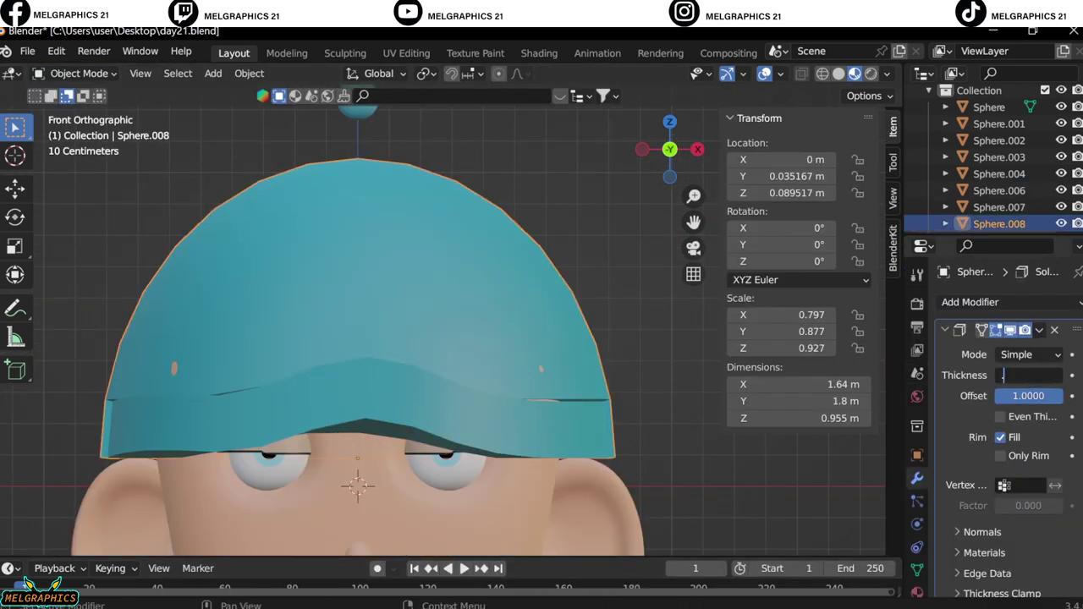
{"action": "type", "text": "0.01"}
{"action": "key", "text": "Return"}
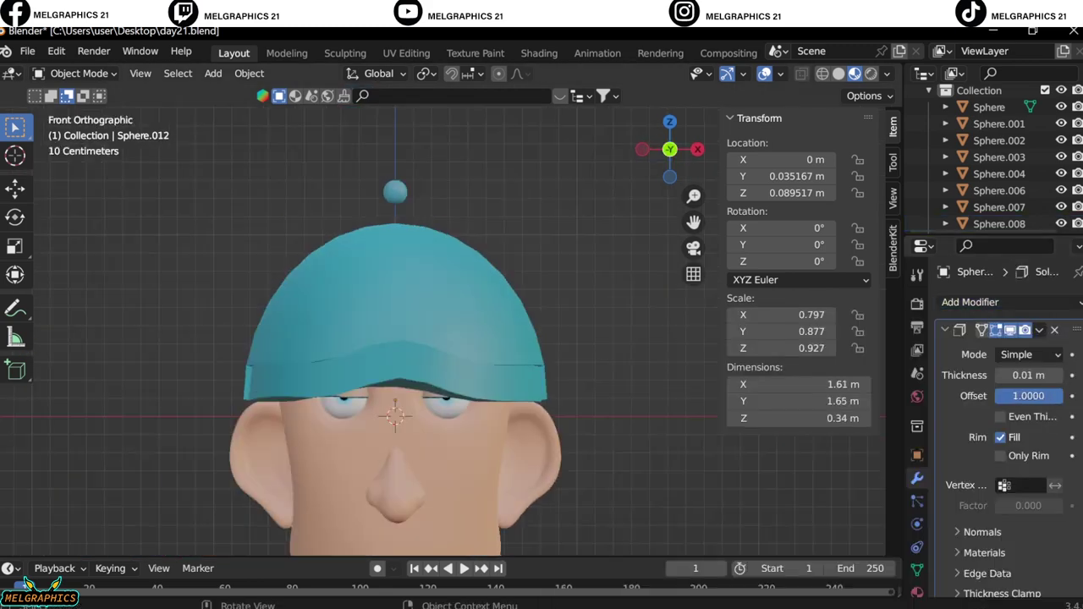
{"action": "mouse_move", "coordinate": [396, 339]}
{"action": "middle_mouse_down"}
{"action": "mouse_move", "coordinate": [406, 305]}
{"action": "mouse_move", "coordinate": [355, 330]}
{"action": "middle_mouse_up"}
Move the small ball atop the cap along one axis to a new position.
{"action": "key", "text": "KP_1"}
{"action": "left_click", "coordinate": [395, 192]}
{"action": "key", "text": "g"}
{"action": "key", "text": "Return"}
Give the cap's band and brim a new material with a teal Base Color.
{"action": "key", "text": "KP_1"}
{"action": "left_click", "coordinate": [395, 373]}
{"action": "key", "text": "KP_3"}
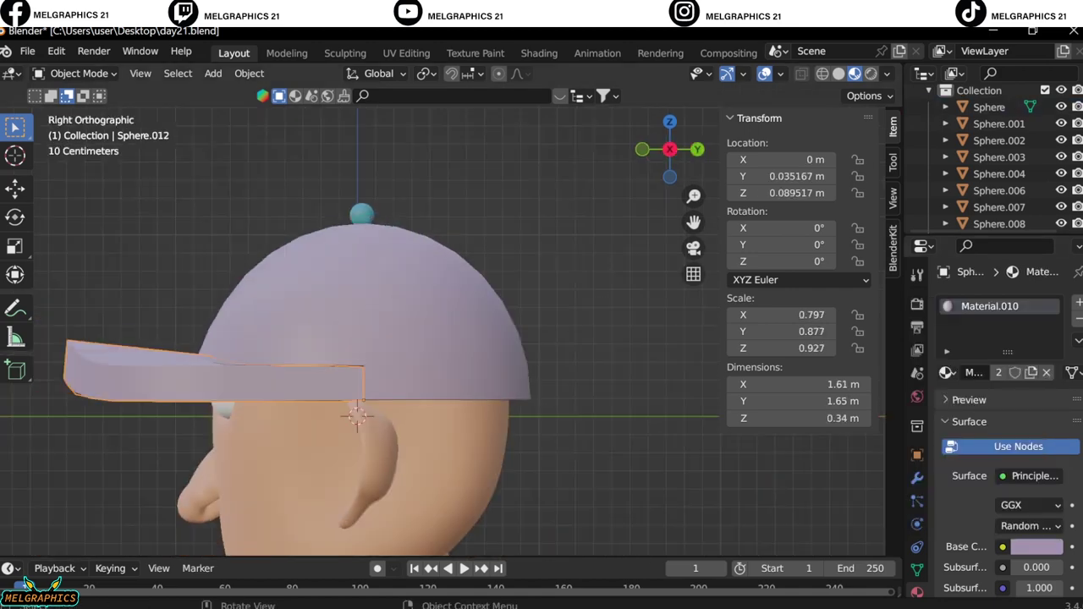
{"action": "left_click", "coordinate": [358, 394]}
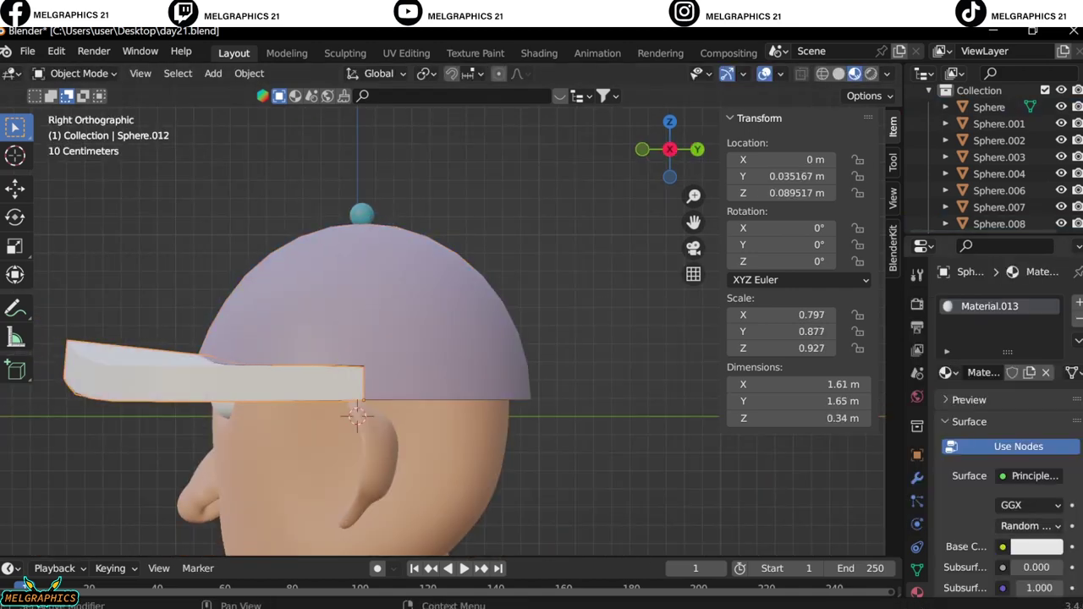
{"action": "middle_click_drag", "start_coordinate": [364, 390], "coordinate": [388, 376]}
{"action": "scroll", "coordinate": [1007, 423], "scroll_direction": "down", "scroll_amount": 5}
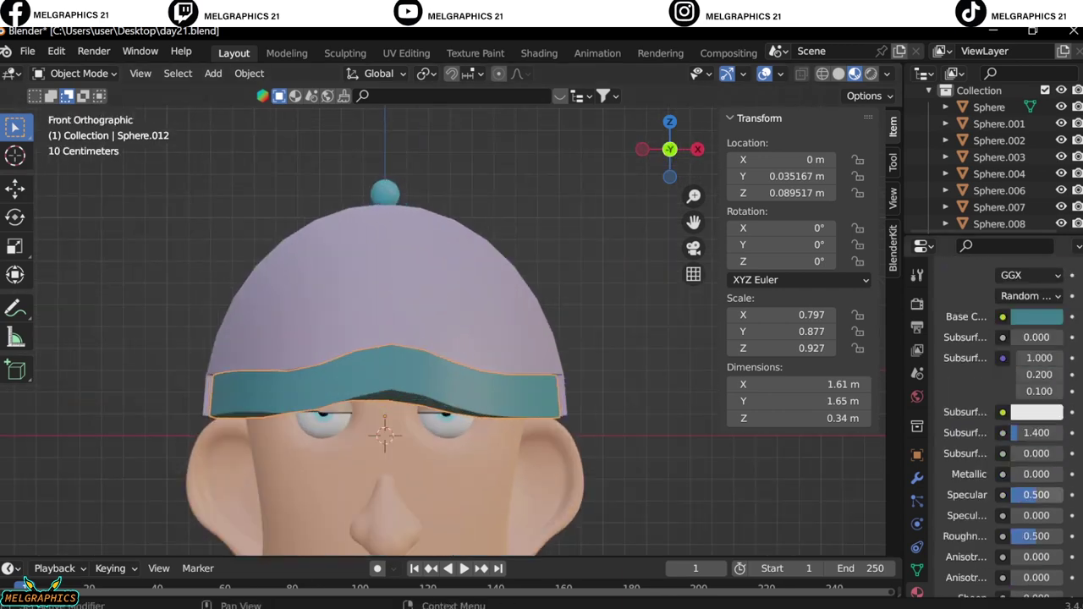
{"action": "scroll", "coordinate": [1007, 423], "scroll_direction": "down", "scroll_amount": 5}
In Sculpt Mode, reshape the side of the lilac crown with a 500 px brush.
{"action": "key", "text": "KP_1"}
{"action": "scroll", "coordinate": [355, 339], "scroll_direction": "up", "scroll_amount": 3}
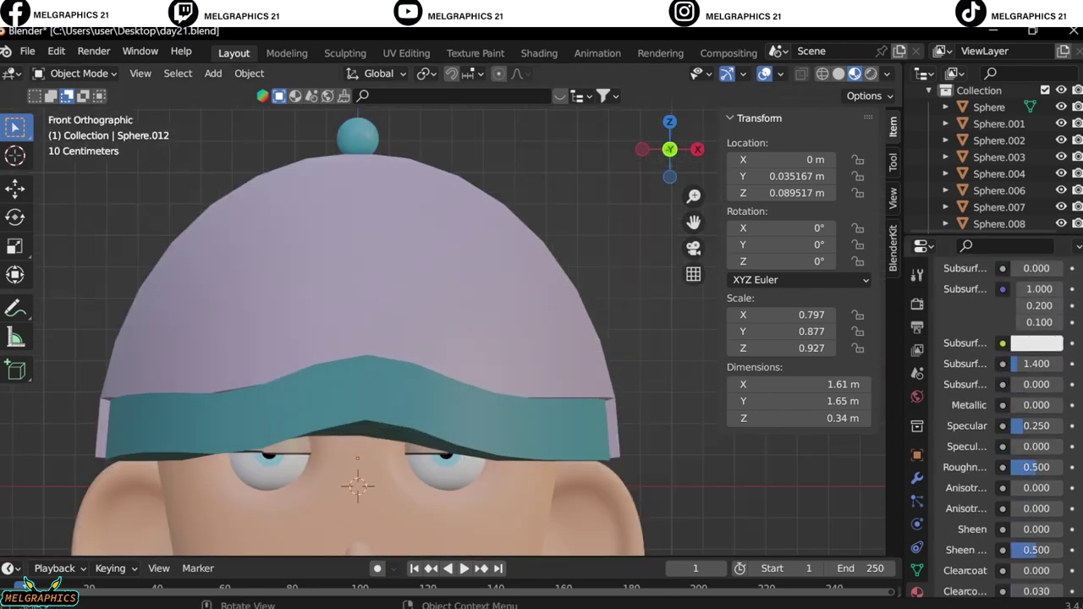
{"action": "left_click", "coordinate": [999, 223]}
{"action": "left_click", "coordinate": [78, 72]}
{"action": "left_click", "coordinate": [84, 126]}
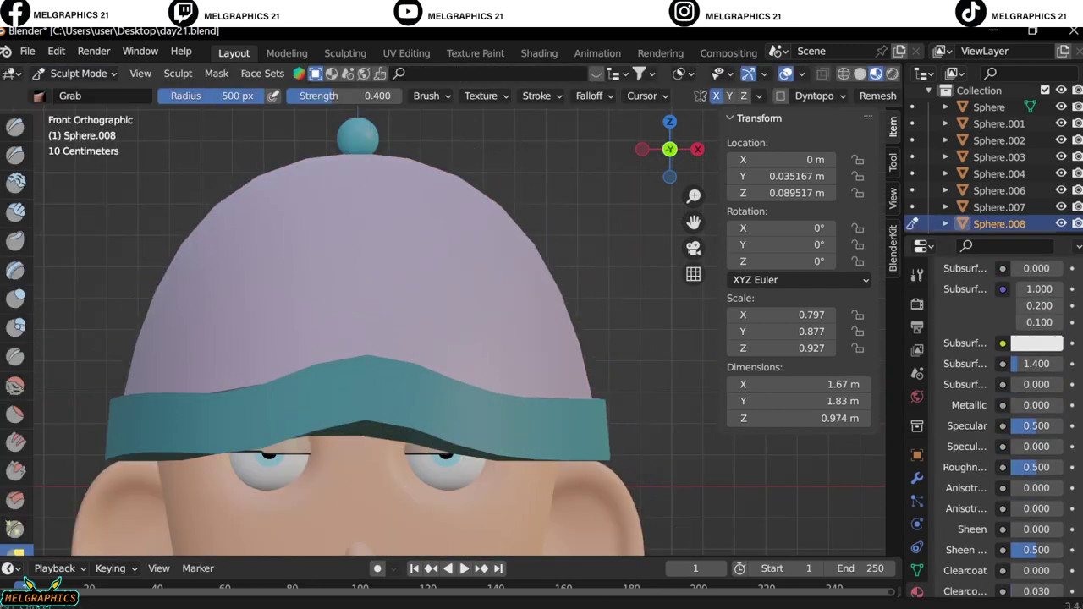
{"action": "key", "text": "KP_3"}
{"action": "key", "text": "f"}
{"action": "mouse_move", "coordinate": [508, 321]}
{"action": "left_mouse_down"}
{"action": "mouse_move", "coordinate": [457, 305]}
{"action": "mouse_move", "coordinate": [500, 315]}
{"action": "left_mouse_up"}
{"action": "key", "text": "ctrl+KP_1"}
{"action": "middle_click_drag", "start_coordinate": [537, 415], "coordinate": [445, 376]}
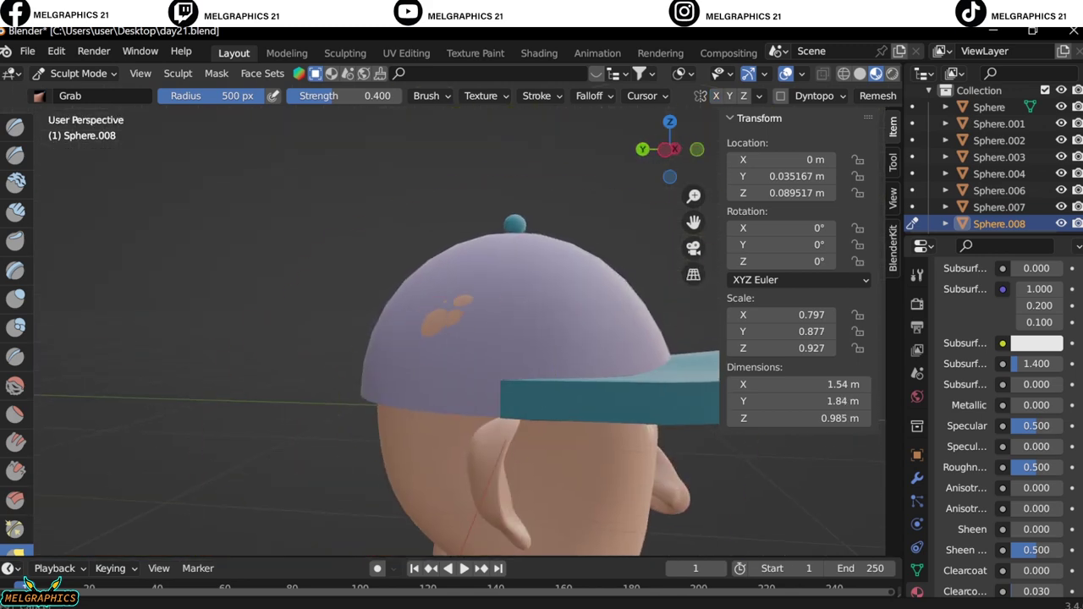
{"action": "key", "text": "KP_1"}
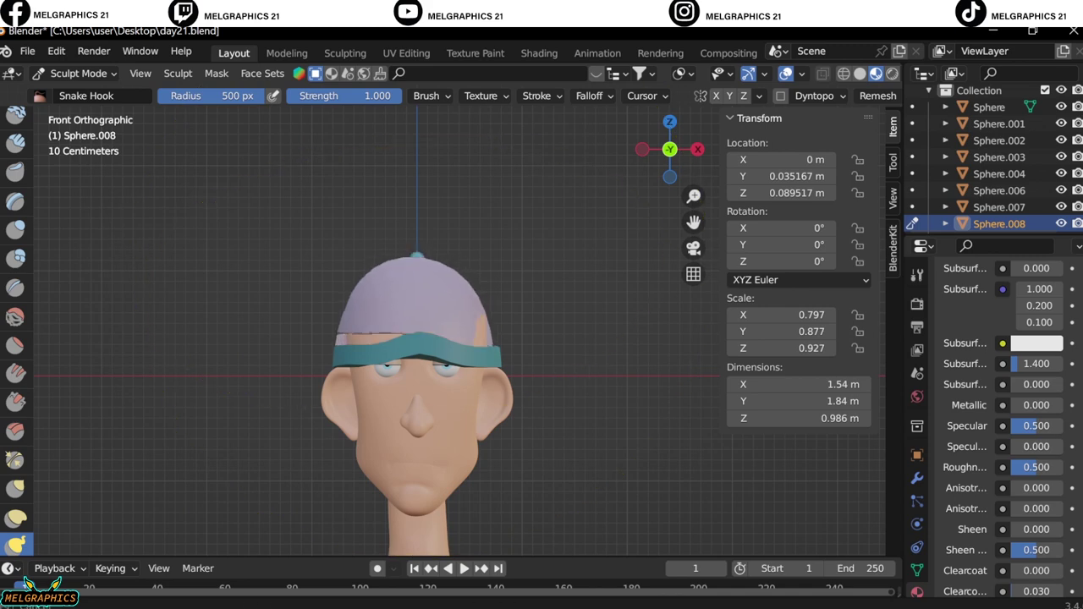
{"action": "scroll", "coordinate": [421, 269], "scroll_direction": "down", "scroll_amount": 3}
Back in Object Mode, rotate pom-pom ball Sphere.009 by −118° around Z.
{"action": "key", "text": "ctrl+Tab"}
{"action": "scroll", "coordinate": [422, 269], "scroll_direction": "up", "scroll_amount": 4}
{"action": "middle_click_drag", "start_coordinate": [474, 355], "coordinate": [364, 330]}
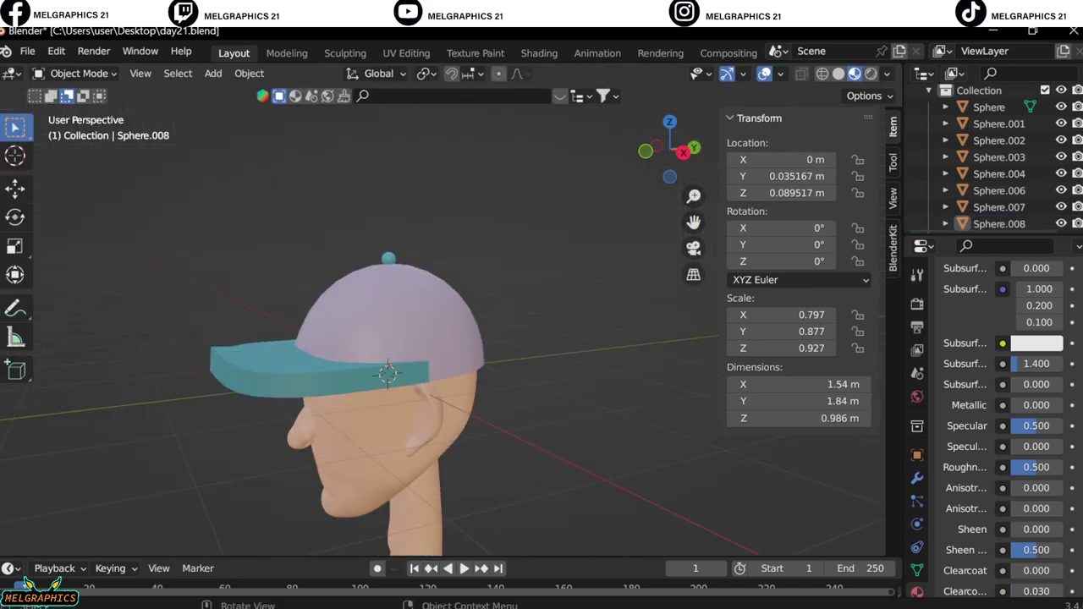
{"action": "key", "text": "KP_3"}
{"action": "left_click", "coordinate": [398, 257]}
{"action": "key", "text": "r"}
{"action": "key", "text": "z"}
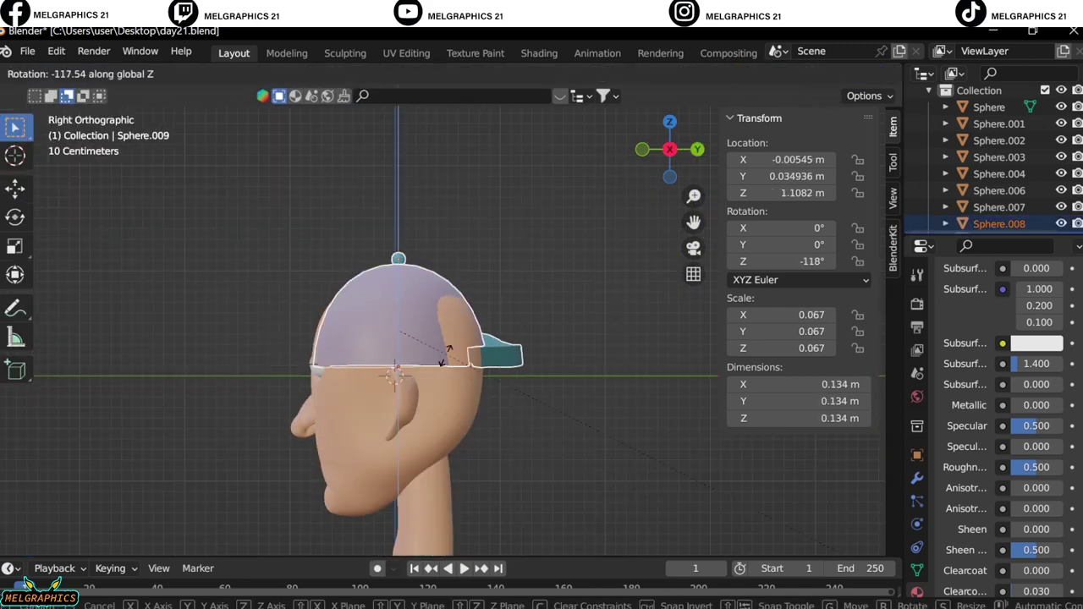
{"action": "left_click", "coordinate": [447, 355]}
{"action": "key", "text": "KP_1"}
Add a camera and push it back along Y in front of the face.
{"action": "key", "text": "shift+a"}
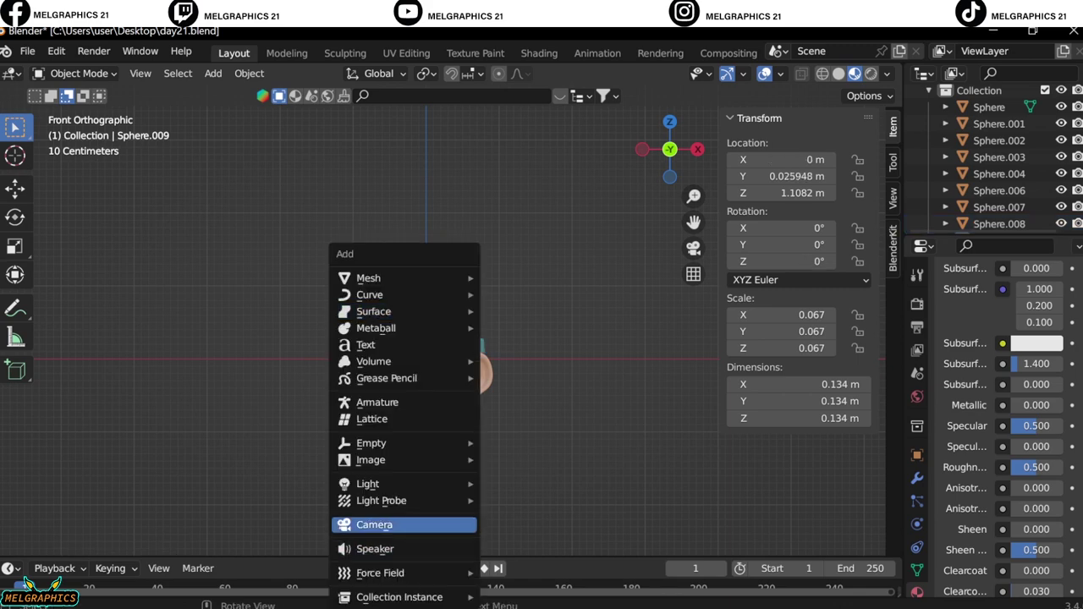
{"action": "left_click", "coordinate": [411, 520]}
{"action": "key", "text": "KP_3"}
{"action": "key", "text": "g"}
{"action": "key", "text": "y"}
{"action": "left_click", "coordinate": [42, 347]}
Bring the camera to Y −8.41 m and adjust its framing.
{"action": "middle_click_drag", "start_coordinate": [339, 339], "coordinate": [381, 322]}
{"action": "key", "text": "KP_3"}
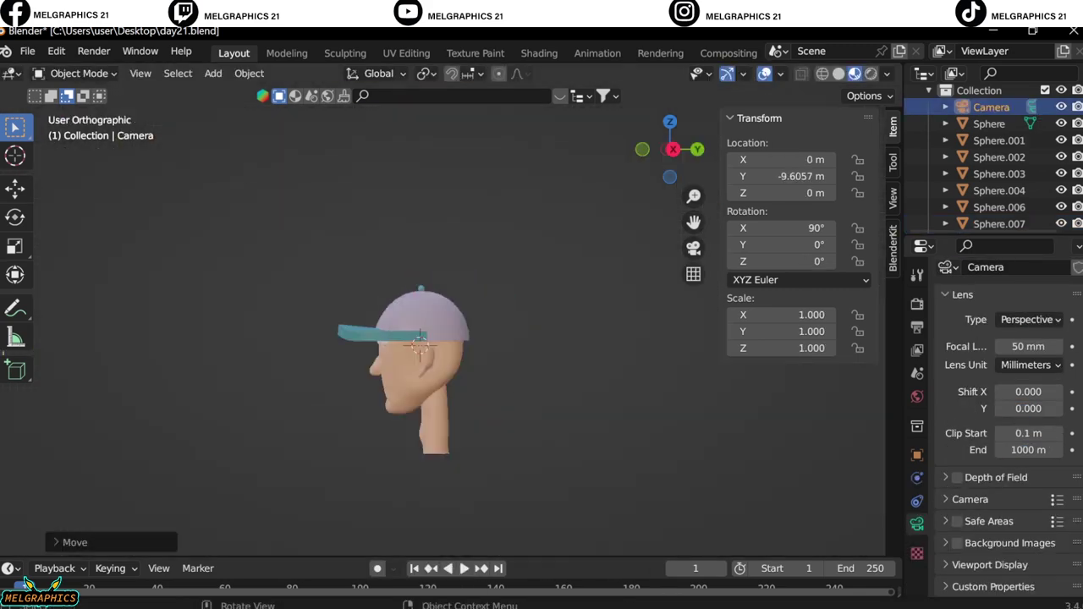
{"action": "key", "text": "g"}
{"action": "key", "text": "y"}
{"action": "key", "text": "Return"}
{"action": "key", "text": "KP_0"}
{"action": "mouse_move", "coordinate": [1029, 408]}
{"action": "left_mouse_down"}
{"action": "mouse_move", "coordinate": [1011, 409]}
{"action": "mouse_move", "coordinate": [1046, 409]}
{"action": "left_mouse_up"}
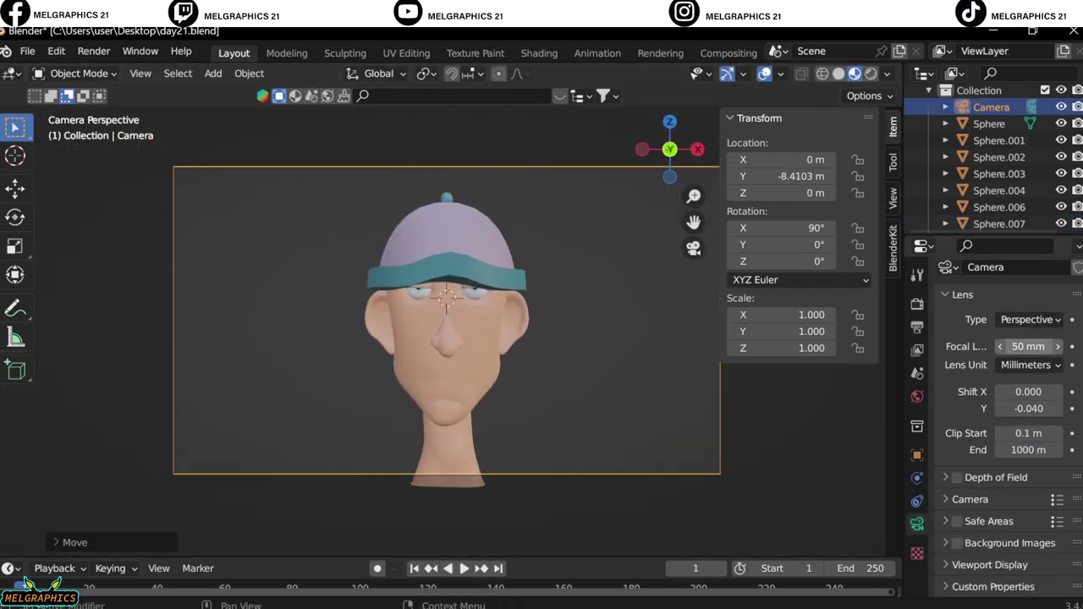
{"action": "left_click_drag", "start_coordinate": [1028, 346], "coordinate": [1037, 346]}
{"action": "scroll", "coordinate": [447, 322], "scroll_direction": "up", "scroll_amount": 2}
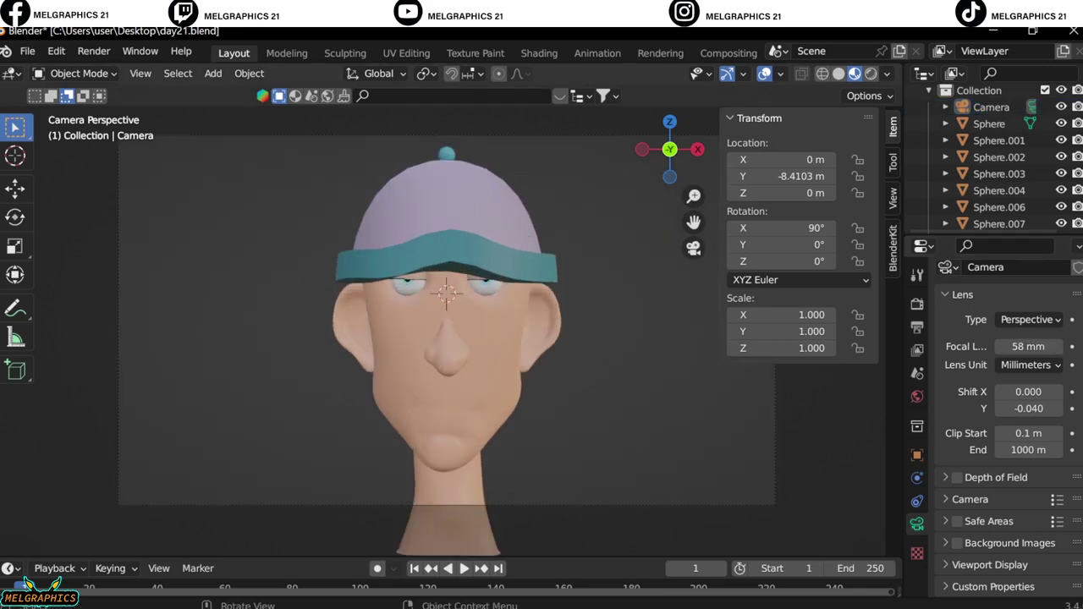
Shrink the sculpting brush to 270 px, then return to Object Mode.
{"action": "key", "text": "f"}
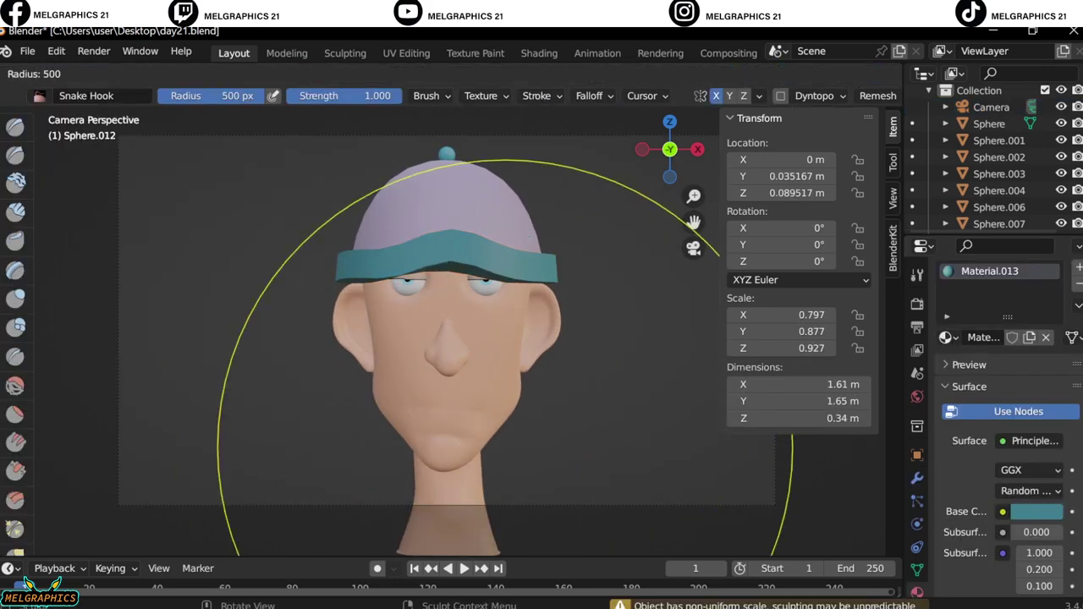
{"action": "left_click", "coordinate": [447, 322]}
{"action": "middle_click_drag", "start_coordinate": [447, 322], "coordinate": [508, 322]}
{"action": "key", "text": "KP_1"}
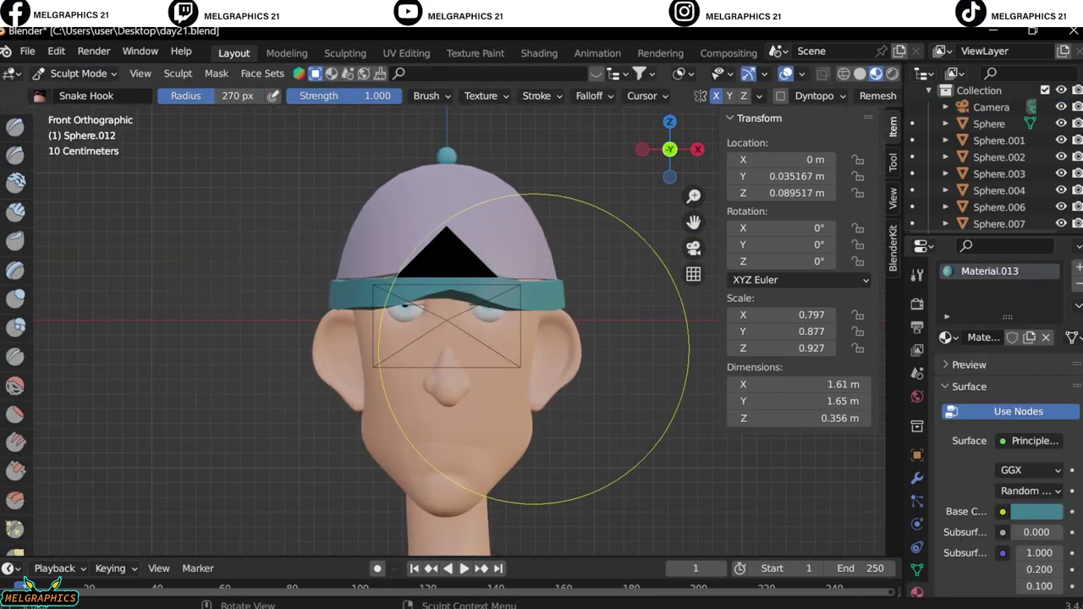
{"action": "key", "text": "KP_0"}
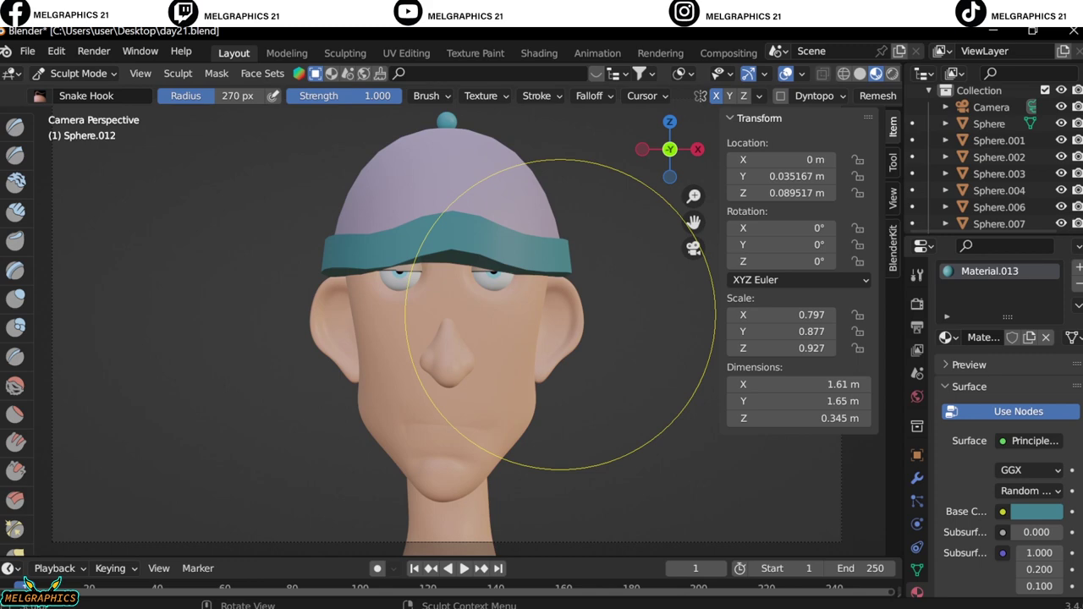
{"action": "scroll", "coordinate": [541, 305], "scroll_direction": "down", "scroll_amount": 4}
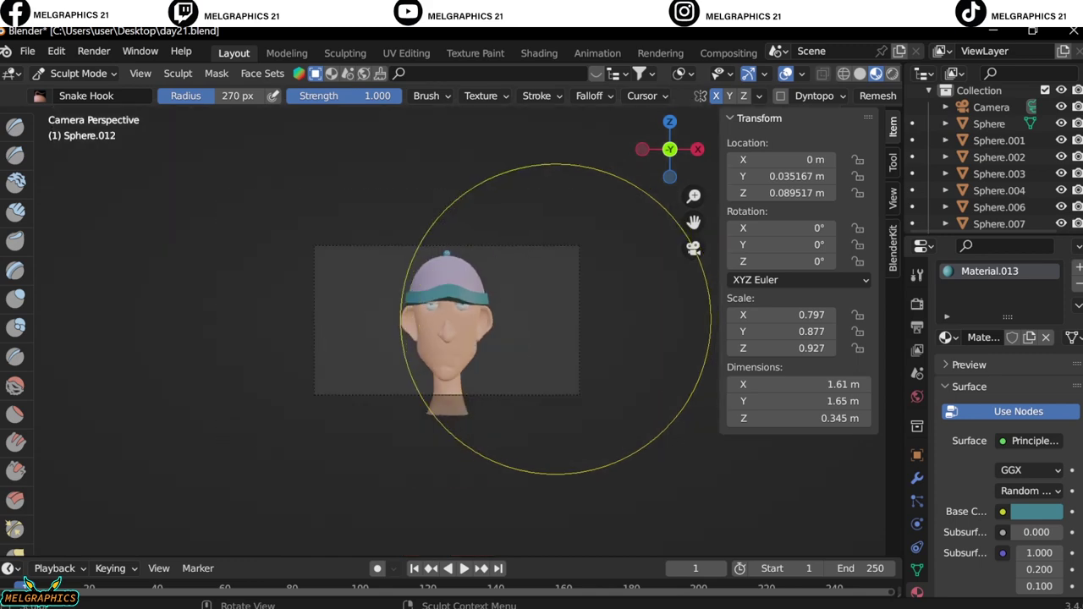
{"action": "scroll", "coordinate": [508, 372], "scroll_direction": "up", "scroll_amount": 2}
{"action": "key", "text": "ctrl+Tab"}
{"action": "scroll", "coordinate": [447, 322], "scroll_direction": "down", "scroll_amount": 3}
Add an area light and move it out in front of the face.
{"action": "key", "text": "shift+a"}
{"action": "left_click", "coordinate": [593, 369]}
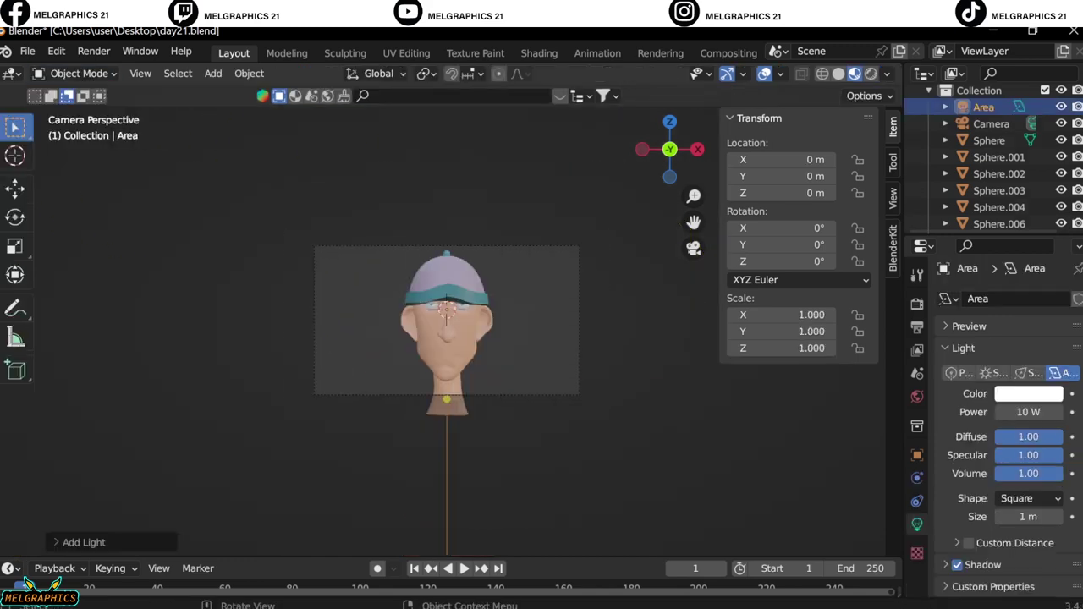
{"action": "key", "text": "KP_3"}
{"action": "key", "text": "g"}
{"action": "key", "text": "y"}
{"action": "left_click", "coordinate": [310, 317]}
Rotate the light 45° on Z, slide it right, and make a linked copy.
{"action": "key", "text": "KP_7"}
{"action": "double_click", "coordinate": [787, 260]}
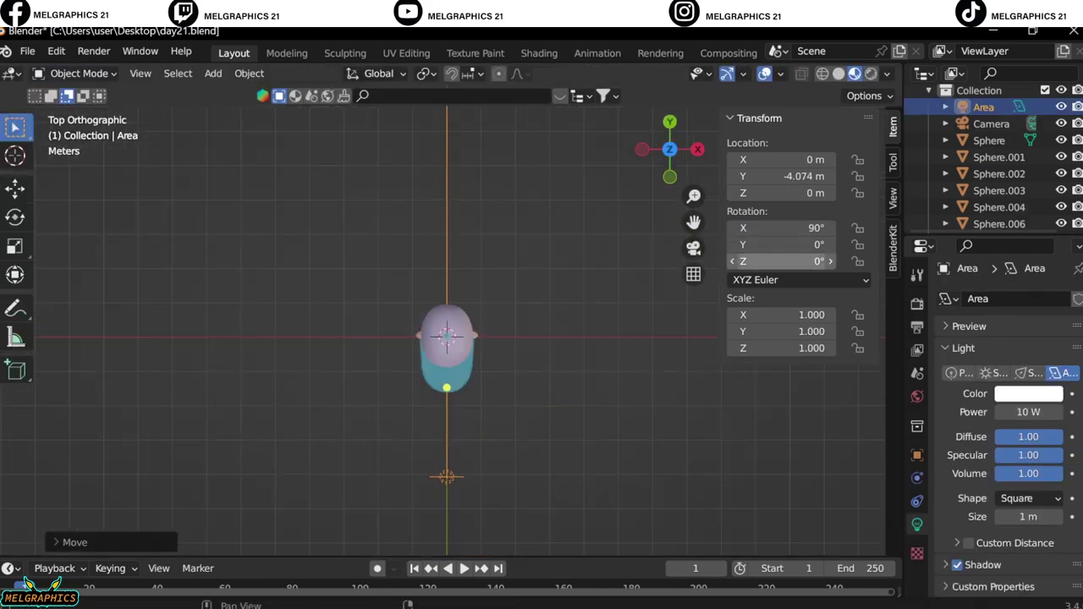
{"action": "type", "text": "45"}
{"action": "right_click", "coordinate": [546, 393]}
{"action": "key", "text": "g"}
{"action": "key", "text": "x"}
{"action": "key", "text": "Return"}
{"action": "right_click", "coordinate": [546, 435]}
{"action": "left_click", "coordinate": [563, 433]}
Rotate the copied light −45° on Z and place it on the left along X.
{"action": "double_click", "coordinate": [788, 261]}
{"action": "type", "text": "-45"}
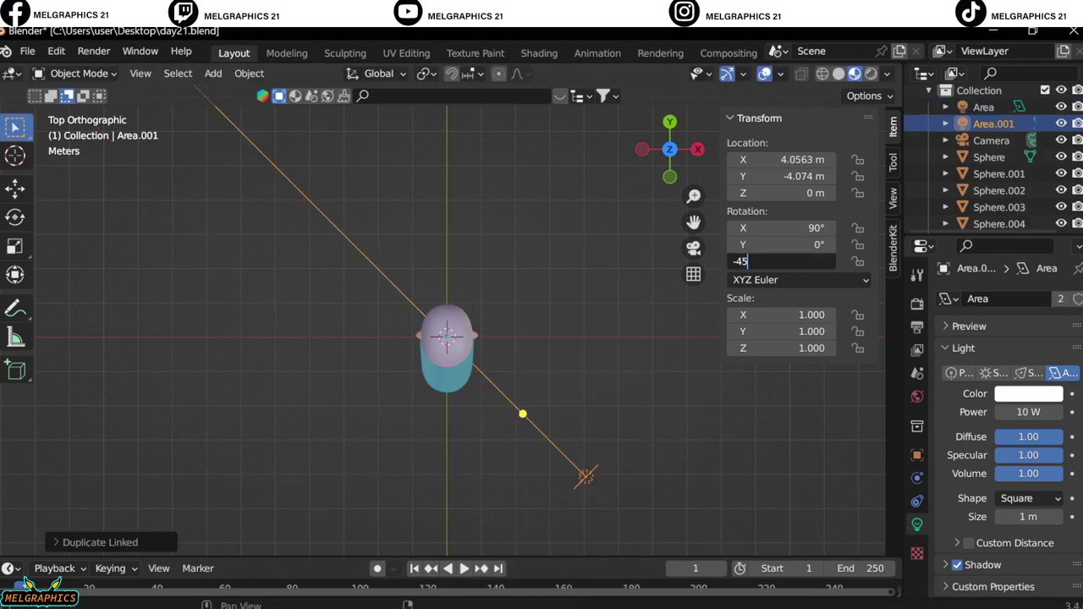
{"action": "key", "text": "Return"}
{"action": "key", "text": "g"}
{"action": "key", "text": "x"}
{"action": "key", "text": "Return"}
Add a third area light and place it above the head.
{"action": "key", "text": "shift+a"}
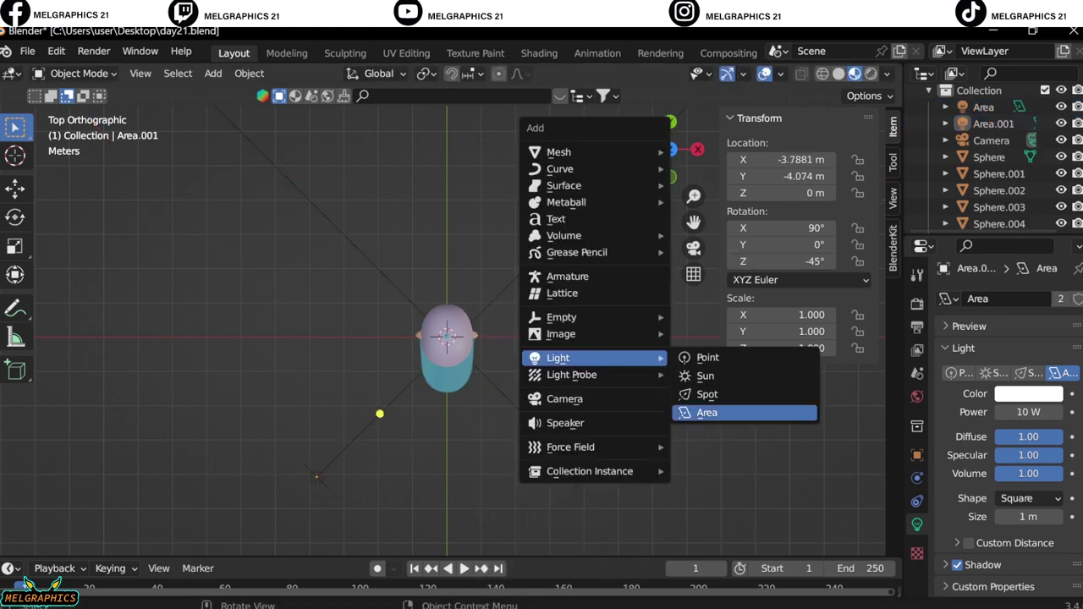
{"action": "left_click", "coordinate": [707, 412]}
{"action": "key", "text": "KP_1"}
{"action": "key", "text": "g"}
{"action": "left_click", "coordinate": [445, 217]}
Add a fourth area light, rotate it 90° on Y, and place it at X 3.1009.
{"action": "key", "text": "shift+a"}
{"action": "left_click", "coordinate": [617, 432]}
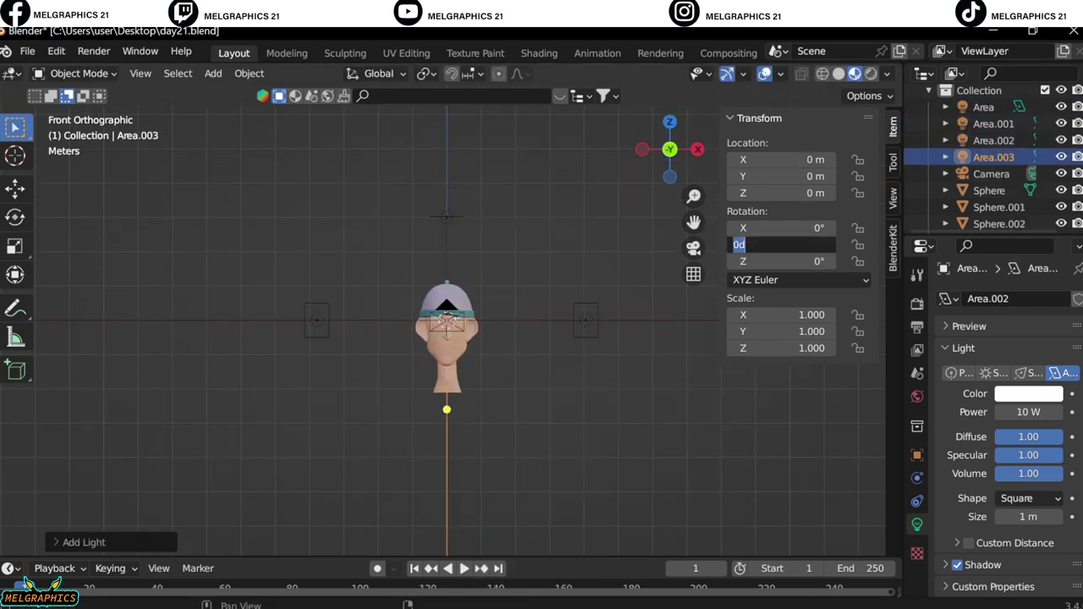
{"action": "key", "text": "r"}
{"action": "key", "text": "y"}
{"action": "key", "text": "9"}
{"action": "key", "text": "0"}
{"action": "key", "text": "Return"}
{"action": "key", "text": "g"}
{"action": "key", "text": "z"}
{"action": "key", "text": "x"}
{"action": "key", "text": "Return"}
Import the Ciclorama backdrop FBX model from the Downloads folder.
{"action": "key", "text": "KP_7"}
{"action": "key", "text": "KP_1"}
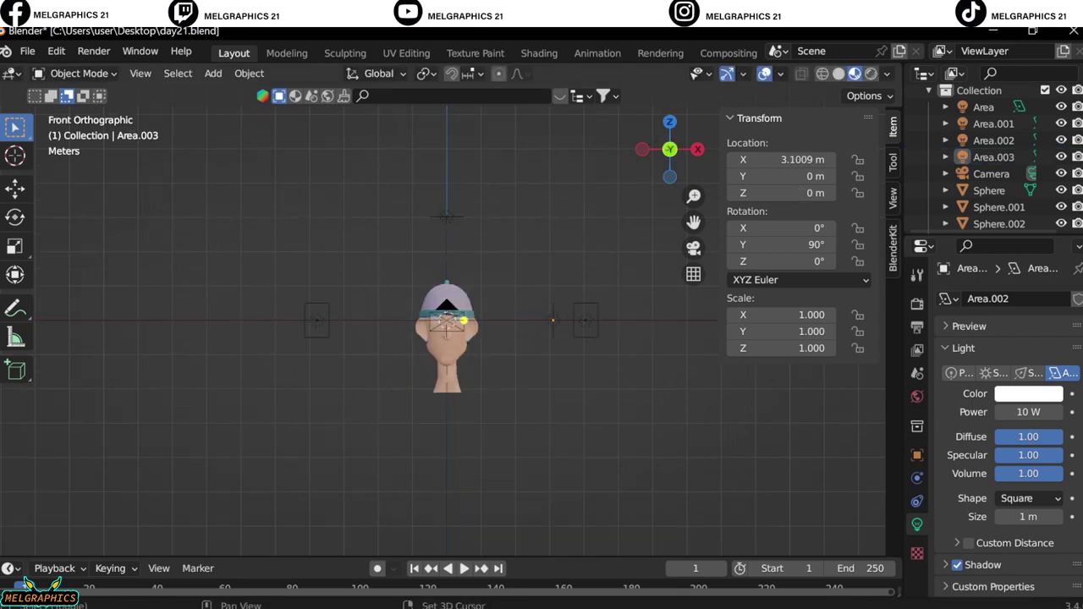
{"action": "left_click", "coordinate": [27, 50]}
{"action": "left_click", "coordinate": [227, 441]}
{"action": "left_click", "coordinate": [144, 232]}
{"action": "key", "text": "Escape"}
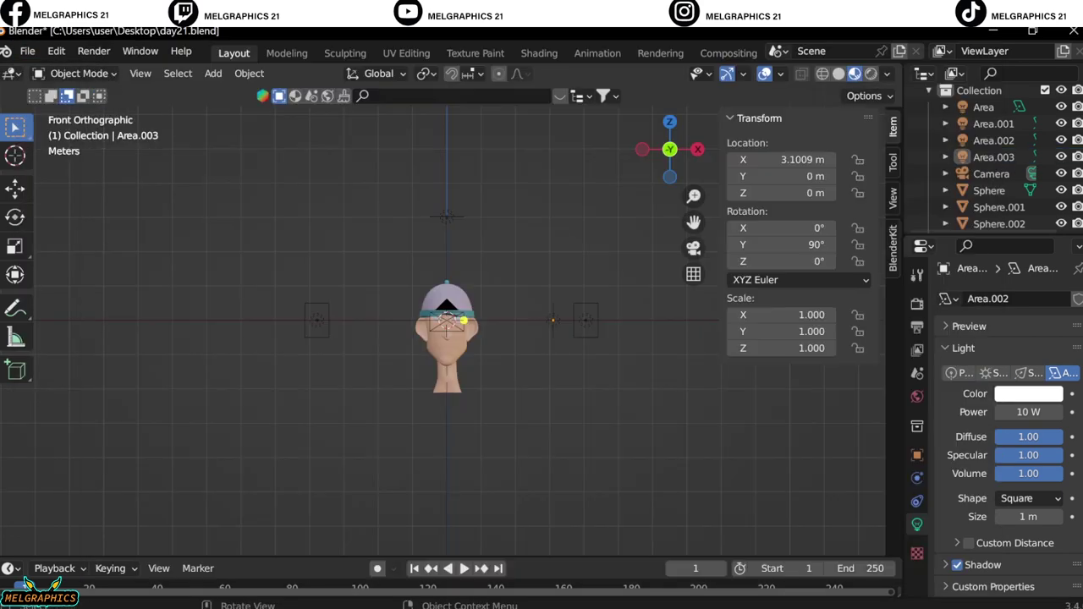
{"action": "scroll", "coordinate": [447, 339], "scroll_direction": "up", "scroll_amount": 3}
Scale the Ciclorama backdrop to 0.270 and lower it to Z −2.1522 m.
{"action": "left_click", "coordinate": [1005, 190]}
{"action": "scroll", "coordinate": [999, 170], "scroll_direction": "down", "scroll_amount": 3}
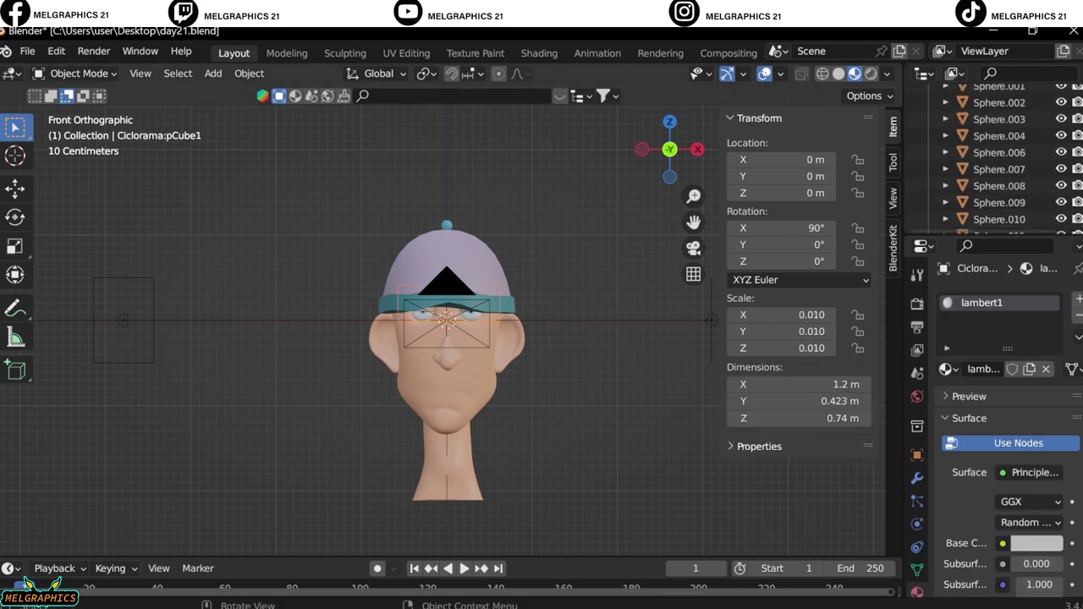
{"action": "key", "text": "s"}
{"action": "left_click", "coordinate": [315, 513]}
{"action": "key", "text": "KP_3"}
{"action": "key", "text": "s"}
{"action": "key", "text": "Return"}
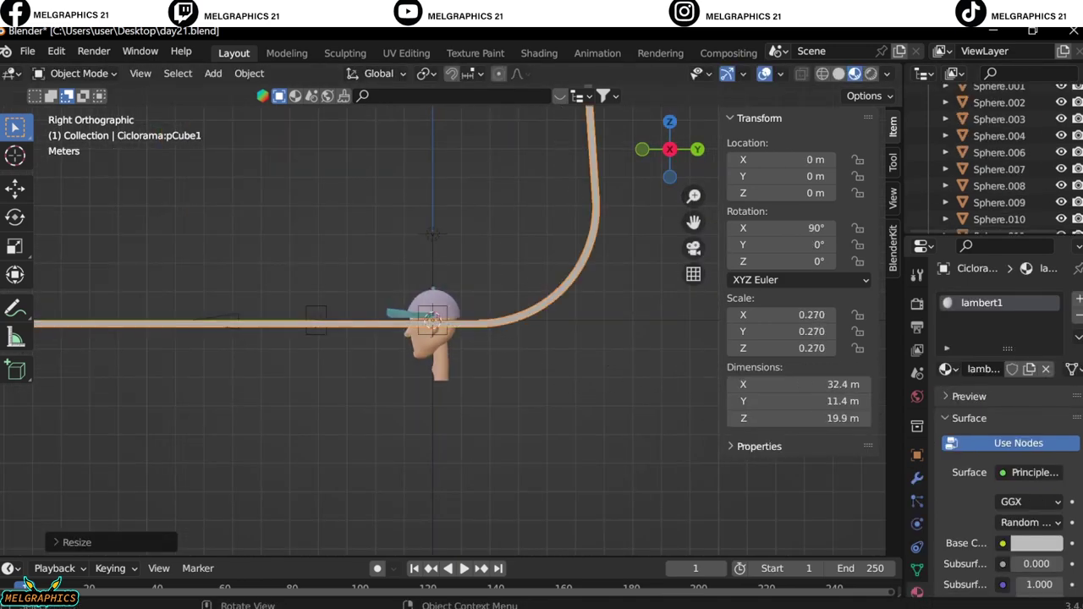
{"action": "key", "text": "g"}
{"action": "key", "text": "z"}
{"action": "key", "text": "Return"}
Set the camera's Shift Y to -0.060 and its focal length to 55 mm.
{"action": "key", "text": "KP_0"}
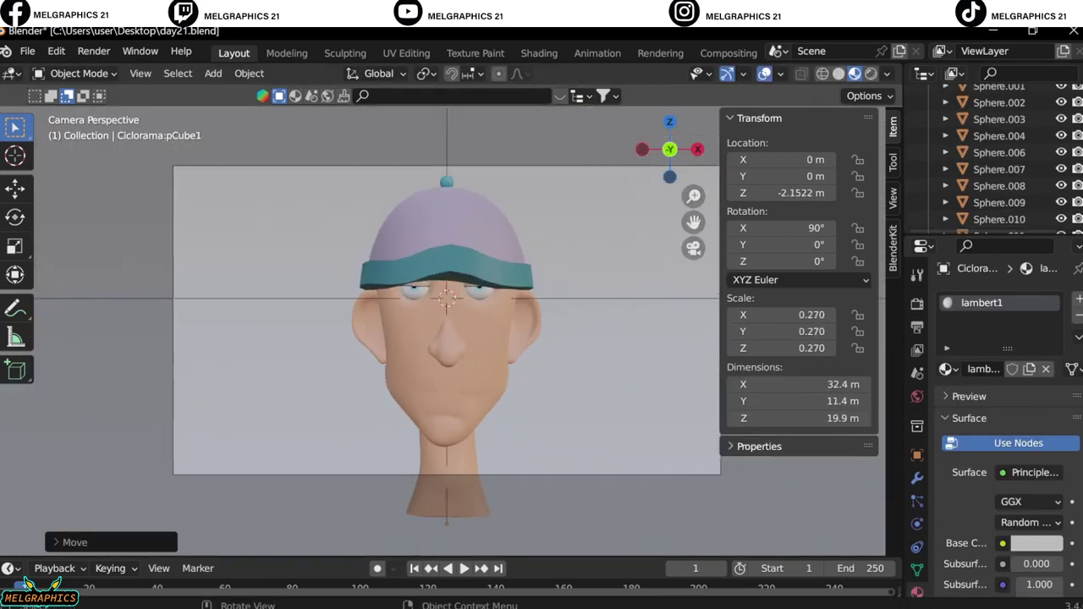
{"action": "left_click", "coordinate": [338, 167]}
{"action": "left_click_drag", "start_coordinate": [1030, 440], "coordinate": [1012, 440]}
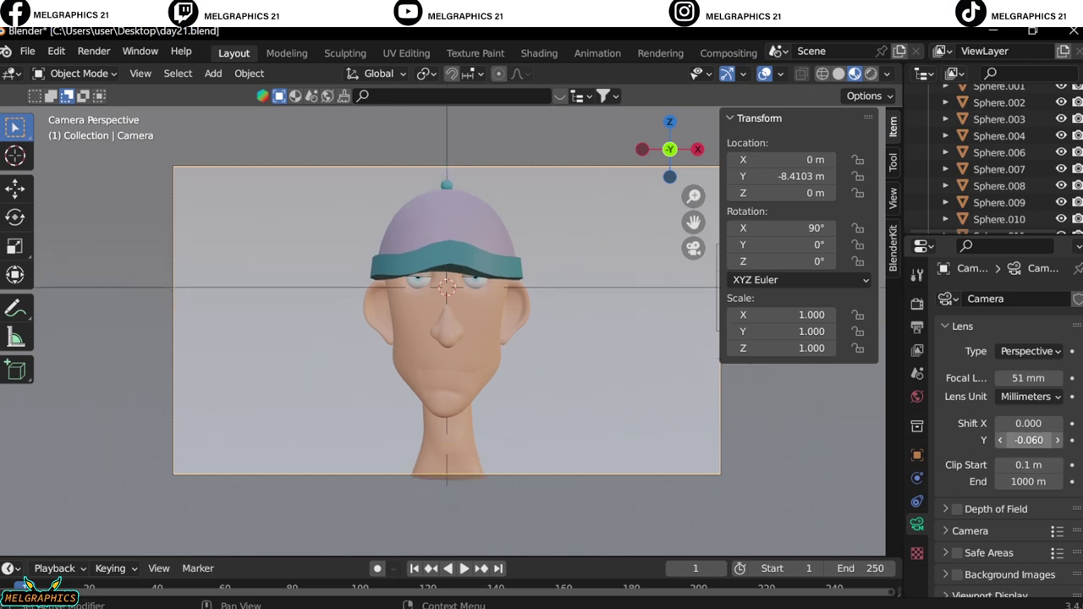
{"action": "key", "text": "Return"}
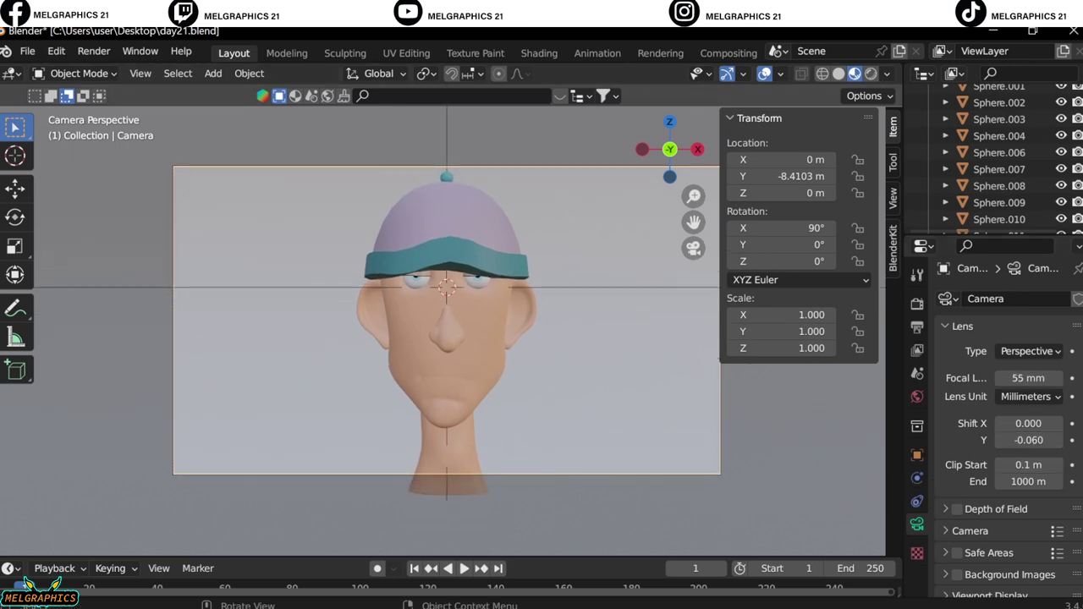
Save the project and preview the scene in Rendered shading.
{"action": "left_click", "coordinate": [27, 50]}
{"action": "left_click", "coordinate": [50, 160]}
{"action": "left_click", "coordinate": [871, 73]}
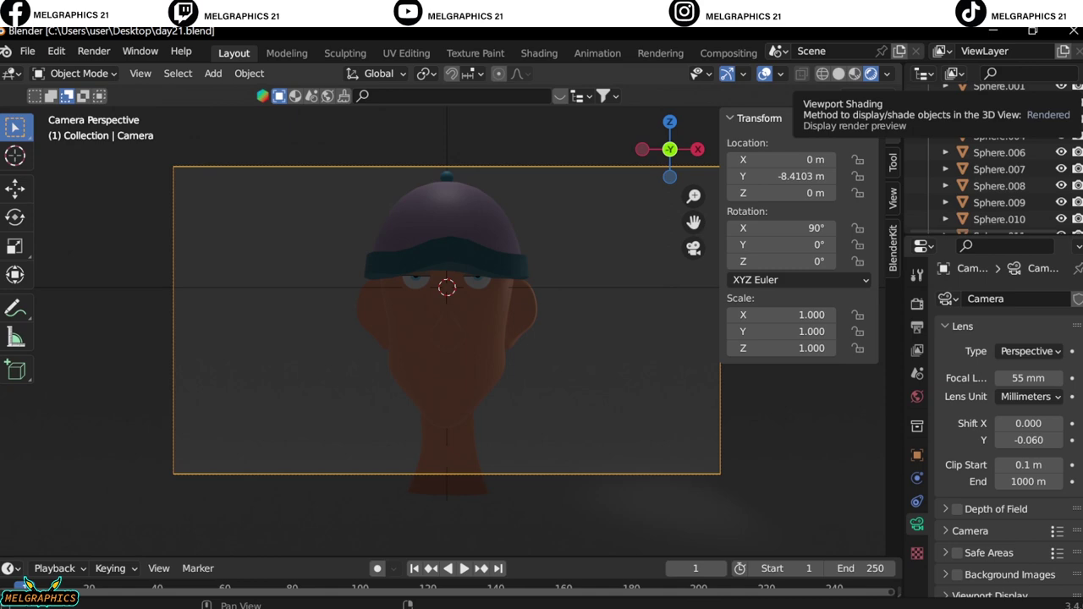
Set the front area light to 150 W and check the lighting around the head.
{"action": "scroll", "coordinate": [708, 309], "scroll_direction": "down", "scroll_amount": 2}
{"action": "scroll", "coordinate": [709, 310], "scroll_direction": "down", "scroll_amount": 3}
{"action": "left_click", "coordinate": [709, 310]}
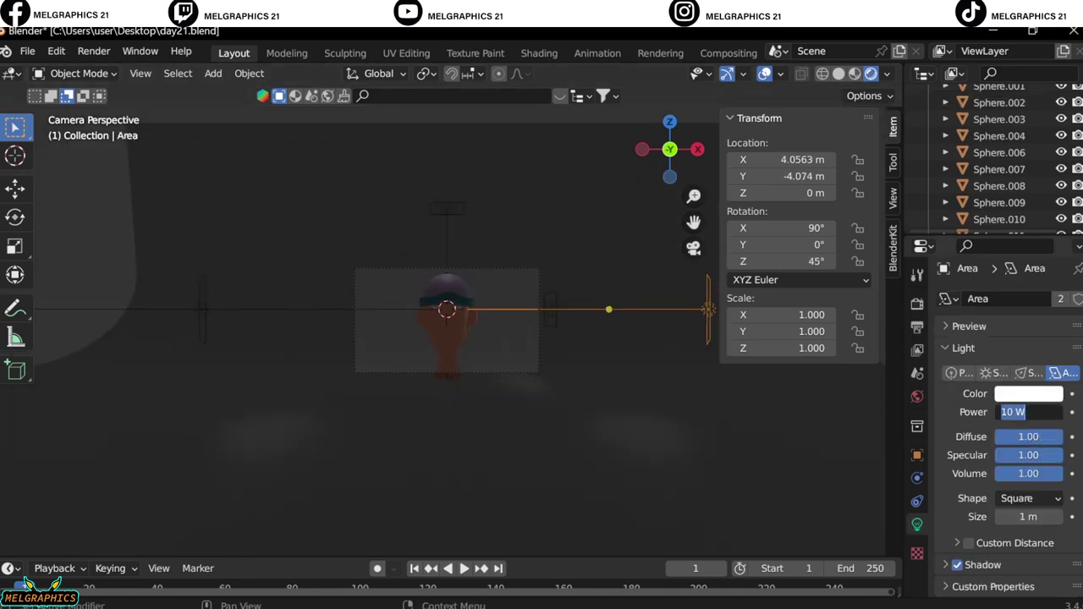
{"action": "type", "text": "150"}
{"action": "key", "text": "Return"}
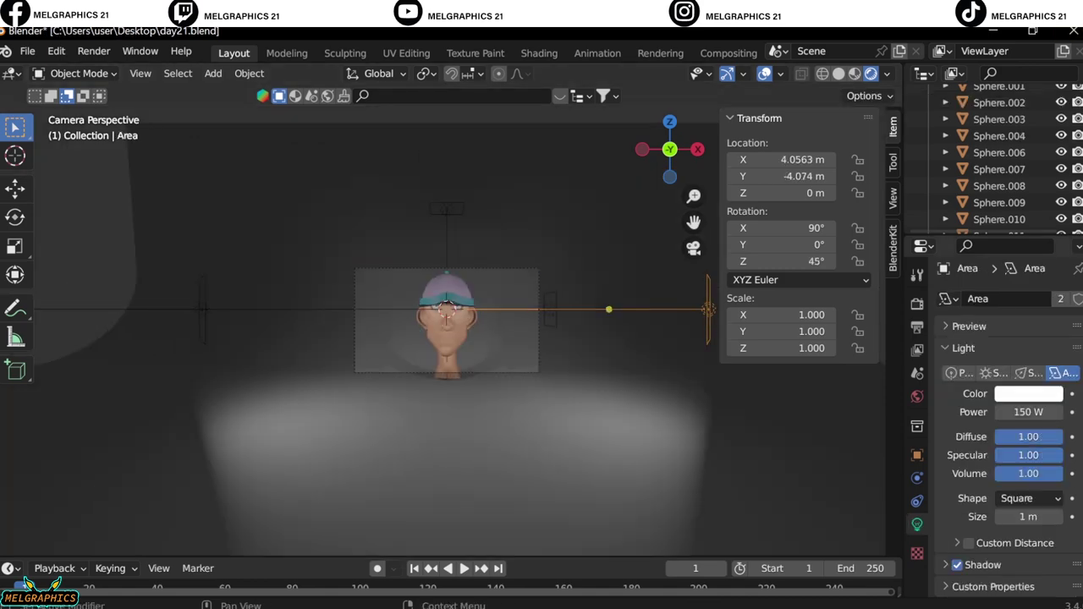
{"action": "middle_click_drag", "start_coordinate": [508, 339], "coordinate": [576, 322]}
{"action": "key", "text": "KP_0"}
{"action": "middle_click_drag", "start_coordinate": [508, 338], "coordinate": [592, 321]}
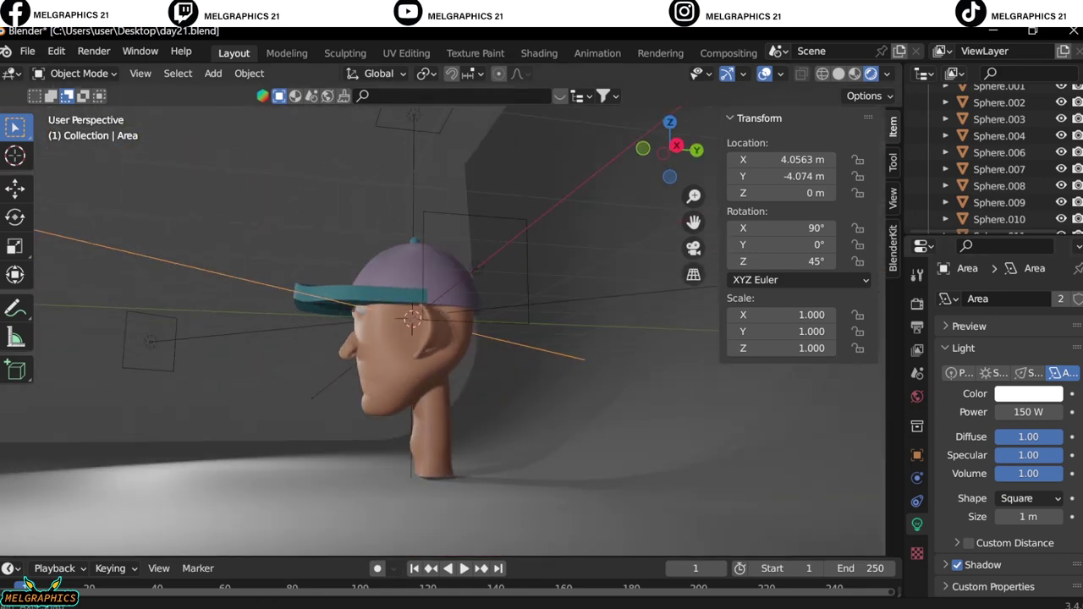
{"action": "key", "text": "KP_1"}
{"action": "key", "text": "KP_0"}
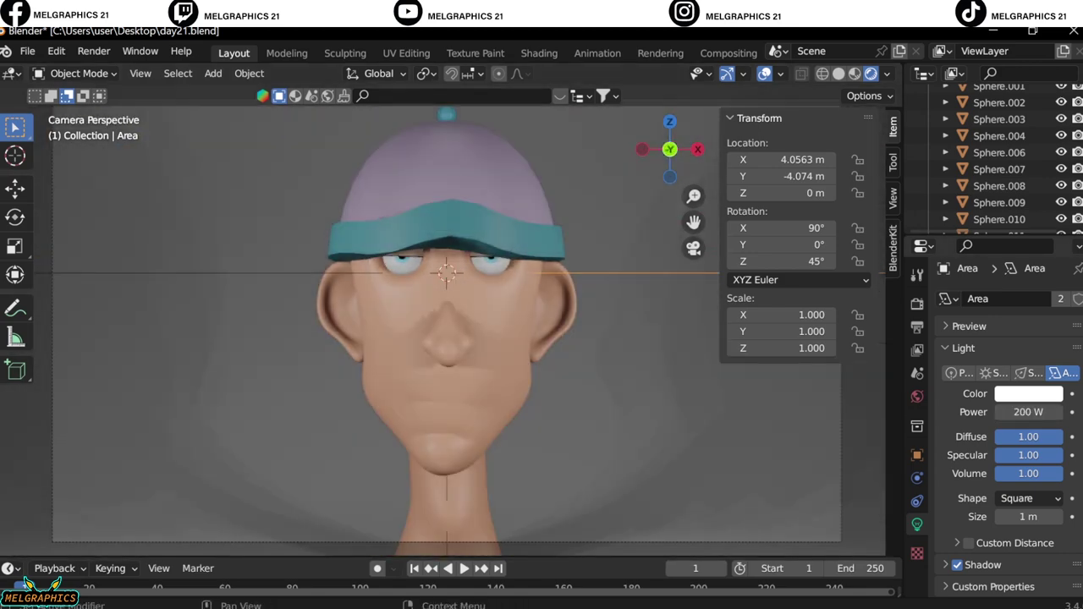
Set the area light above the head to 30 W.
{"action": "scroll", "coordinate": [702, 292], "scroll_direction": "down", "scroll_amount": 3}
{"action": "left_click", "coordinate": [702, 292]}
{"action": "scroll", "coordinate": [446, 321], "scroll_direction": "down", "scroll_amount": 4}
{"action": "left_click", "coordinate": [446, 187]}
{"action": "type", "text": "30"}
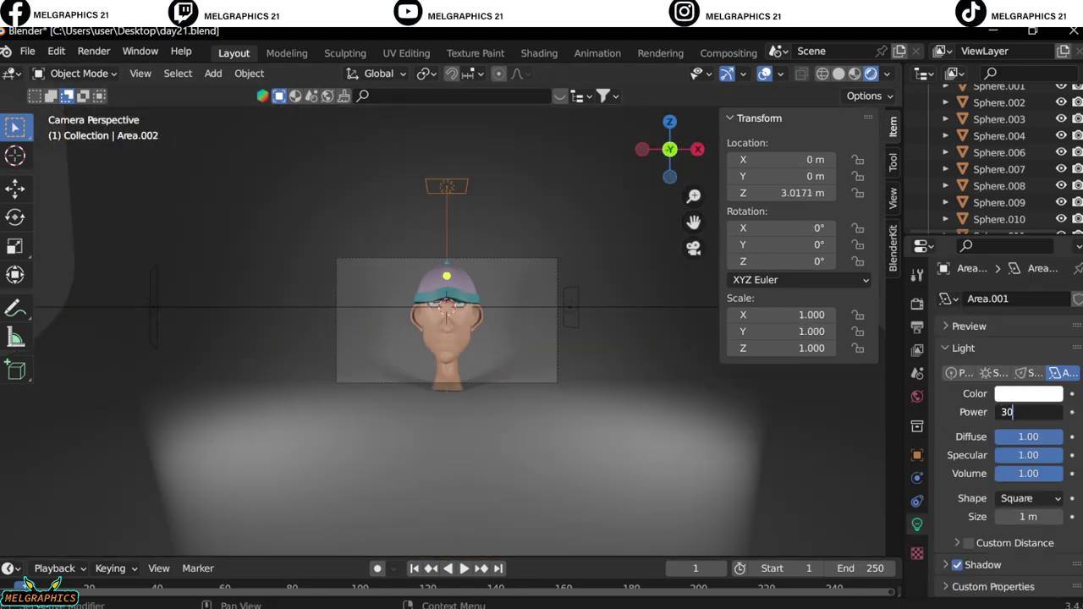
{"action": "key", "text": "Return"}
Give the side area light 200 W power and a yellow-green colour.
{"action": "scroll", "coordinate": [446, 321], "scroll_direction": "up", "scroll_amount": 3}
{"action": "middle_click_drag", "start_coordinate": [447, 321], "coordinate": [440, 339]}
{"action": "type", "text": "0"}
{"action": "key", "text": "Return"}
{"action": "key", "text": "KP_0"}
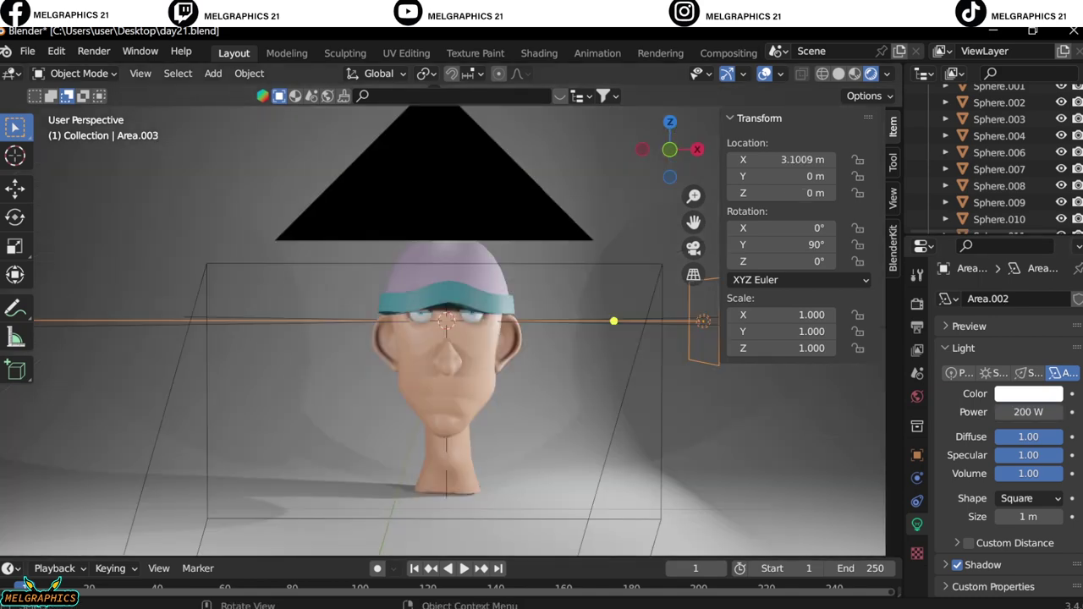
{"action": "left_click", "coordinate": [1029, 394]}
{"action": "left_click_drag", "start_coordinate": [986, 220], "coordinate": [965, 199]}
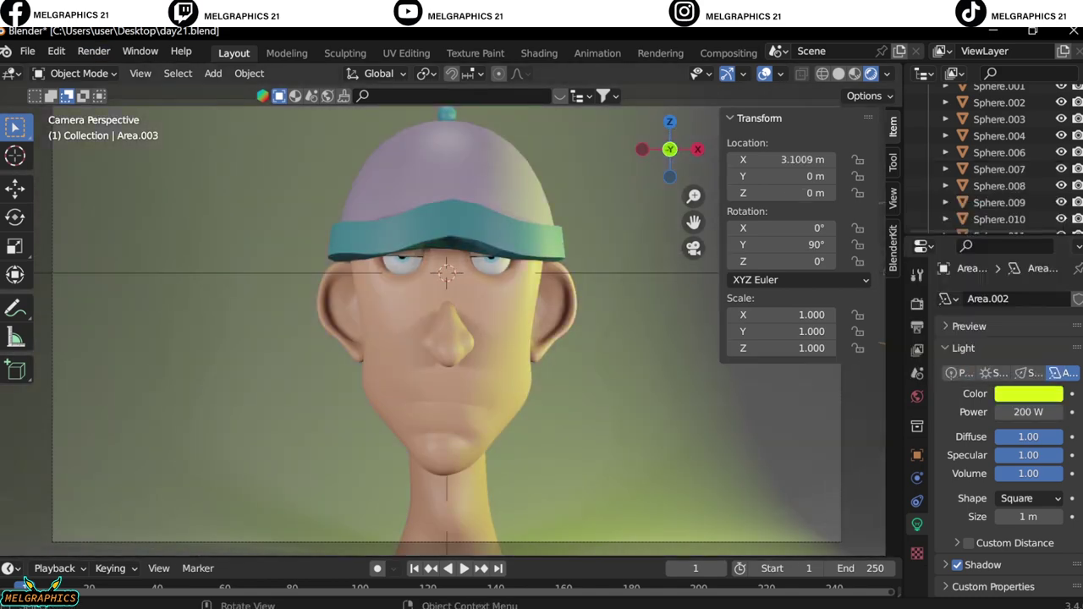
Make the Ciclorama backdrop blue and render a test image.
{"action": "left_click_drag", "start_coordinate": [974, 373], "coordinate": [957, 406]}
{"action": "left_click", "coordinate": [94, 51]}
{"action": "left_click", "coordinate": [127, 72]}
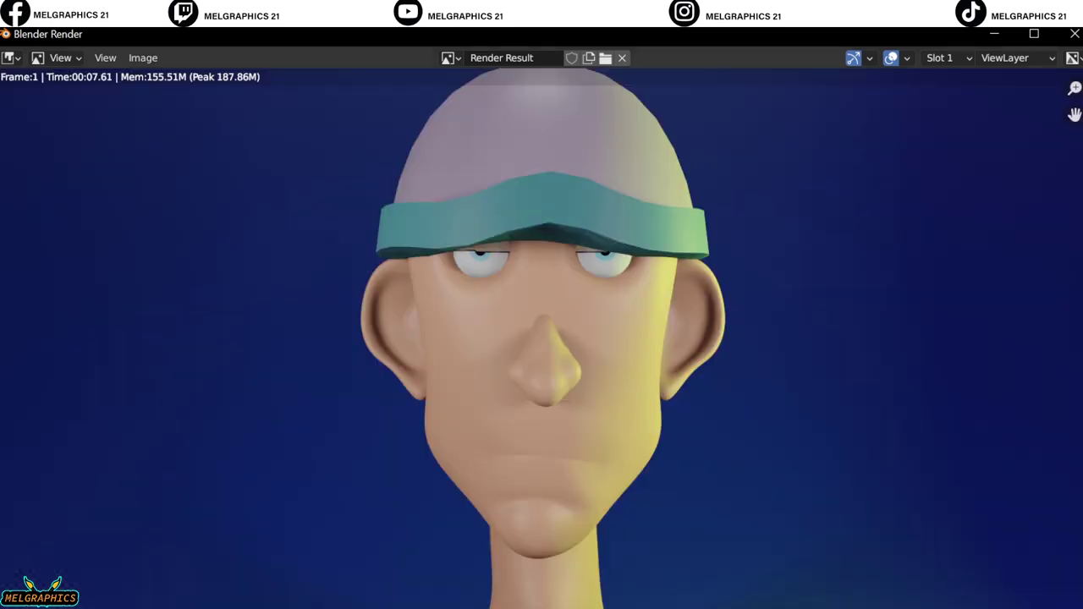
Close the test render, make the side light pink at 500 W, and render the final image.
{"action": "scroll", "coordinate": [542, 339], "scroll_direction": "down", "scroll_amount": 2}
{"action": "scroll", "coordinate": [542, 338], "scroll_direction": "down", "scroll_amount": 2}
{"action": "left_click", "coordinate": [1075, 34]}
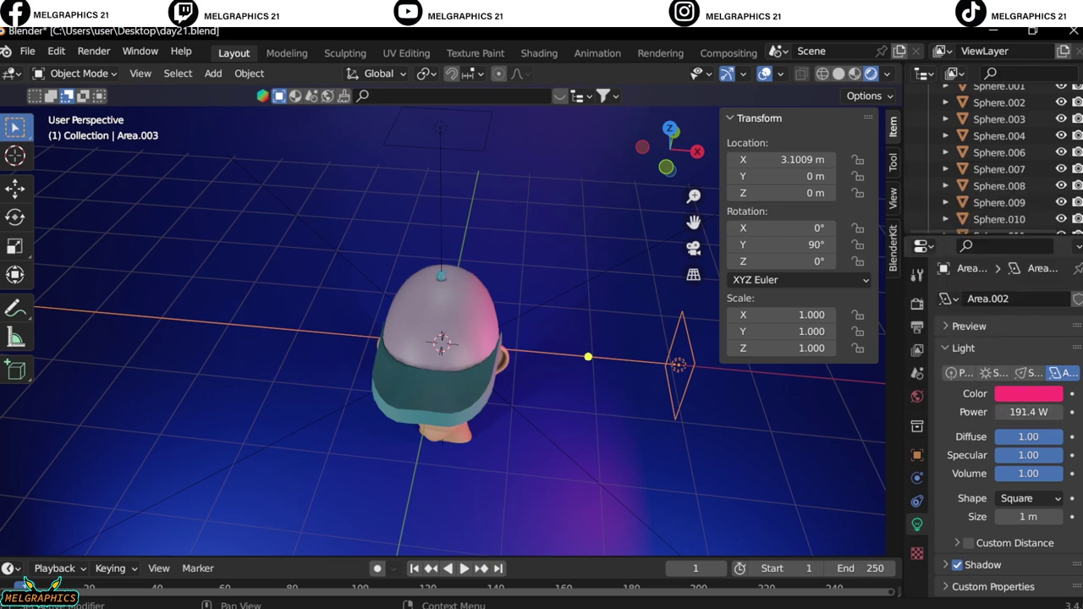
{"action": "key", "text": "KP_0"}
{"action": "key", "text": "Return"}
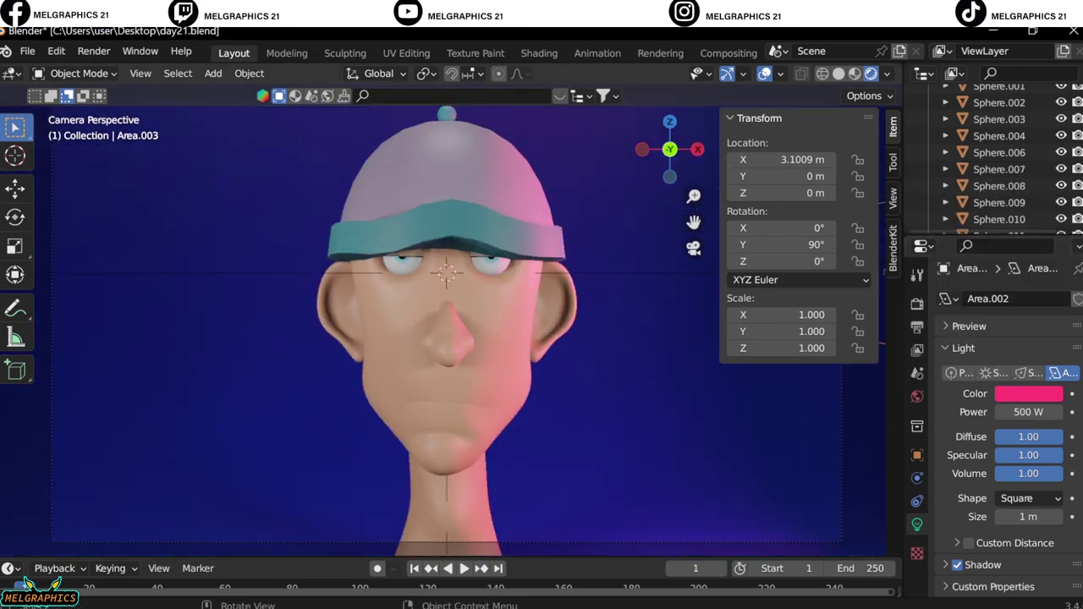
{"action": "key", "text": "F12"}
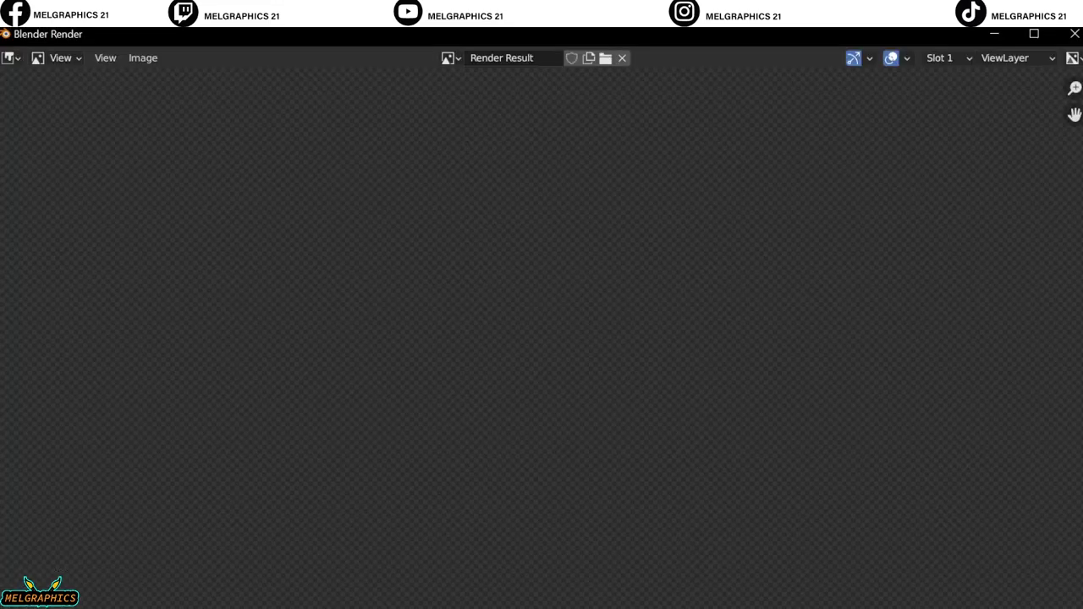